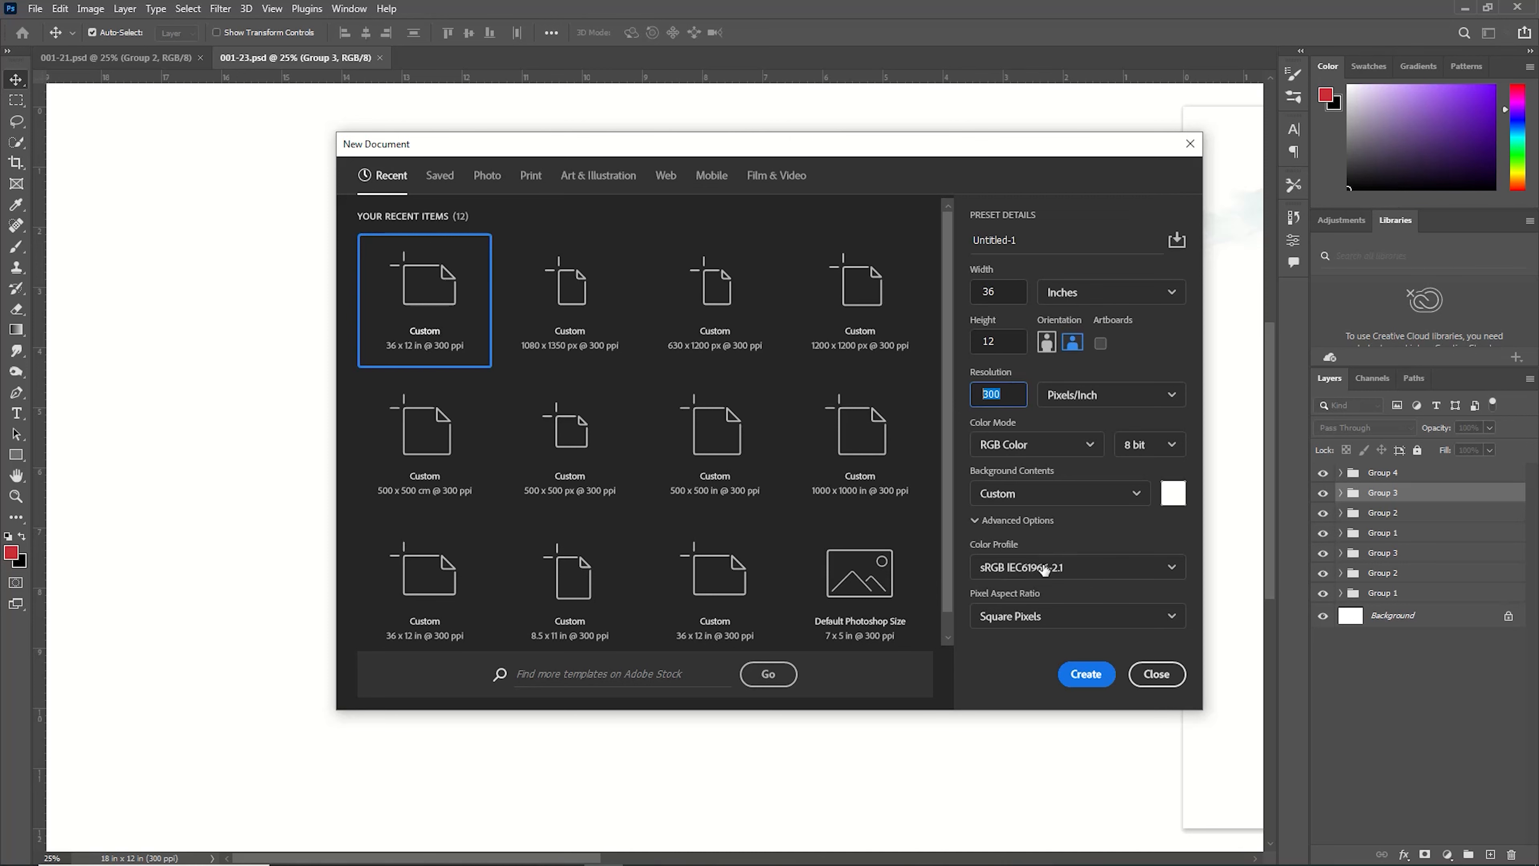
# Create a new 36 x 12 in, 300 ppi document and place a vertical guide at its centre.
pyautogui.click(1085, 674)
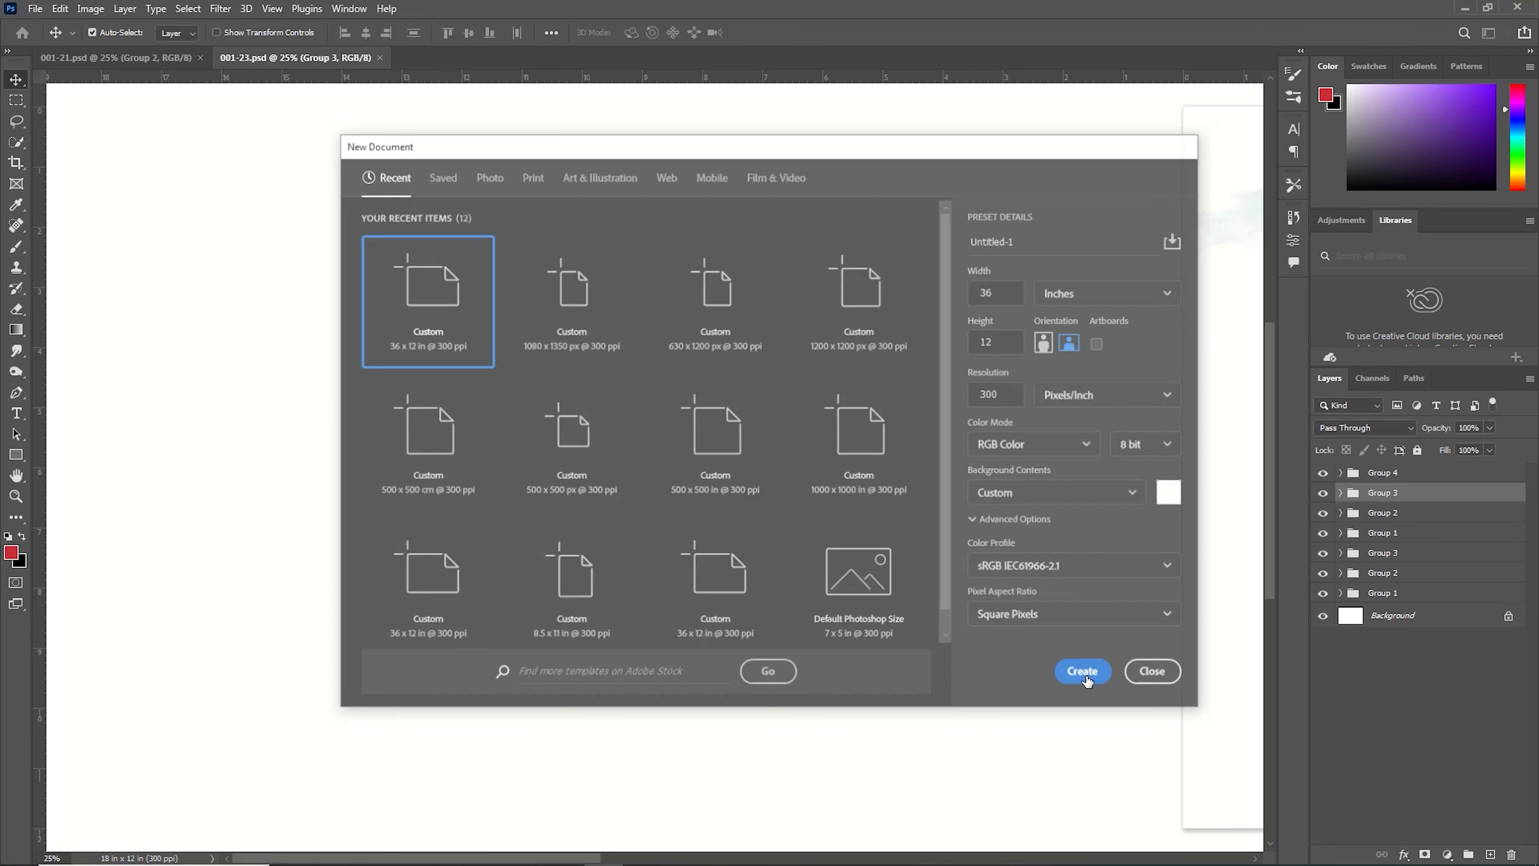
pyautogui.moveTo(39, 346); pyautogui.dragTo(656, 415)
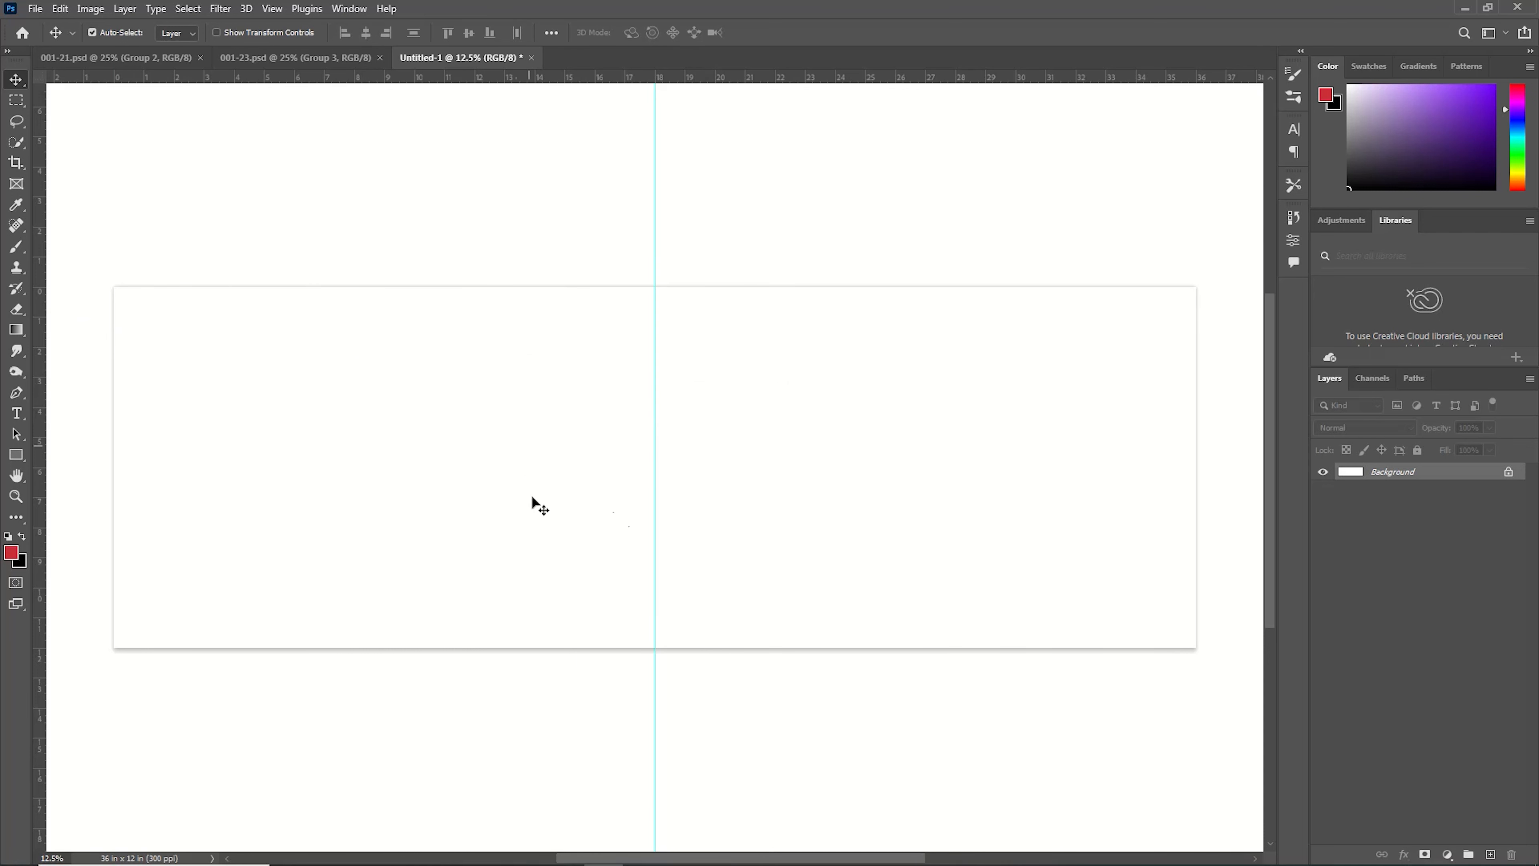
# With the Pen tool in Shape mode, draw a closed wave-shaped path over the left half of the canvas.
pyautogui.click(23, 400)
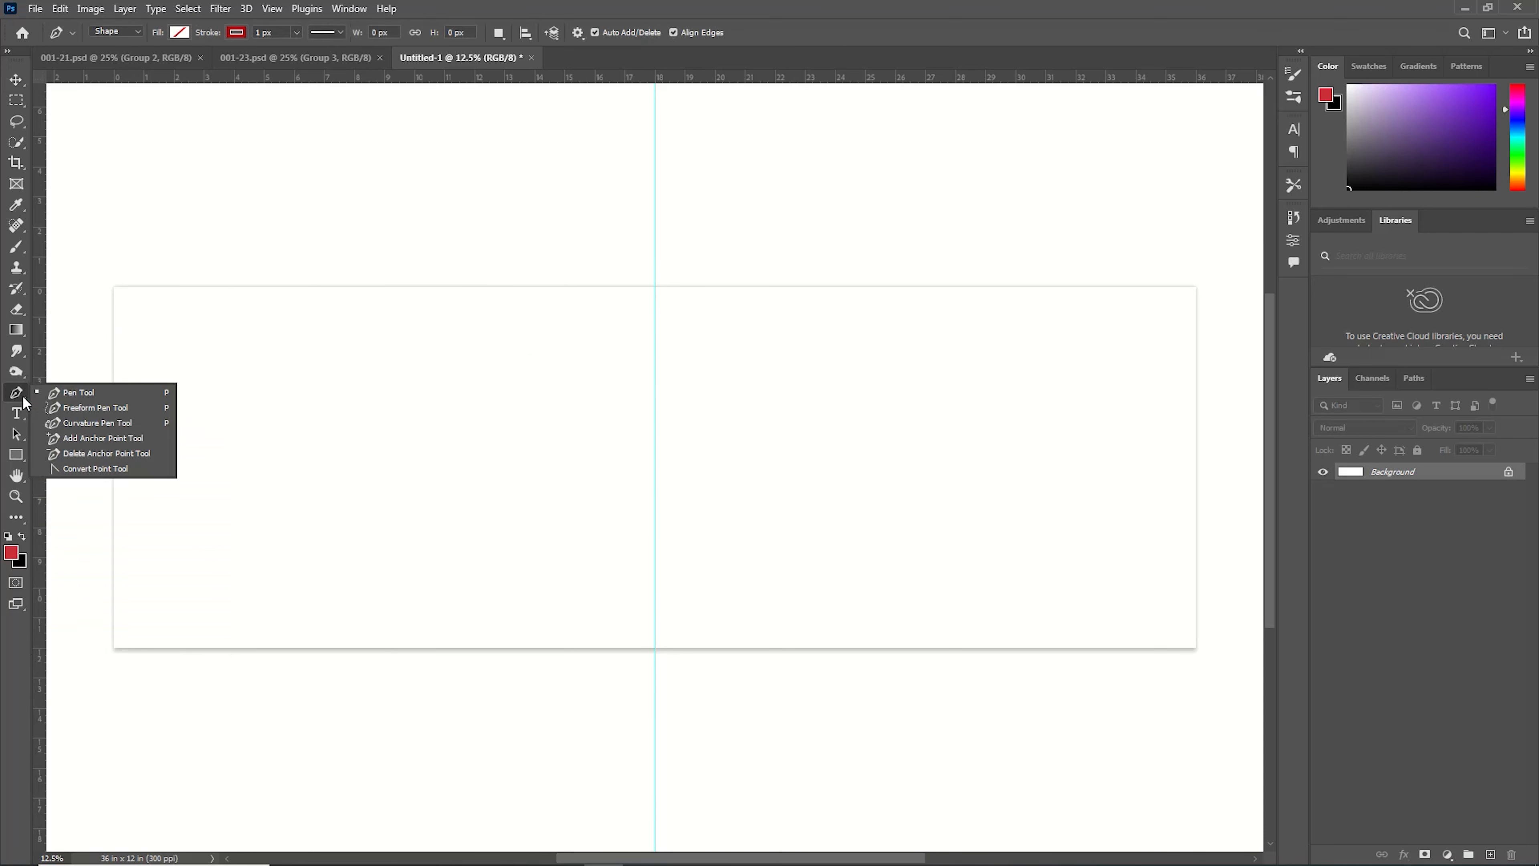
pyautogui.click(104, 395)
pyautogui.click(95, 402)
pyautogui.moveTo(253, 332)
pyautogui.mouseDown()
pyautogui.moveTo(315, 373)
pyautogui.moveTo(356, 373)
pyautogui.mouseUp()
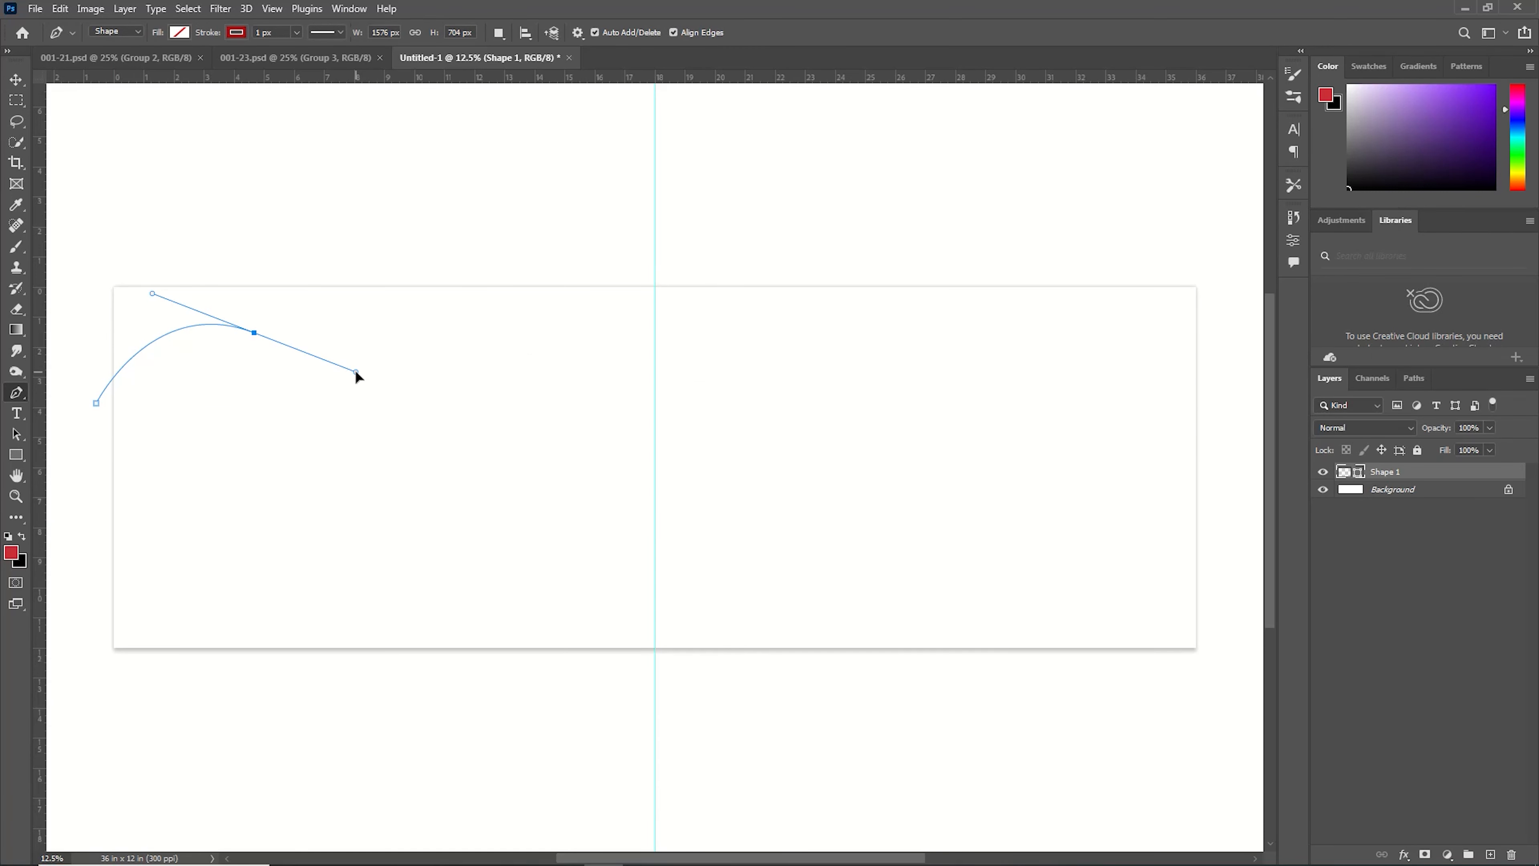
pyautogui.moveTo(460, 569); pyautogui.dragTo(526, 600)
pyautogui.click(655, 640)
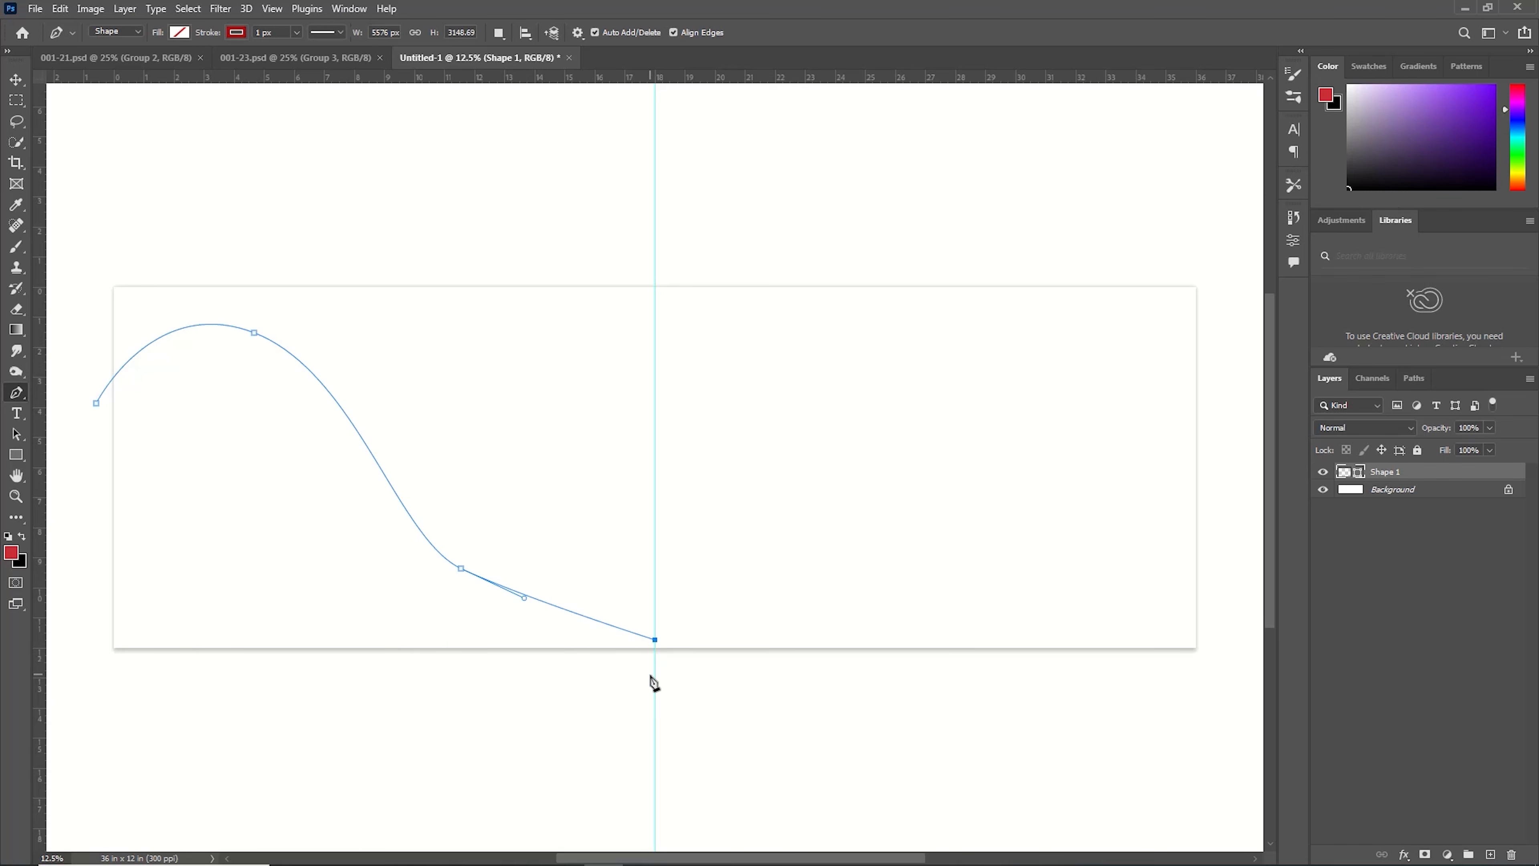
pyautogui.click(655, 672)
pyautogui.click(518, 700)
pyautogui.click(273, 683)
pyautogui.click(101, 682)
pyautogui.click(71, 543)
pyautogui.click(96, 403)
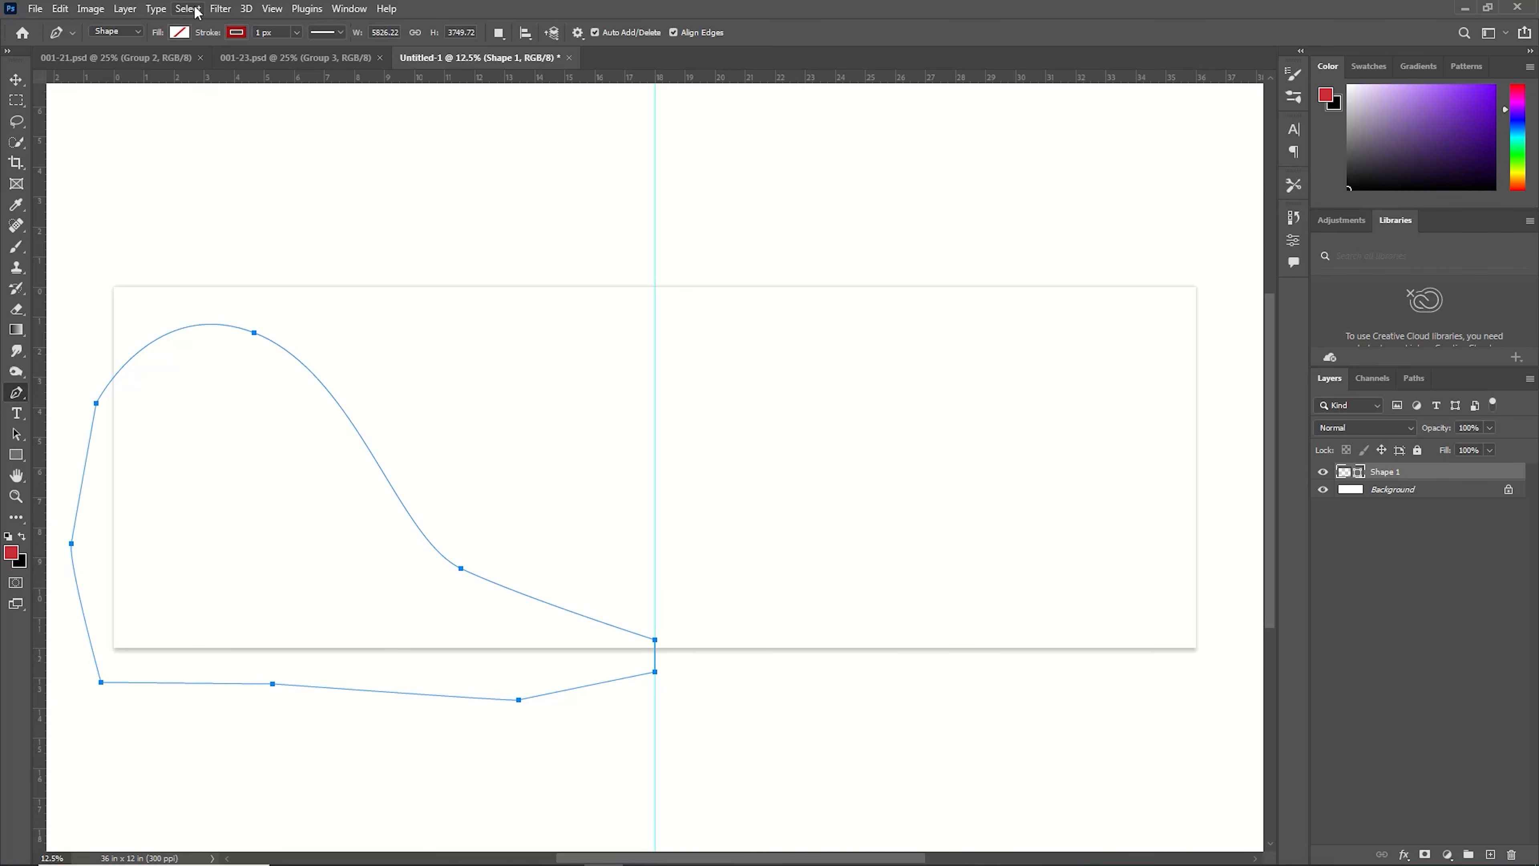
# Set the shape's stroke to none and its fill to black.
pyautogui.click(237, 33)
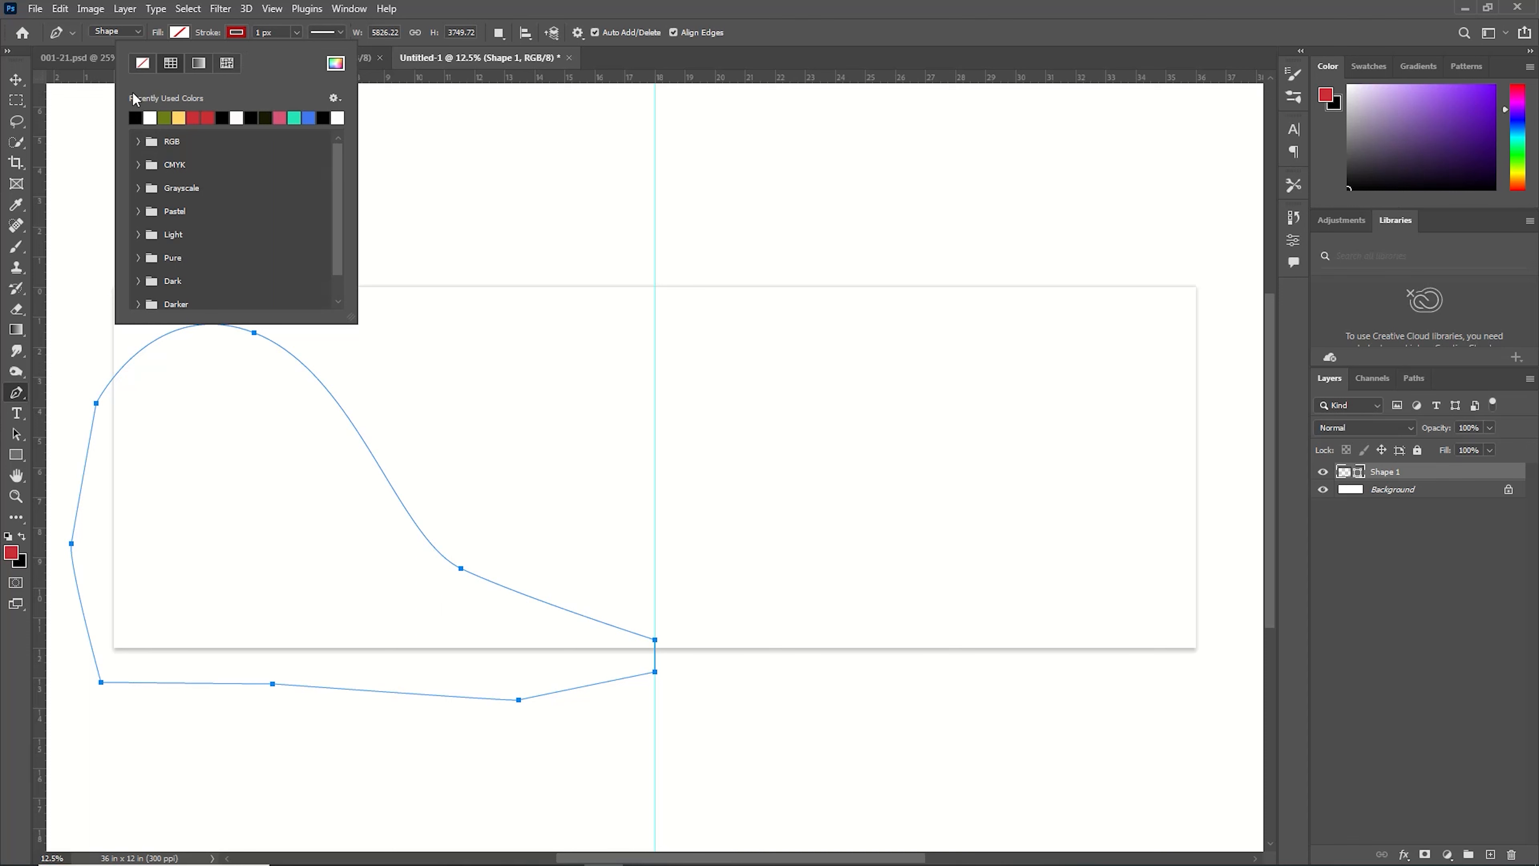
pyautogui.click(144, 63)
pyautogui.click(181, 33)
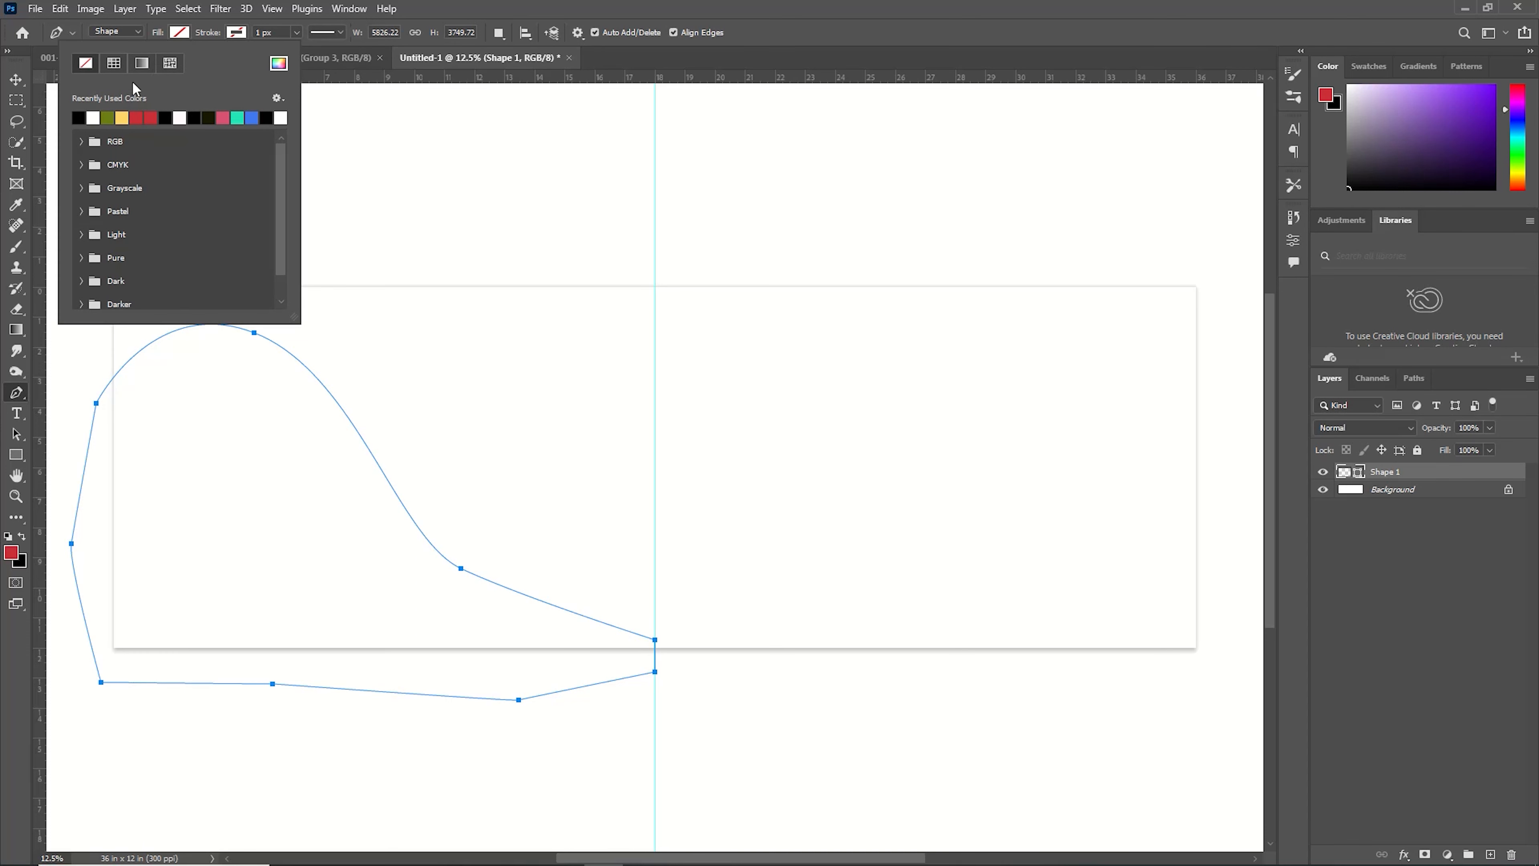
pyautogui.click(78, 117)
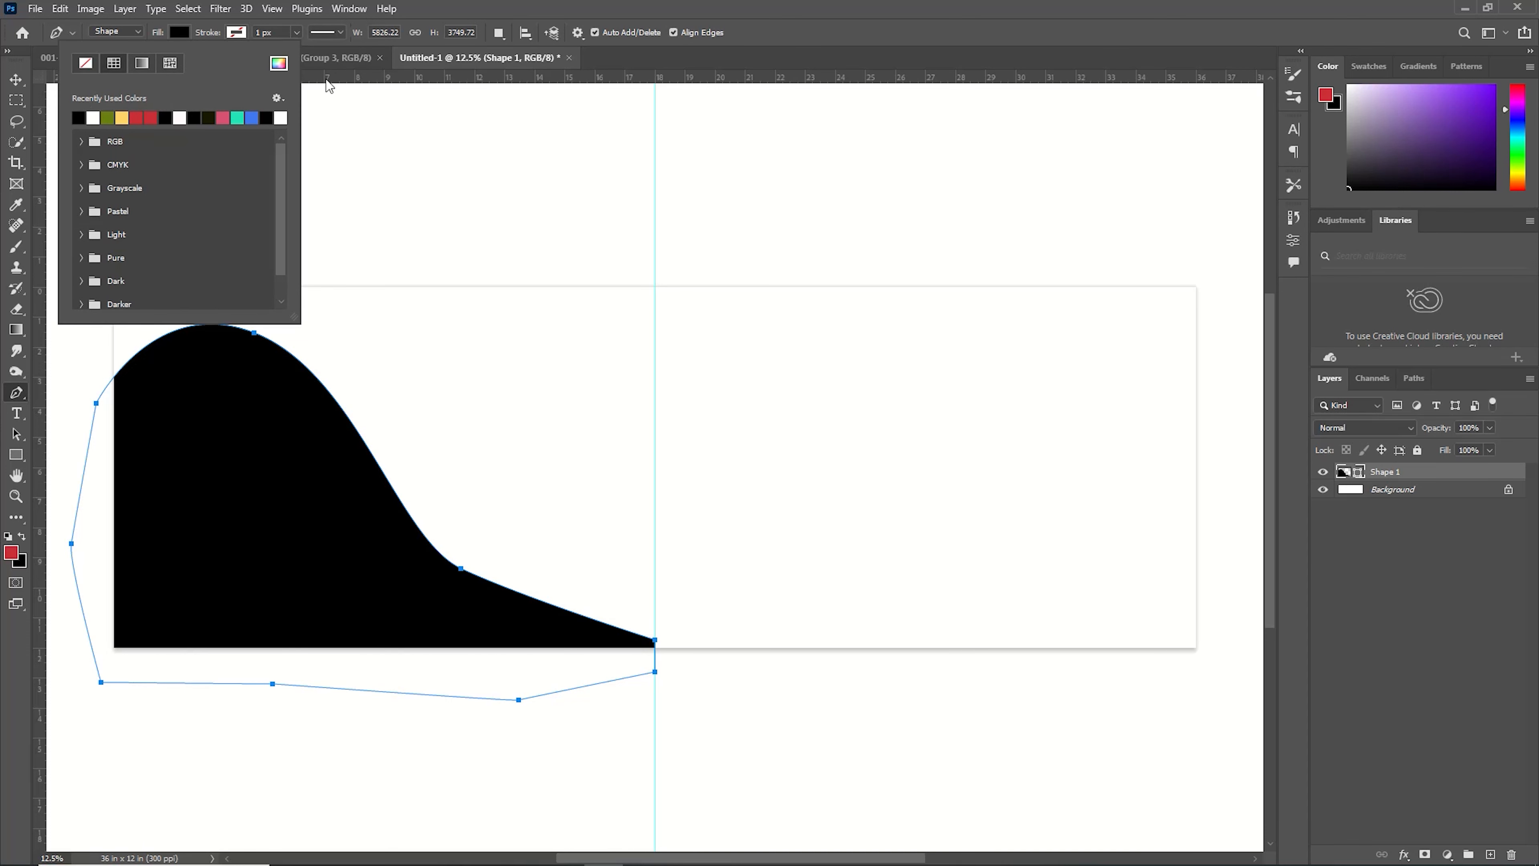
pyautogui.click(353, 70)
# Warp the black wave shape to smooth its curve and commit the transform.
pyautogui.hotkey('ctrl', 't')
pyautogui.click(718, 32)
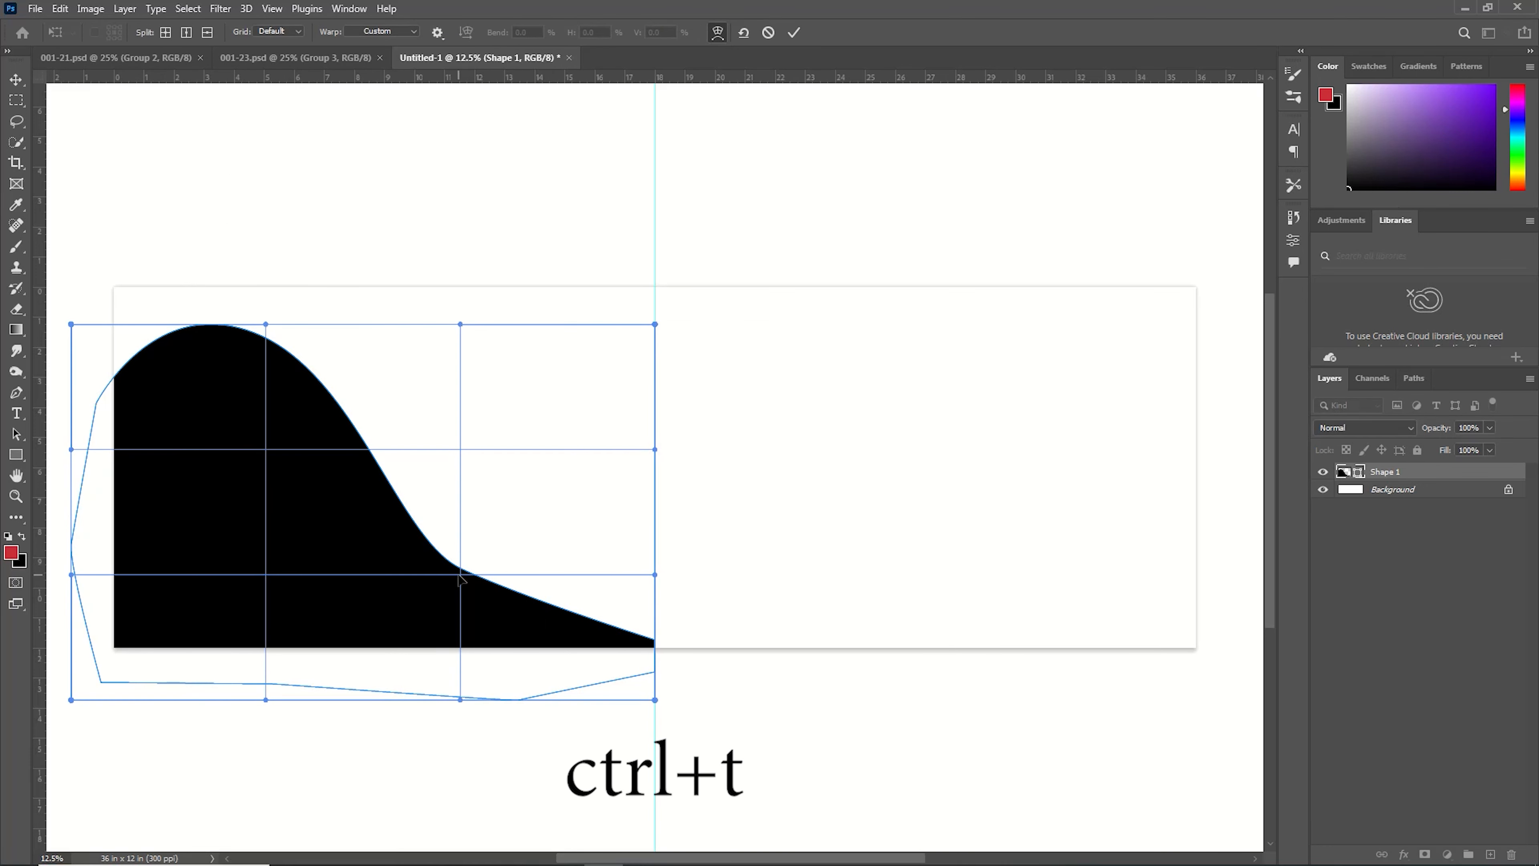
pyautogui.moveTo(508, 567); pyautogui.dragTo(484, 578)
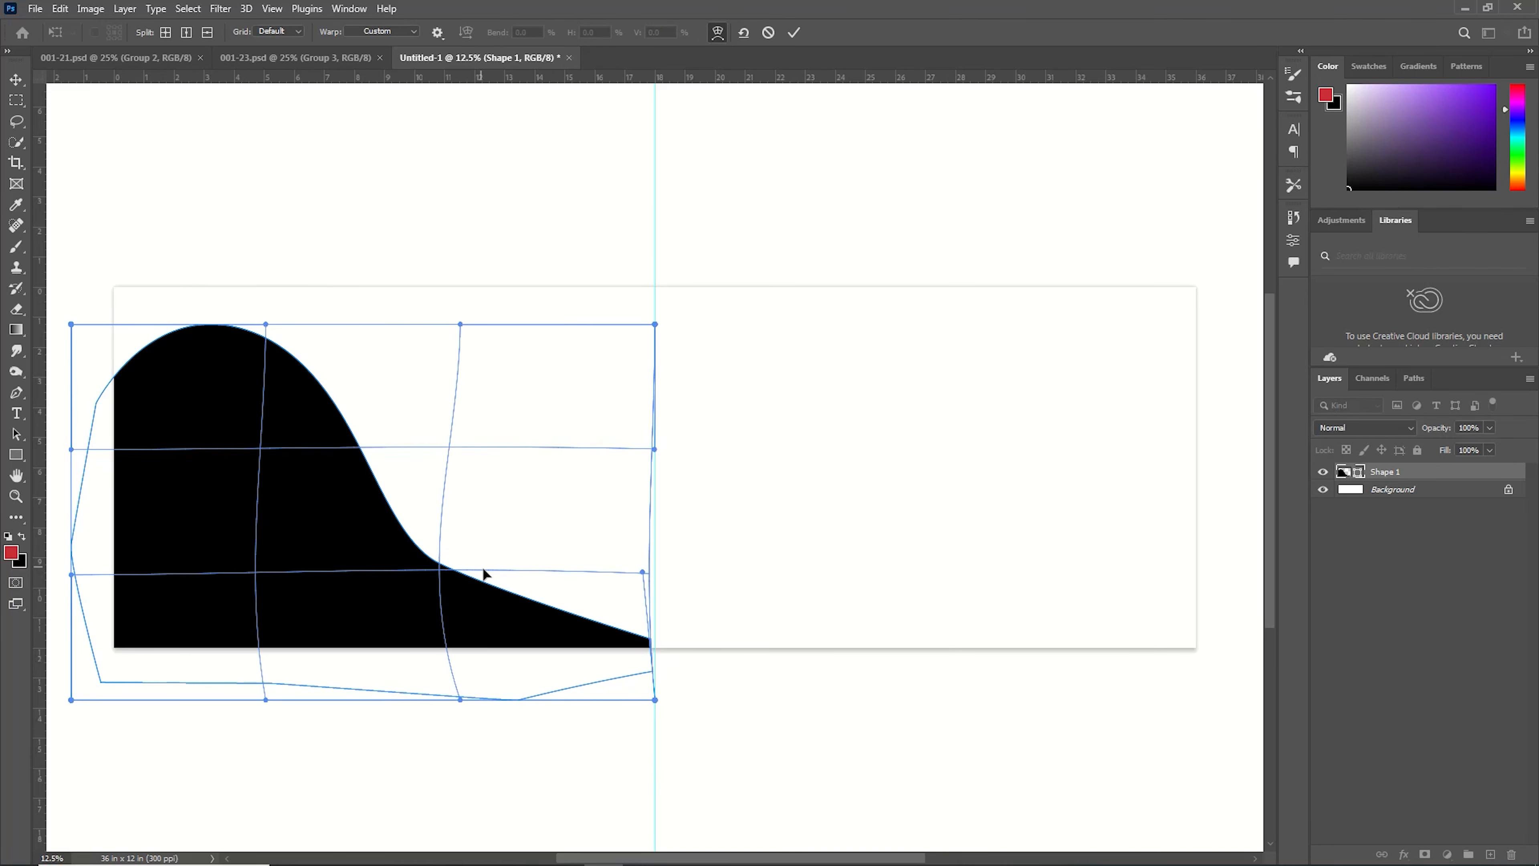
pyautogui.moveTo(270, 490)
pyautogui.mouseDown()
pyautogui.moveTo(235, 486)
pyautogui.moveTo(236, 510)
pyautogui.moveTo(253, 483)
pyautogui.mouseUp()
pyautogui.moveTo(424, 569); pyautogui.dragTo(459, 571)
pyautogui.moveTo(637, 573)
pyautogui.mouseDown()
pyautogui.moveTo(678, 552)
pyautogui.moveTo(657, 550)
pyautogui.mouseUp()
pyautogui.click(794, 33)
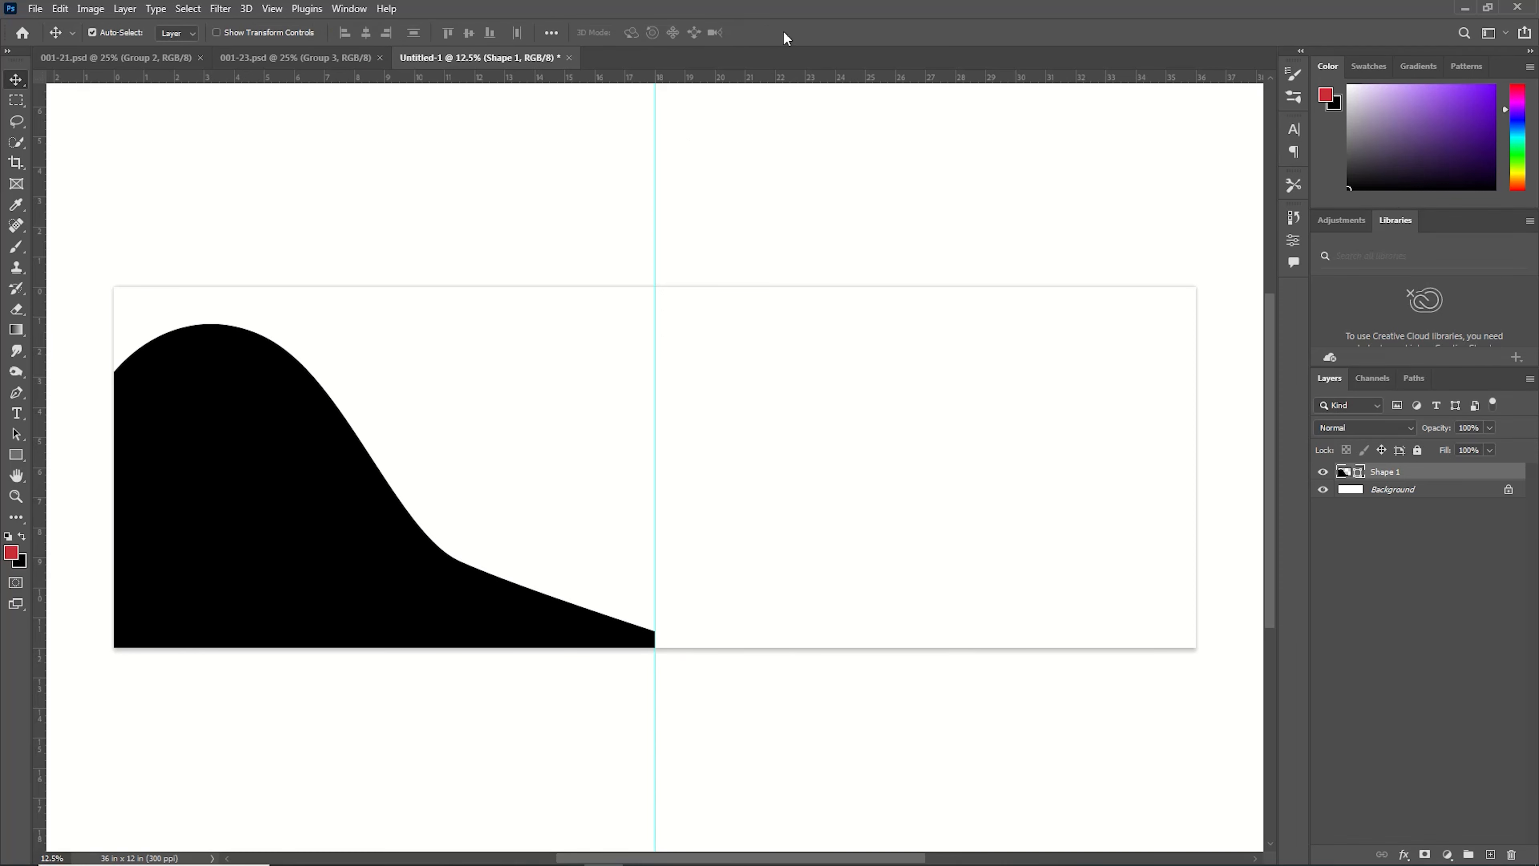
# Duplicate the shape layer and set the original Shape 1 layer's fill colour to ffffff.
pyautogui.hotkey('ctrl', 'j')
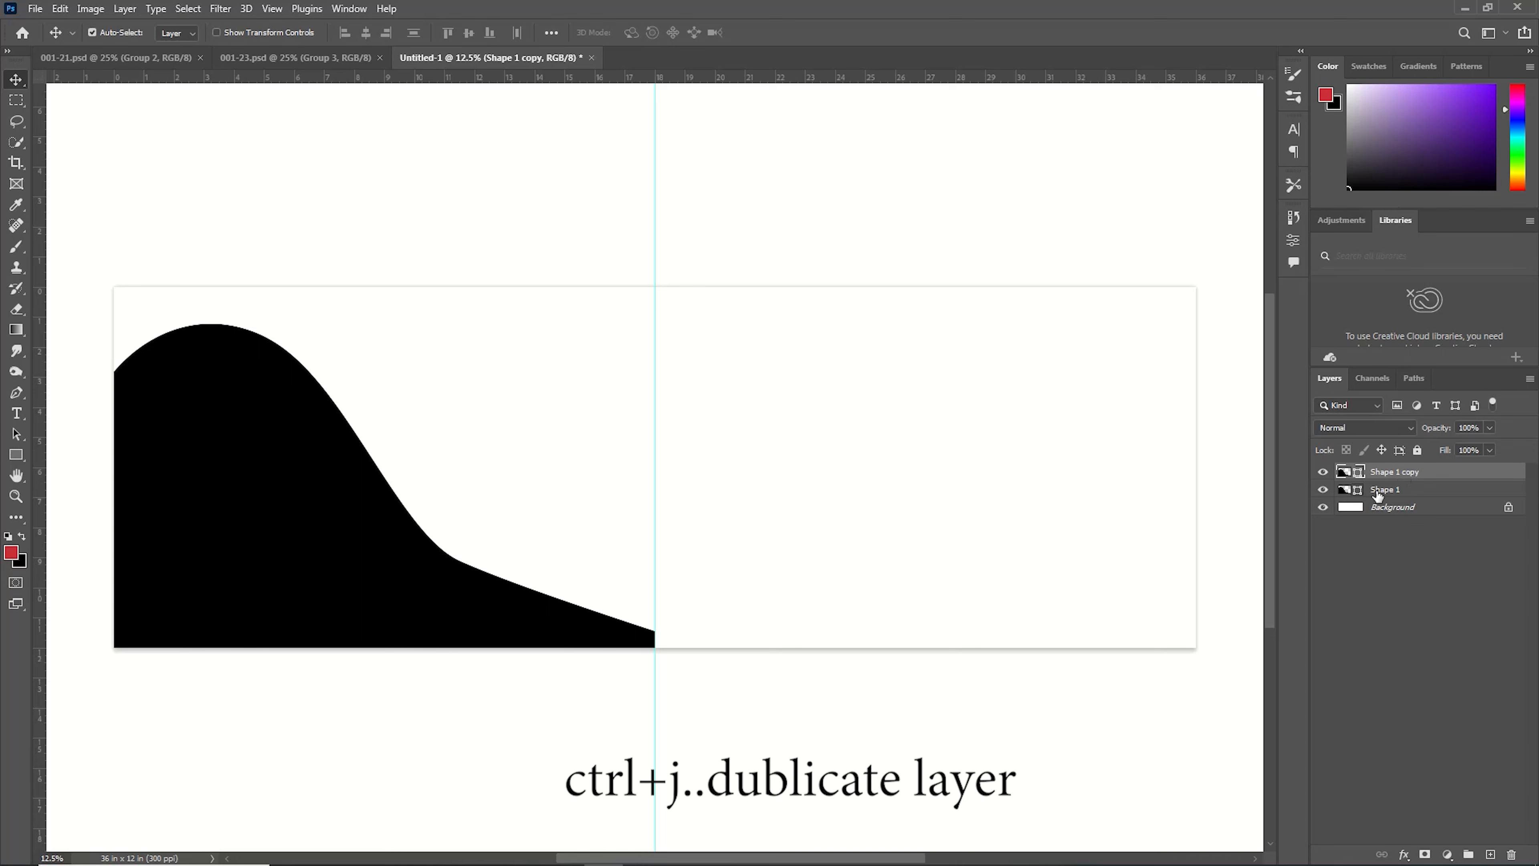
pyautogui.click(1379, 491)
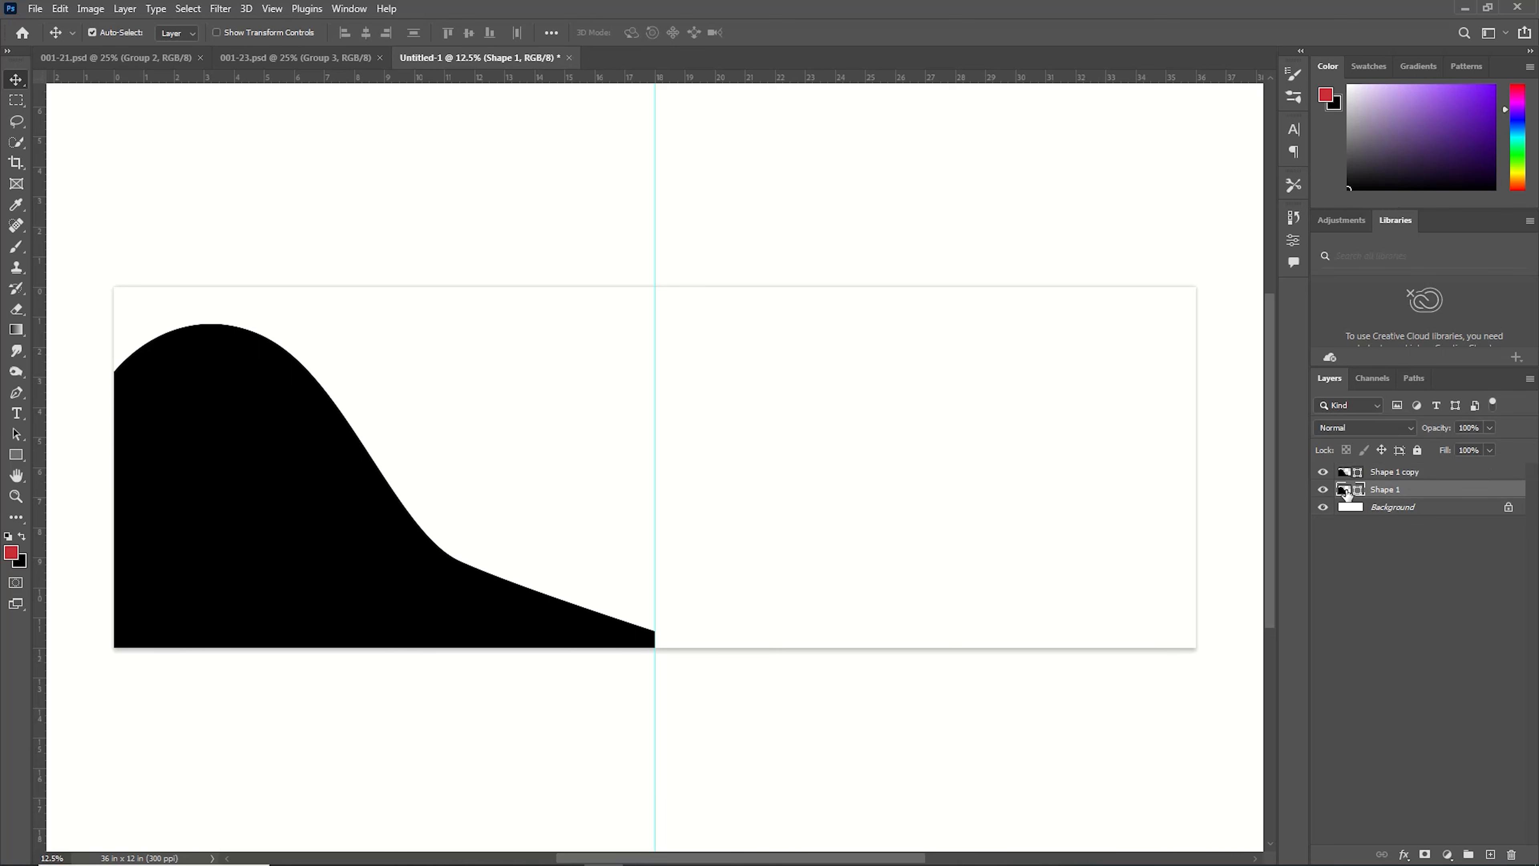
pyautogui.doubleClick(1344, 489)
pyautogui.write('ffffff')
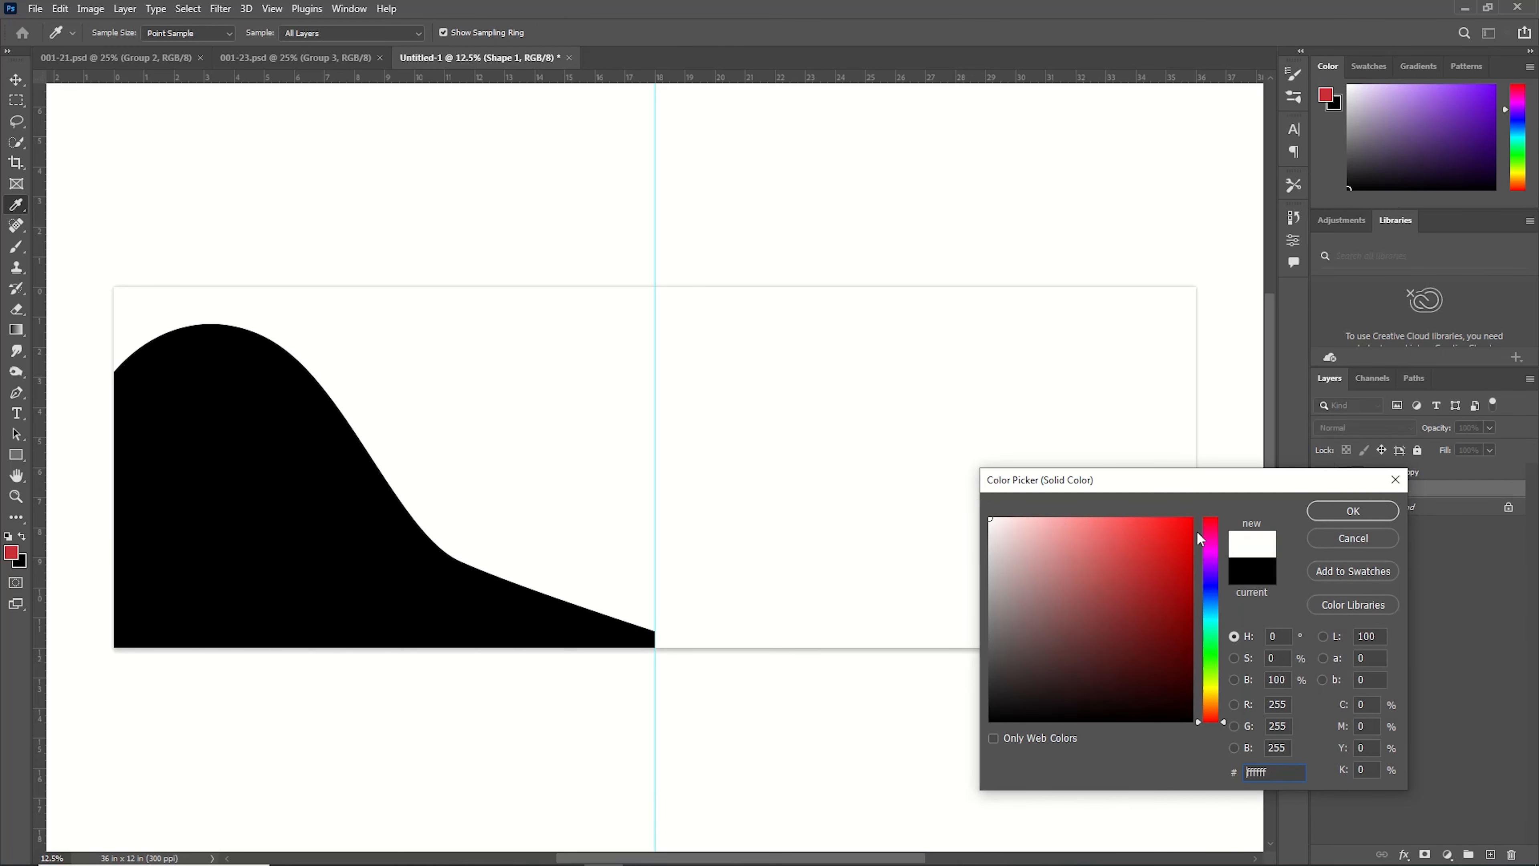
pyautogui.click(1338, 510)
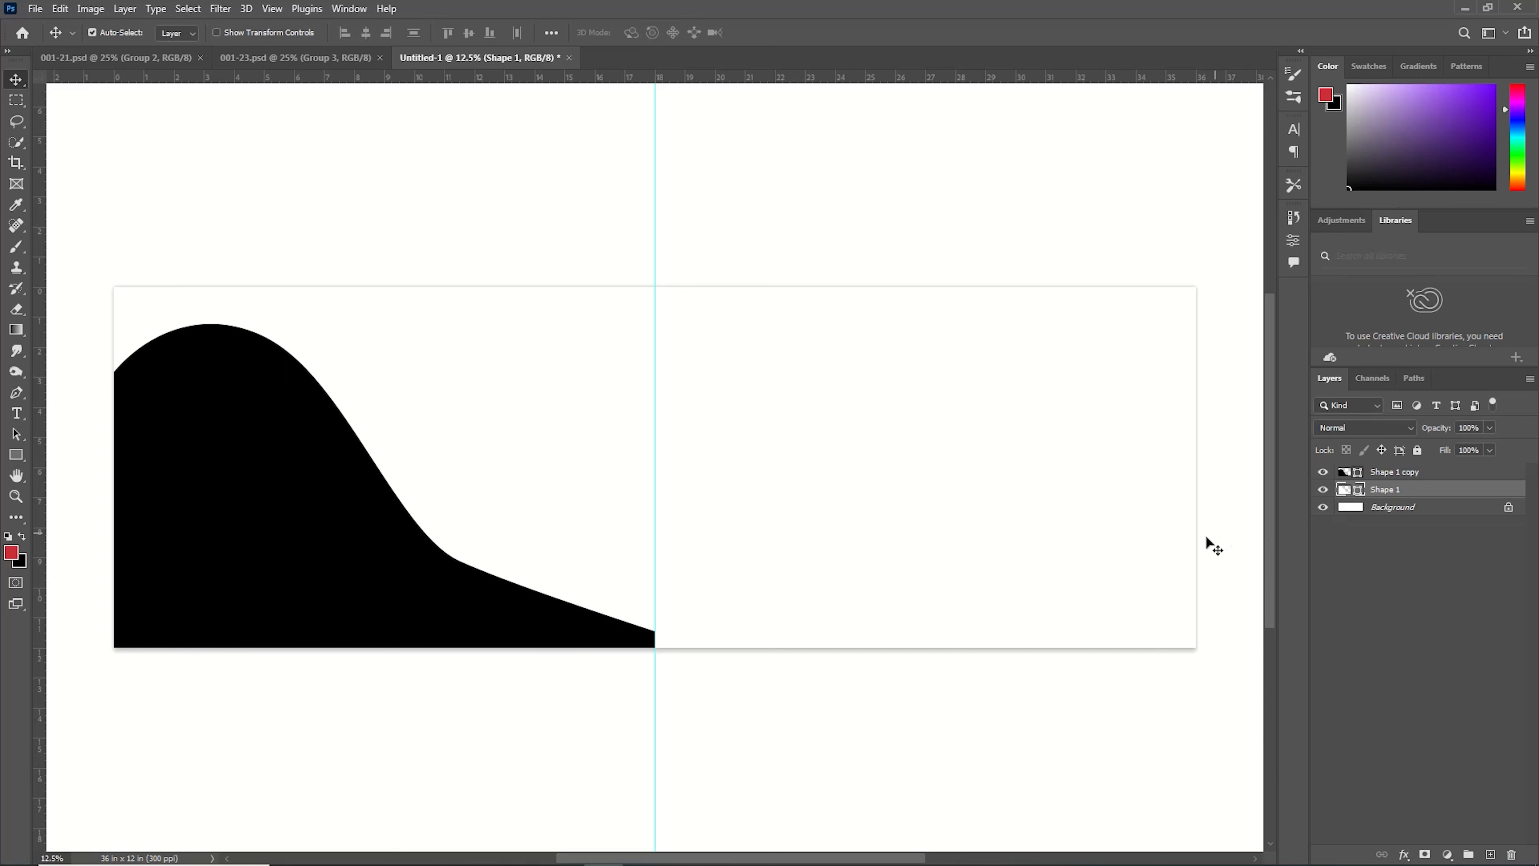
# Move the white Shape 1 layer to the top and scale it down so it covers the lower part of the wave.
pyautogui.moveTo(1371, 491)
pyautogui.mouseDown()
pyautogui.moveTo(1387, 492)
pyautogui.moveTo(1383, 468)
pyautogui.mouseUp()
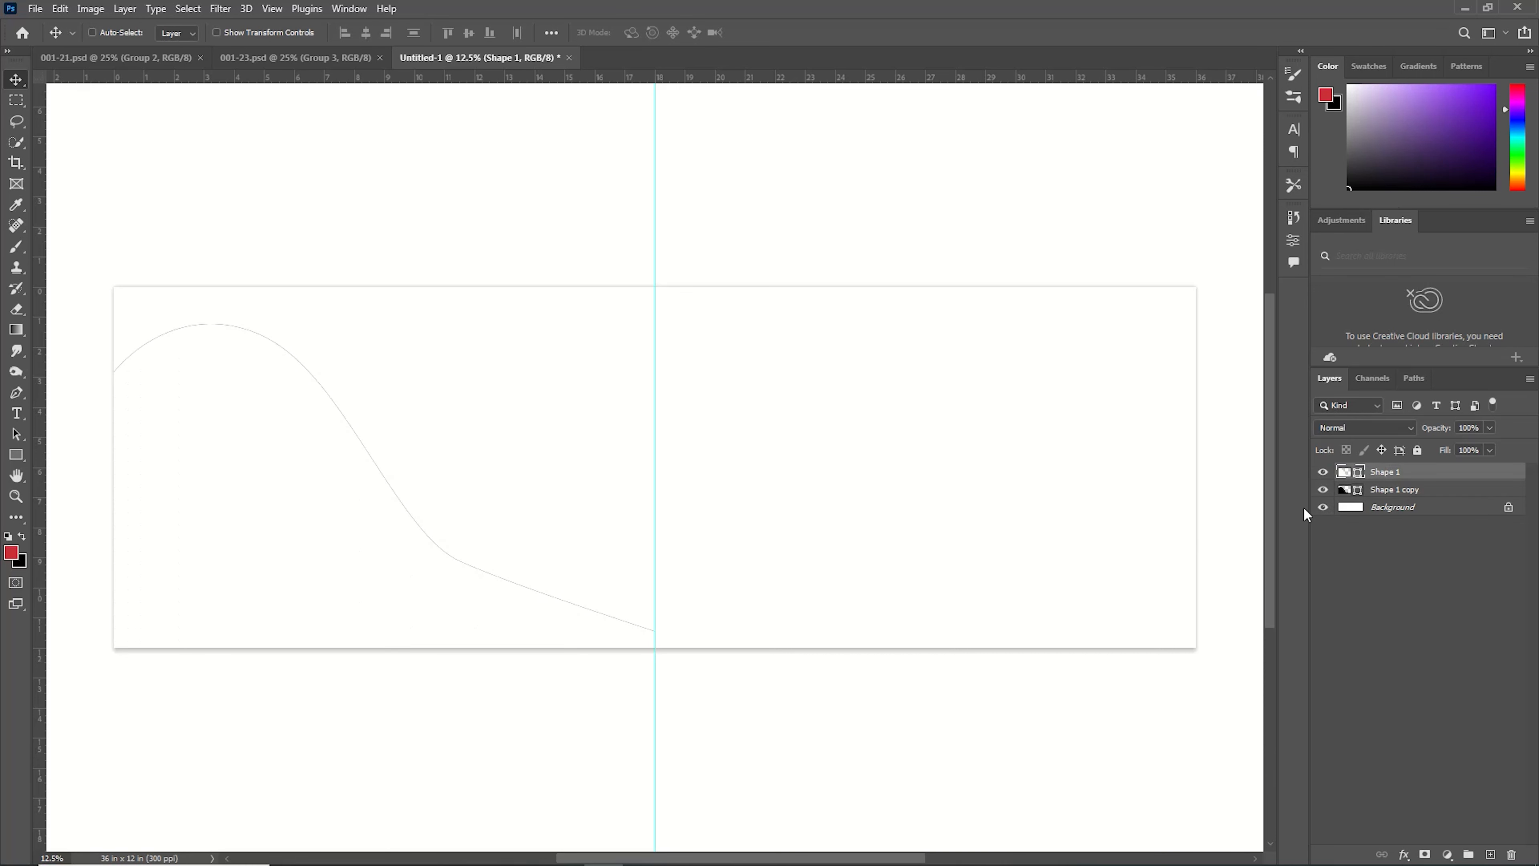
pyautogui.hotkey('ctrl', 't')
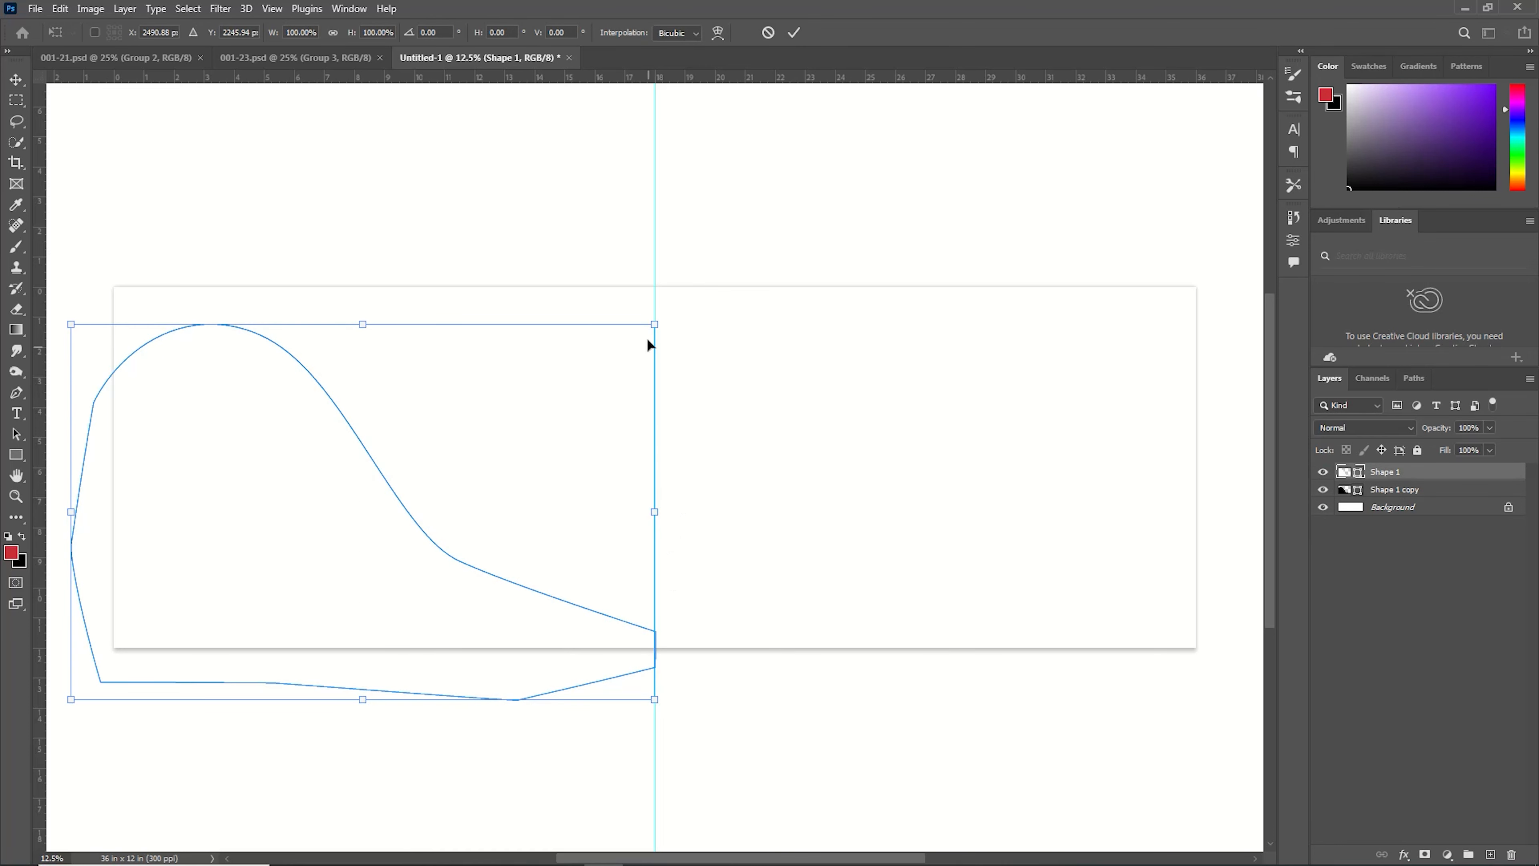
pyautogui.moveTo(654, 325); pyautogui.dragTo(543, 489)
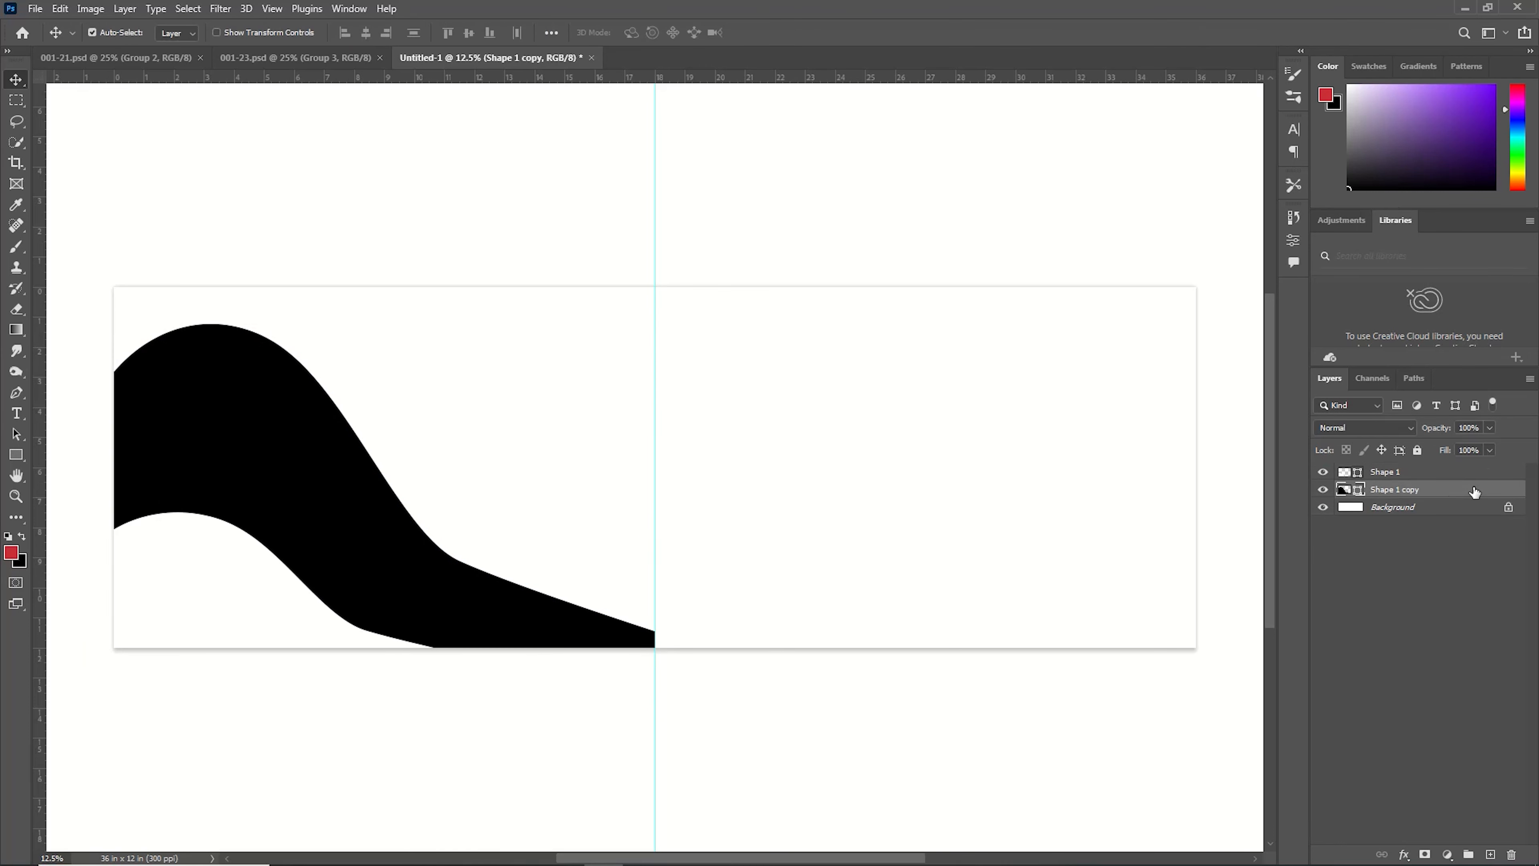
# Add a Gradient Overlay to the Shape 1 copy layer and set its first colour stop to orange ff9600.
pyautogui.doubleClick(1474, 490)
pyautogui.click(838, 536)
pyautogui.click(1074, 399)
pyautogui.doubleClick(271, 641)
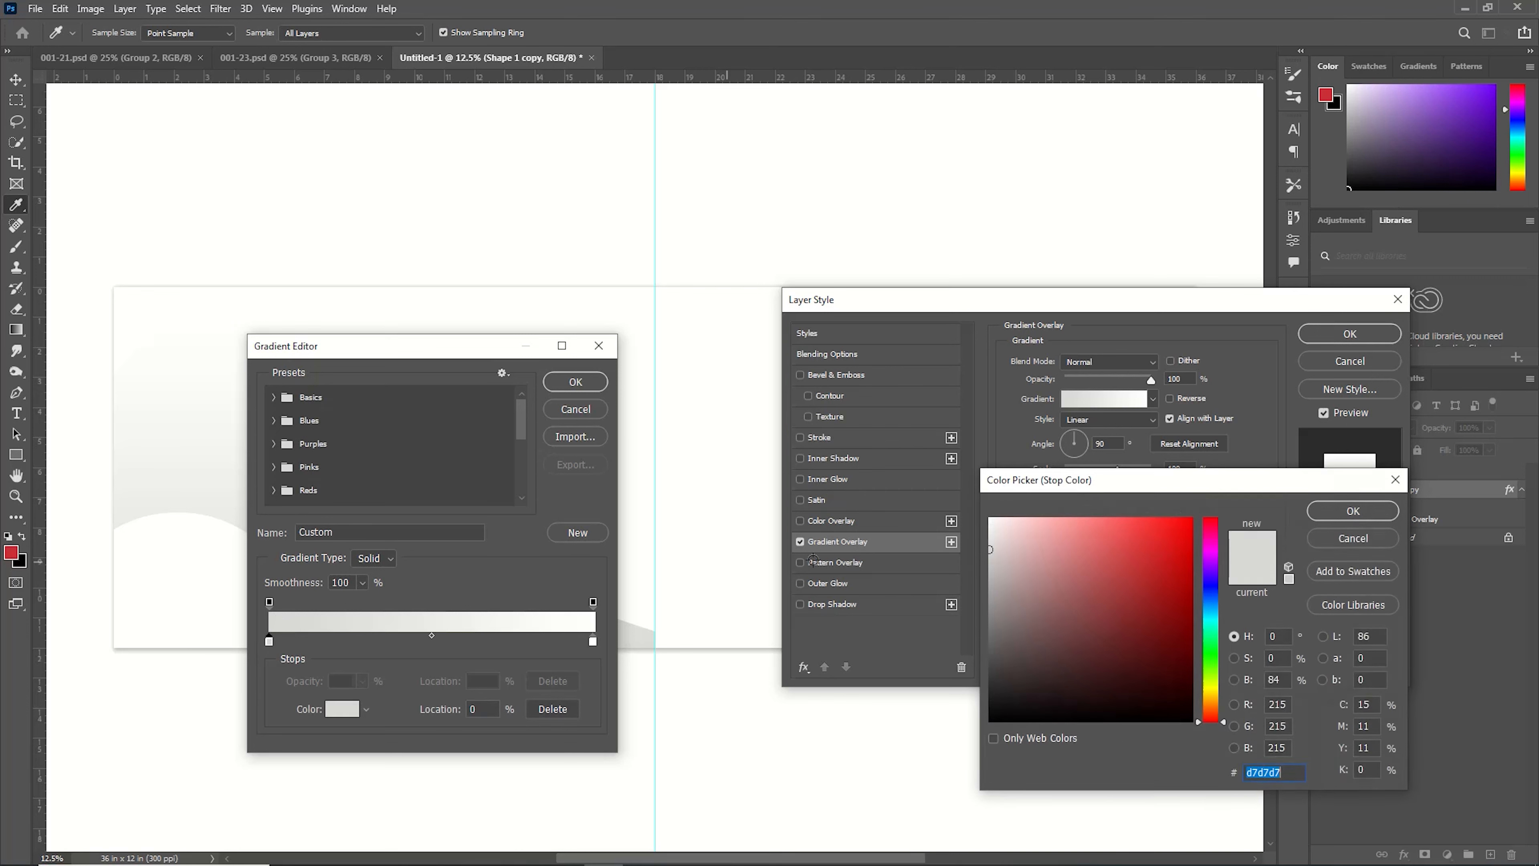
pyautogui.click(1170, 555)
pyautogui.moveTo(1213, 698); pyautogui.dragTo(1215, 704)
pyautogui.click(1189, 519)
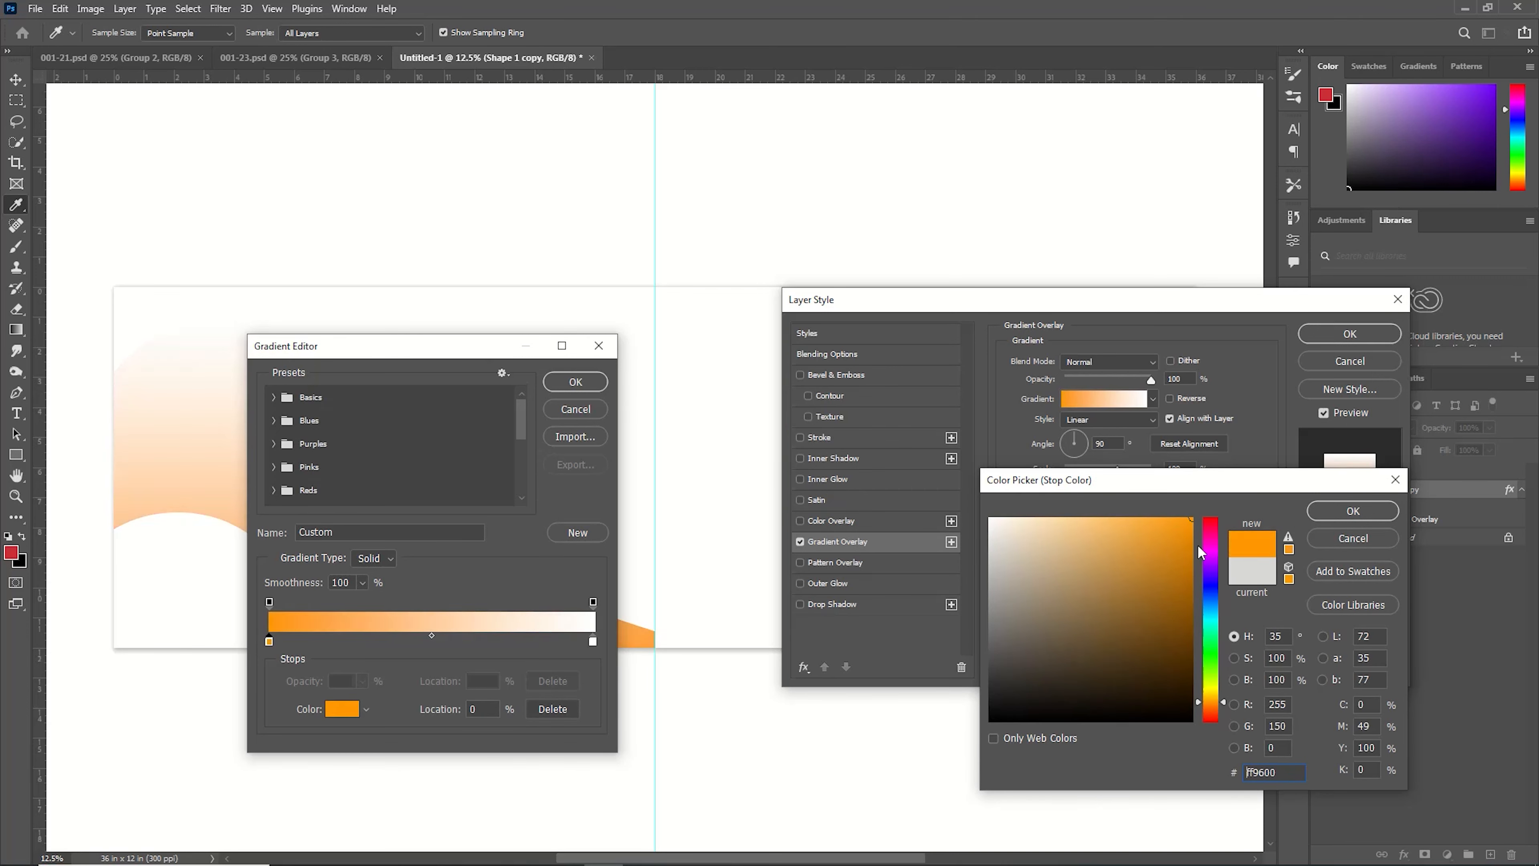
pyautogui.click(1368, 512)
# Set the gradient's second stop to a red tone and confirm the Gradient Overlay style.
pyautogui.doubleClick(593, 641)
pyautogui.moveTo(1175, 537); pyautogui.dragTo(1116, 544)
pyautogui.click(1352, 511)
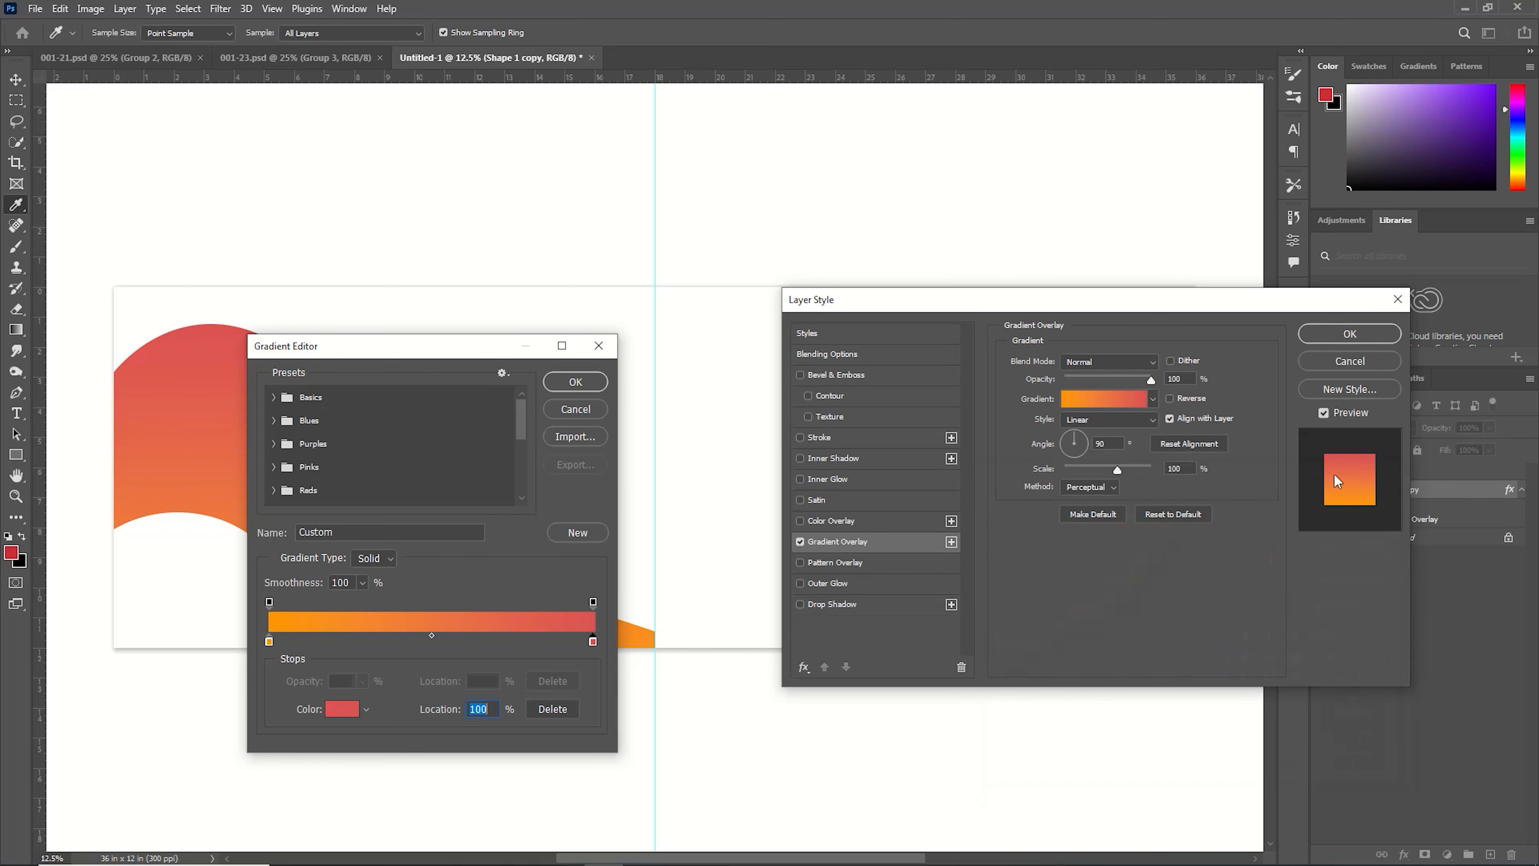
pyautogui.click(576, 384)
pyautogui.click(1350, 333)
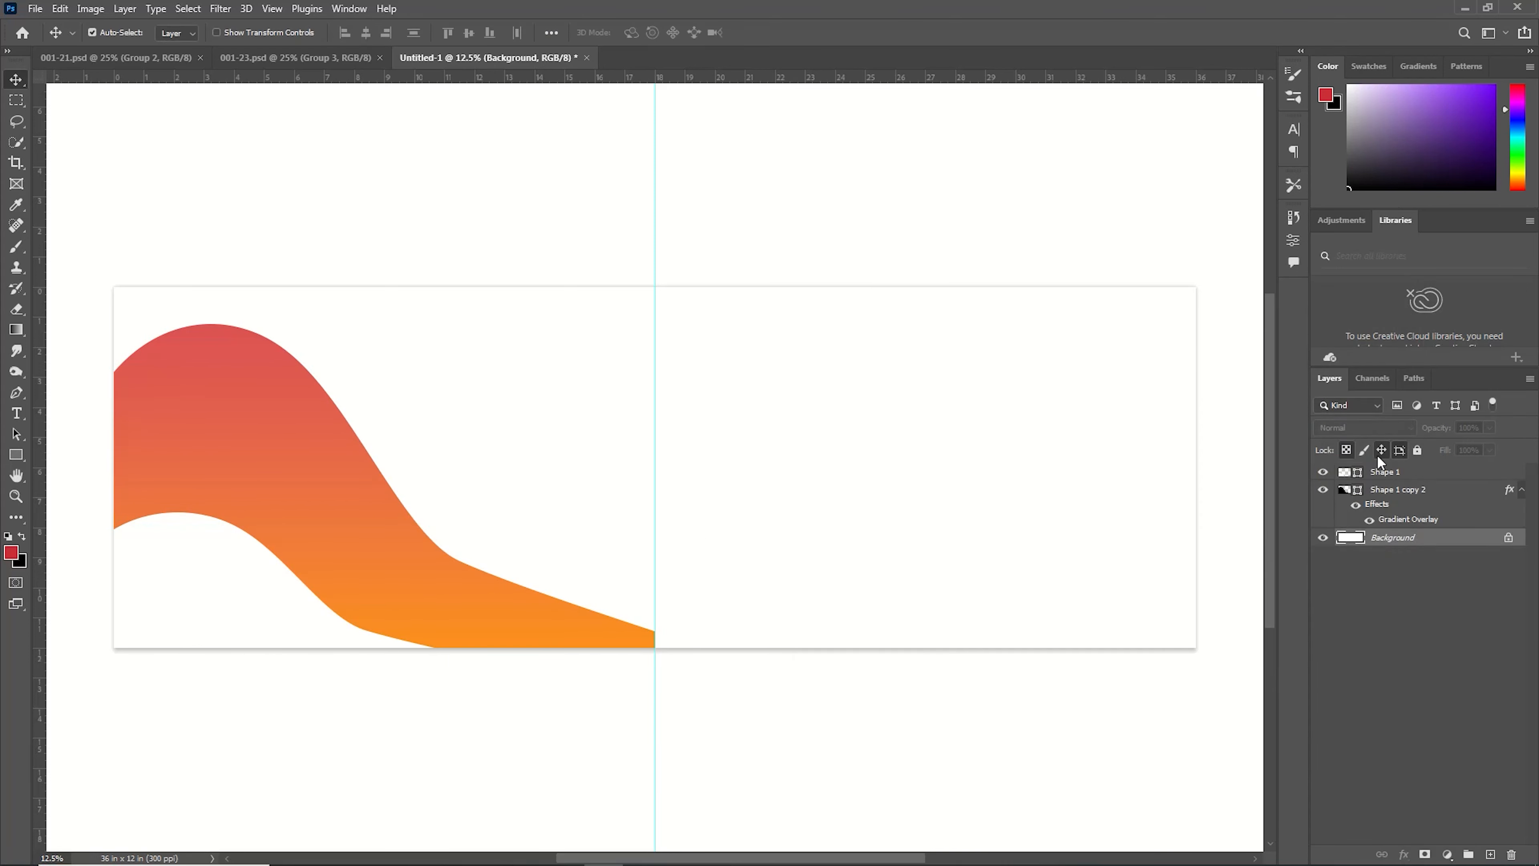
# Select the Shape 1 copy layer and nudge it upward in three large steps.
pyautogui.doubleClick(1350, 491)
pyautogui.click(1371, 511)
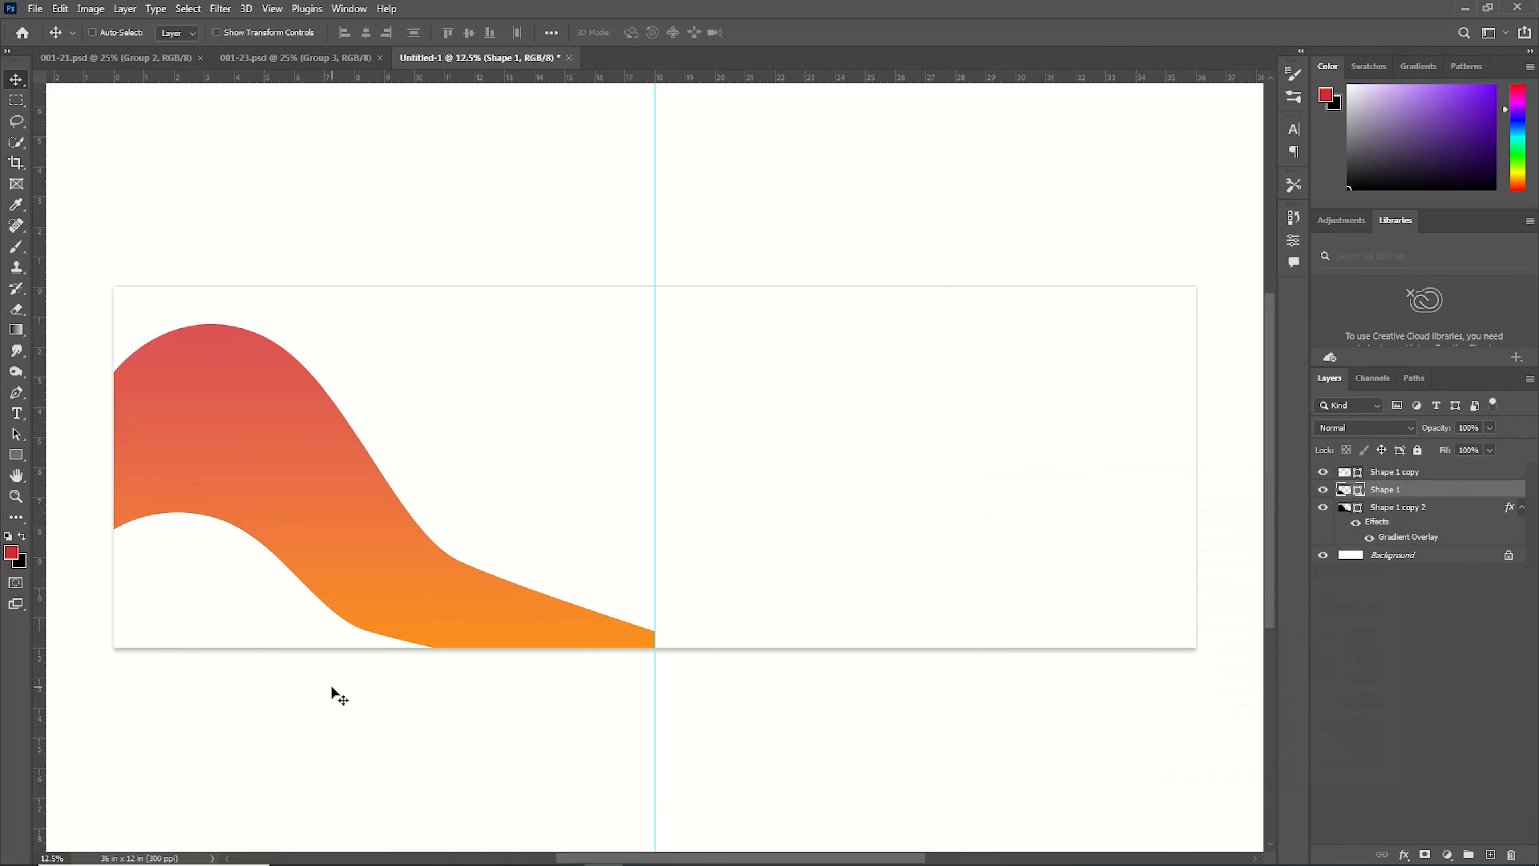
pyautogui.hotkey('shift', 'Up')
pyautogui.hotkey('shift', 'Up')
pyautogui.hotkey('shift', 'Up')
pyautogui.hotkey('shift', 'Up')
pyautogui.hotkey('shift', 'Up')
pyautogui.hotkey('shift', 'Up')
pyautogui.hotkey('shift', 'Up')
pyautogui.hotkey('shift', 'Up')
pyautogui.hotkey('shift', 'Up')
pyautogui.hotkey('shift', 'Up')
pyautogui.hotkey('shift', 'Up')
pyautogui.hotkey('shift', 'Up')
pyautogui.hotkey('shift', 'Up')
pyautogui.hotkey('shift', 'Up')
pyautogui.hotkey('shift', 'Up')
pyautogui.hotkey('shift', 'Up')
pyautogui.hotkey('shift', 'Up')
pyautogui.hotkey('shift', 'Up')
pyautogui.hotkey('shift', 'Up')
# Set that layer's fill colour to yellow ffda10.
pyautogui.doubleClick(1343, 489)
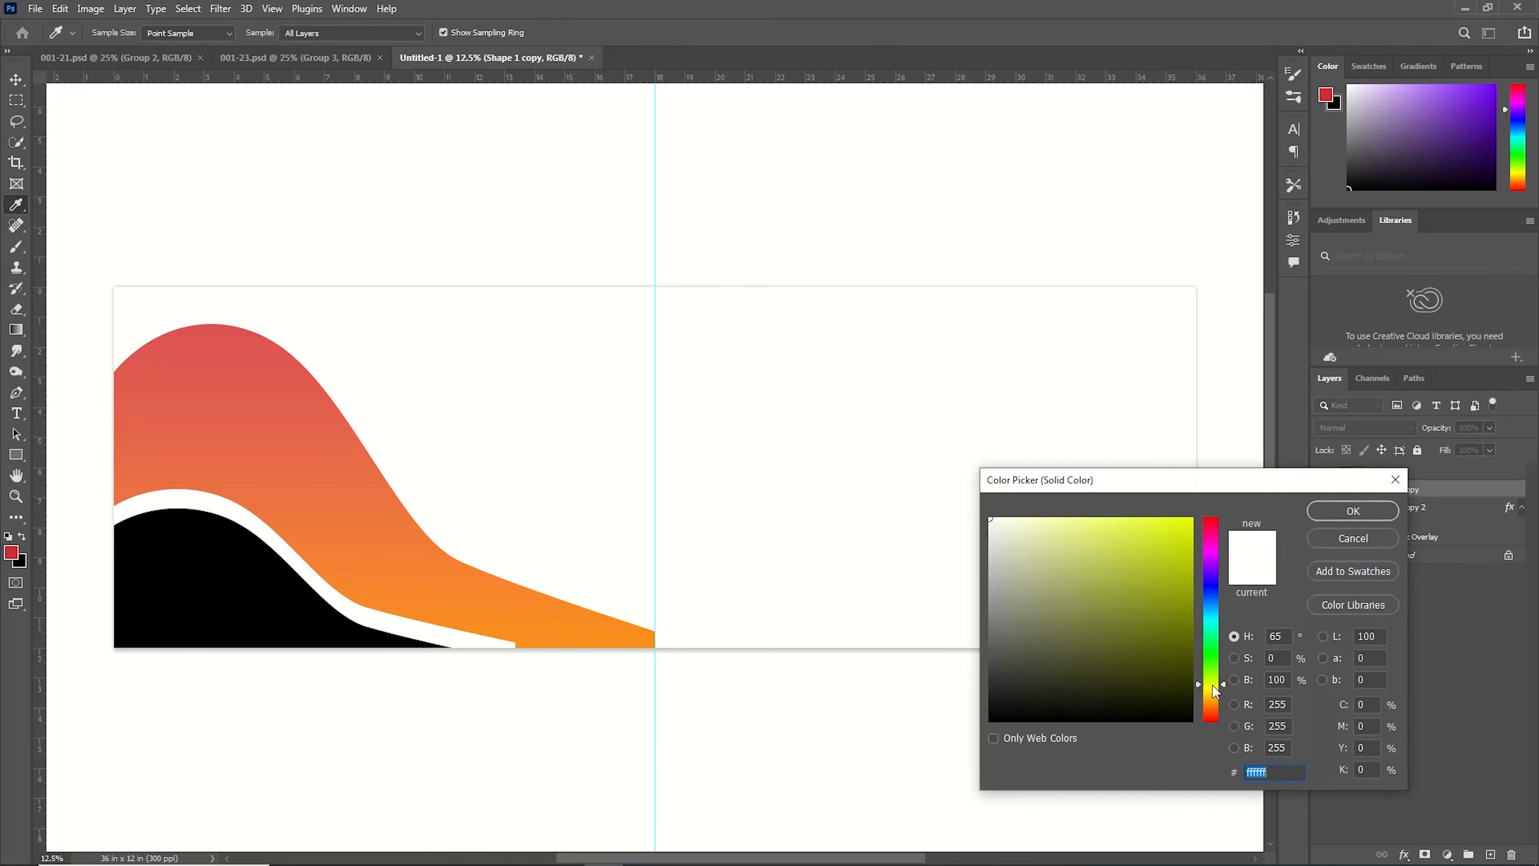
pyautogui.moveTo(1212, 686); pyautogui.dragTo(1209, 693)
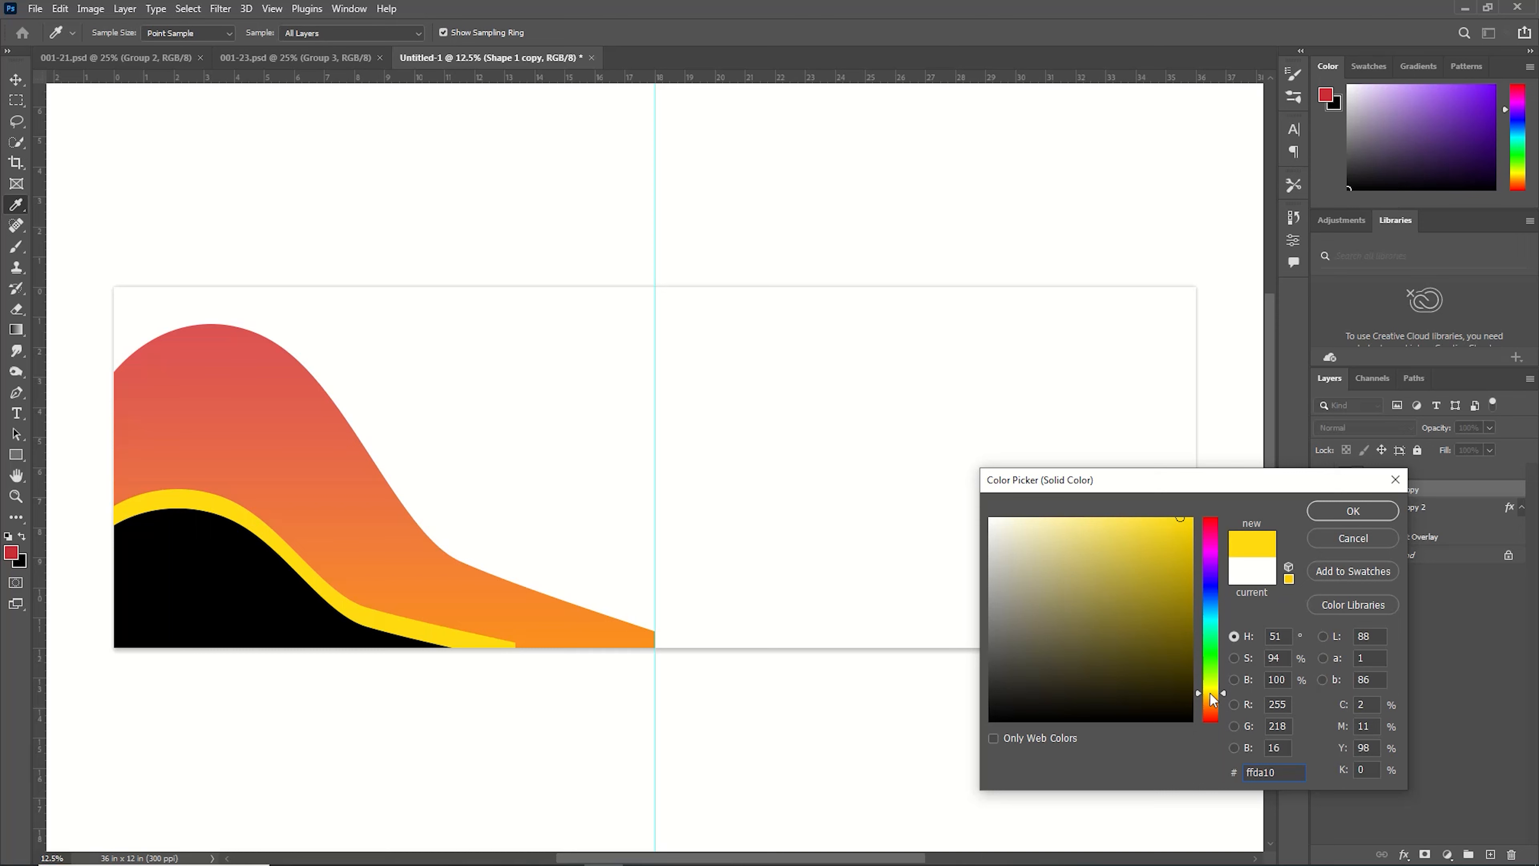
pyautogui.click(1348, 512)
# Warp the yellow shape, pulling its lower right corner down, and commit the warp.
pyautogui.hotkey('ctrl', 't')
pyautogui.click(718, 35)
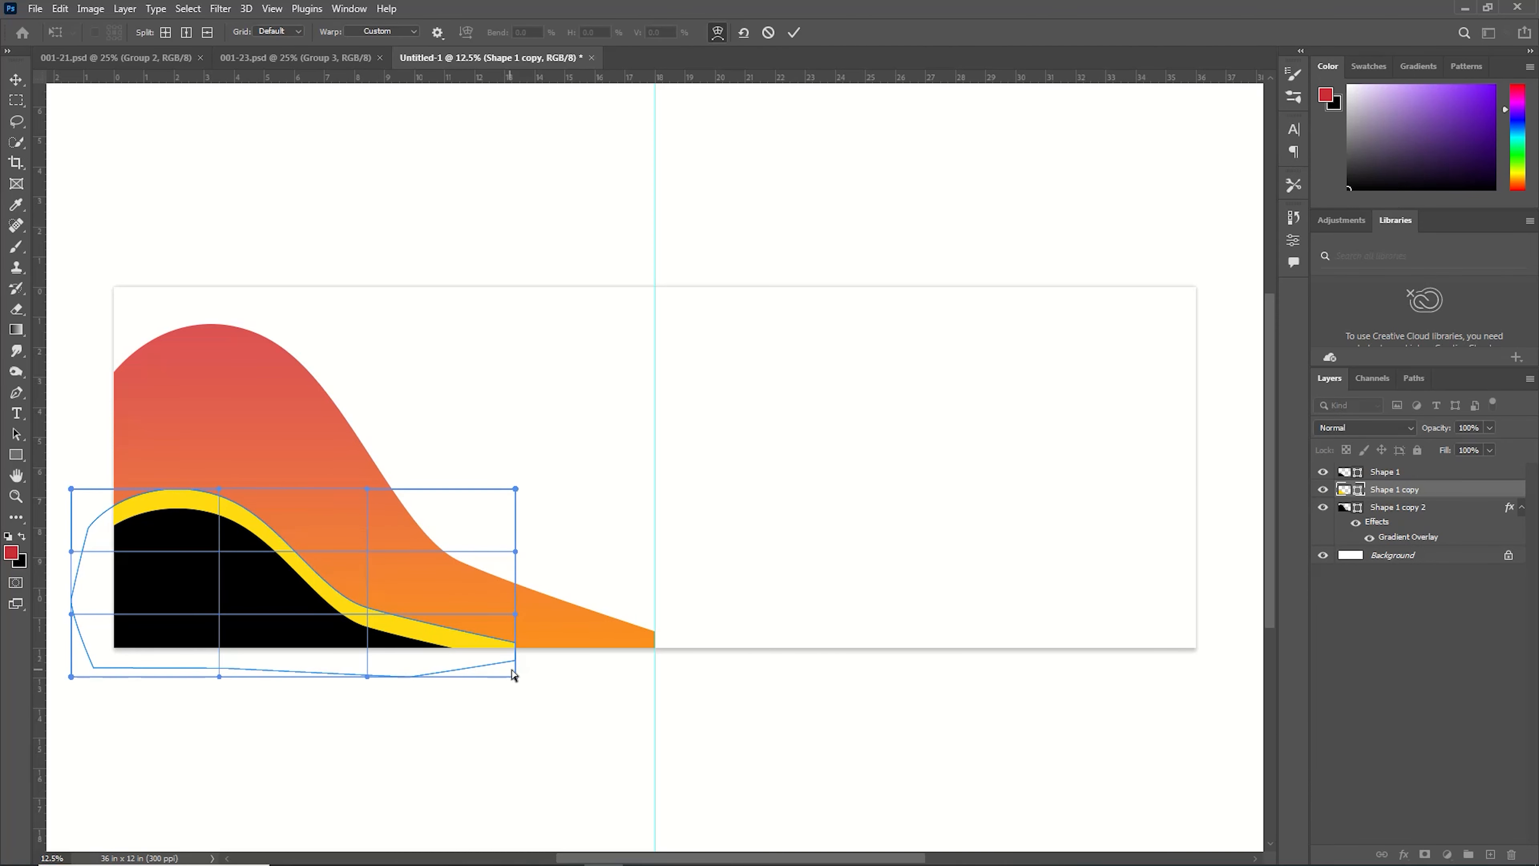
pyautogui.moveTo(514, 674); pyautogui.dragTo(514, 735)
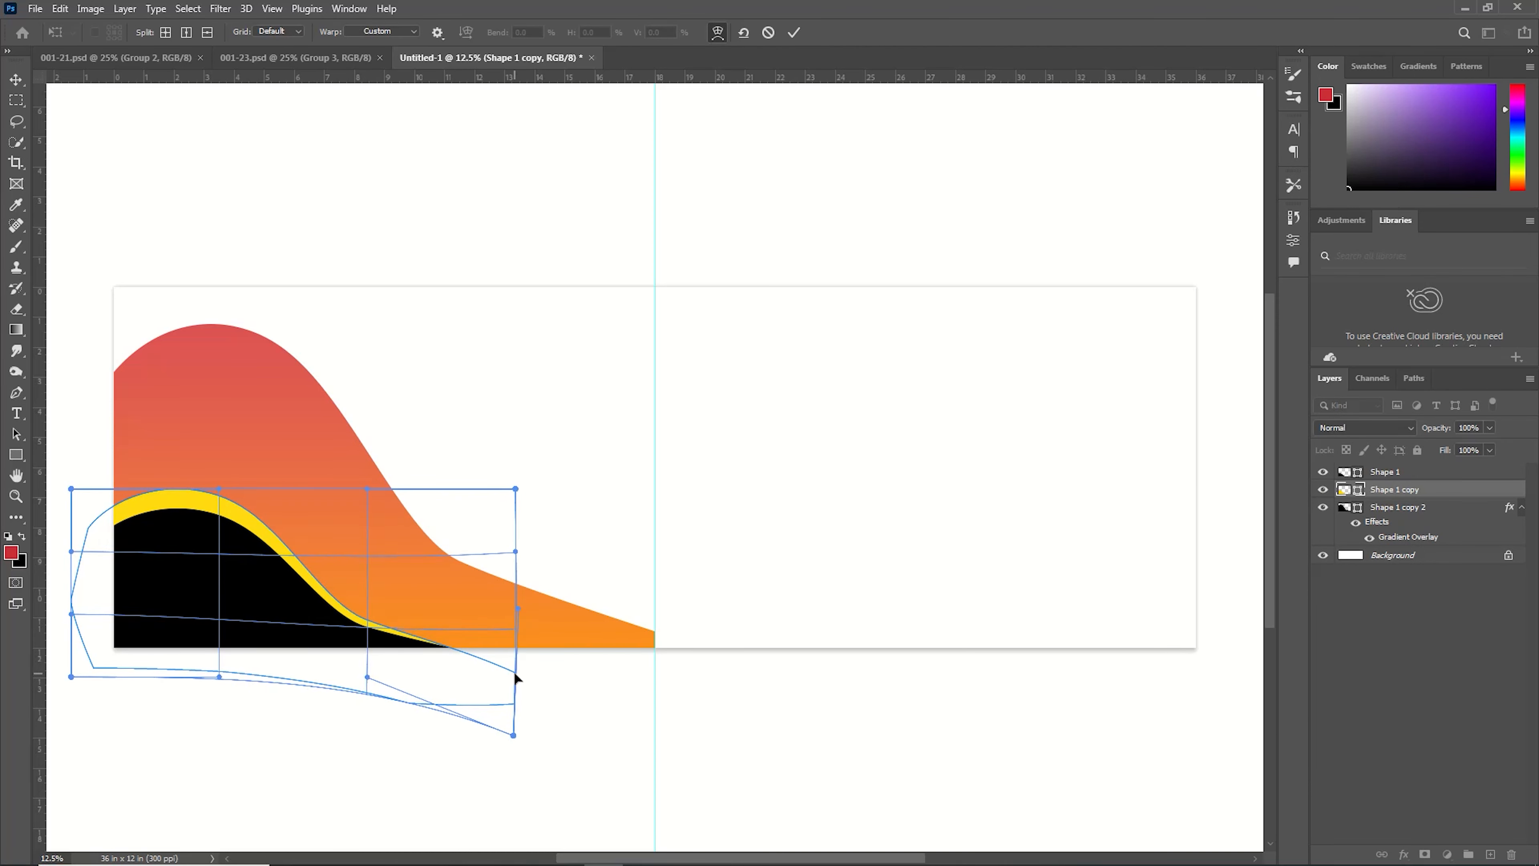
pyautogui.click(793, 32)
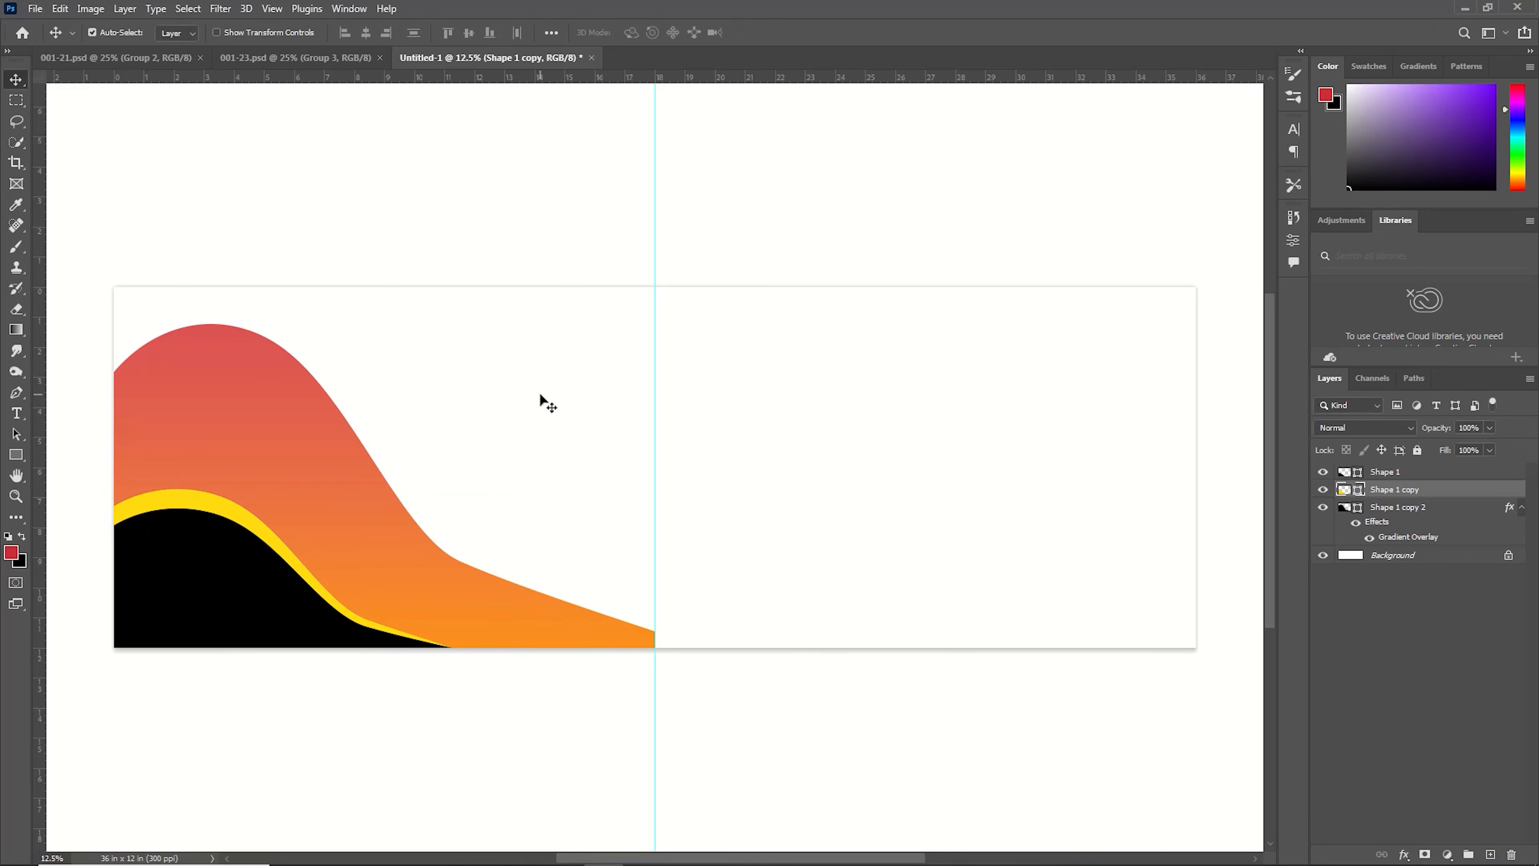
# Duplicate the yellow layer, move it down the stack, stretch it slightly taller and place it above the gradient layer.
pyautogui.hotkey('ctrl', 'j')
pyautogui.hotkey('ctrl', '[')
pyautogui.hotkey('ctrl', '[')
pyautogui.hotkey('ctrl', 't')
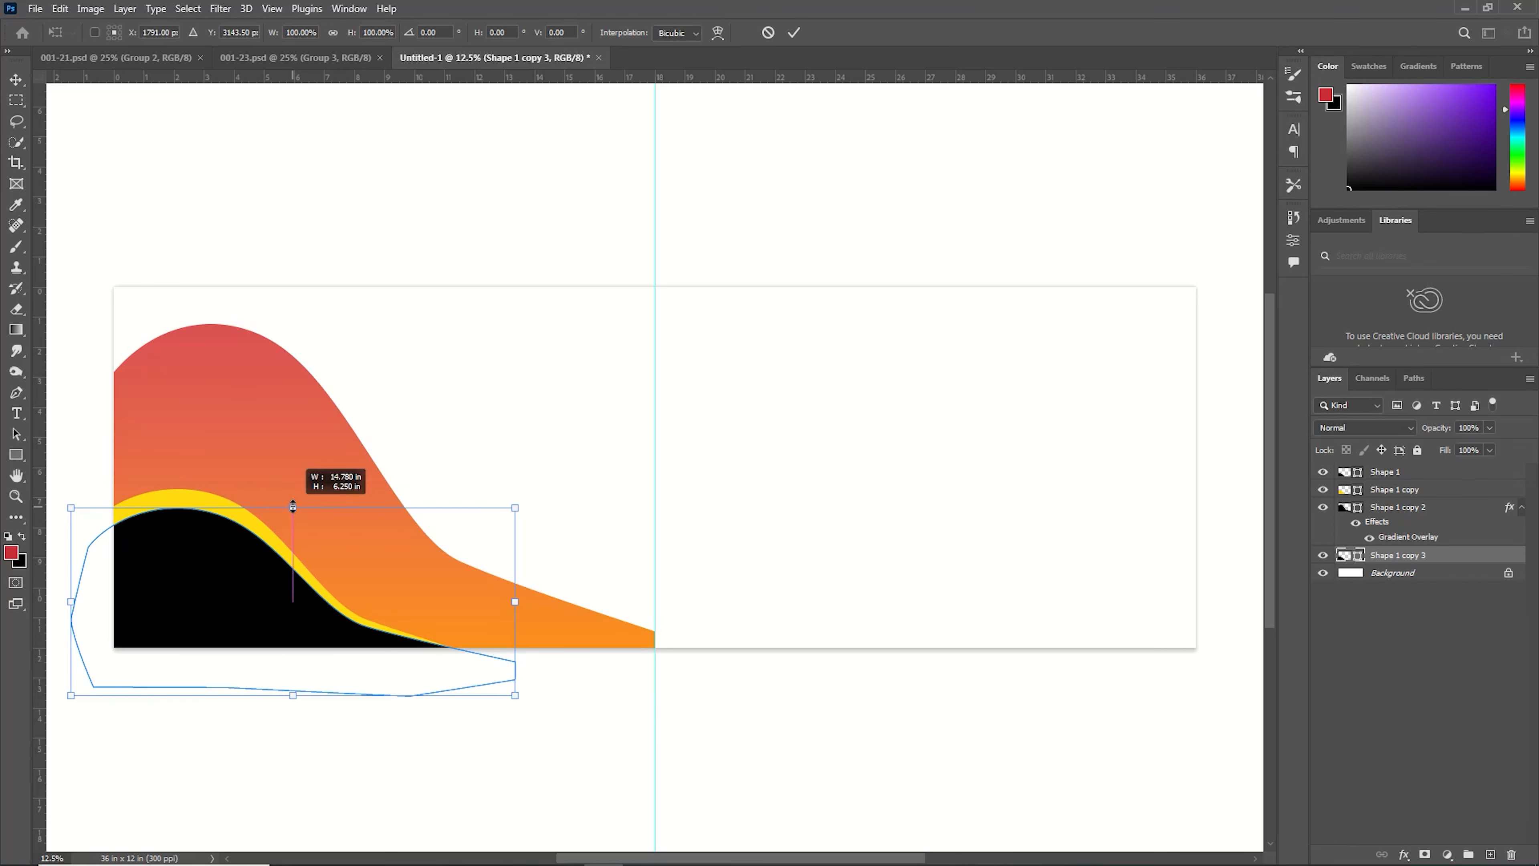
pyautogui.moveTo(293, 506); pyautogui.dragTo(294, 485)
pyautogui.moveTo(1401, 493); pyautogui.dragTo(1421, 561)
pyautogui.moveTo(443, 640); pyautogui.dragTo(443, 638)
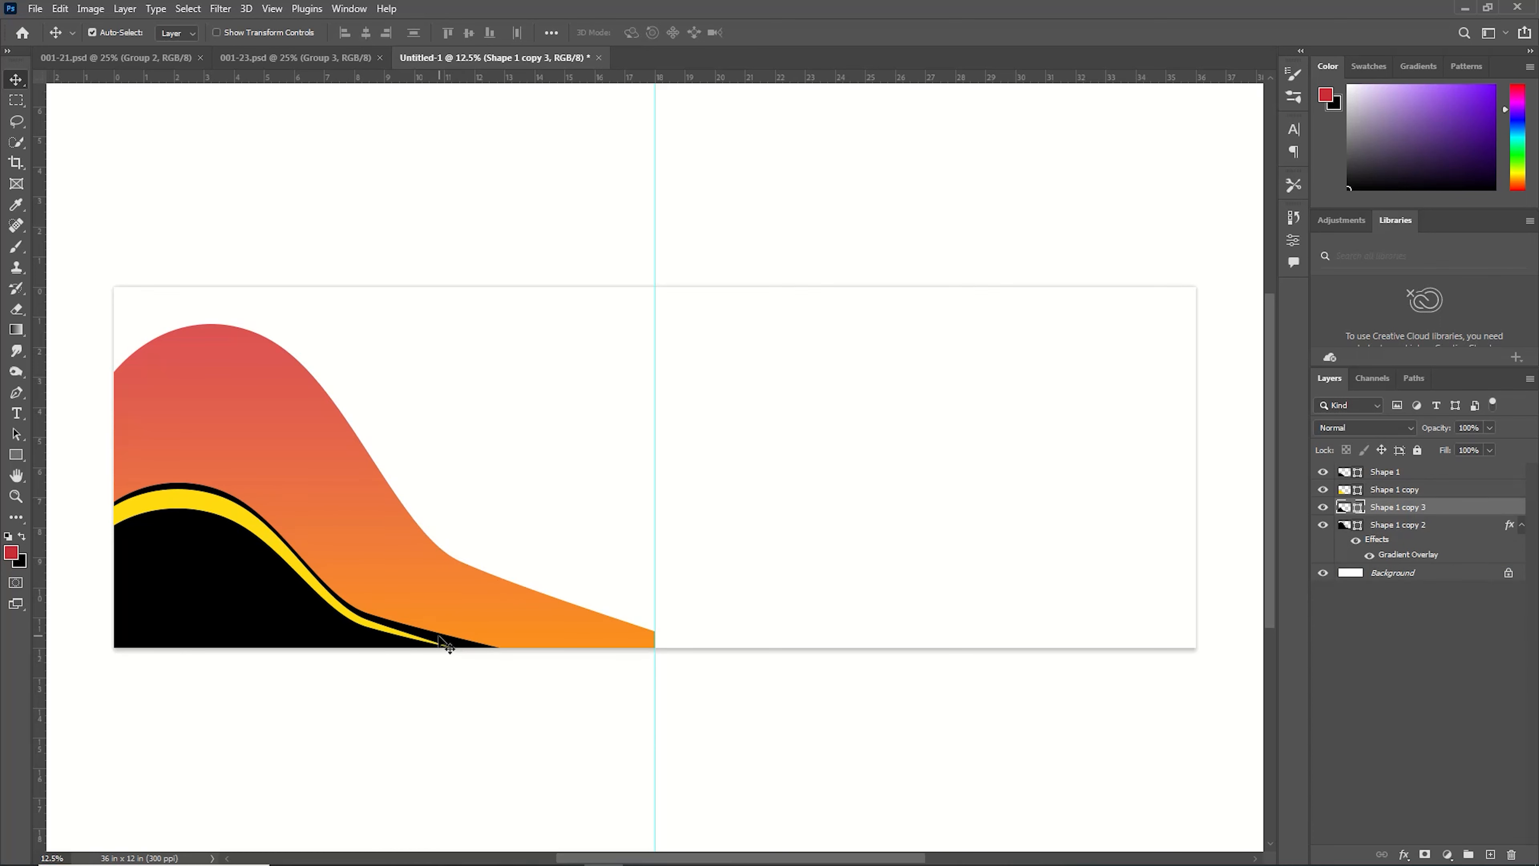
# Warp the duplicate band, pulling its lower right corner down, and commit the warp.
pyautogui.hotkey('ctrl', 't')
pyautogui.click(743, 32)
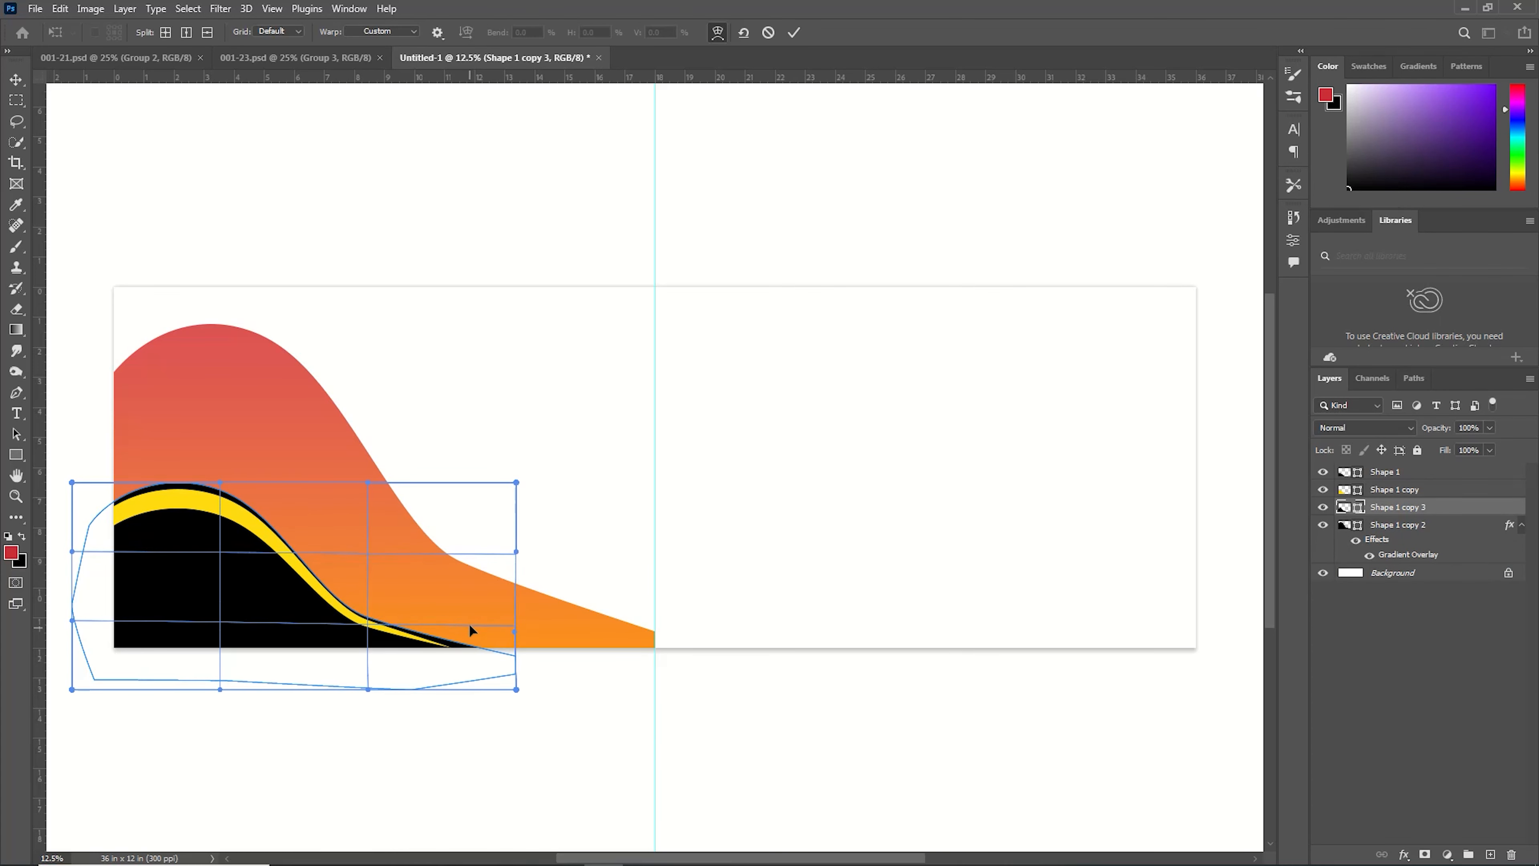
pyautogui.moveTo(508, 646); pyautogui.dragTo(509, 719)
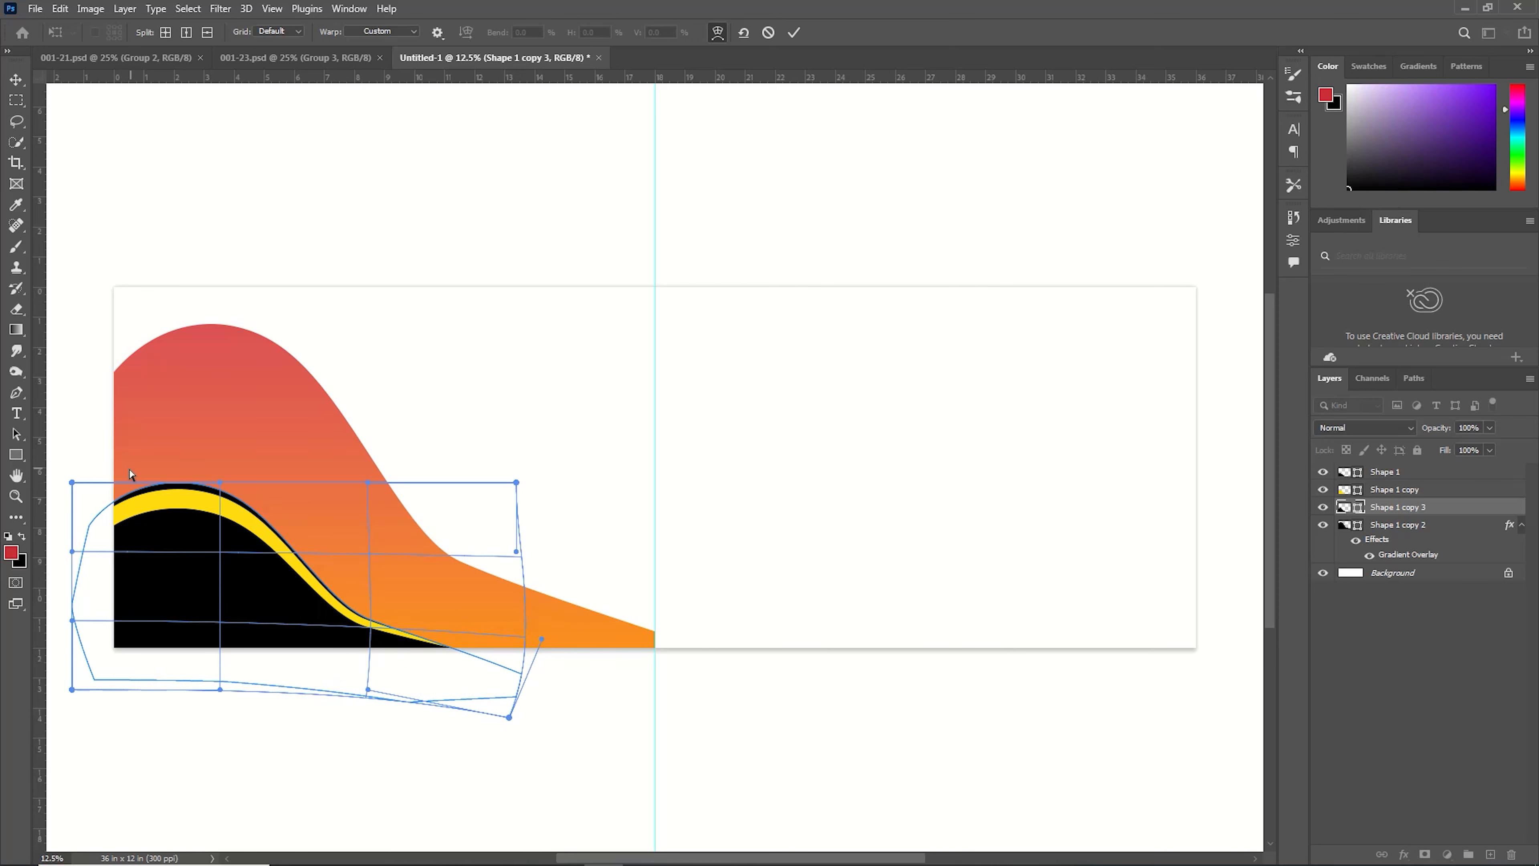
pyautogui.click(794, 33)
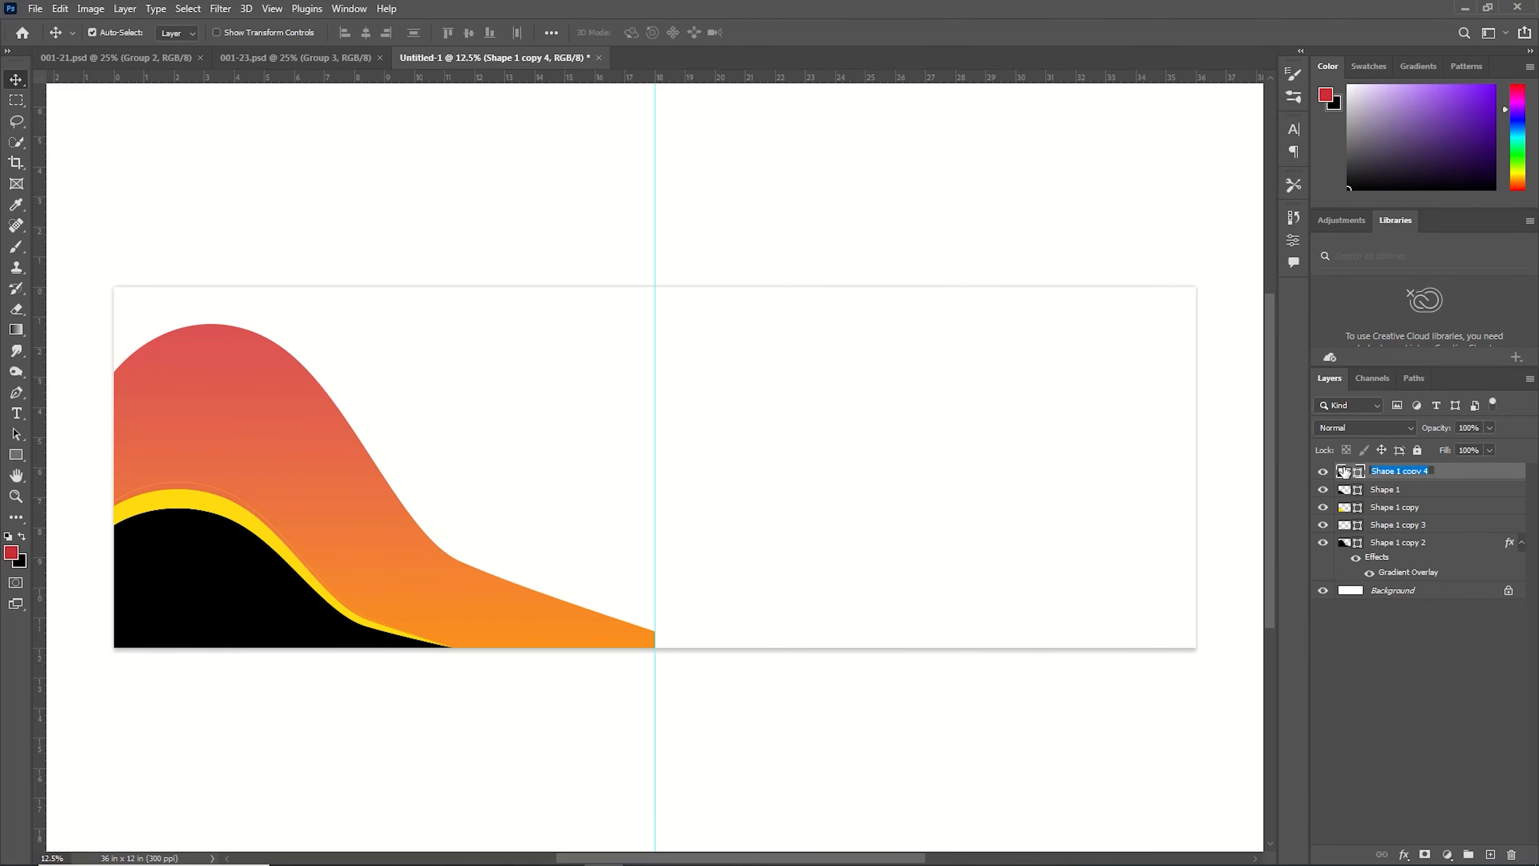
# Set the top duplicate layer's fill colour to yellow.
pyautogui.doubleClick(1345, 471)
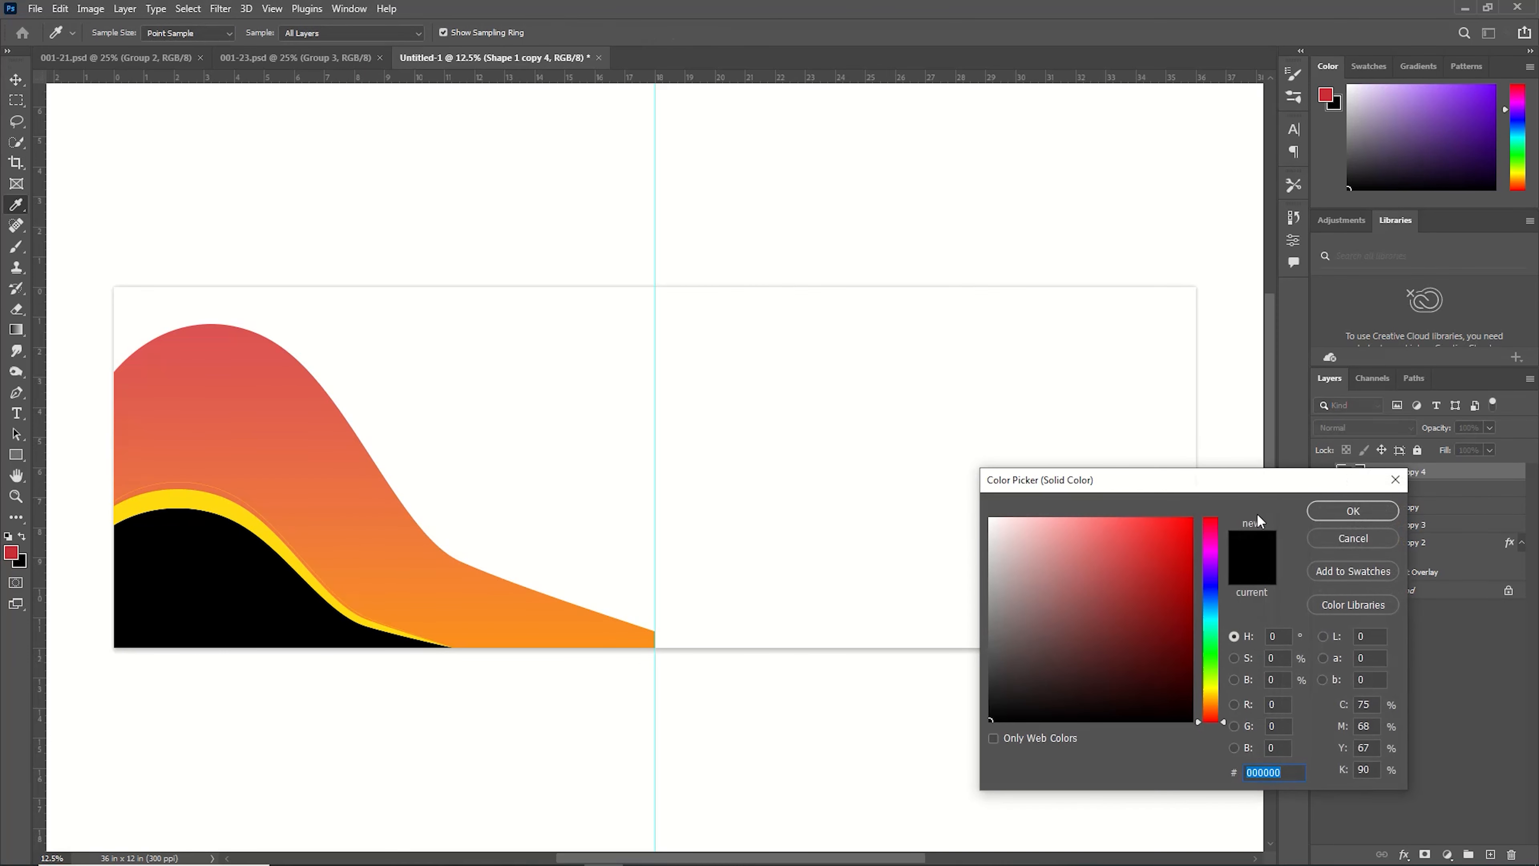
pyautogui.click(1220, 687)
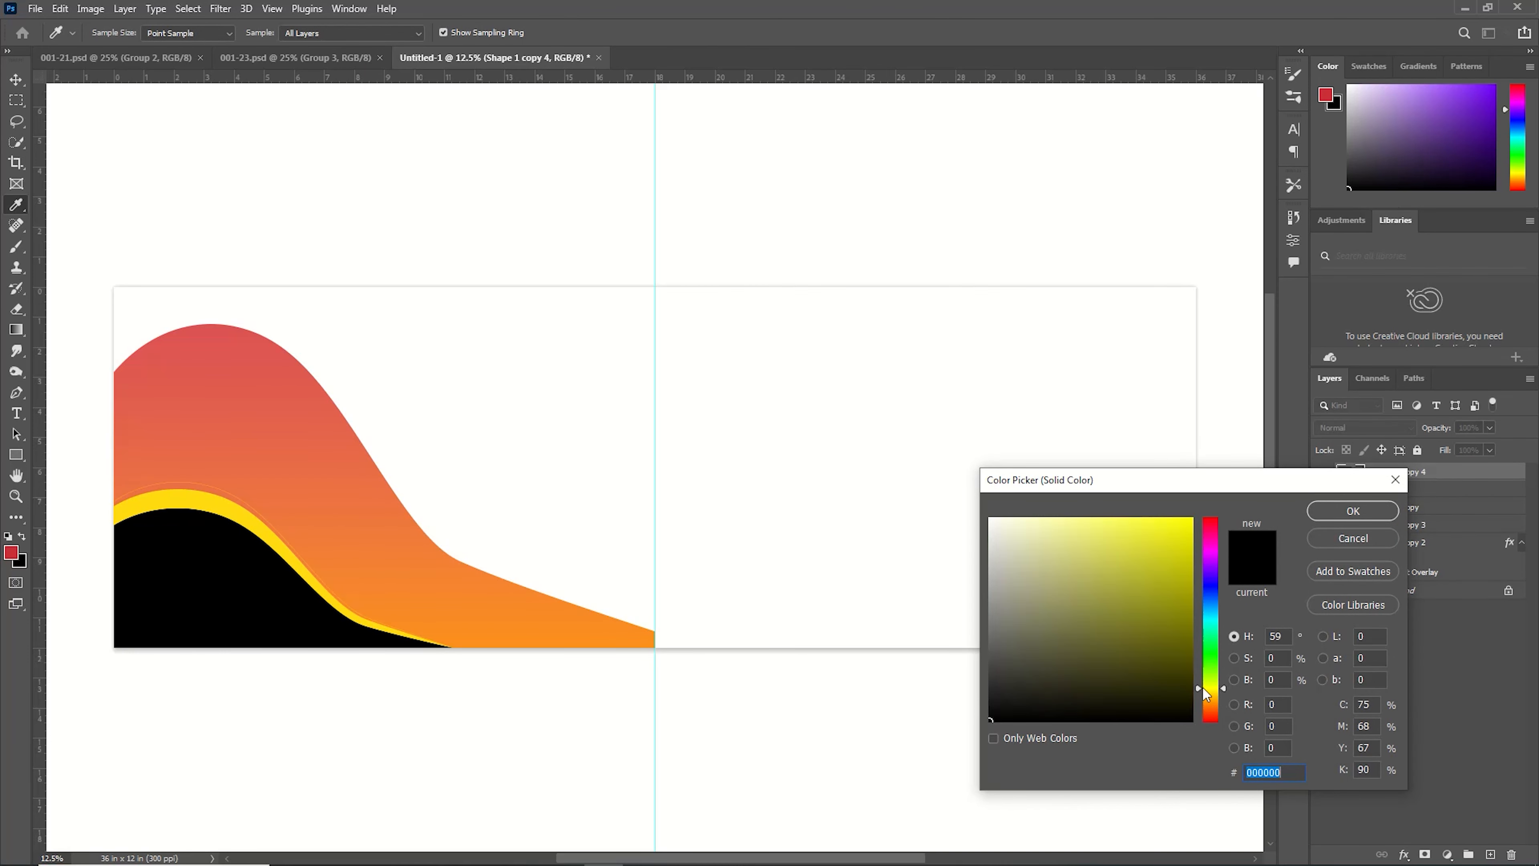
pyautogui.click(1143, 530)
# Give that layer no fill and a yellow stroke of 10.32 px.
pyautogui.click(17, 393)
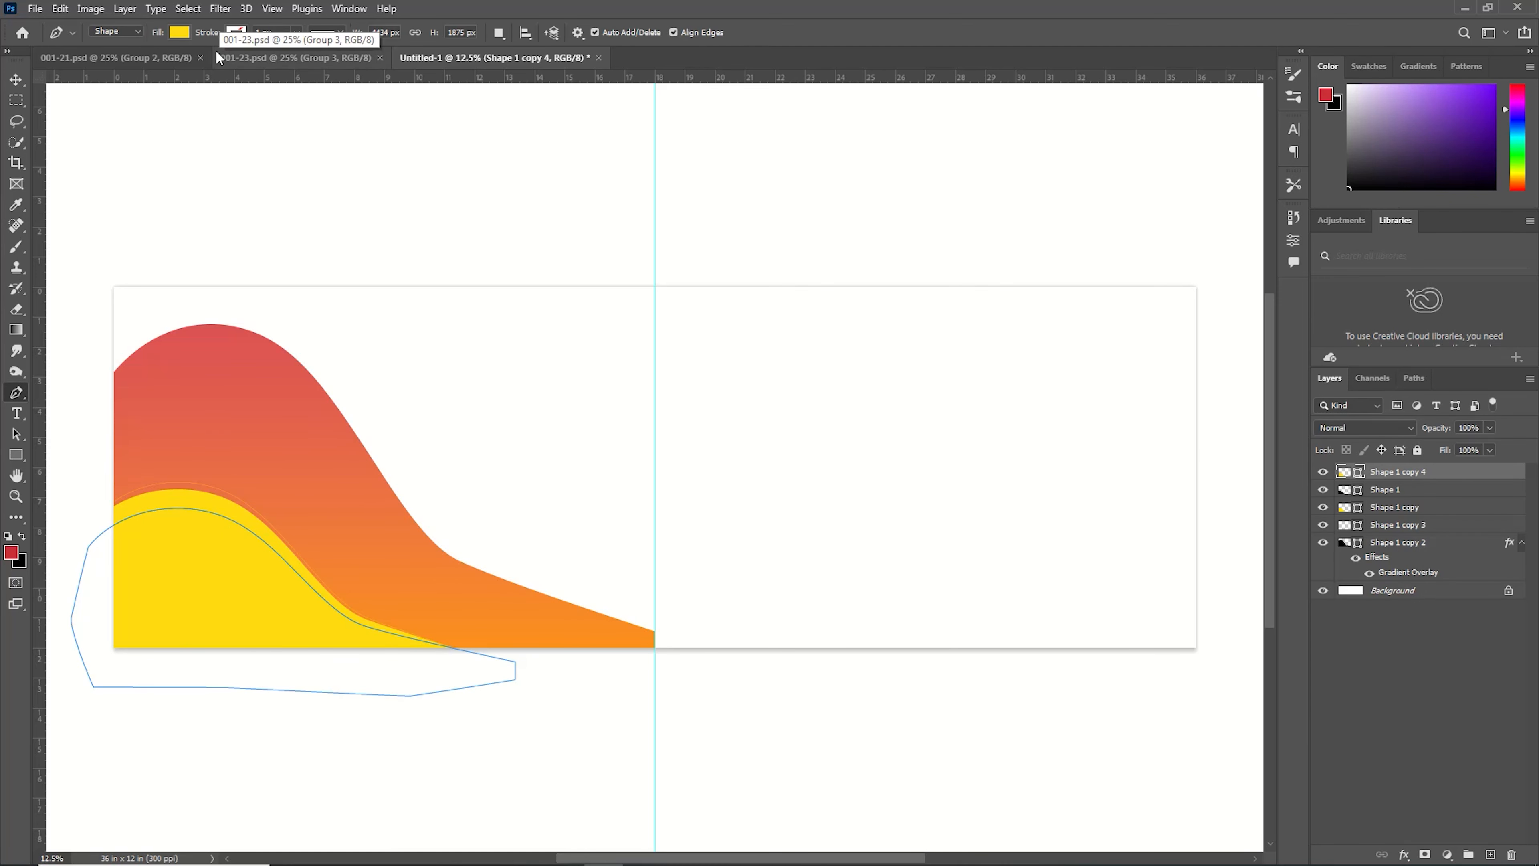
pyautogui.click(179, 32)
pyautogui.click(86, 62)
pyautogui.click(237, 32)
pyautogui.click(170, 63)
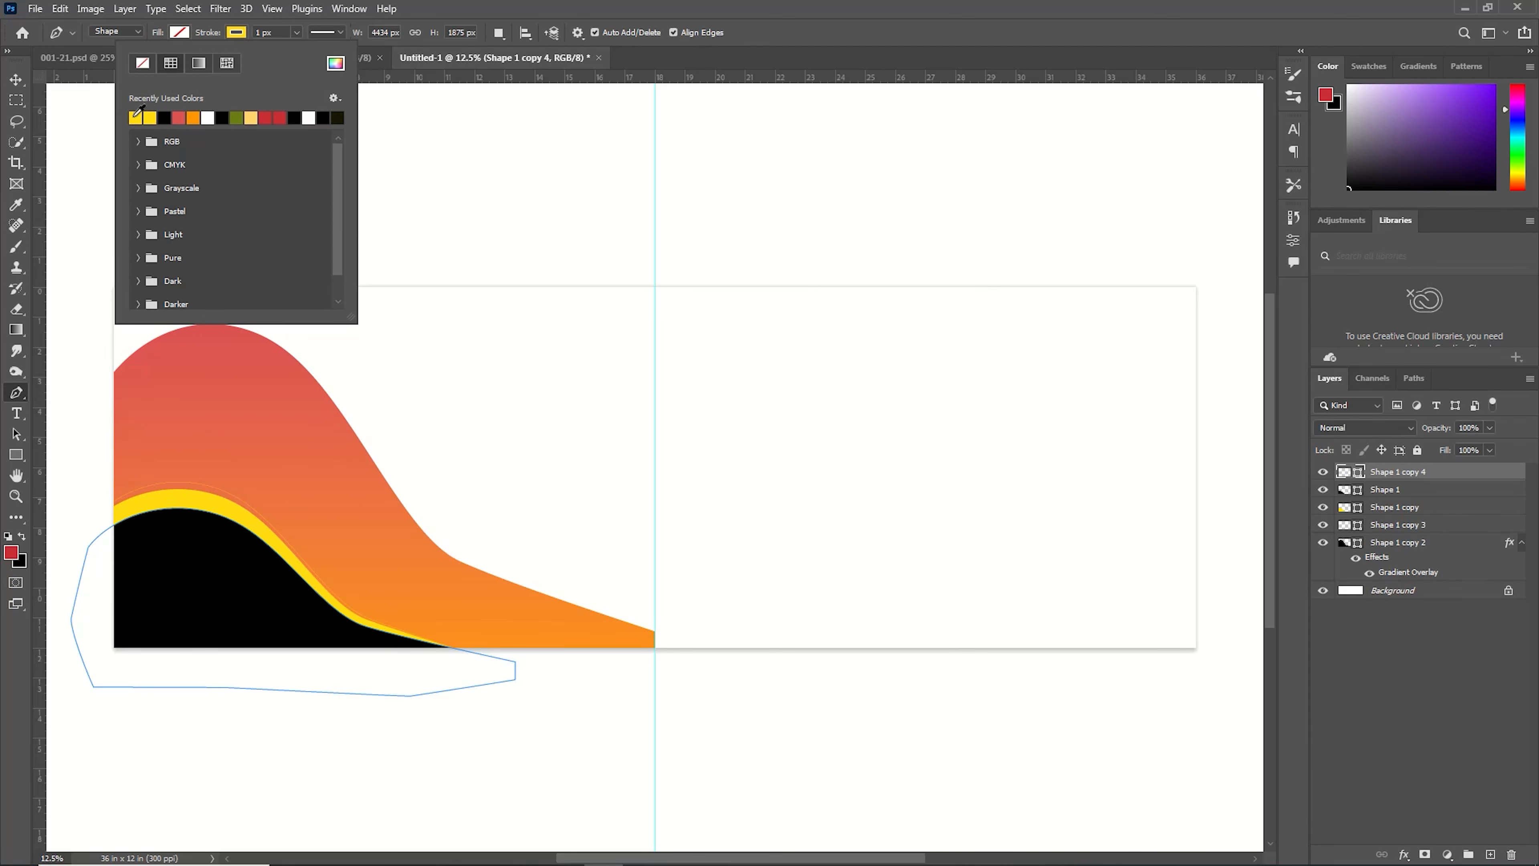
pyautogui.click(297, 32)
pyautogui.click(300, 52)
# Transform the stroked layer, nudging it down three steps, and commit the transform.
pyautogui.click(1400, 473)
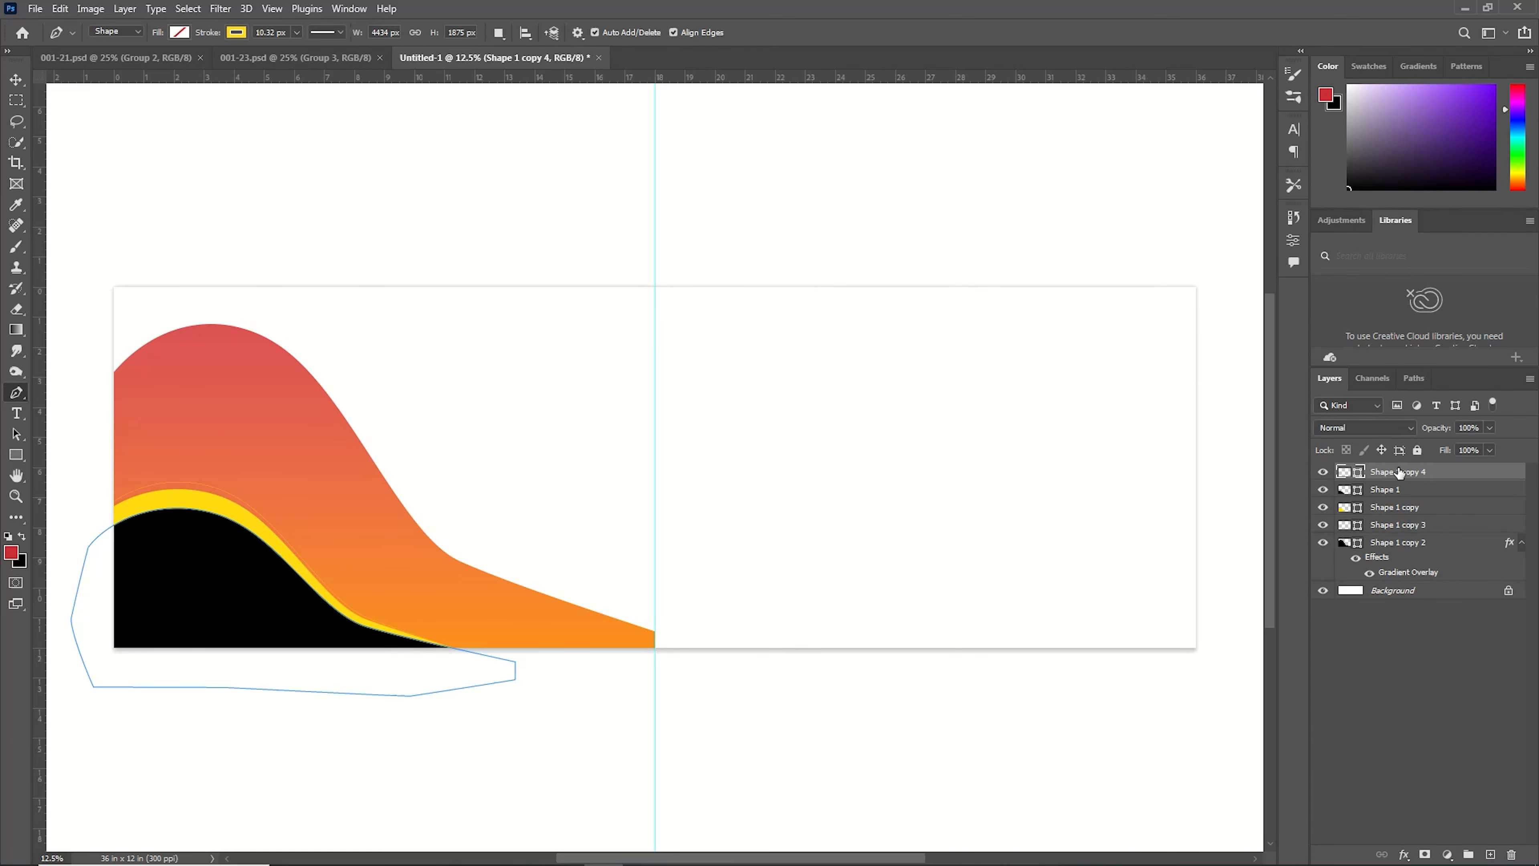
pyautogui.hotkey('ctrl', 't')
pyautogui.press('Down')
pyautogui.press('Down')
pyautogui.press('Down')
pyautogui.press('Down')
pyautogui.click(707, 32)
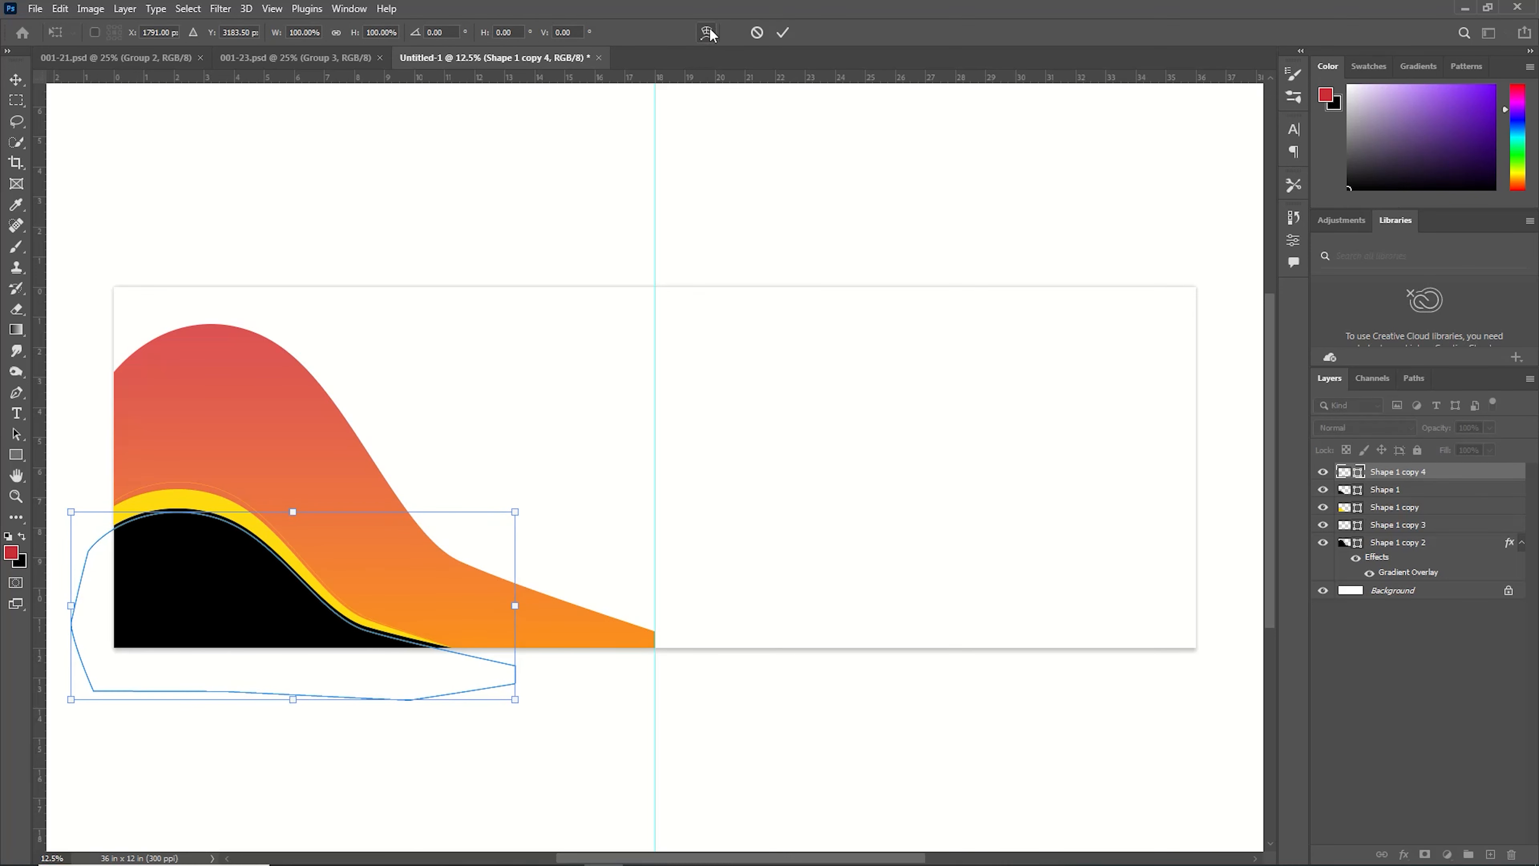
pyautogui.press('Return')
pyautogui.click(17, 78)
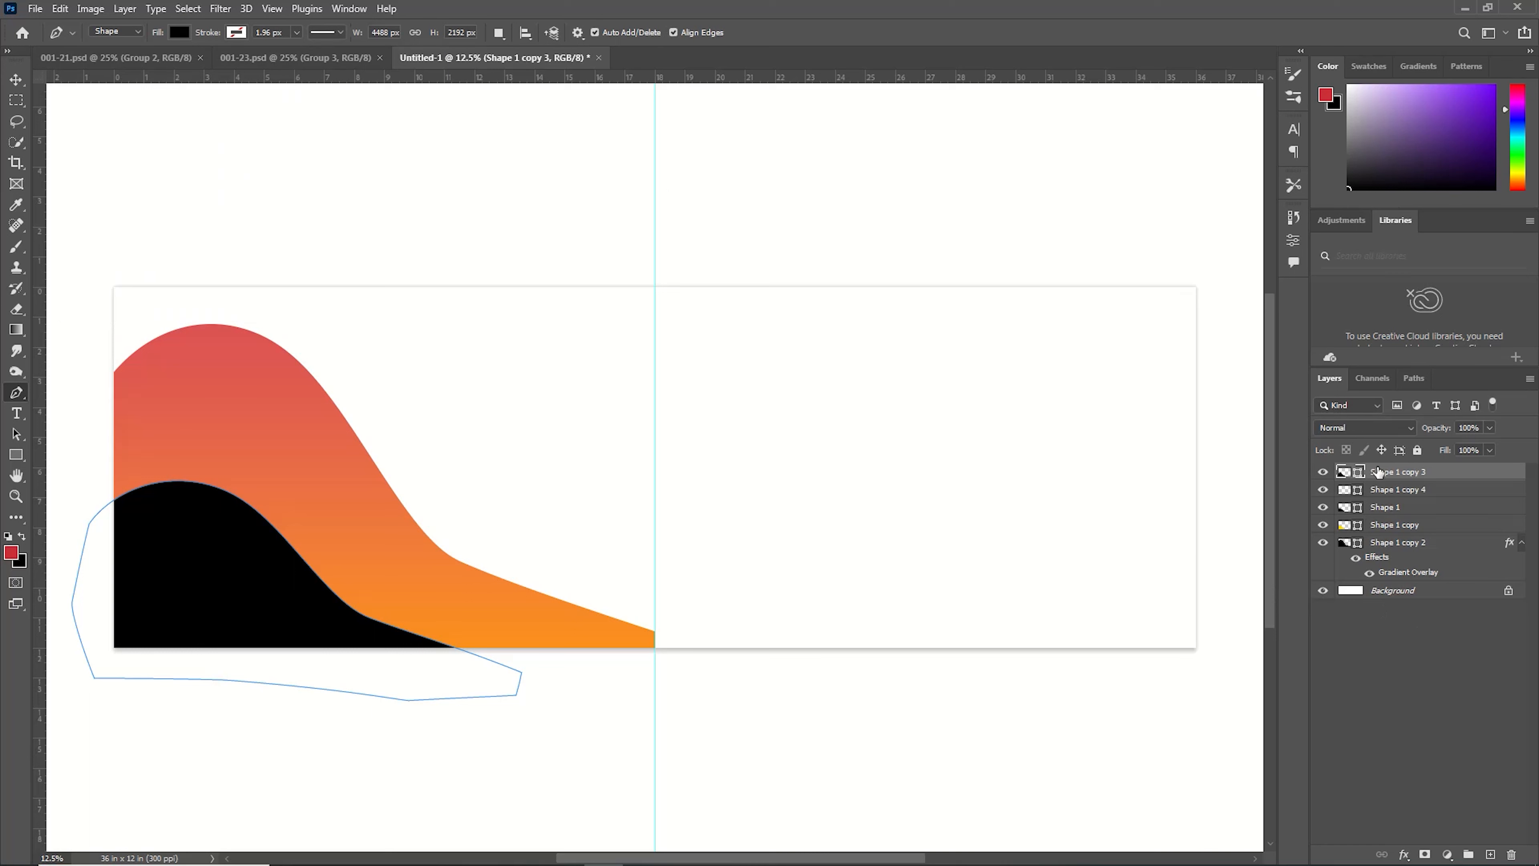
# Move the stroked layer down the layer stack.
pyautogui.moveTo(1380, 473); pyautogui.dragTo(1399, 533)
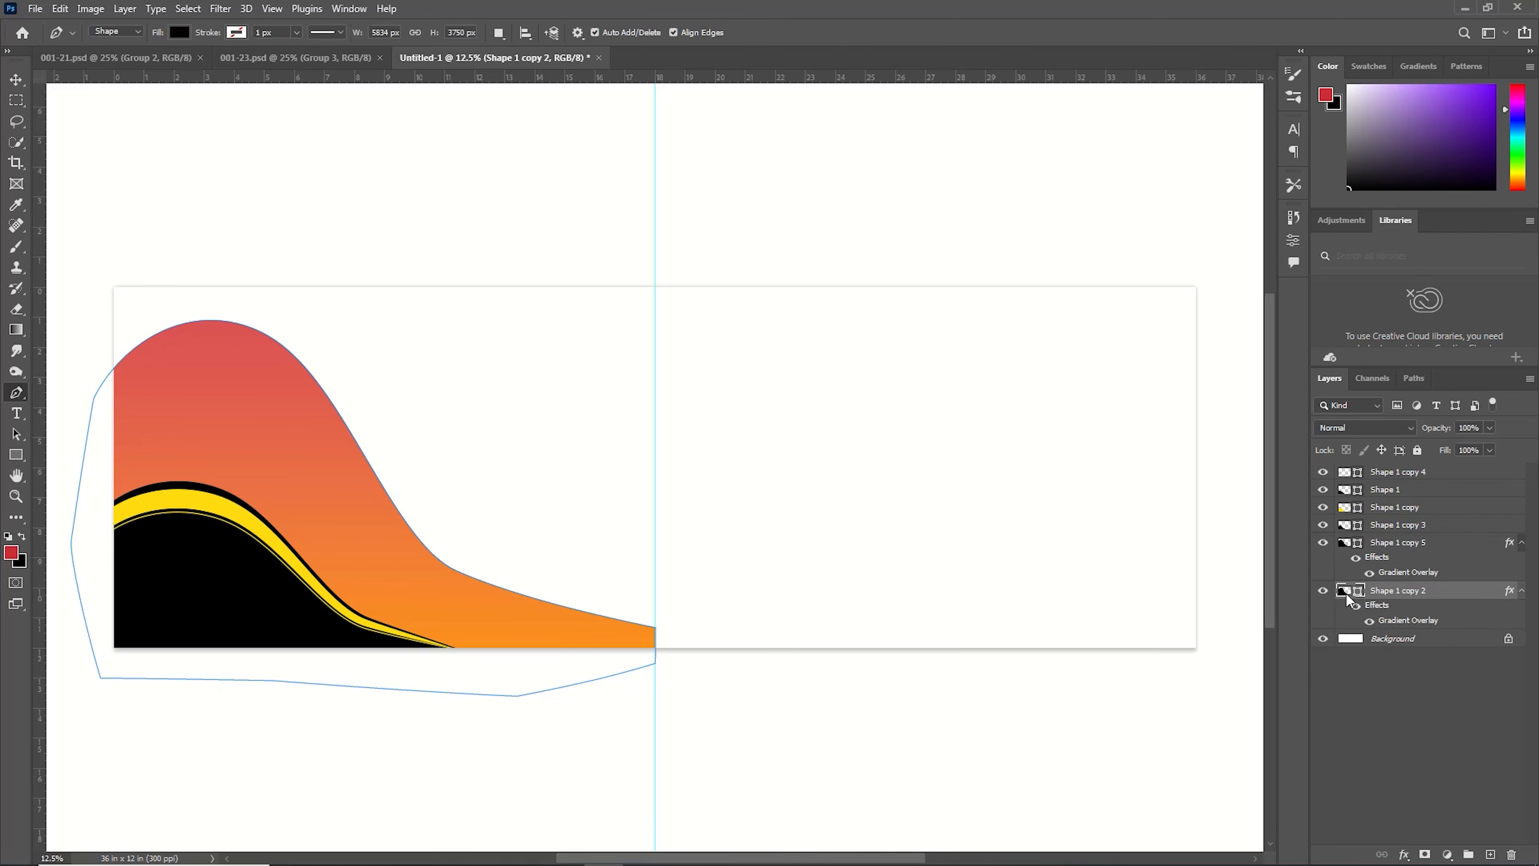
# Set the duplicated gradient layer's fill to black and nudge it up three steps.
pyautogui.doubleClick(1346, 593)
pyautogui.click(1353, 512)
pyautogui.click(1398, 542)
pyautogui.hotkey('ctrl', 't')
pyautogui.press('Up')
pyautogui.press('Up')
pyautogui.press('Up')
pyautogui.press('Up')
pyautogui.press('Up')
pyautogui.press('Up')
pyautogui.press('Up')
pyautogui.press('Up')
pyautogui.press('Return')
# Turn off that layer's Gradient Overlay effect in Layer Style.
pyautogui.doubleClick(1392, 573)
pyautogui.click(802, 541)
pyautogui.click(1350, 334)
# Move the black layer below the gradient layer and rotate it about 2.7 degrees.
pyautogui.moveTo(1397, 546); pyautogui.dragTo(1396, 593)
pyautogui.hotkey('ctrl', 't')
pyautogui.moveTo(666, 327); pyautogui.dragTo(707, 308)
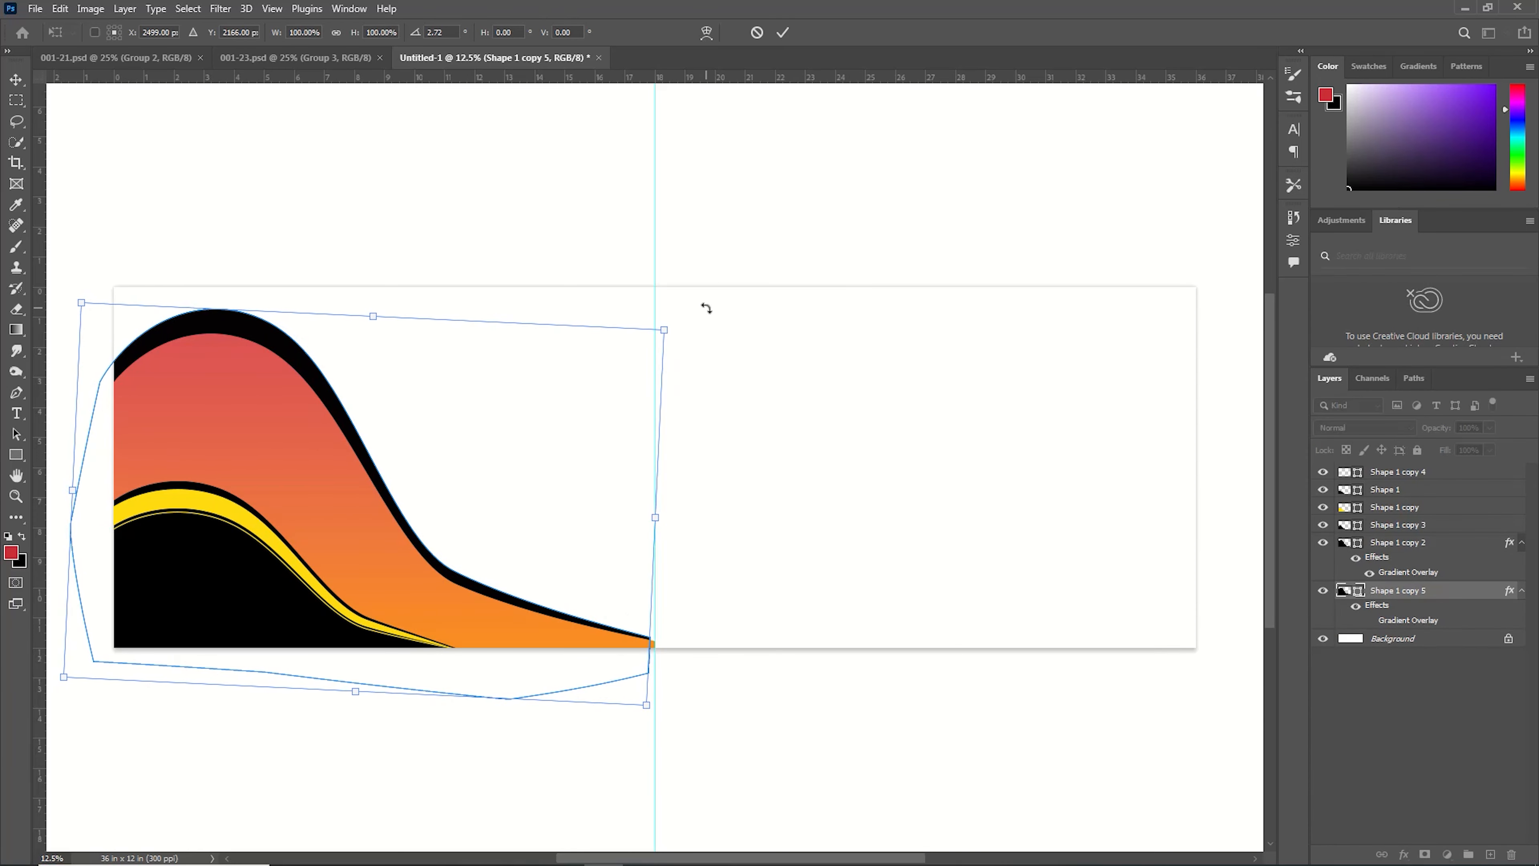
# Warp the black band, reshaping its top curve and lower right edge, and commit the warp.
pyautogui.click(706, 33)
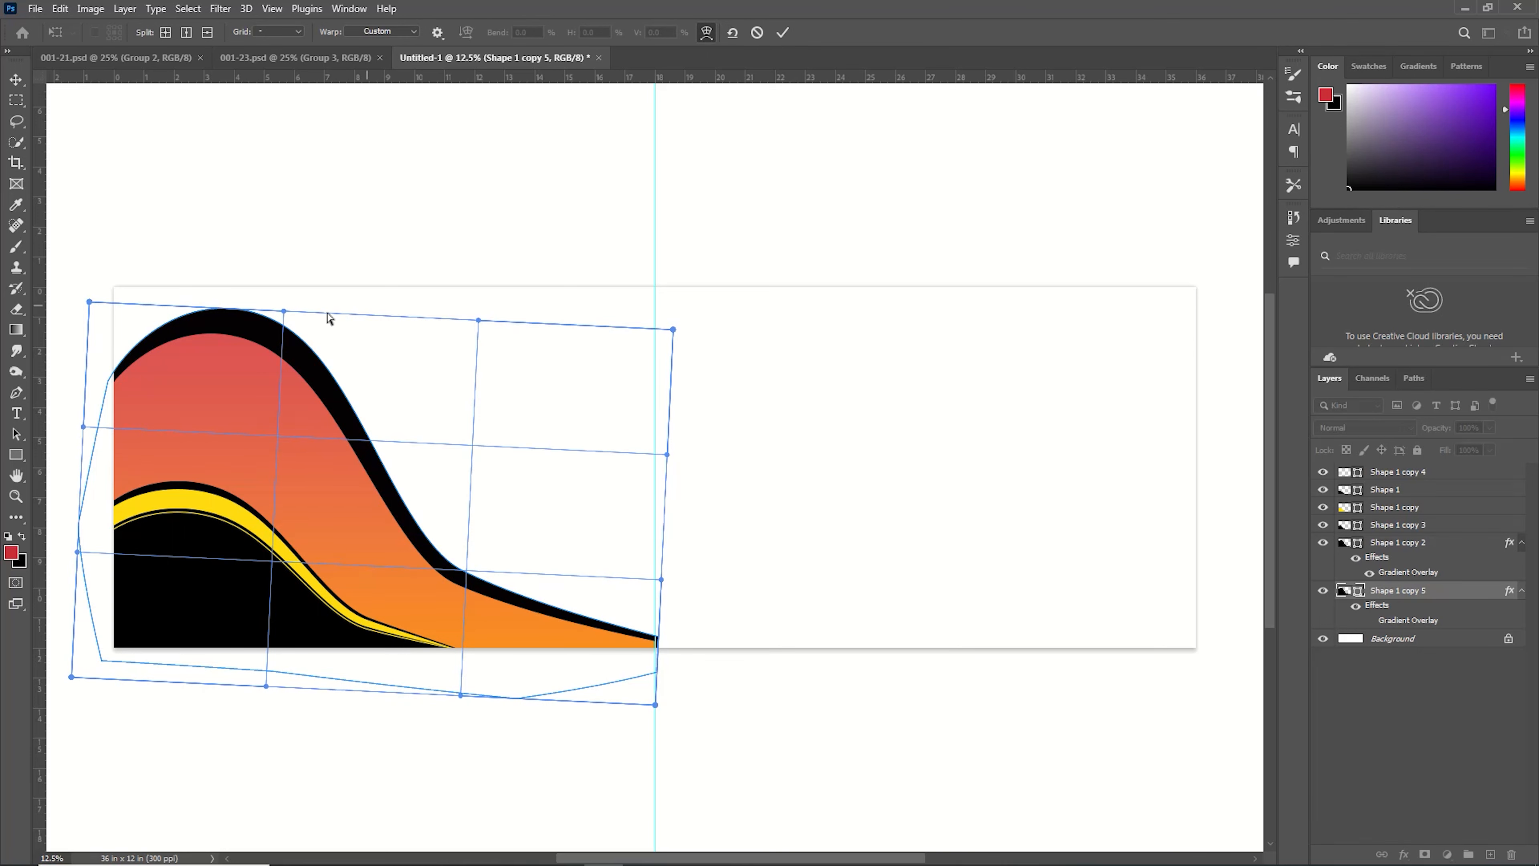
pyautogui.moveTo(283, 311); pyautogui.dragTo(207, 346)
pyautogui.moveTo(89, 302); pyautogui.dragTo(88, 339)
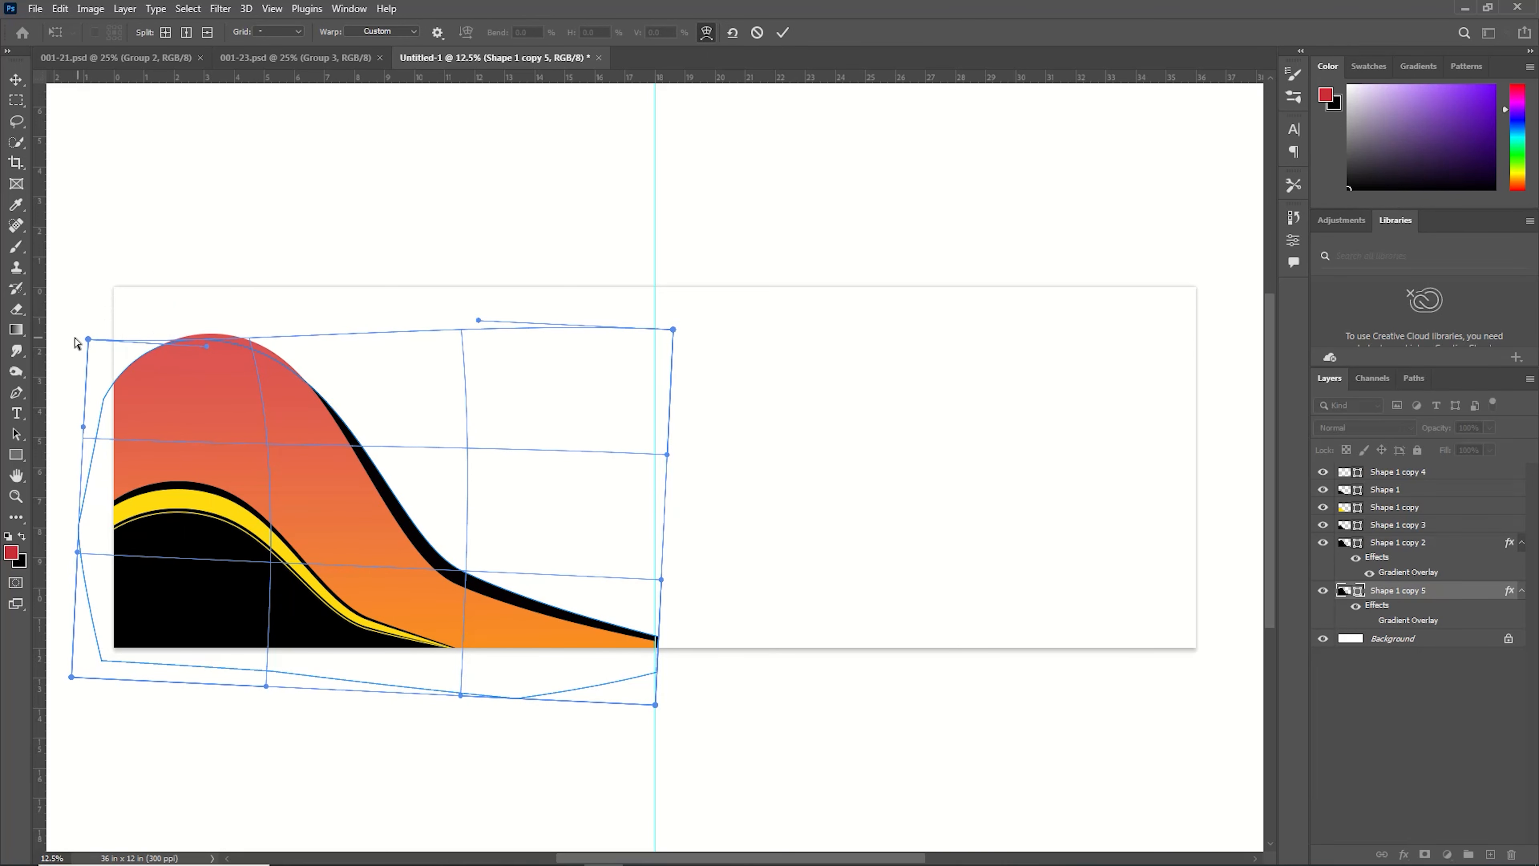
pyautogui.moveTo(468, 567); pyautogui.dragTo(463, 581)
pyautogui.moveTo(577, 583); pyautogui.dragTo(666, 559)
pyautogui.moveTo(469, 573); pyautogui.dragTo(466, 577)
pyautogui.moveTo(467, 451); pyautogui.dragTo(462, 452)
pyautogui.moveTo(665, 559); pyautogui.dragTo(664, 569)
pyautogui.moveTo(463, 579); pyautogui.dragTo(500, 576)
pyautogui.press('Left')
pyautogui.press('Left')
pyautogui.press('Down')
pyautogui.press('Down')
pyautogui.press('Down')
pyautogui.moveTo(245, 342); pyautogui.dragTo(244, 328)
pyautogui.moveTo(87, 341); pyautogui.dragTo(93, 344)
pyautogui.press('Return')
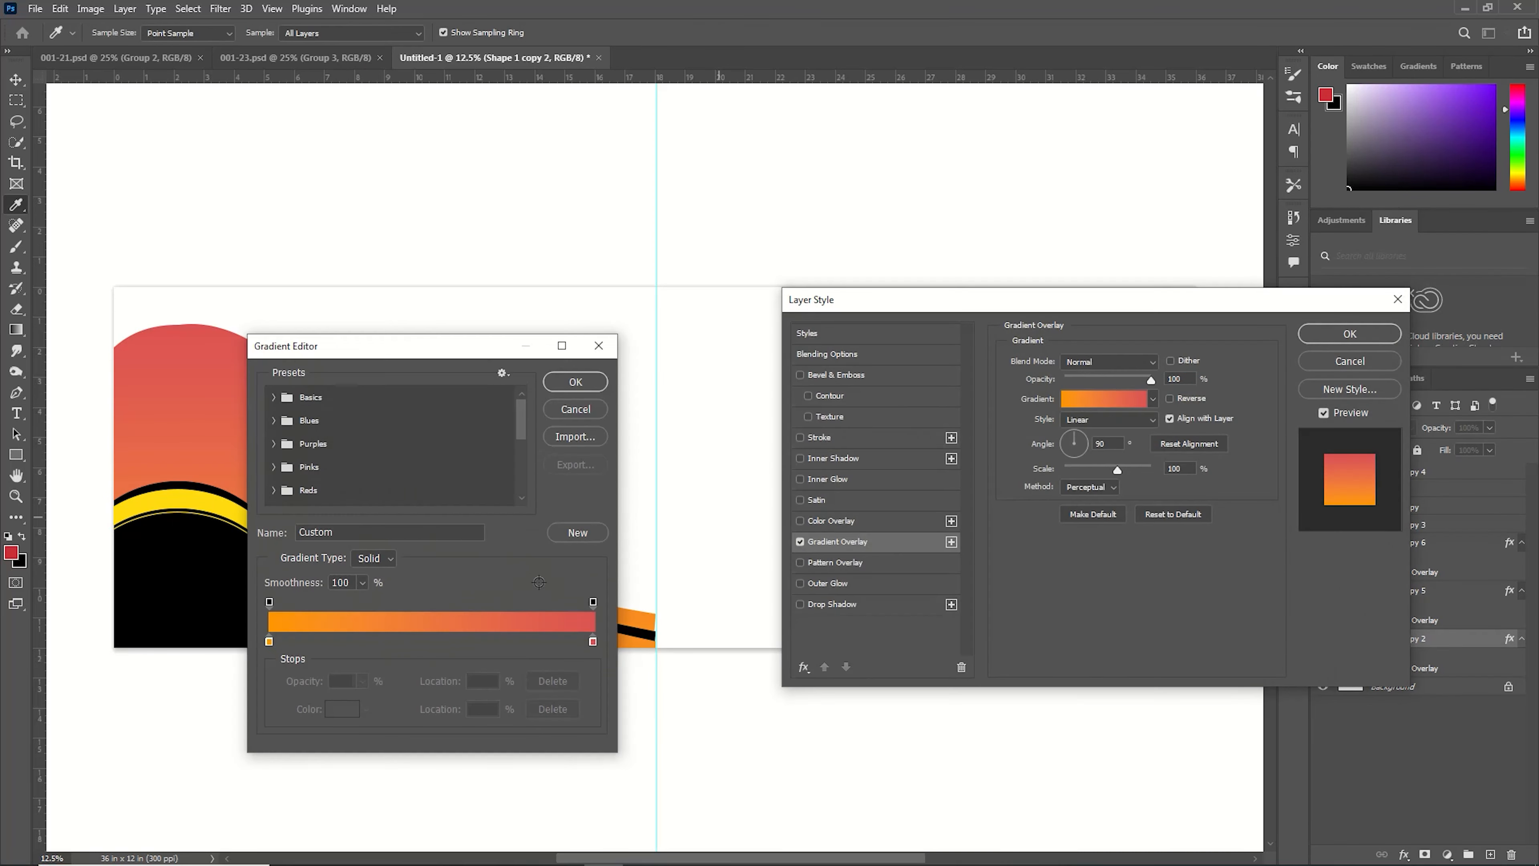
# Change the new duplicate's gradient overlay right-hand colour stop to yellow ddd553 and confirm.
pyautogui.moveTo(1145, 548); pyautogui.dragTo(1131, 528)
pyautogui.press('Return')
pyautogui.doubleClick(593, 641)
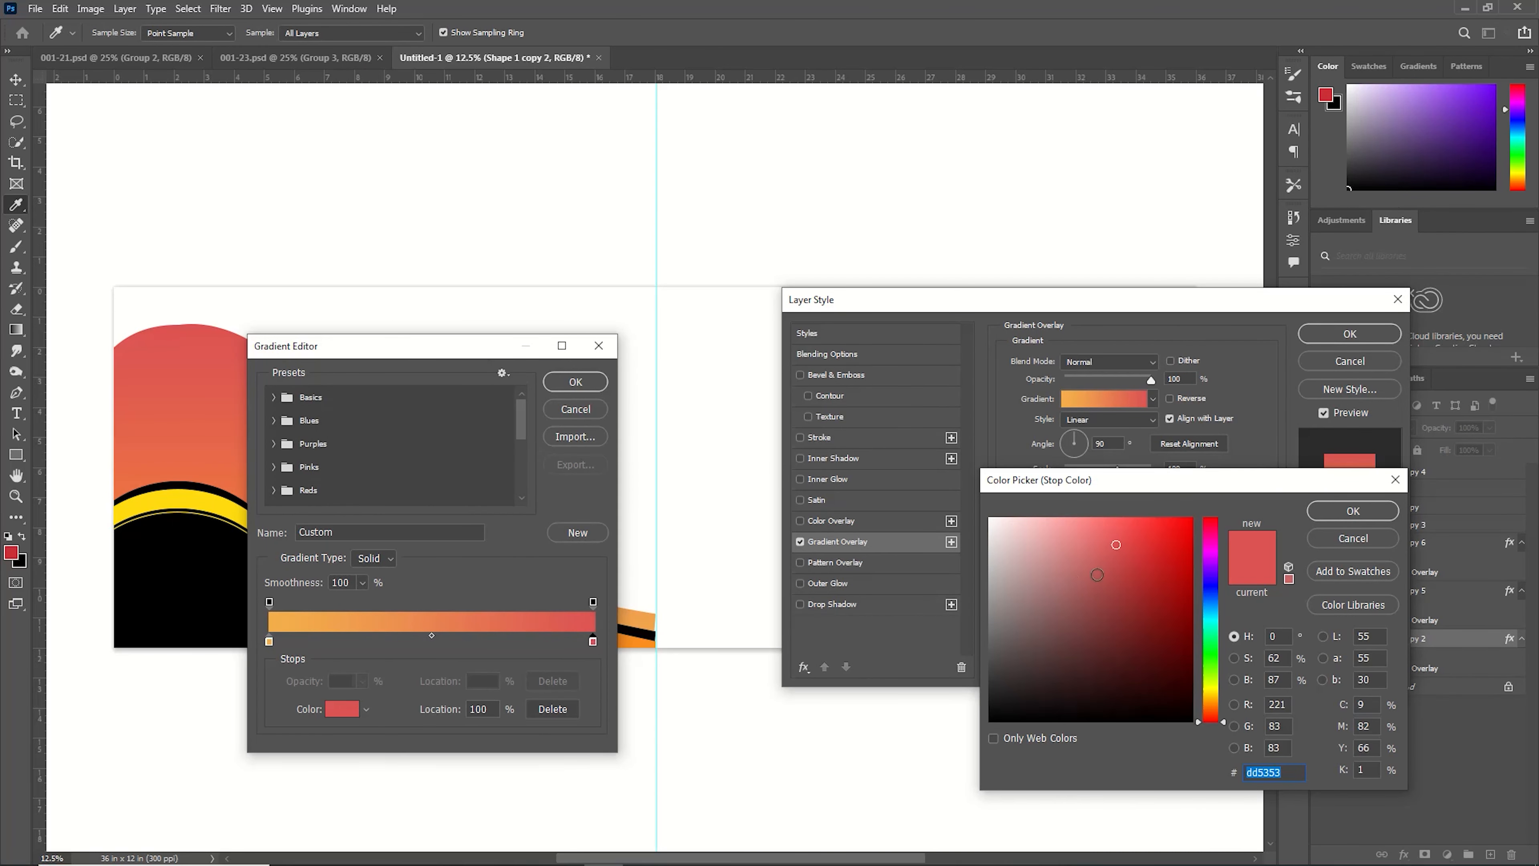
pyautogui.moveTo(1213, 624); pyautogui.dragTo(1216, 690)
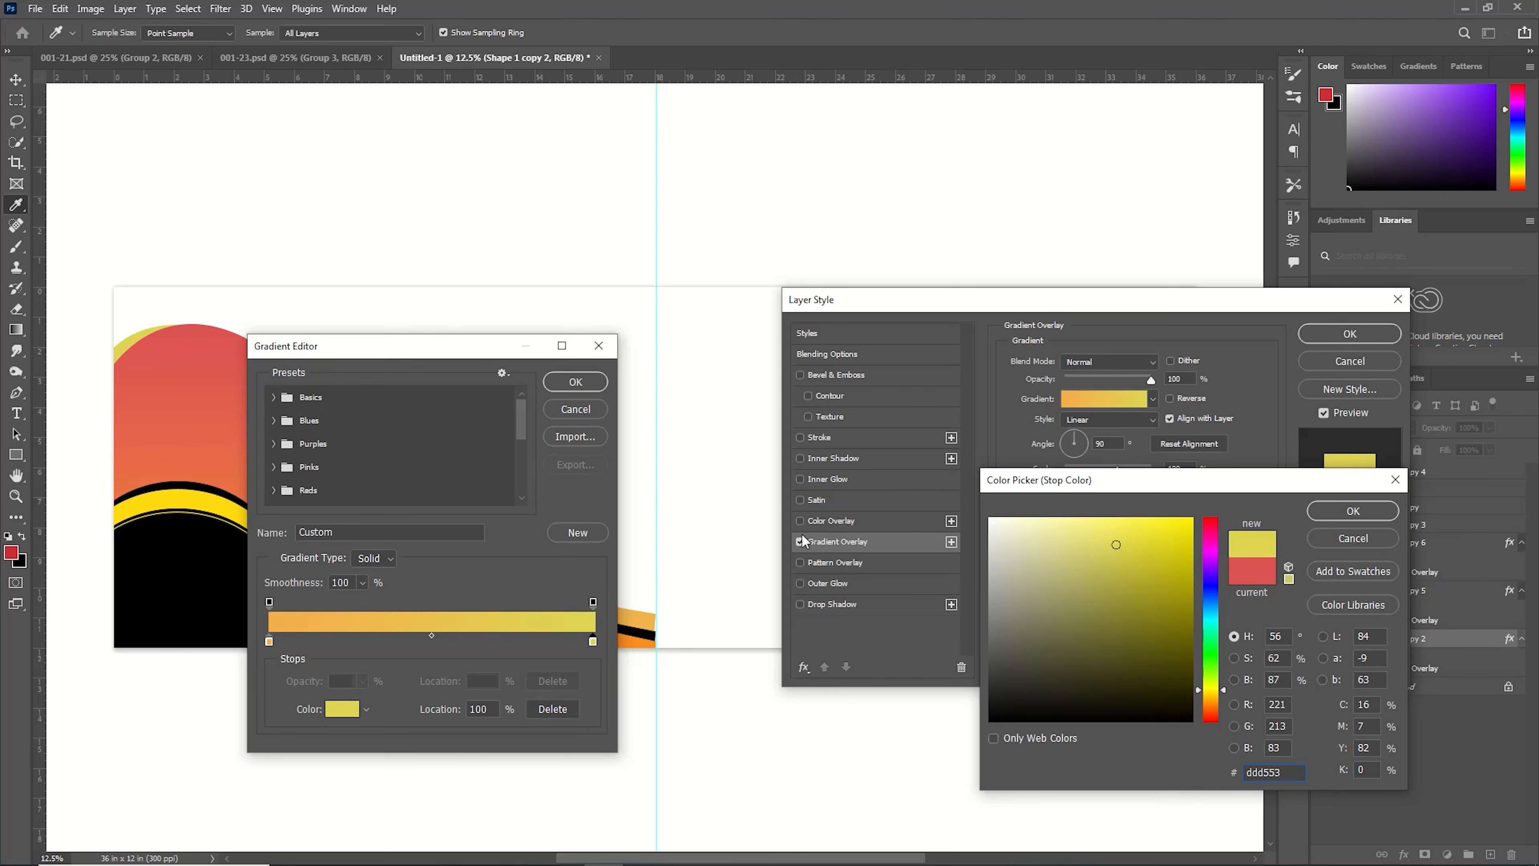
pyautogui.press('Return')
pyautogui.click(585, 380)
pyautogui.click(1342, 334)
# Warp the yellow-gradient band, pulling its upper left corner down, and commit the warp.
pyautogui.hotkey('ctrl', 't')
pyautogui.click(718, 33)
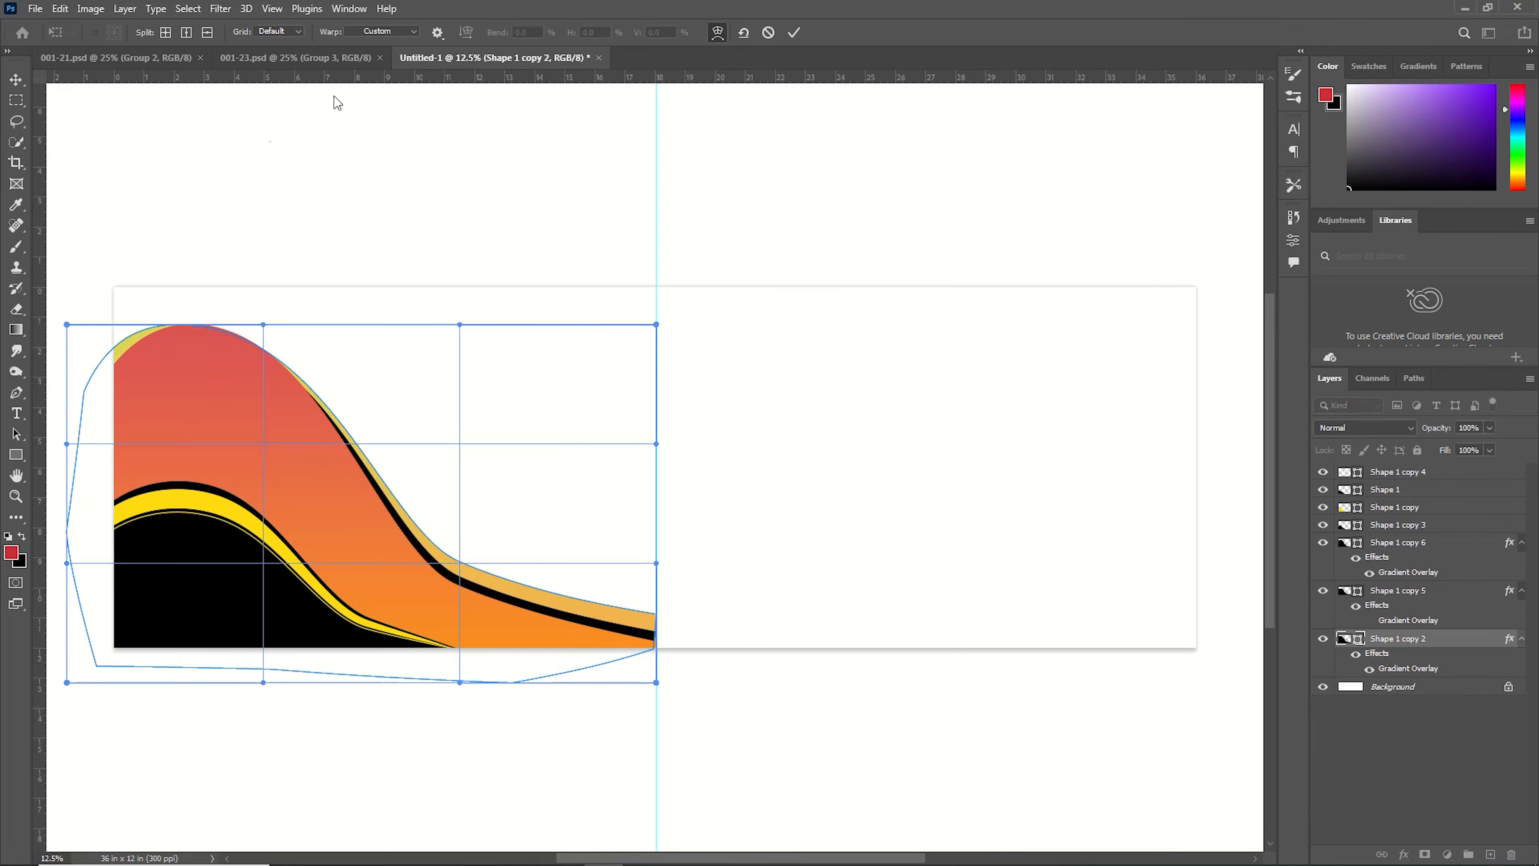
pyautogui.moveTo(67, 325); pyautogui.dragTo(69, 349)
pyautogui.click(793, 33)
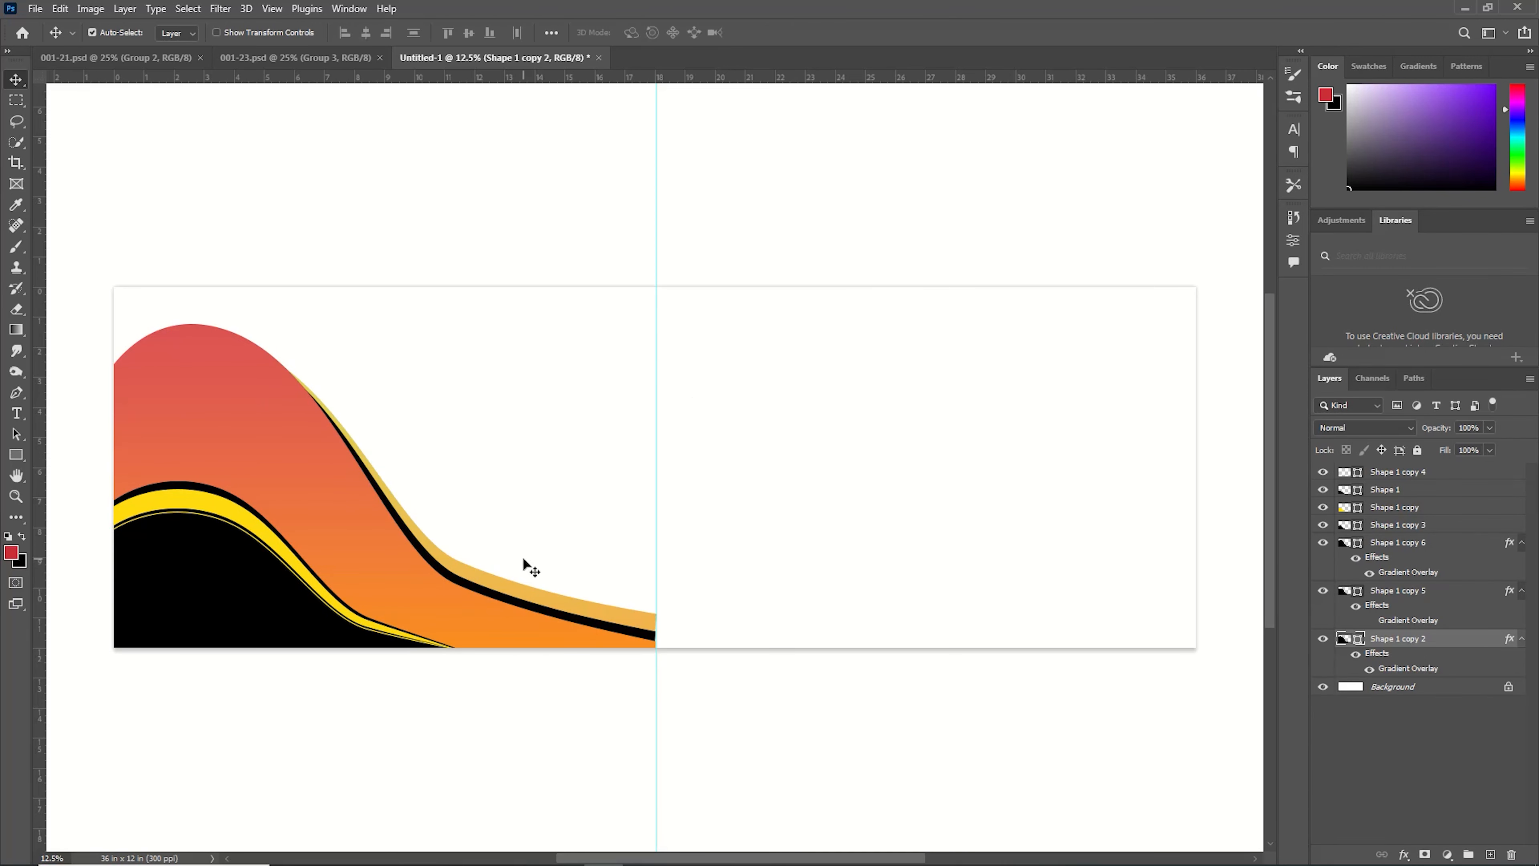
# Draw a circle about 1488 px wide at the top of the wave with the Ellipse tool.
pyautogui.click(22, 457)
pyautogui.rightClick(22, 458)
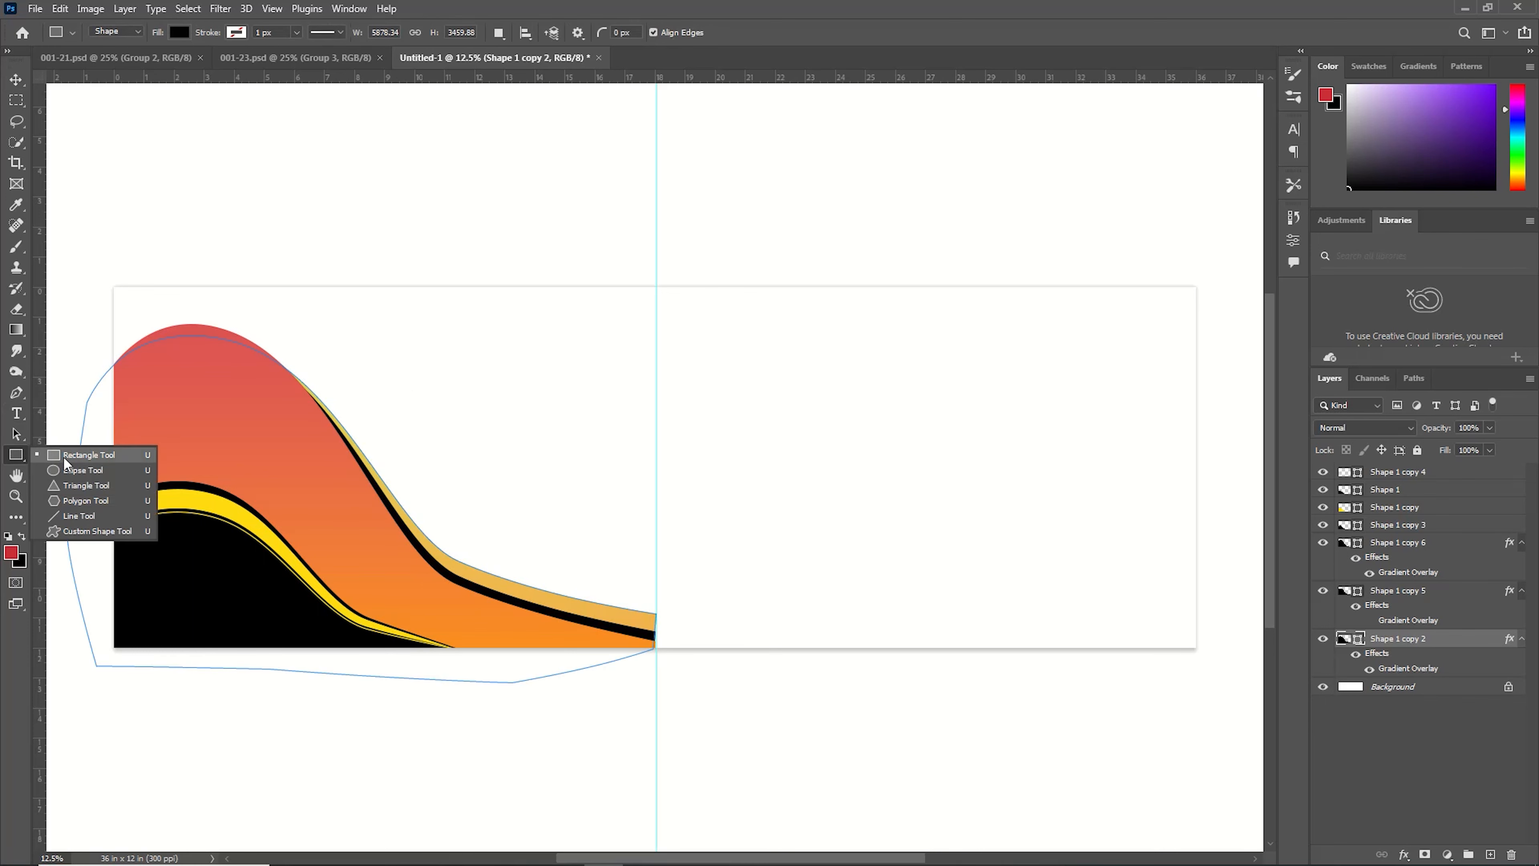
pyautogui.click(84, 469)
pyautogui.moveTo(131, 327)
pyautogui.mouseDown()
pyautogui.moveTo(200, 340)
pyautogui.moveTo(279, 475)
pyautogui.mouseUp()
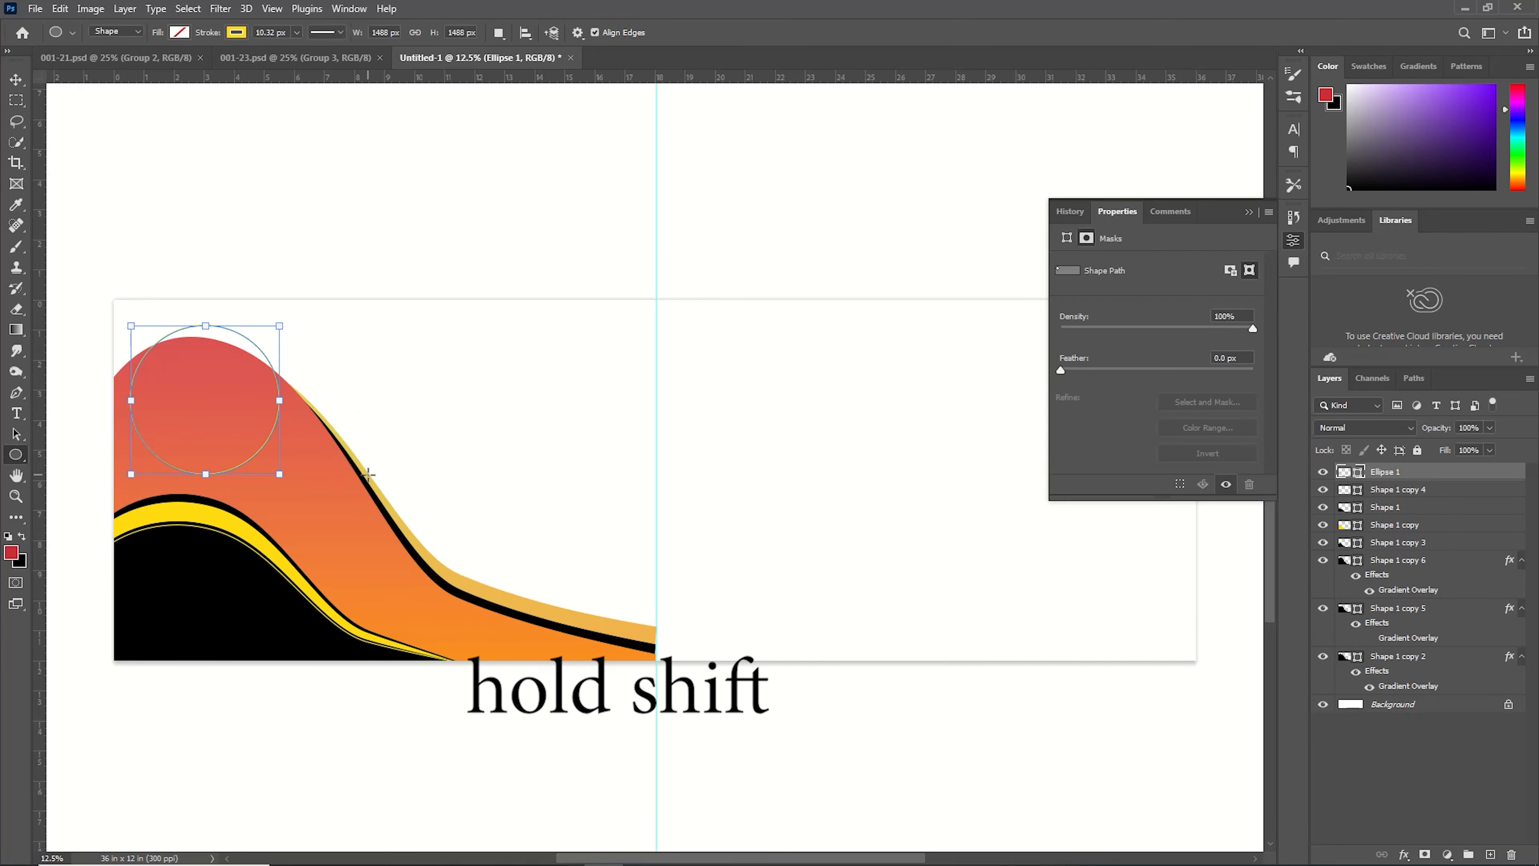
# Fill the circle with a recently used yellow swatch.
pyautogui.click(236, 32)
pyautogui.click(142, 63)
pyautogui.click(179, 33)
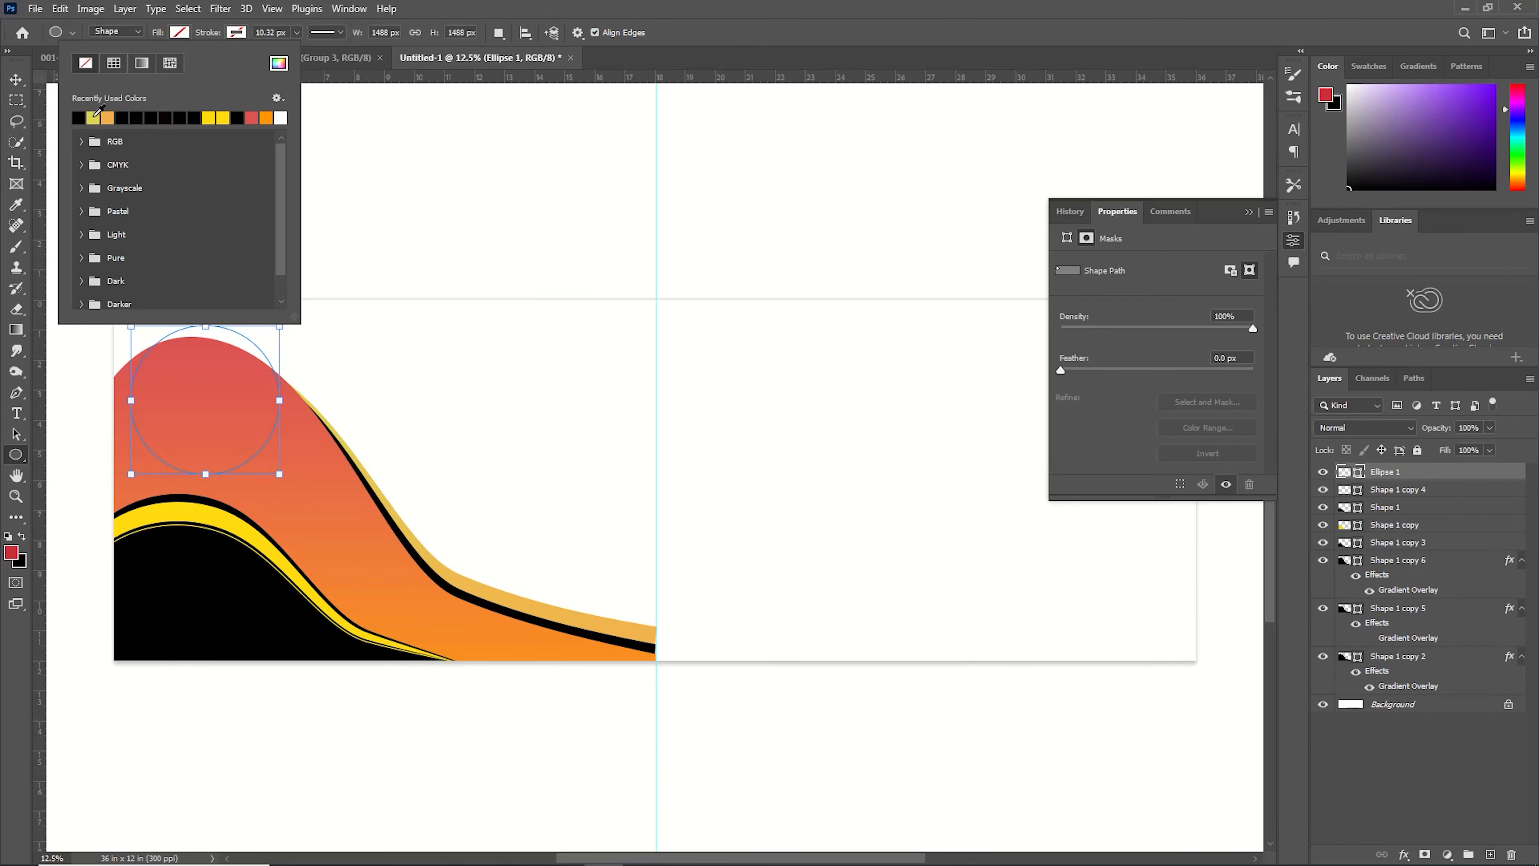
pyautogui.click(95, 115)
# Open the photo pexels-minhaz-box-13118918 from the Downloads New folder.
pyautogui.click(35, 9)
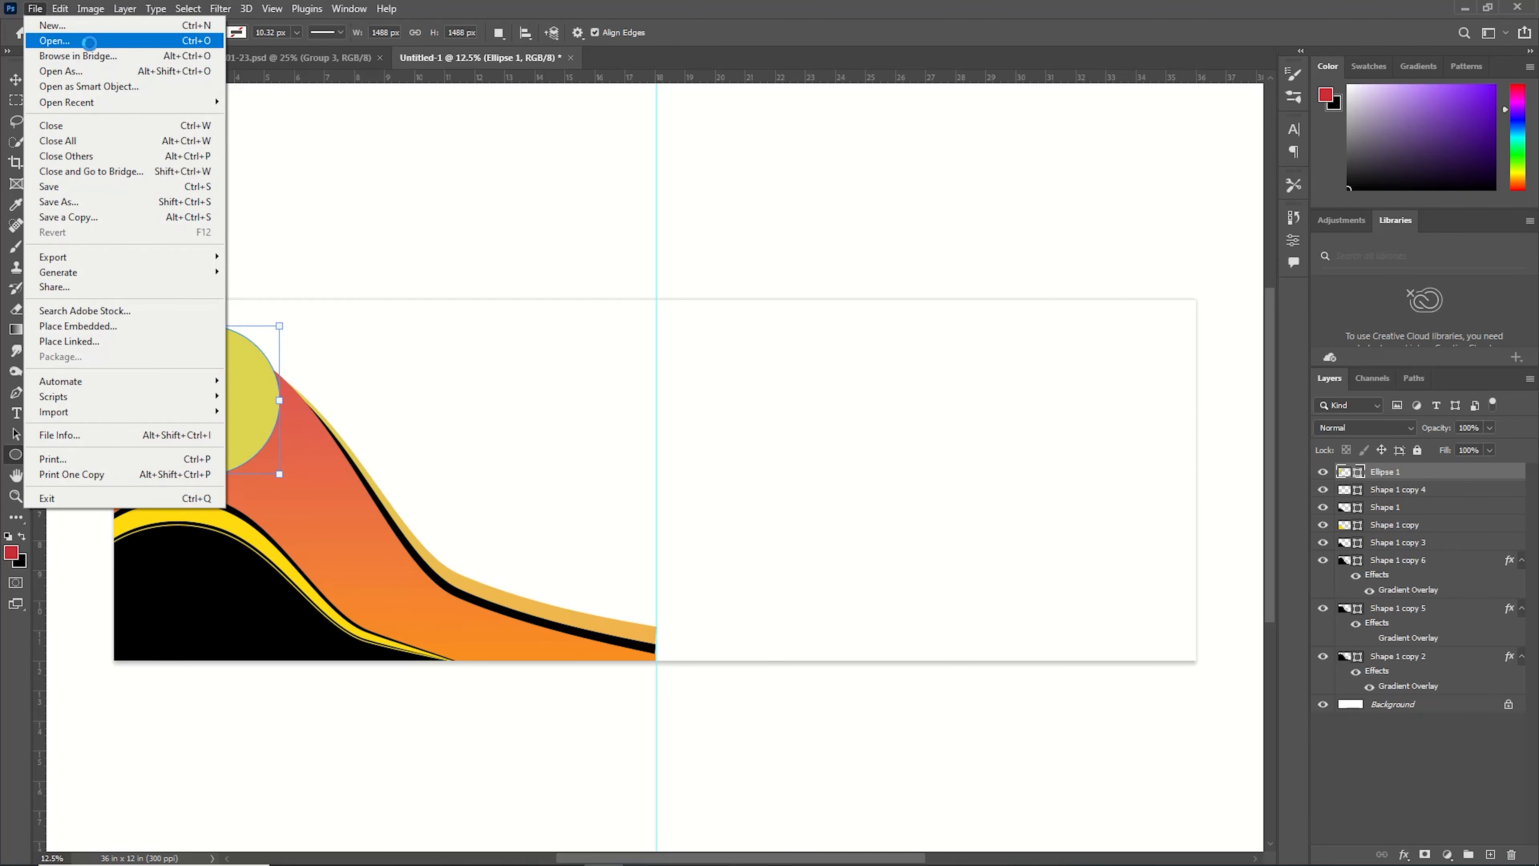
pyautogui.click(90, 41)
pyautogui.click(92, 236)
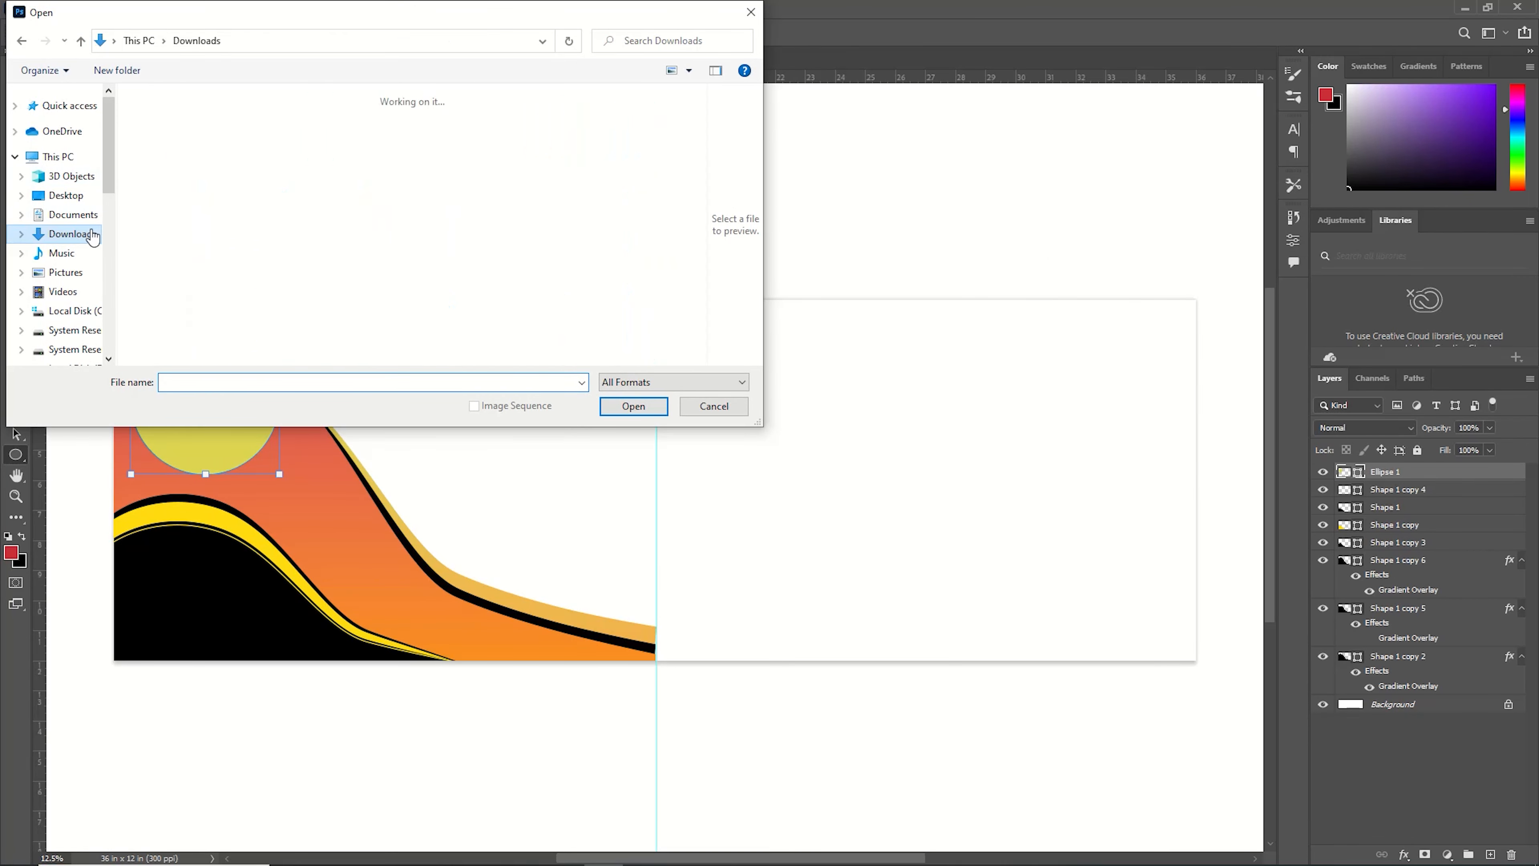
pyautogui.doubleClick(206, 189)
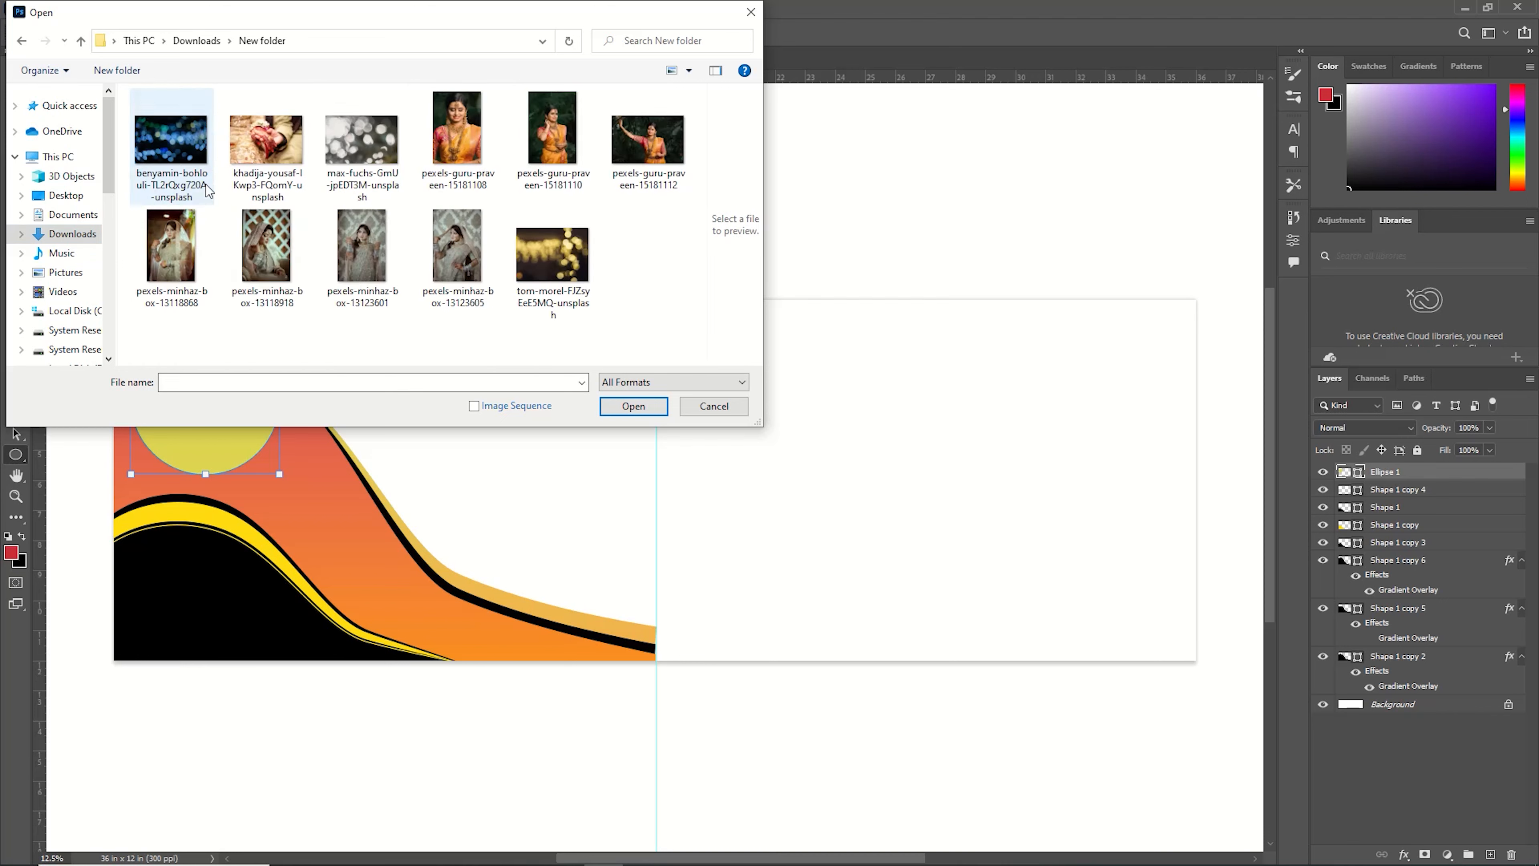
pyautogui.click(267, 258)
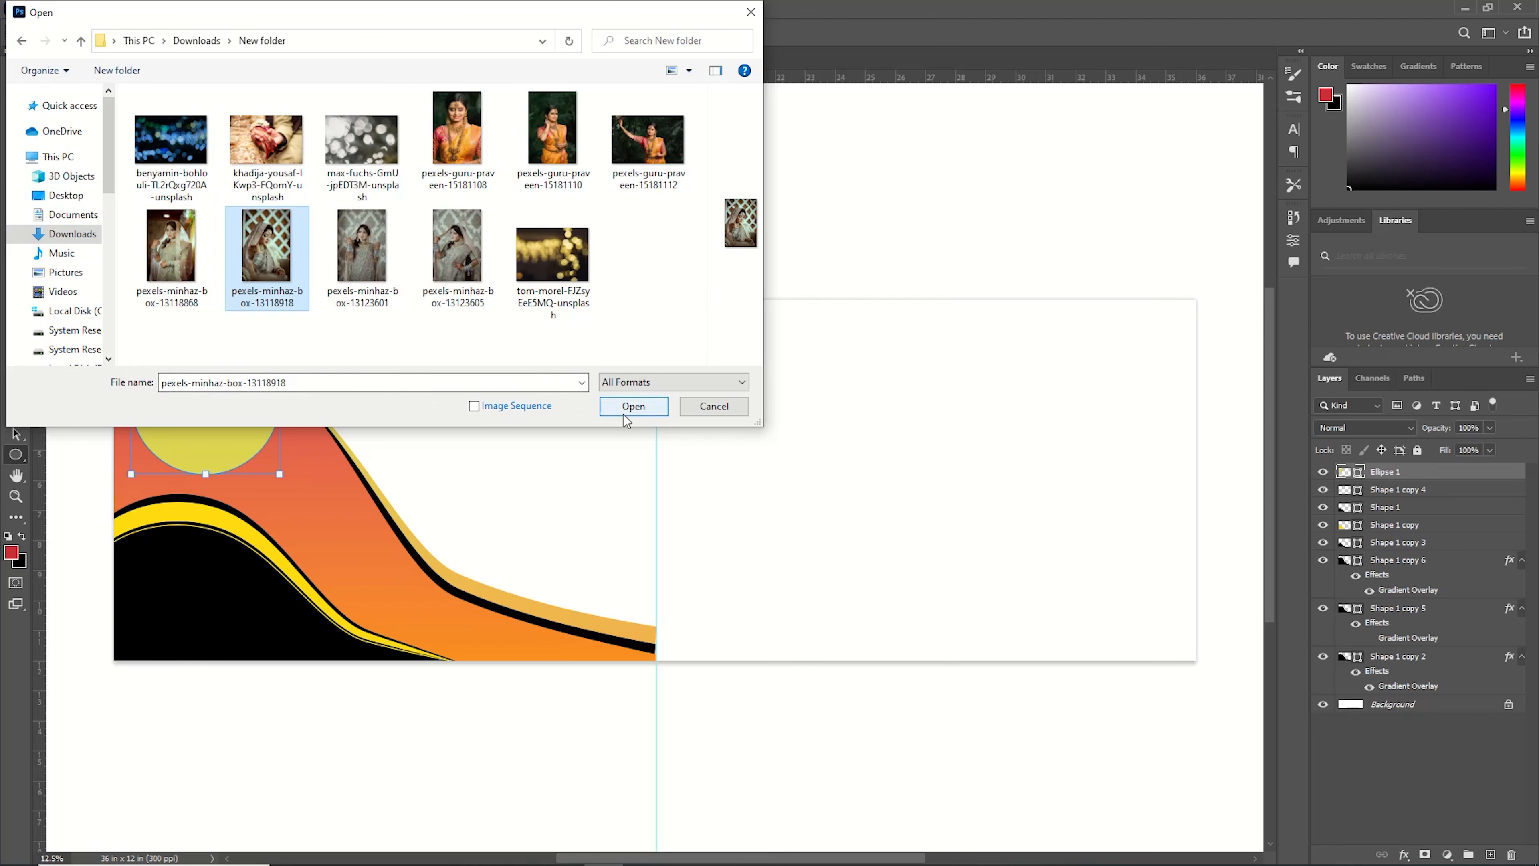
pyautogui.click(633, 405)
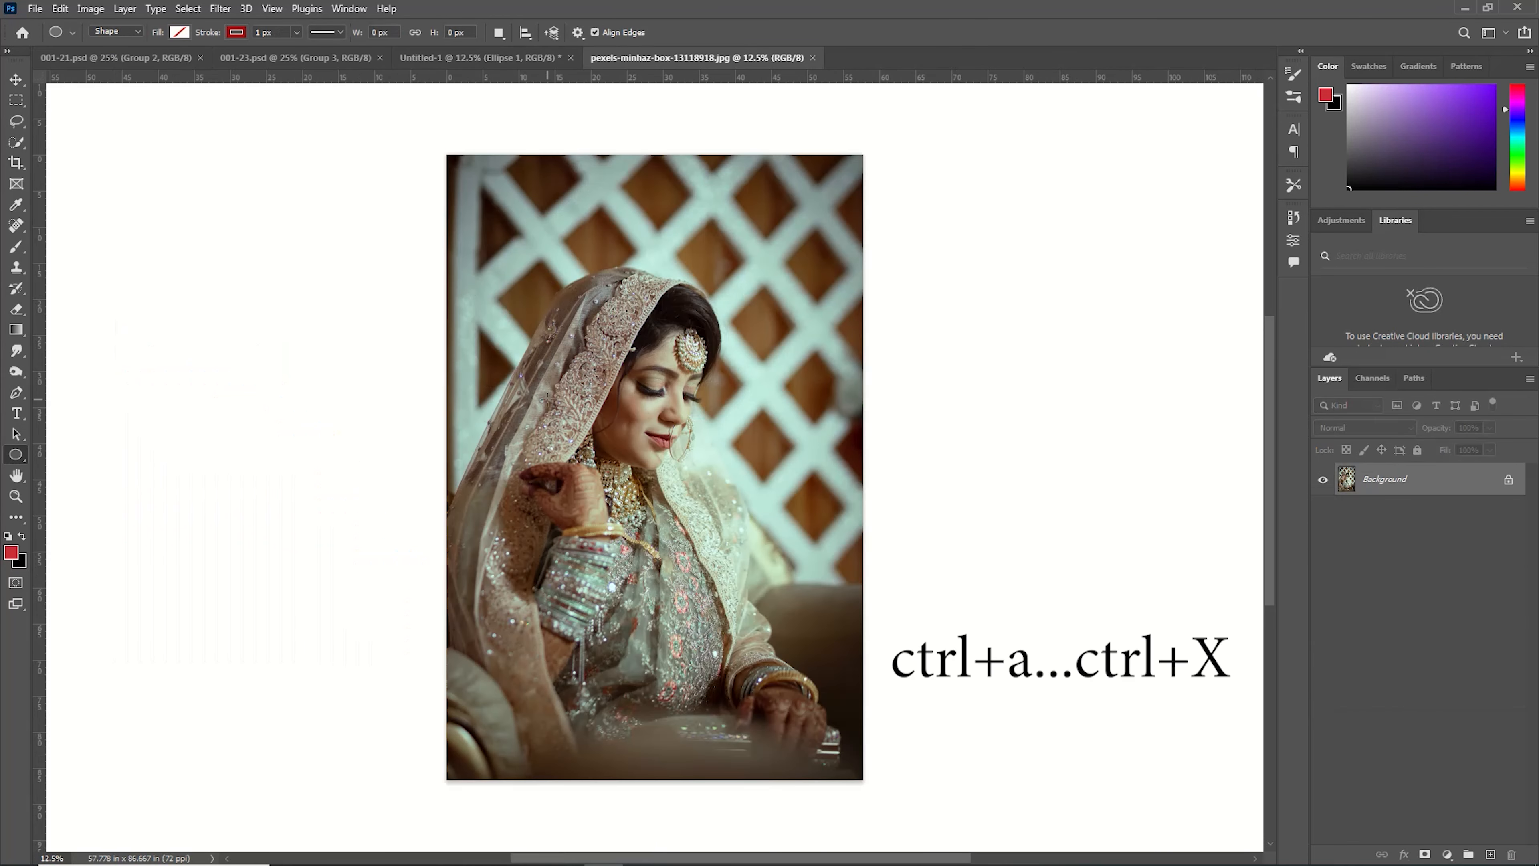
# Cut the whole photo and close its document without saving.
pyautogui.hotkey('ctrl', 'a')
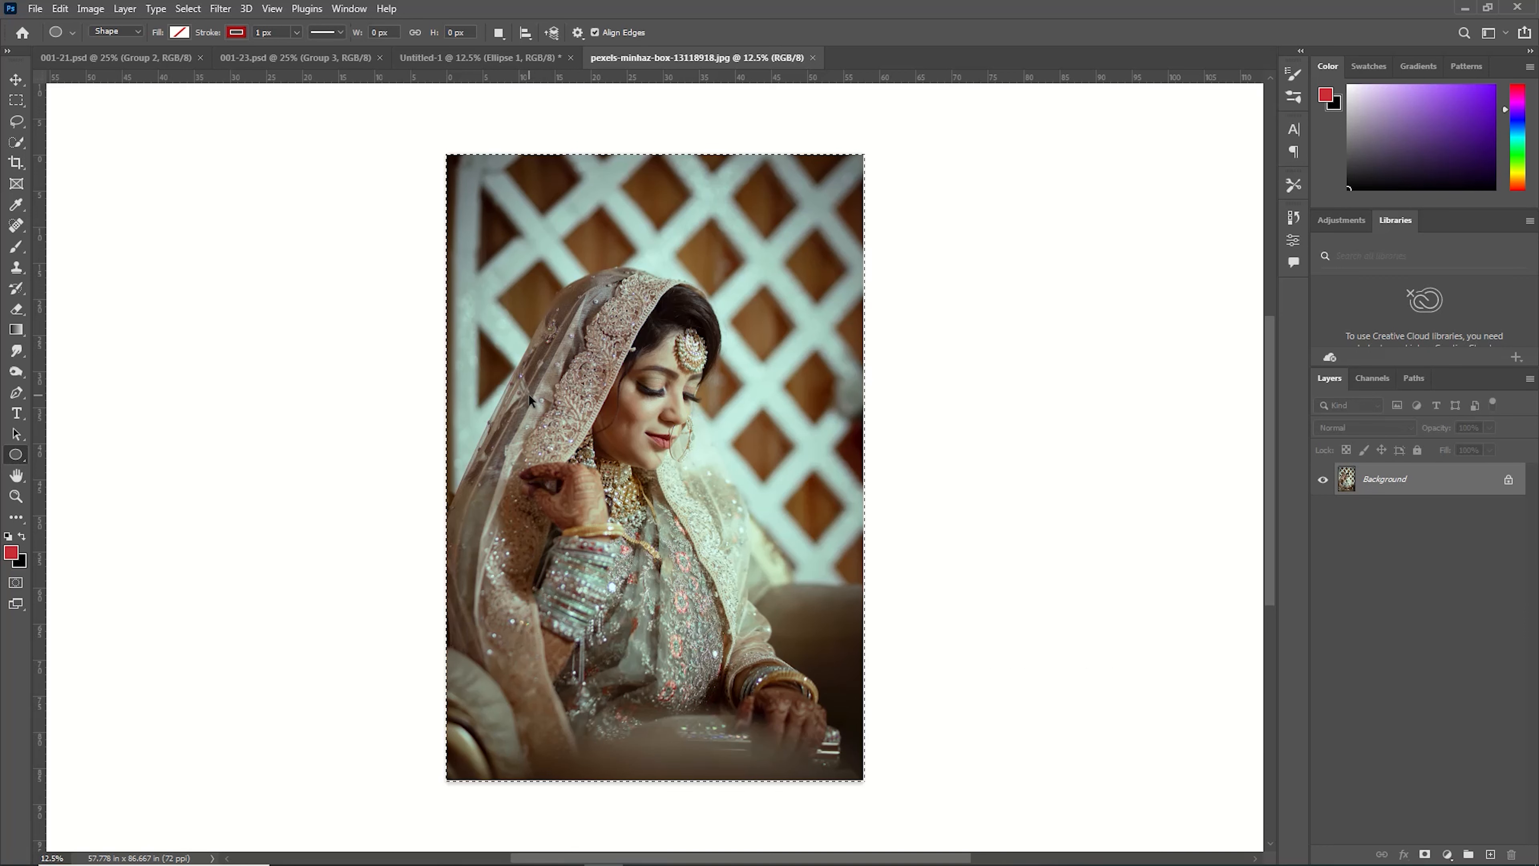
pyautogui.hotkey('ctrl', 'x')
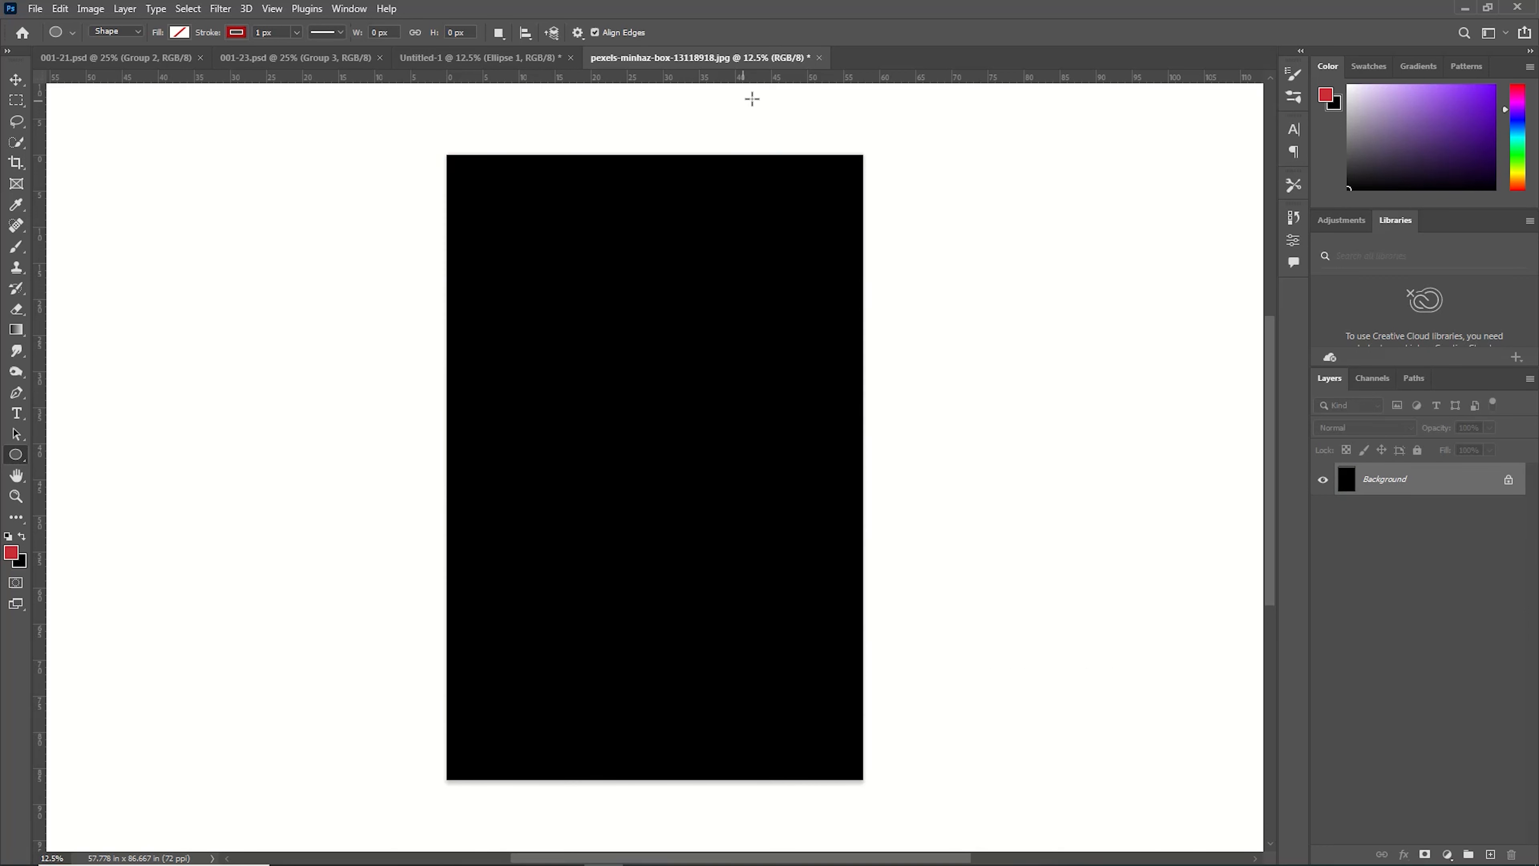
pyautogui.click(820, 57)
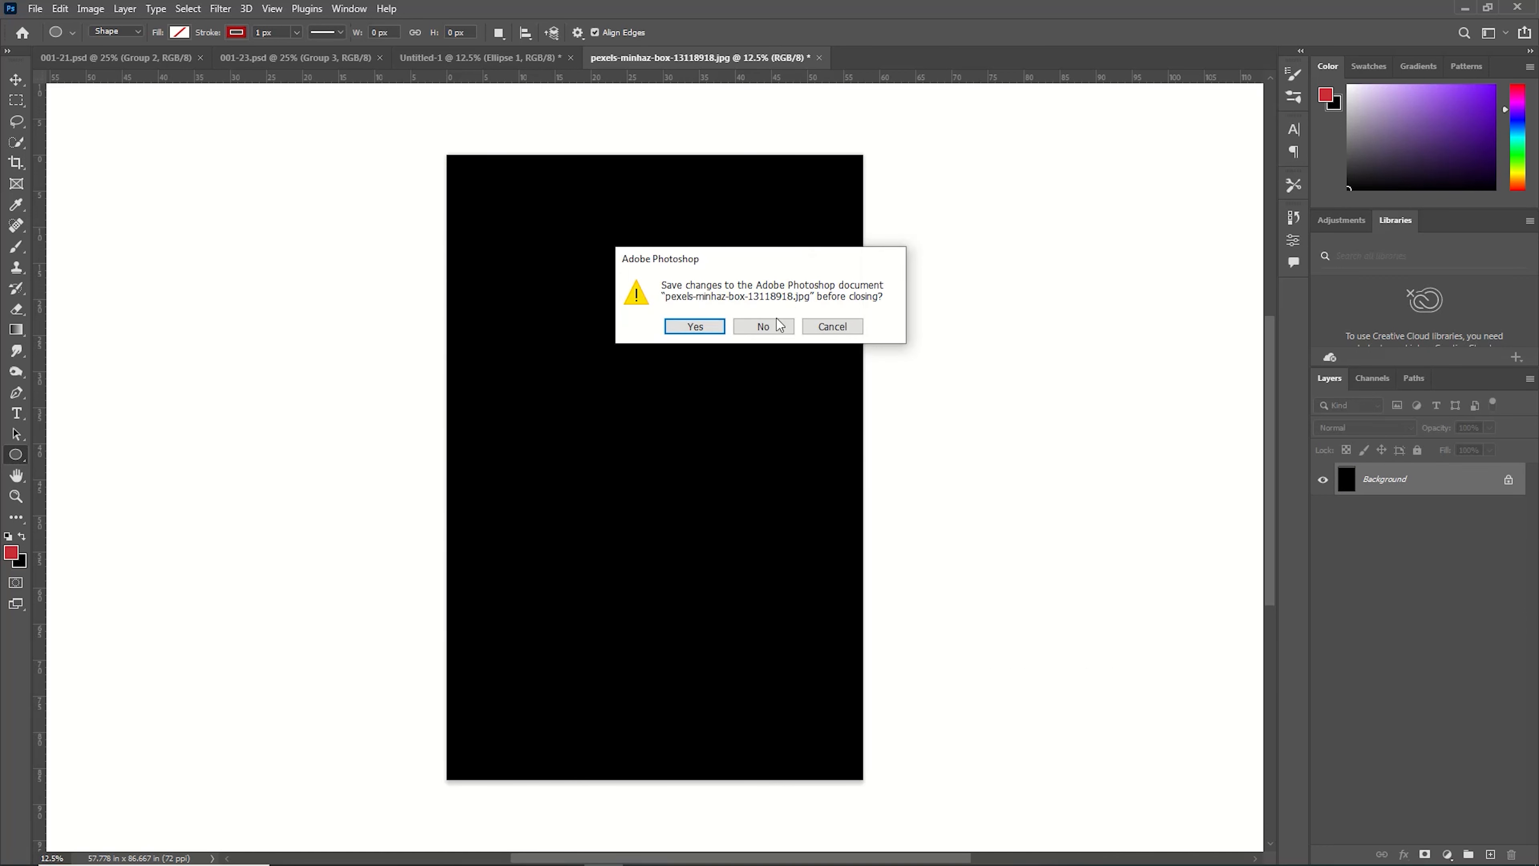
pyautogui.click(764, 324)
# Paste the photo into the banner, scale it to about 48% and place it over the circle.
pyautogui.hotkey('ctrl', 'v')
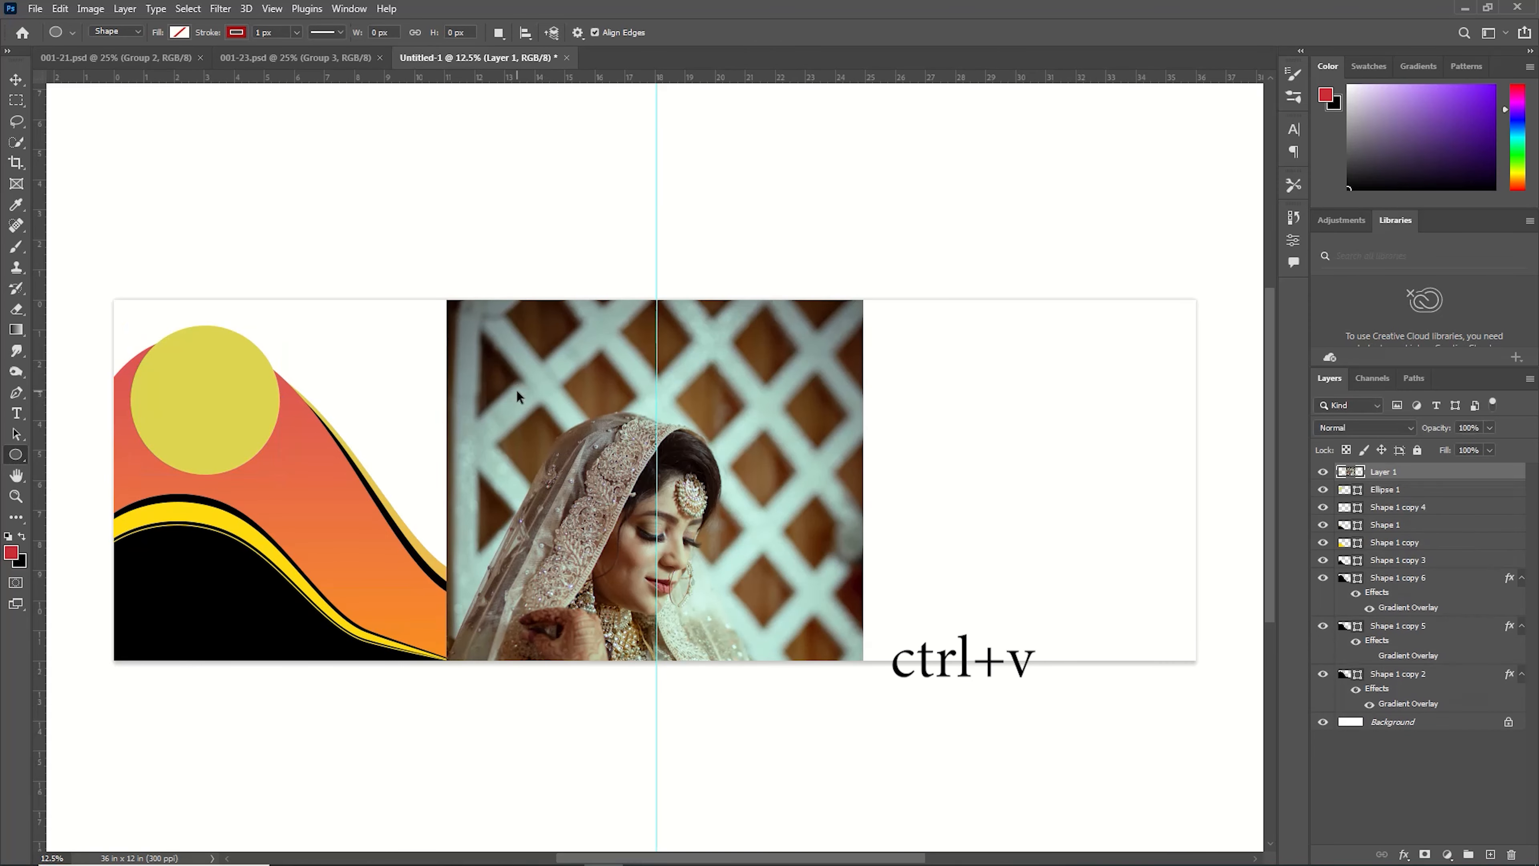
pyautogui.hotkey('ctrl', 't')
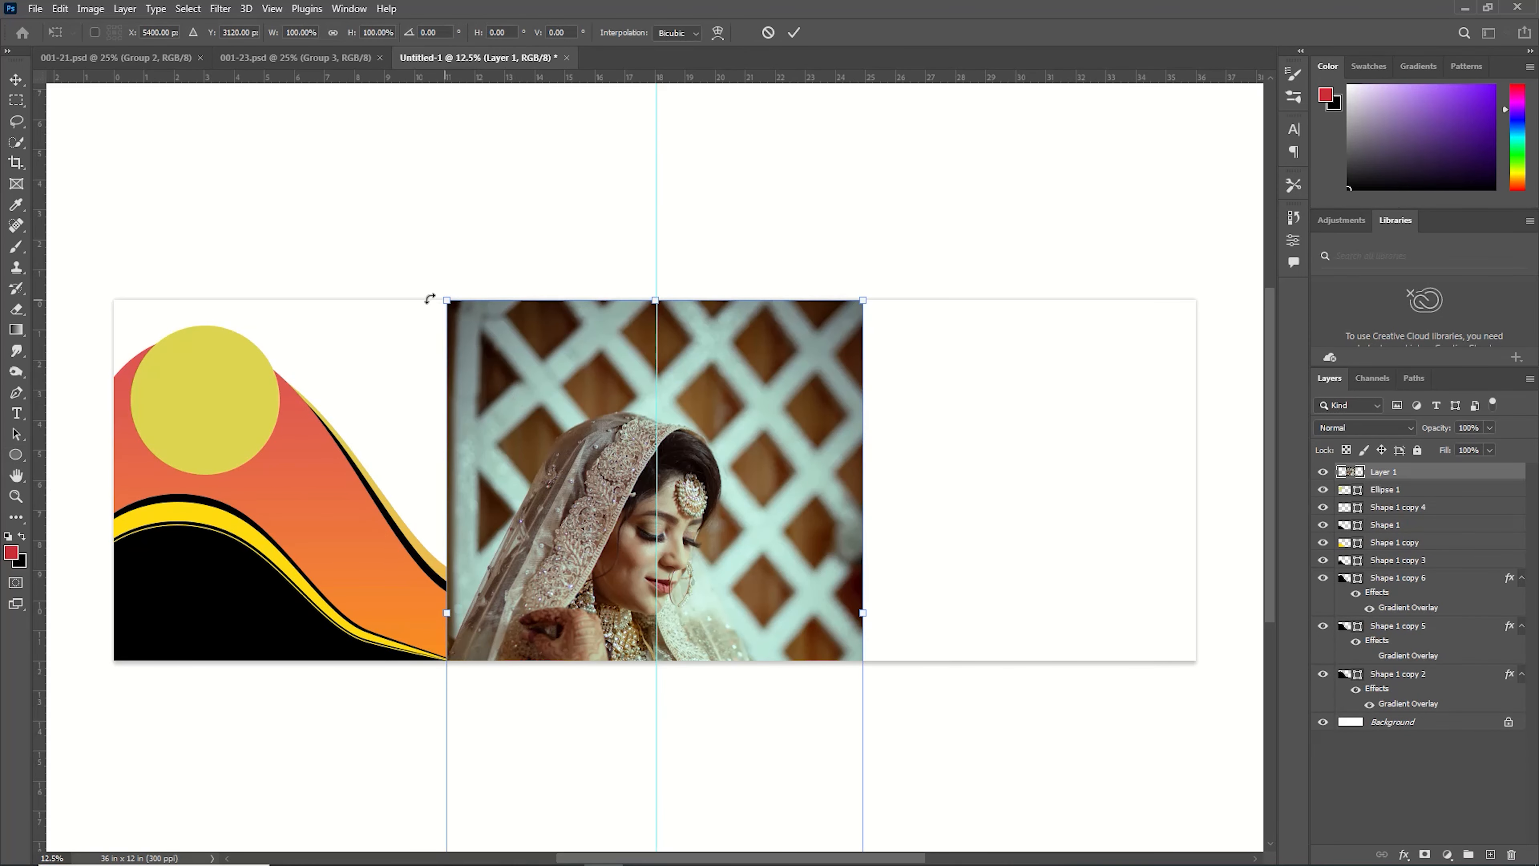
pyautogui.moveTo(438, 301); pyautogui.dragTo(734, 527)
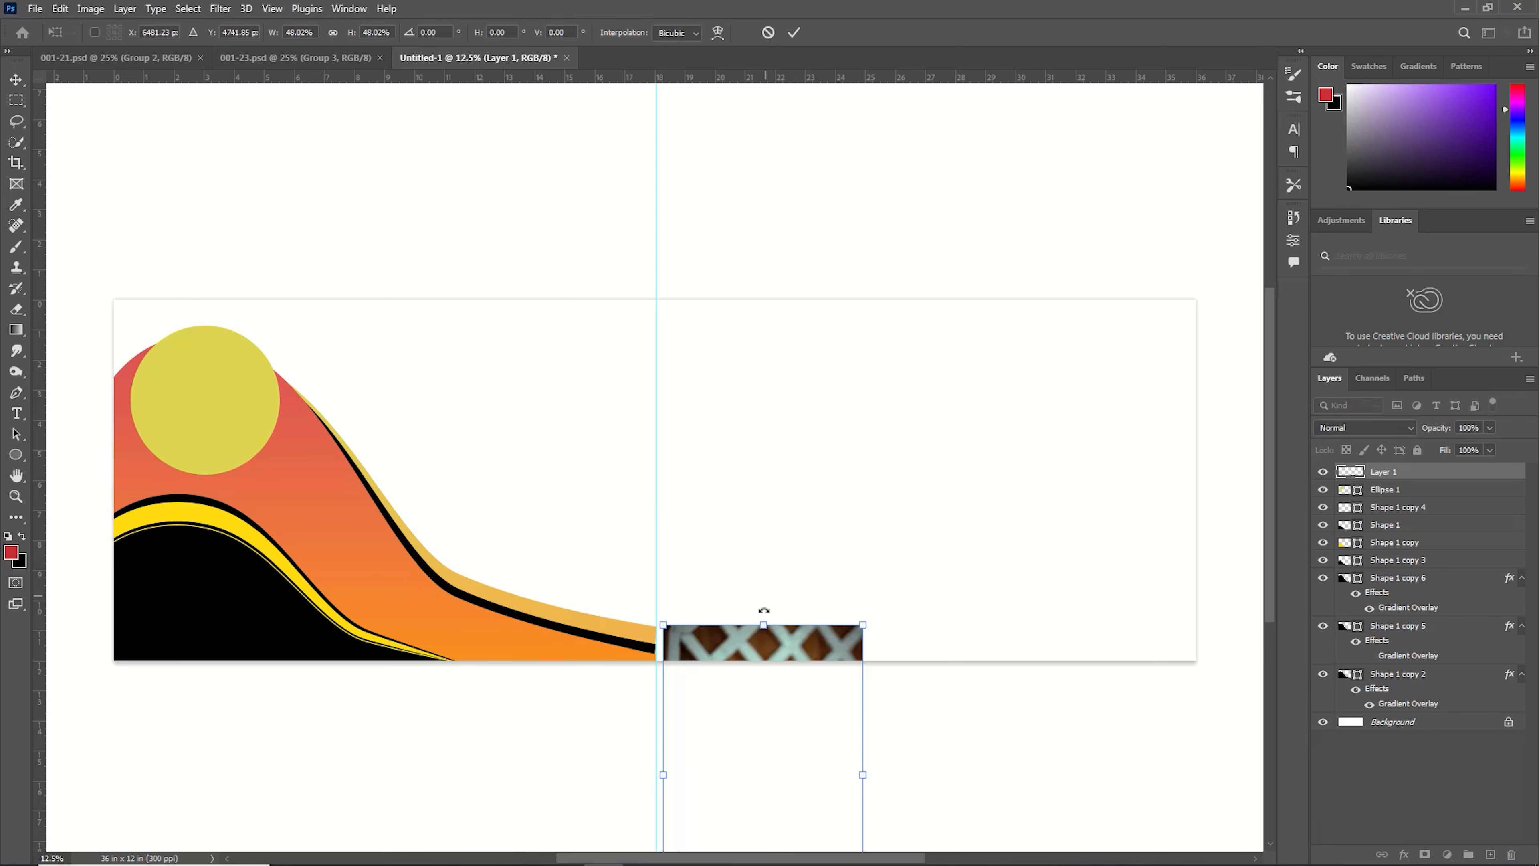
pyautogui.moveTo(735, 670); pyautogui.dragTo(186, 314)
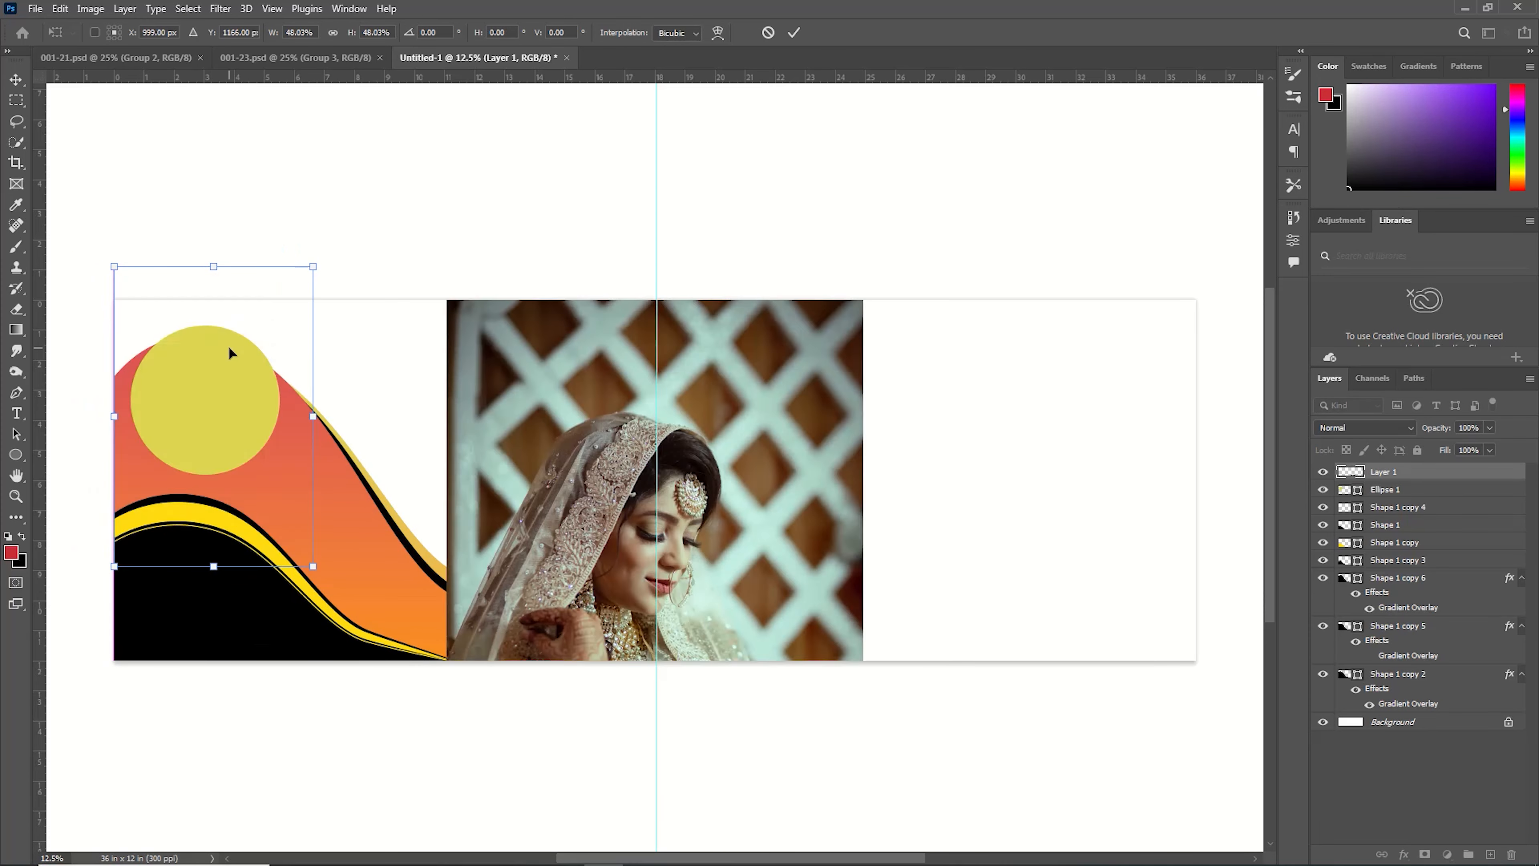
pyautogui.press('Return')
# Clip the photo to the circle layer and reposition it inside the circle.
pyautogui.rightClick(1457, 478)
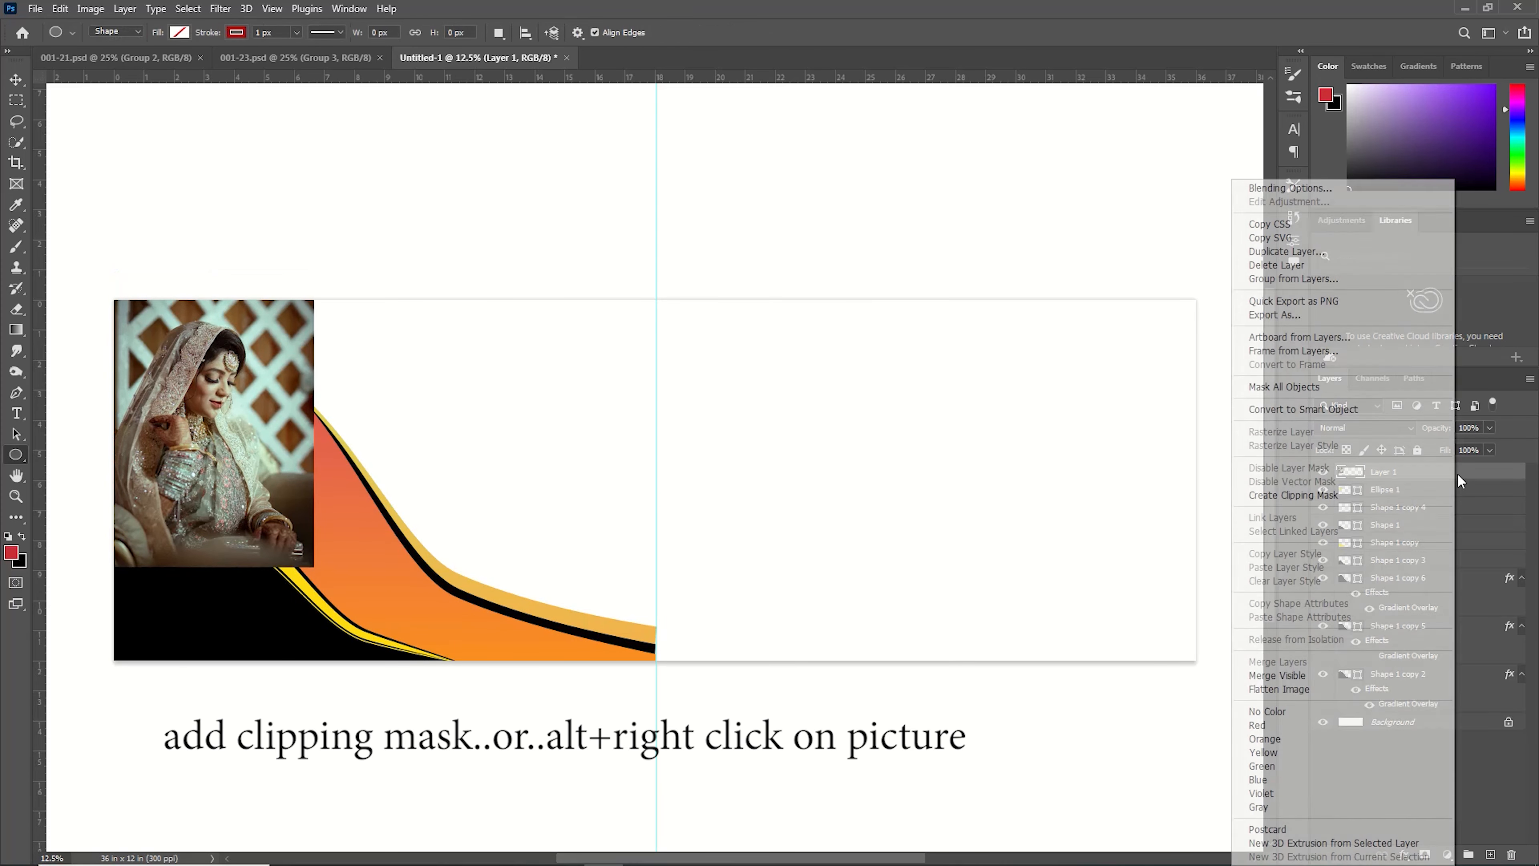
pyautogui.click(1290, 494)
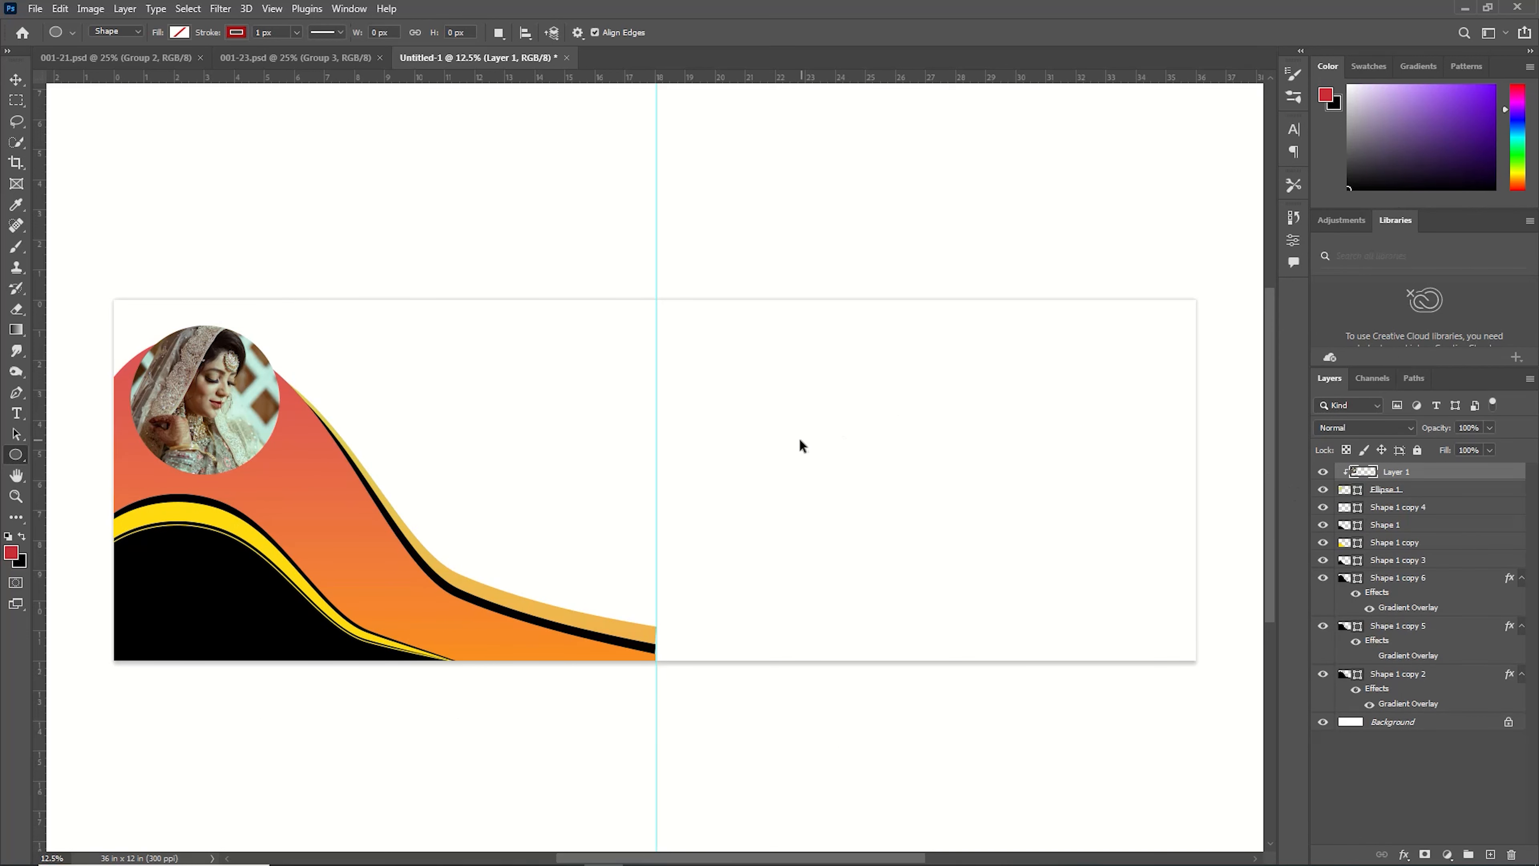
pyautogui.hotkey('ctrl', 't')
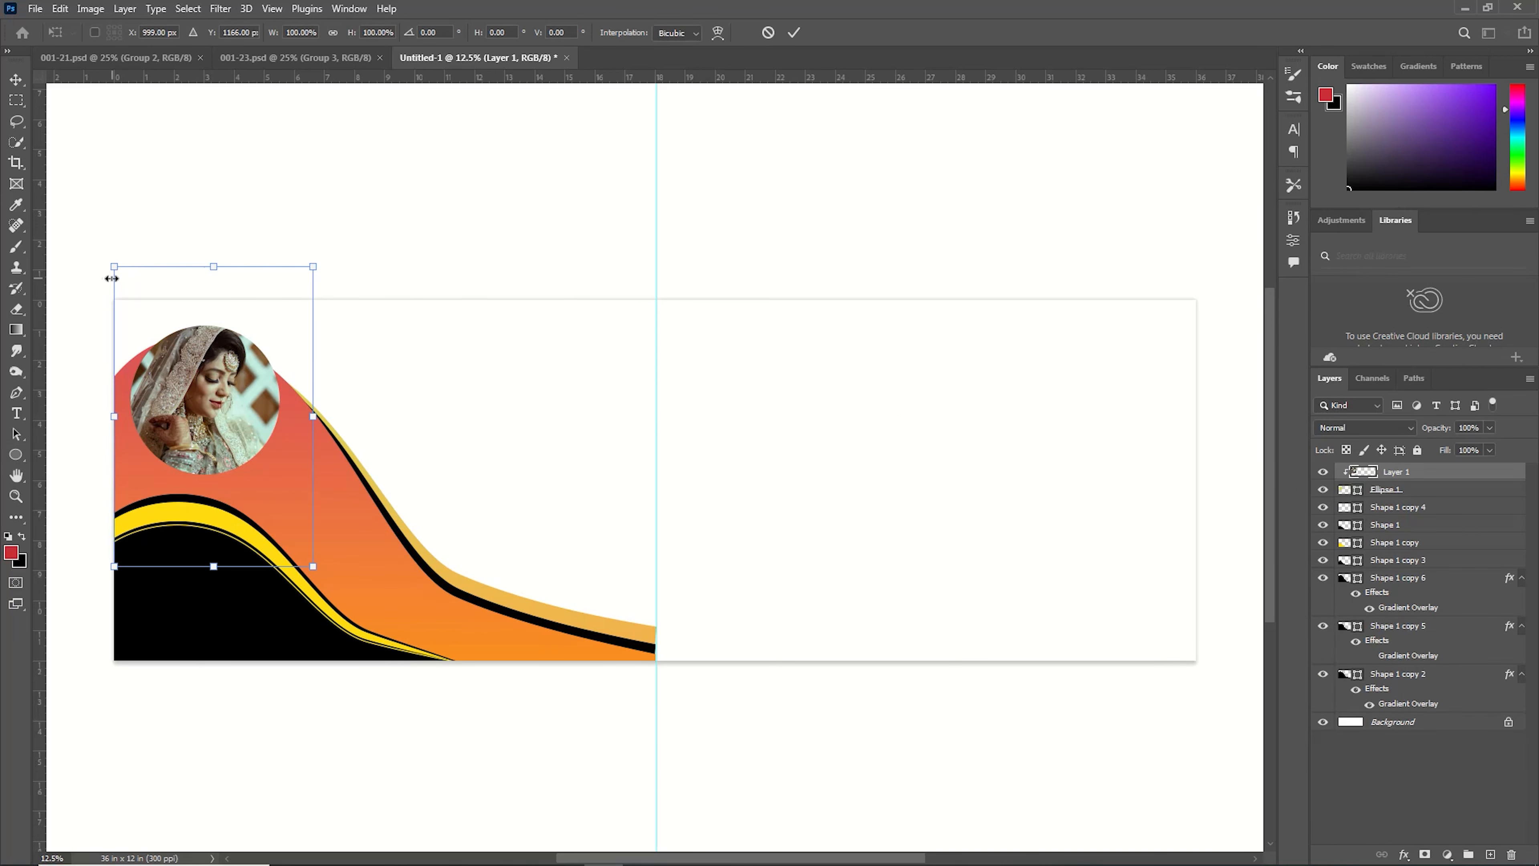
pyautogui.moveTo(111, 267); pyautogui.dragTo(129, 308)
pyautogui.click(793, 33)
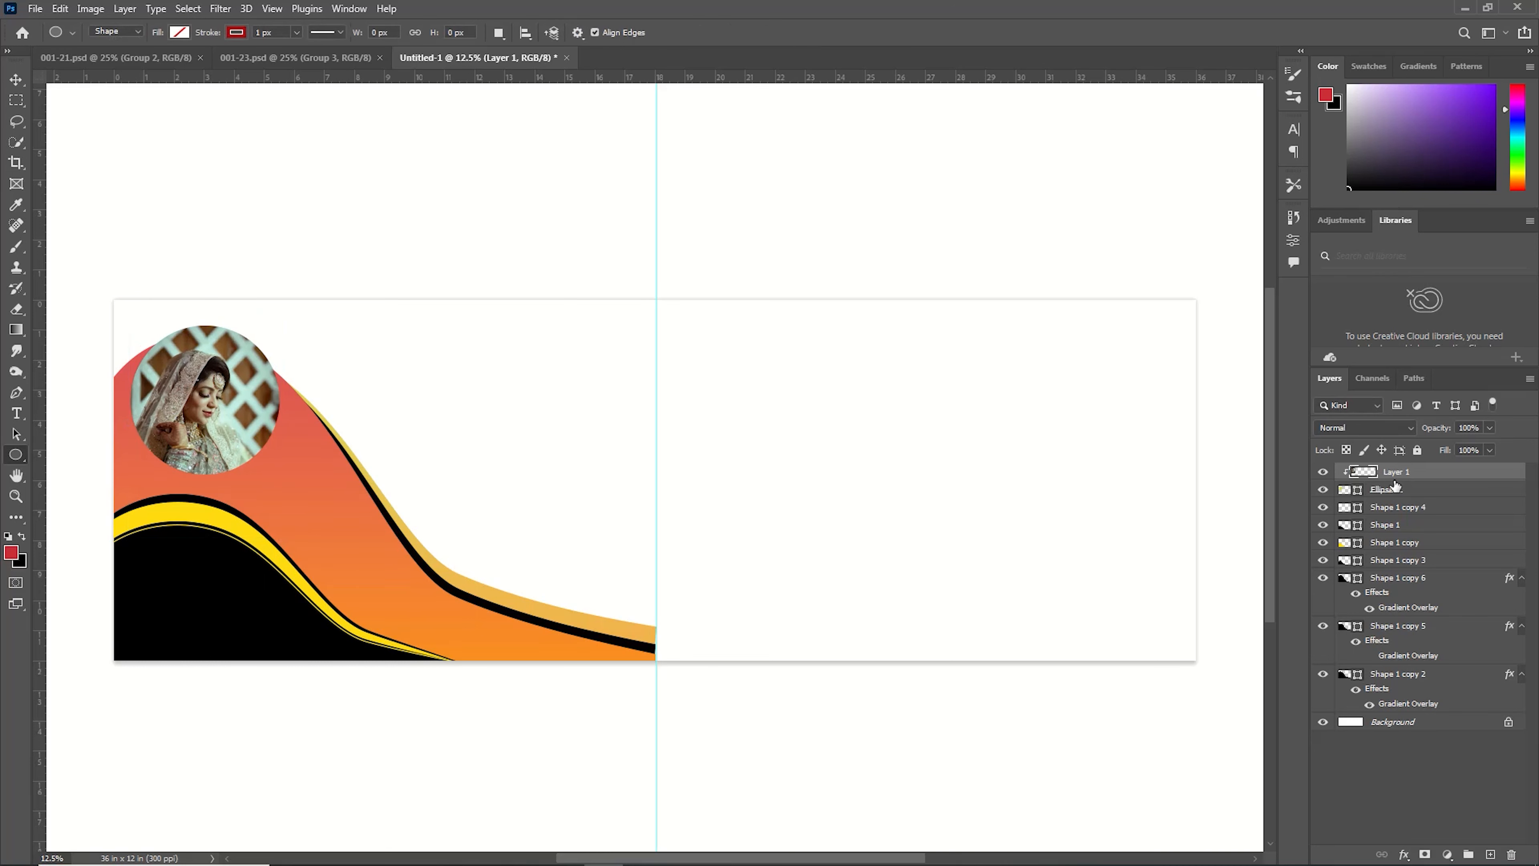
# Duplicate the circle layer and set the lower copy's fill colour to yellow f2e519.
pyautogui.click(1388, 490)
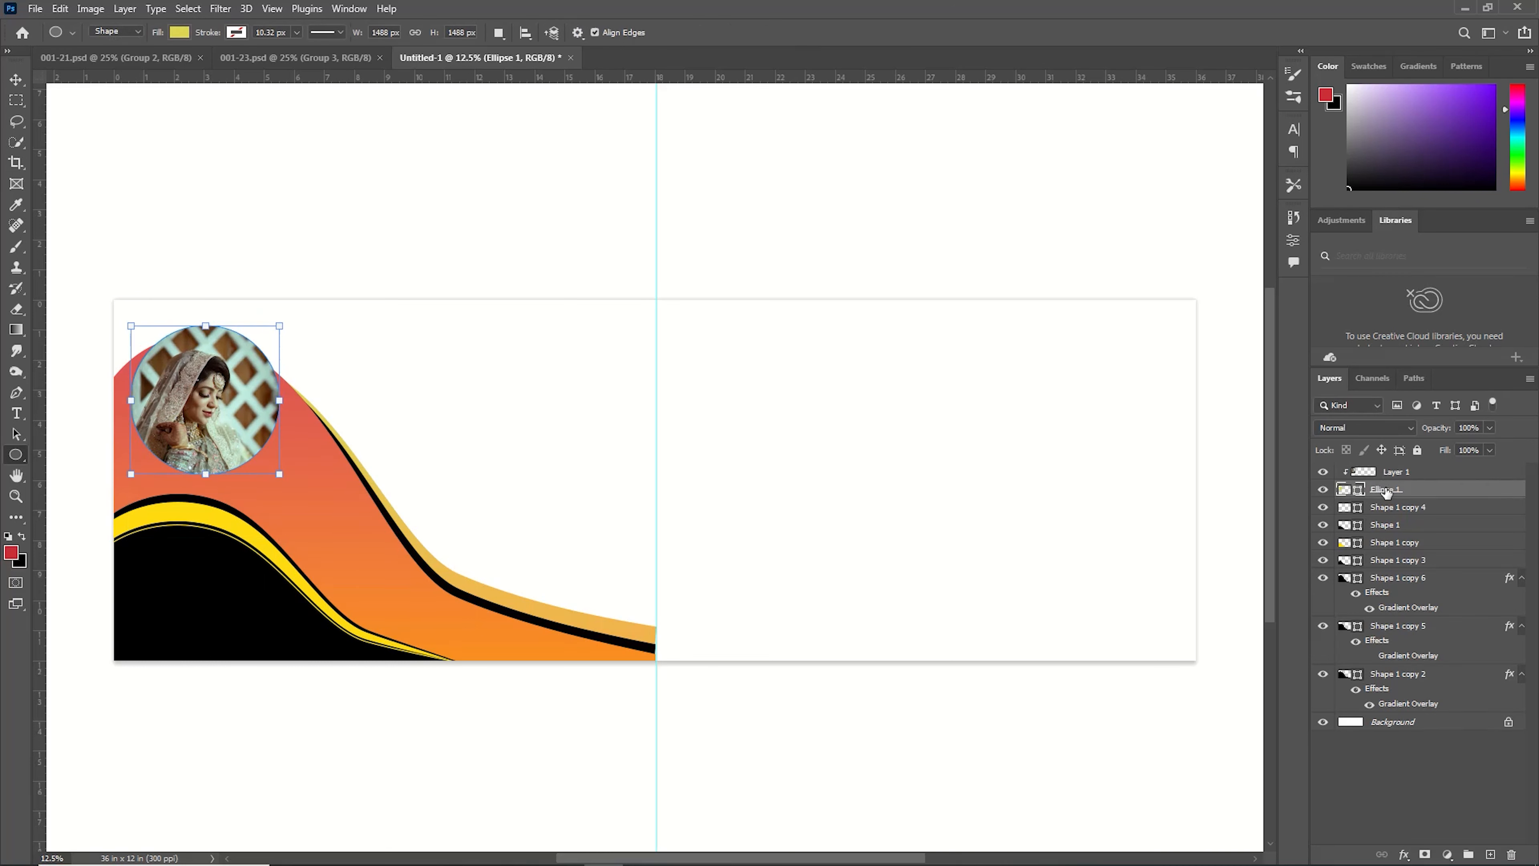
pyautogui.hotkey('ctrl', 'j')
pyautogui.click(1343, 513)
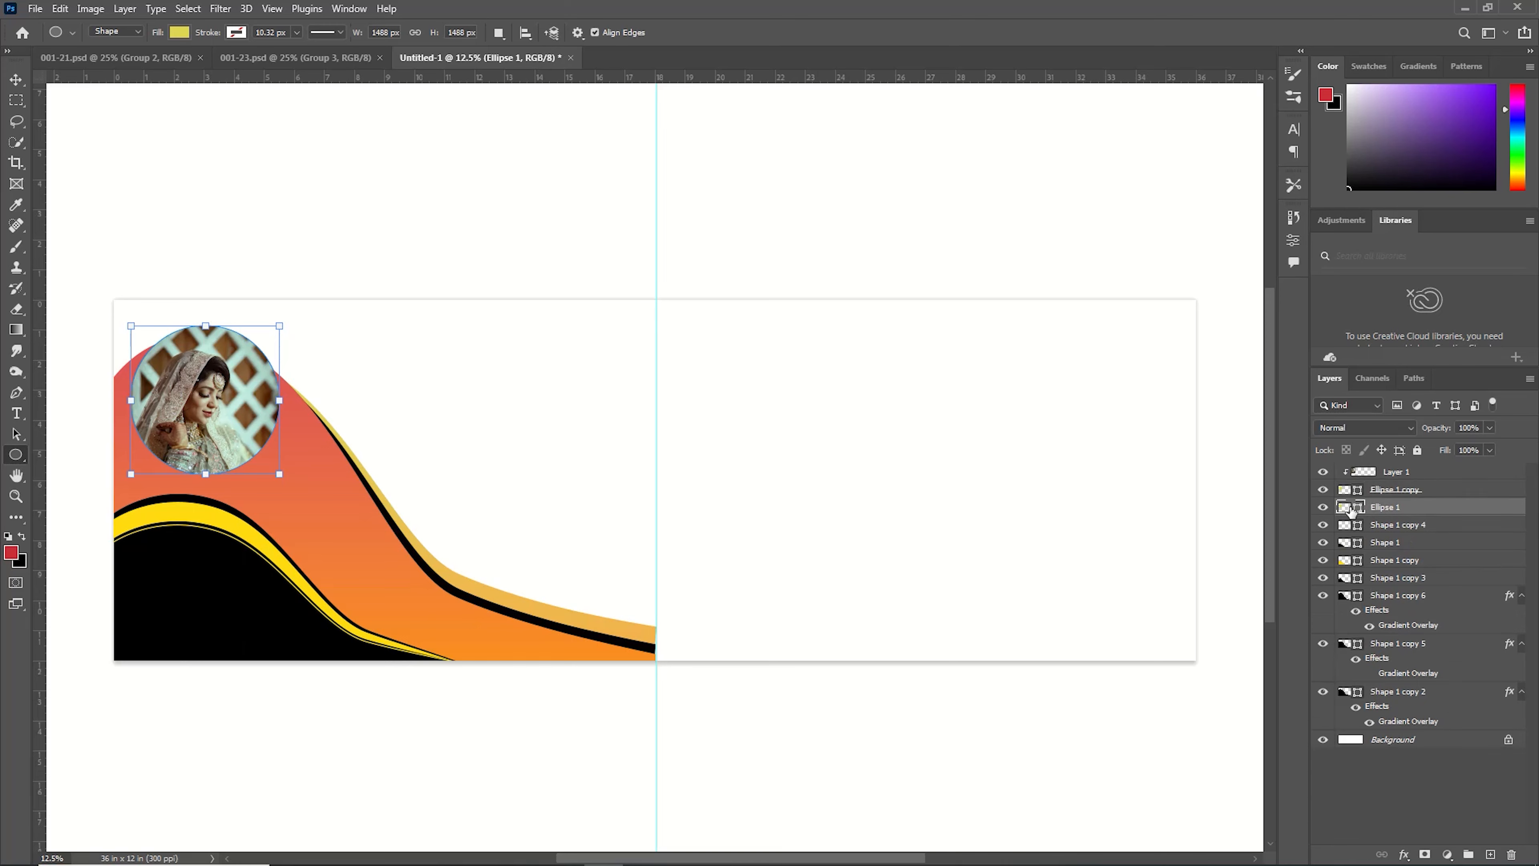
pyautogui.doubleClick(1344, 507)
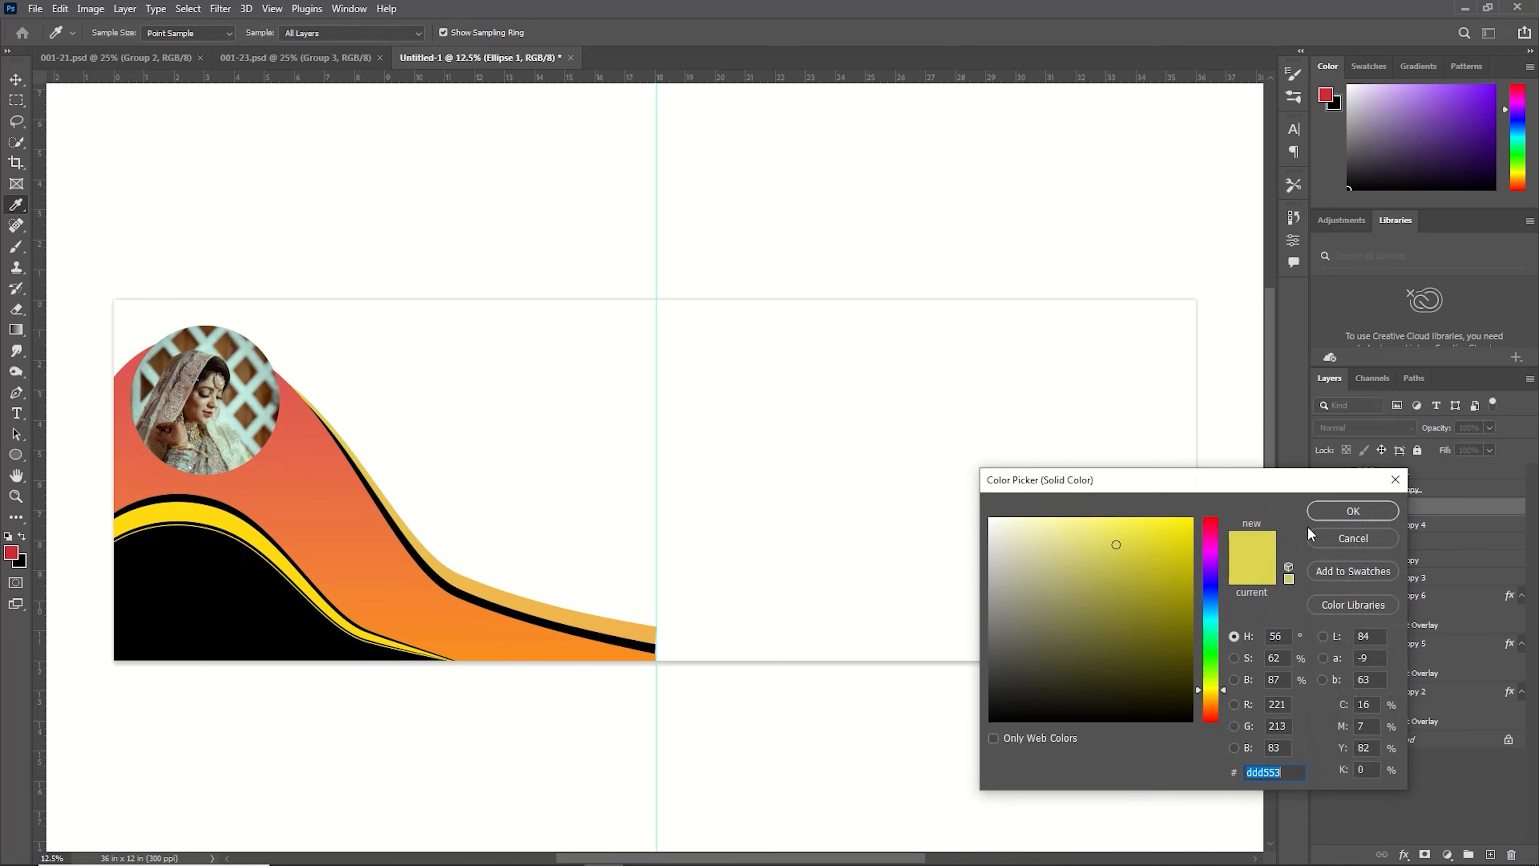
pyautogui.click(1169, 526)
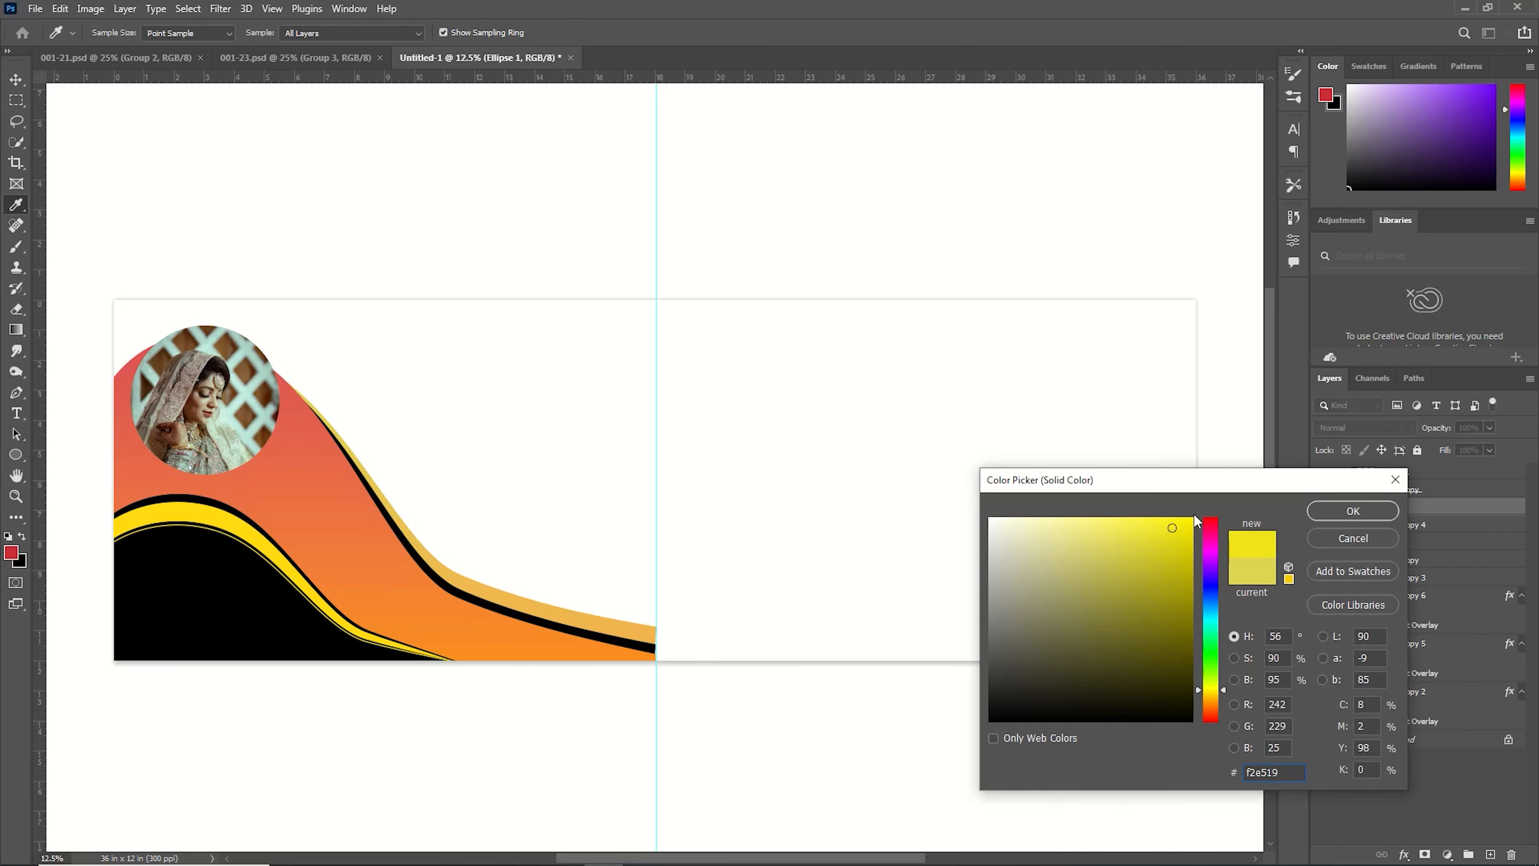
pyautogui.click(1346, 511)
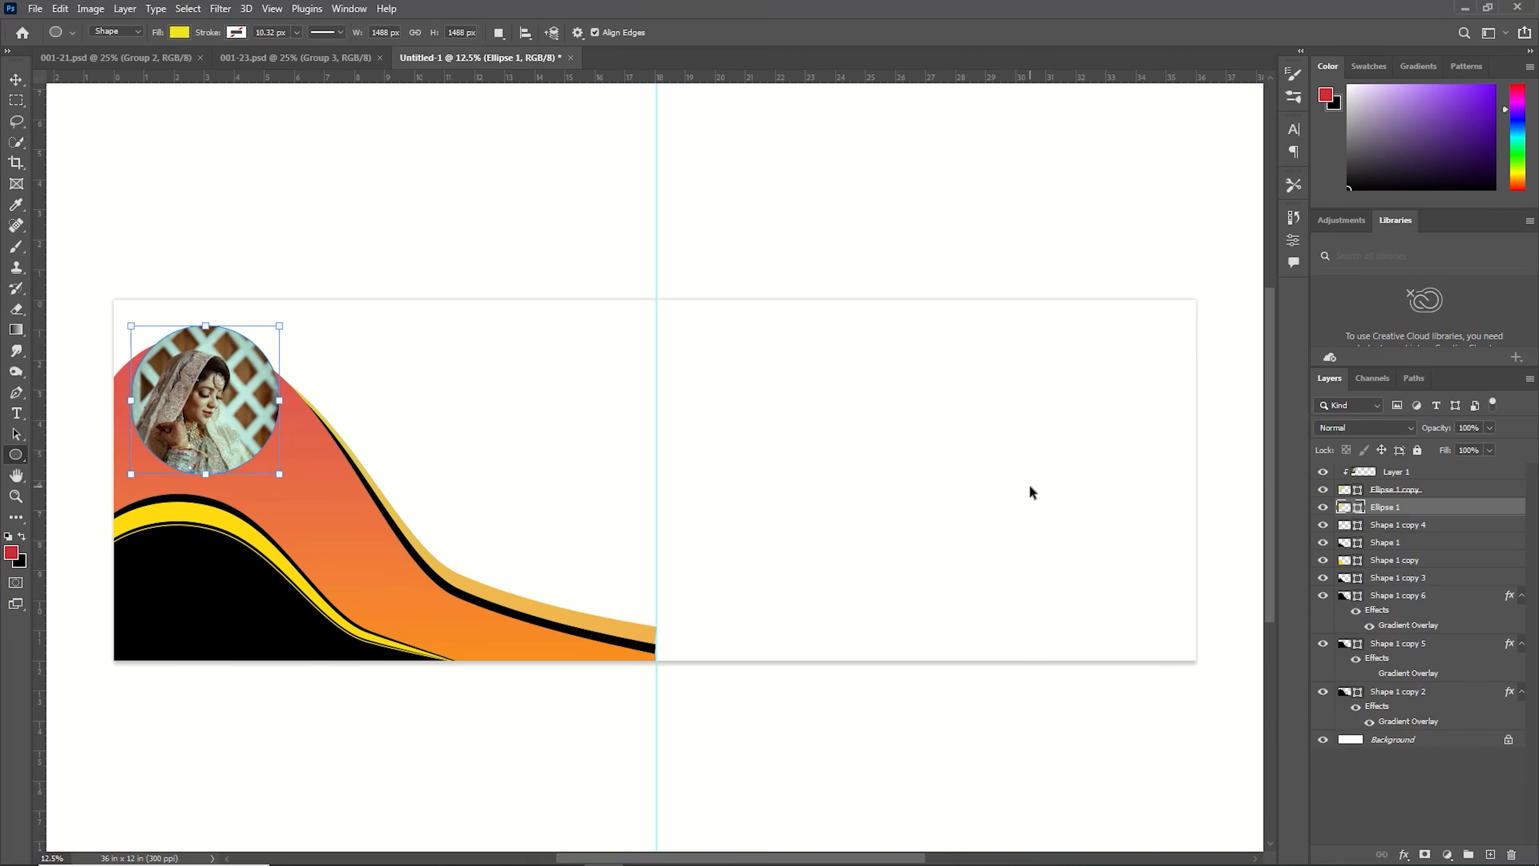
# Scale the yellow circle to about 109% so it forms a ring around the photo.
pyautogui.hotkey('ctrl', 't')
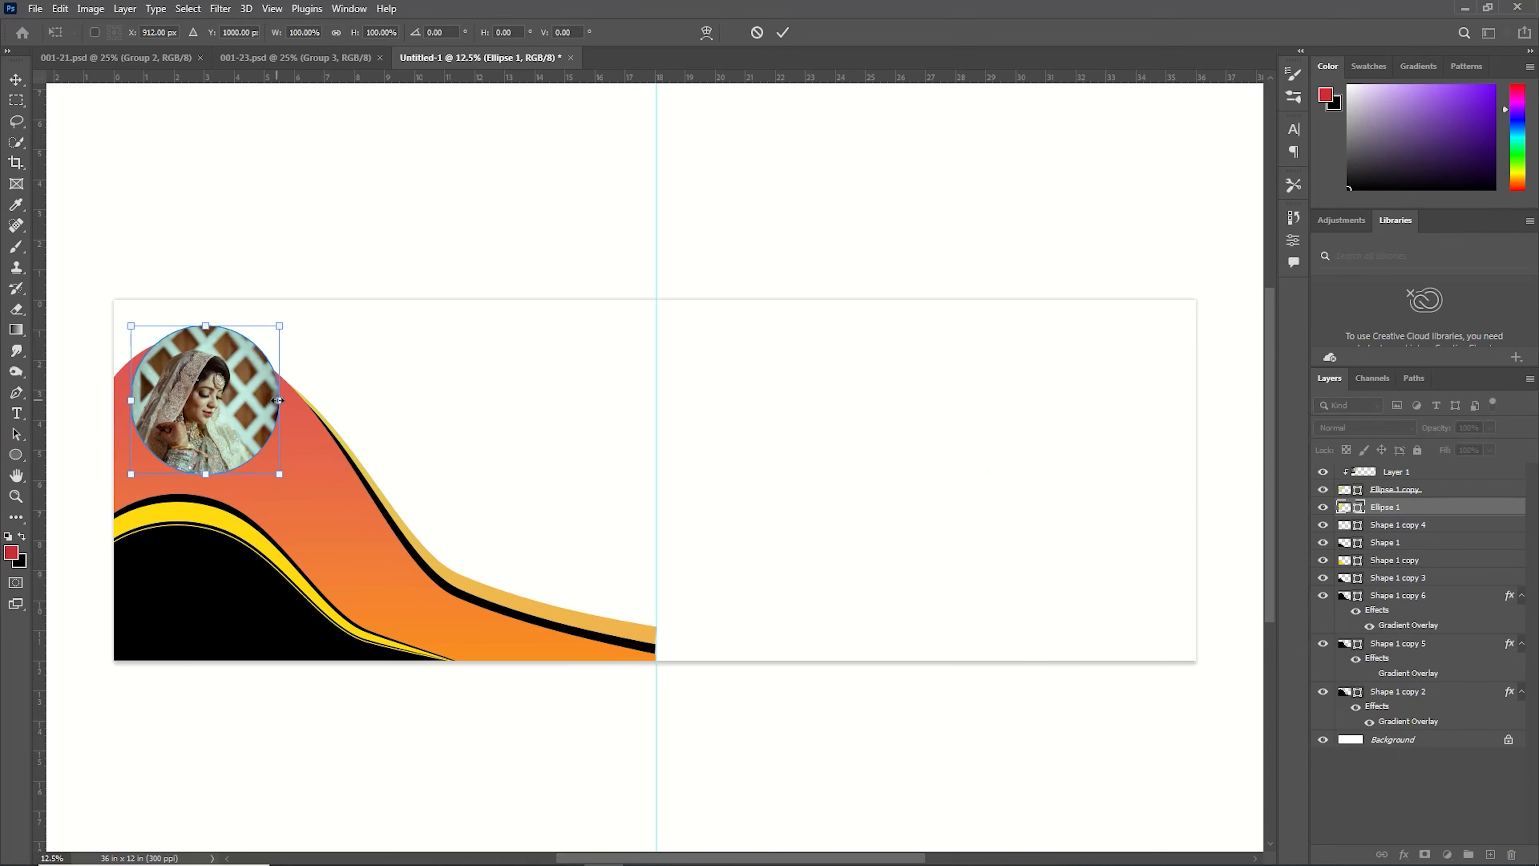
pyautogui.moveTo(279, 400)
pyautogui.mouseDown()
pyautogui.moveTo(302, 423)
pyautogui.moveTo(297, 411)
pyautogui.mouseUp()
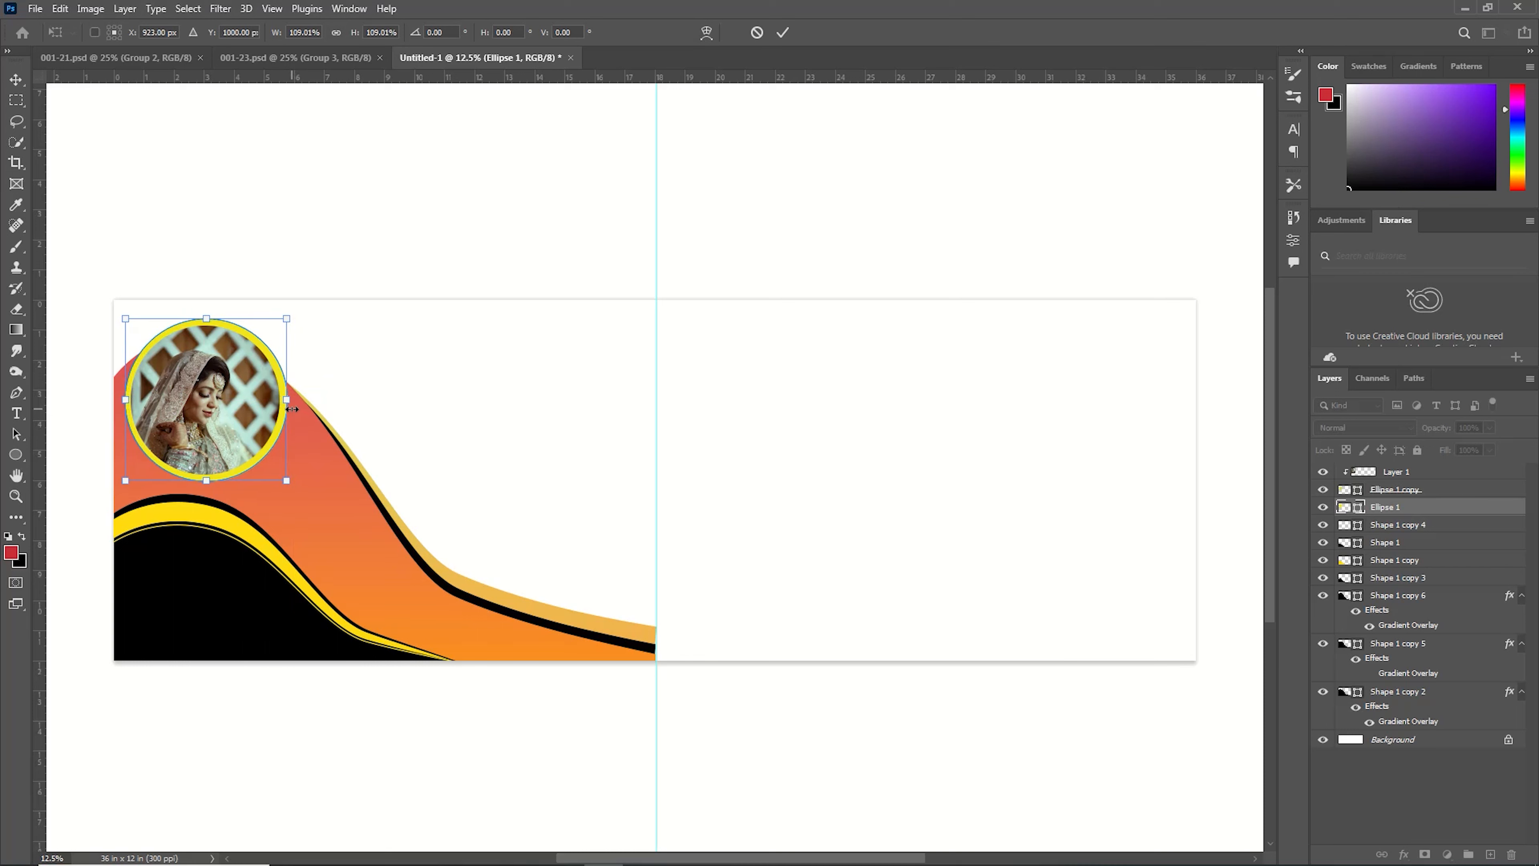
pyautogui.press('Left')
pyautogui.click(781, 34)
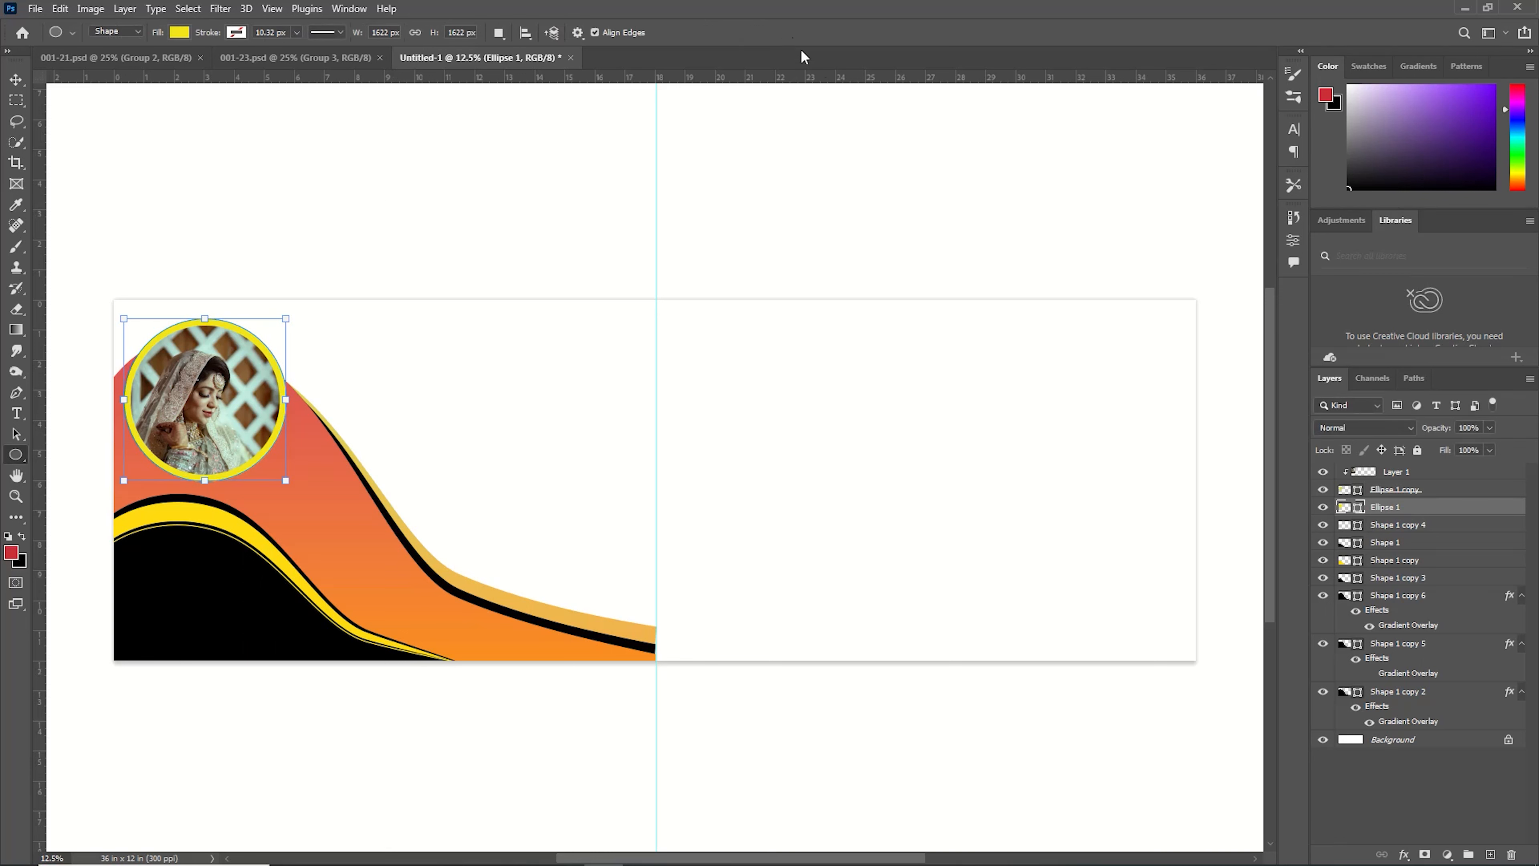
# Duplicate a circle layer and nudge the copy down and right along the wave.
pyautogui.click(265, 782)
pyautogui.click(255, 433)
pyautogui.click(1377, 505)
pyautogui.click(1379, 491)
pyautogui.click(1375, 510)
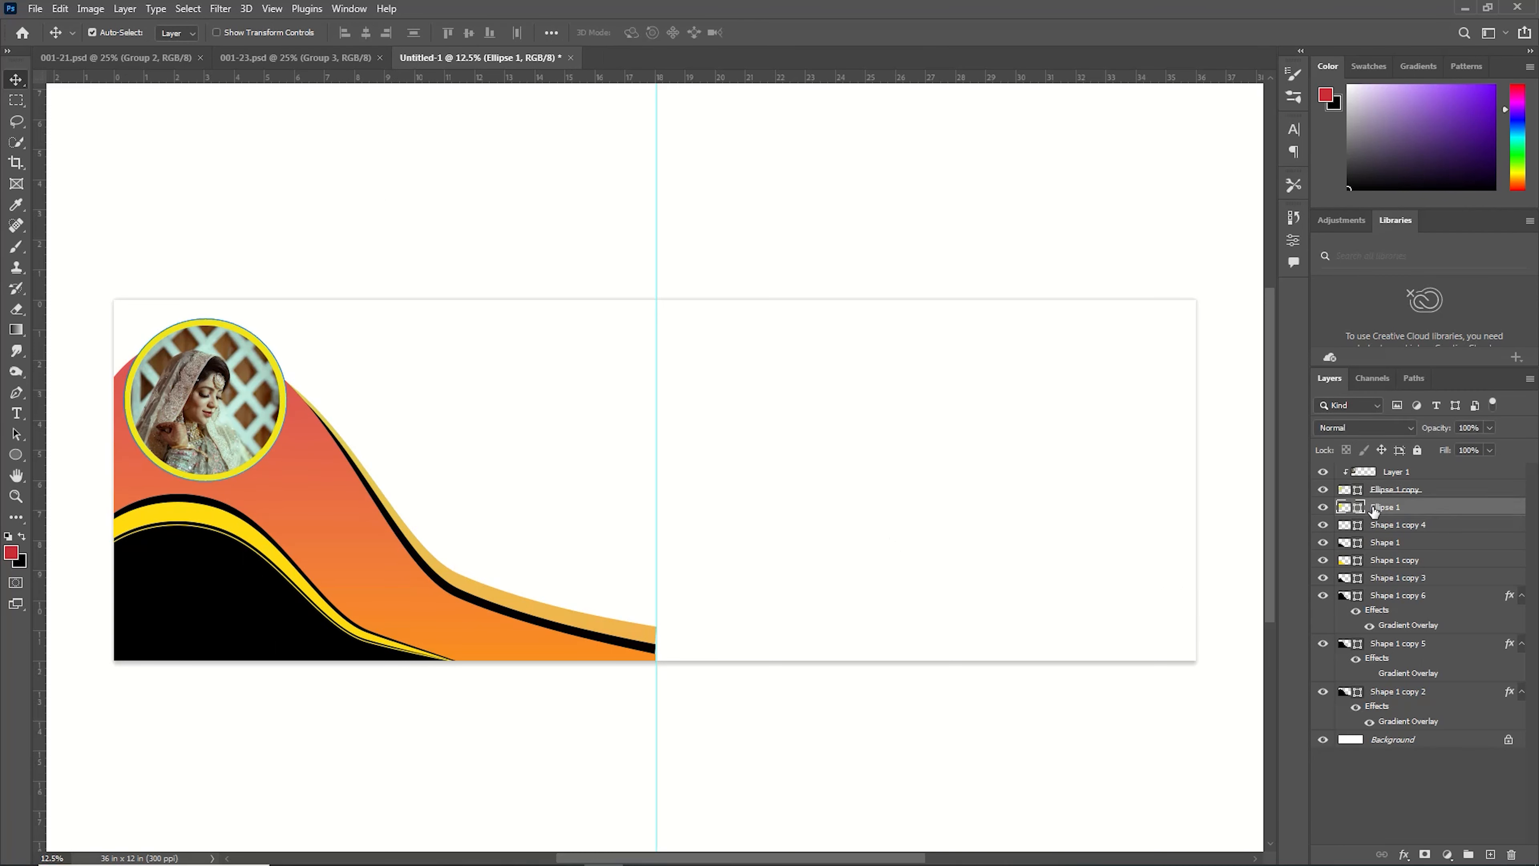
pyautogui.click(1386, 493)
pyautogui.hotkey('ctrl', 'j')
pyautogui.doubleClick(1357, 508)
pyautogui.click(1382, 493)
pyautogui.hotkey('ctrl', 't')
pyautogui.hotkey('shift', 'Down')
pyautogui.hotkey('shift', 'Down')
pyautogui.hotkey('shift', 'Down')
pyautogui.hotkey('shift', 'Down')
pyautogui.hotkey('shift', 'Down')
pyautogui.hotkey('shift', 'Down')
pyautogui.hotkey('shift', 'Down')
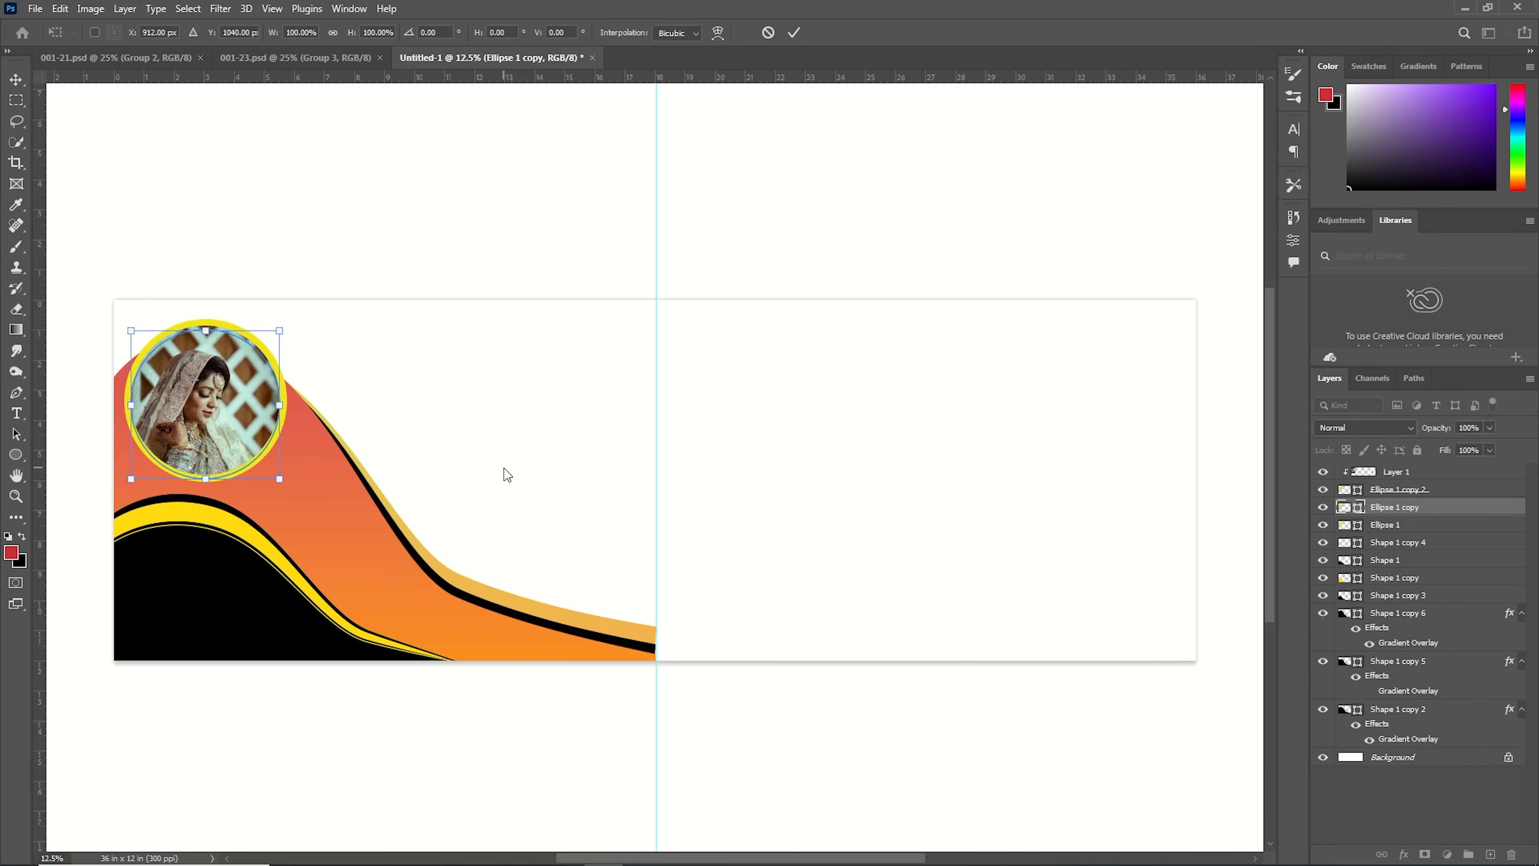
pyautogui.hotkey('shift', 'Right')
pyautogui.hotkey('shift', 'Right')
pyautogui.hotkey('shift', 'Right')
pyautogui.hotkey('shift', 'Right')
pyautogui.hotkey('shift', 'Right')
pyautogui.hotkey('shift', 'Right')
pyautogui.hotkey('shift', 'Right')
pyautogui.hotkey('shift', 'Right')
pyautogui.hotkey('shift', 'Right')
pyautogui.hotkey('shift', 'Down')
pyautogui.hotkey('shift', 'Down')
pyautogui.hotkey('shift', 'Down')
pyautogui.hotkey('ctrl', 'z')
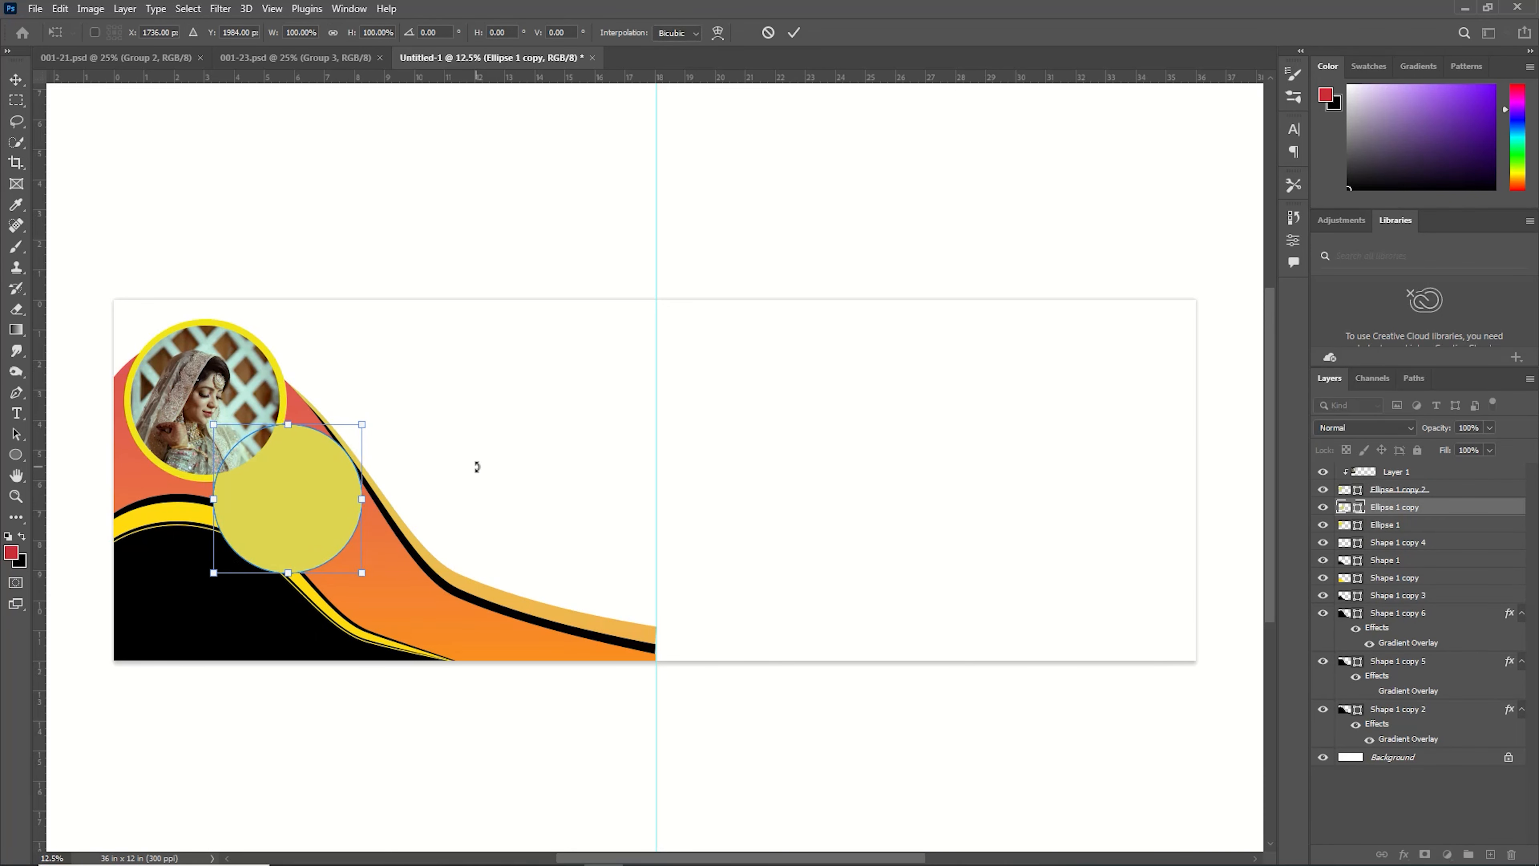
# Scale the copied circle smaller and nudge it into place beside the first photo frame.
pyautogui.moveTo(214, 572); pyautogui.dragTo(231, 553)
pyautogui.moveTo(361, 424); pyautogui.dragTo(349, 437)
pyautogui.press('Right')
pyautogui.press('Right')
pyautogui.press('Right')
pyautogui.press('Return')
# Bring in the photo pexels-minhaz-box-13118868 and clip it to the second circle.
pyautogui.hotkey('ctrl', 'o')
pyautogui.click(167, 257)
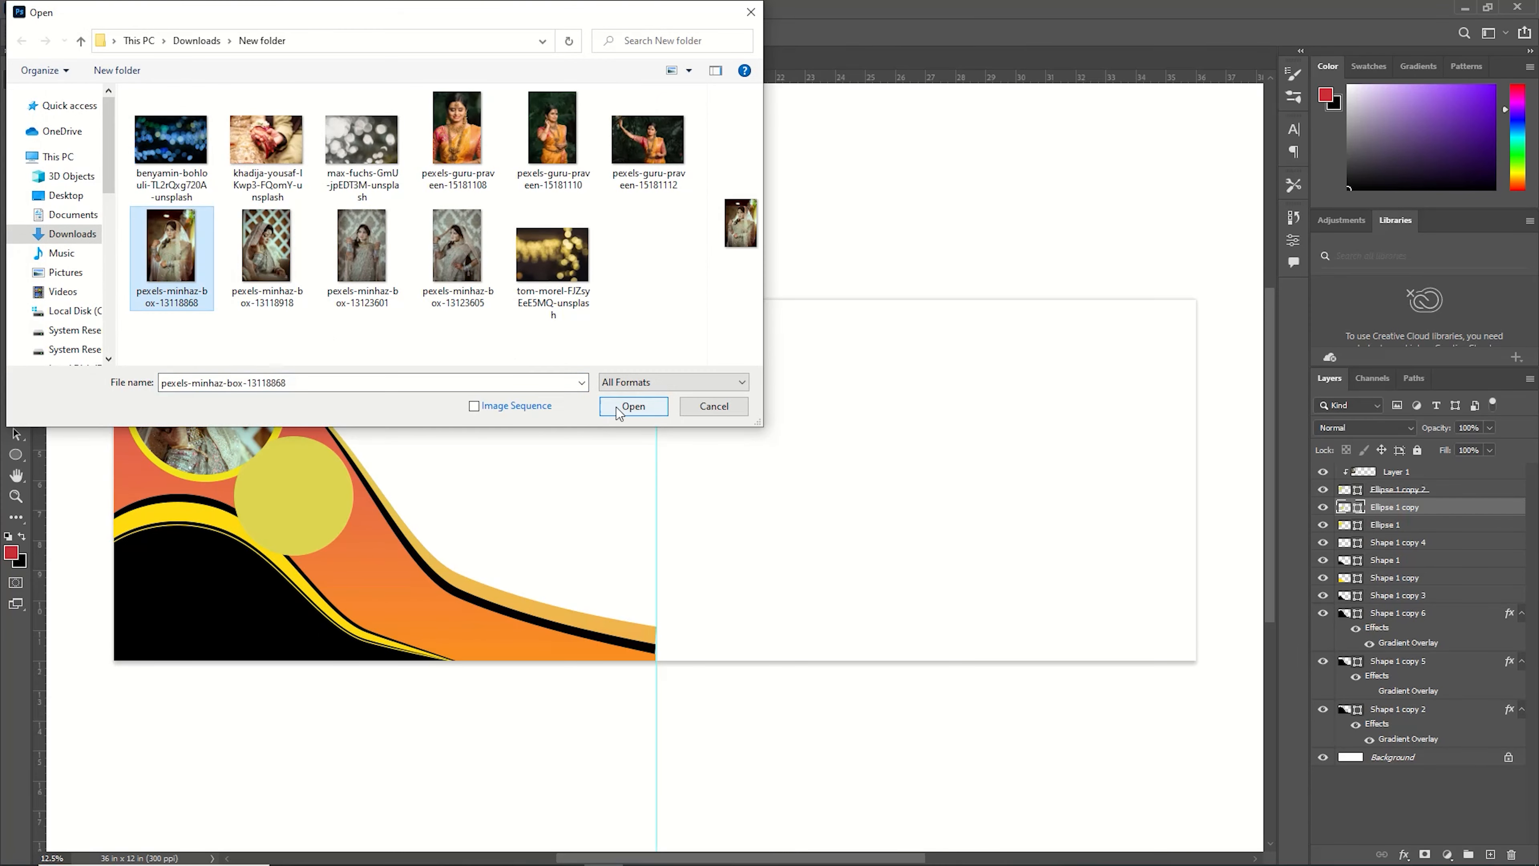
pyautogui.click(628, 410)
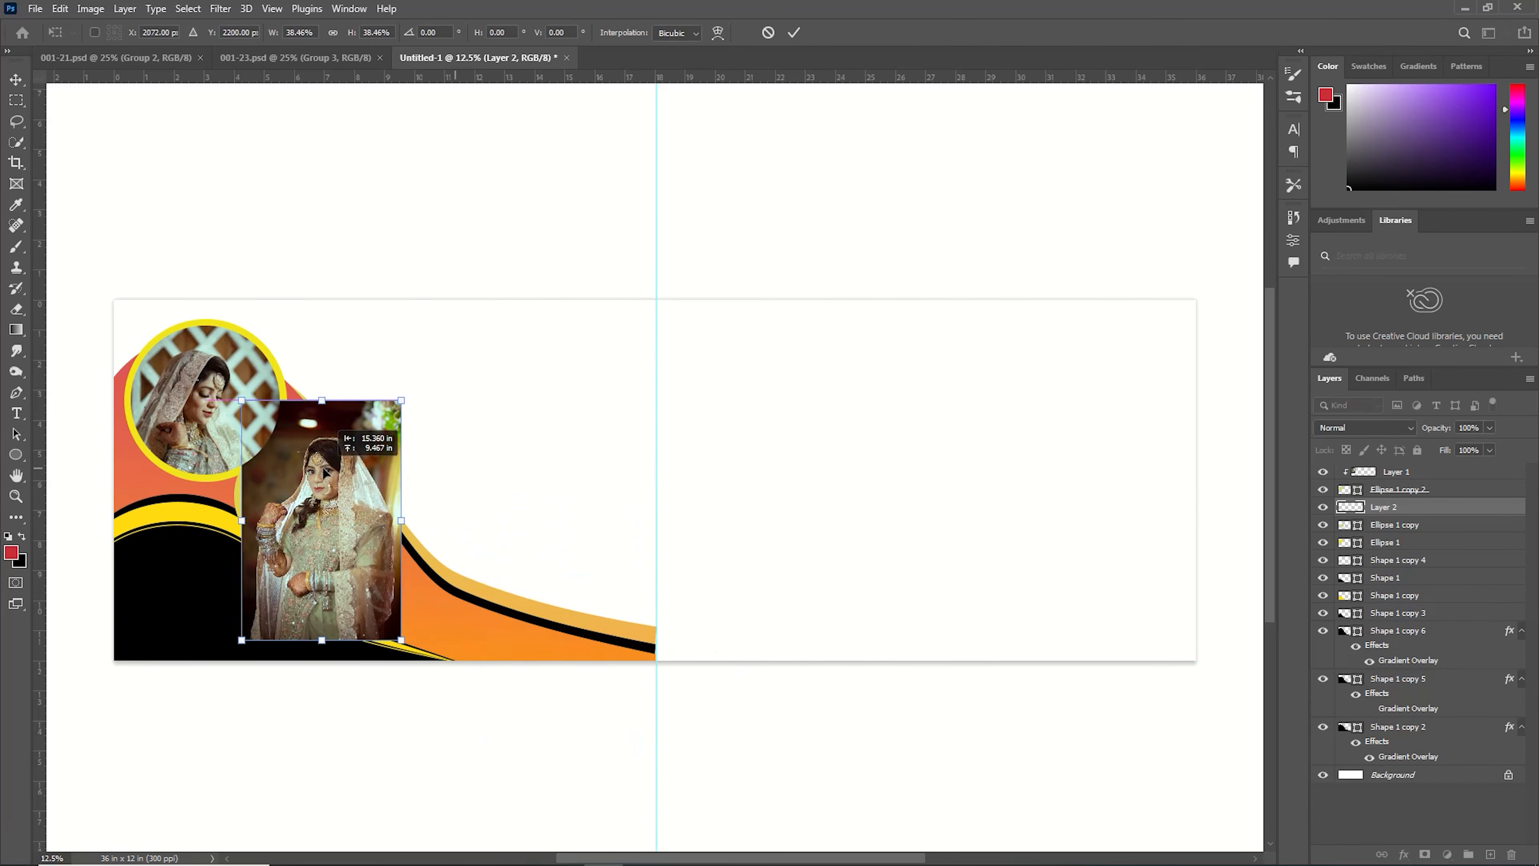
pyautogui.rightClick(1454, 507)
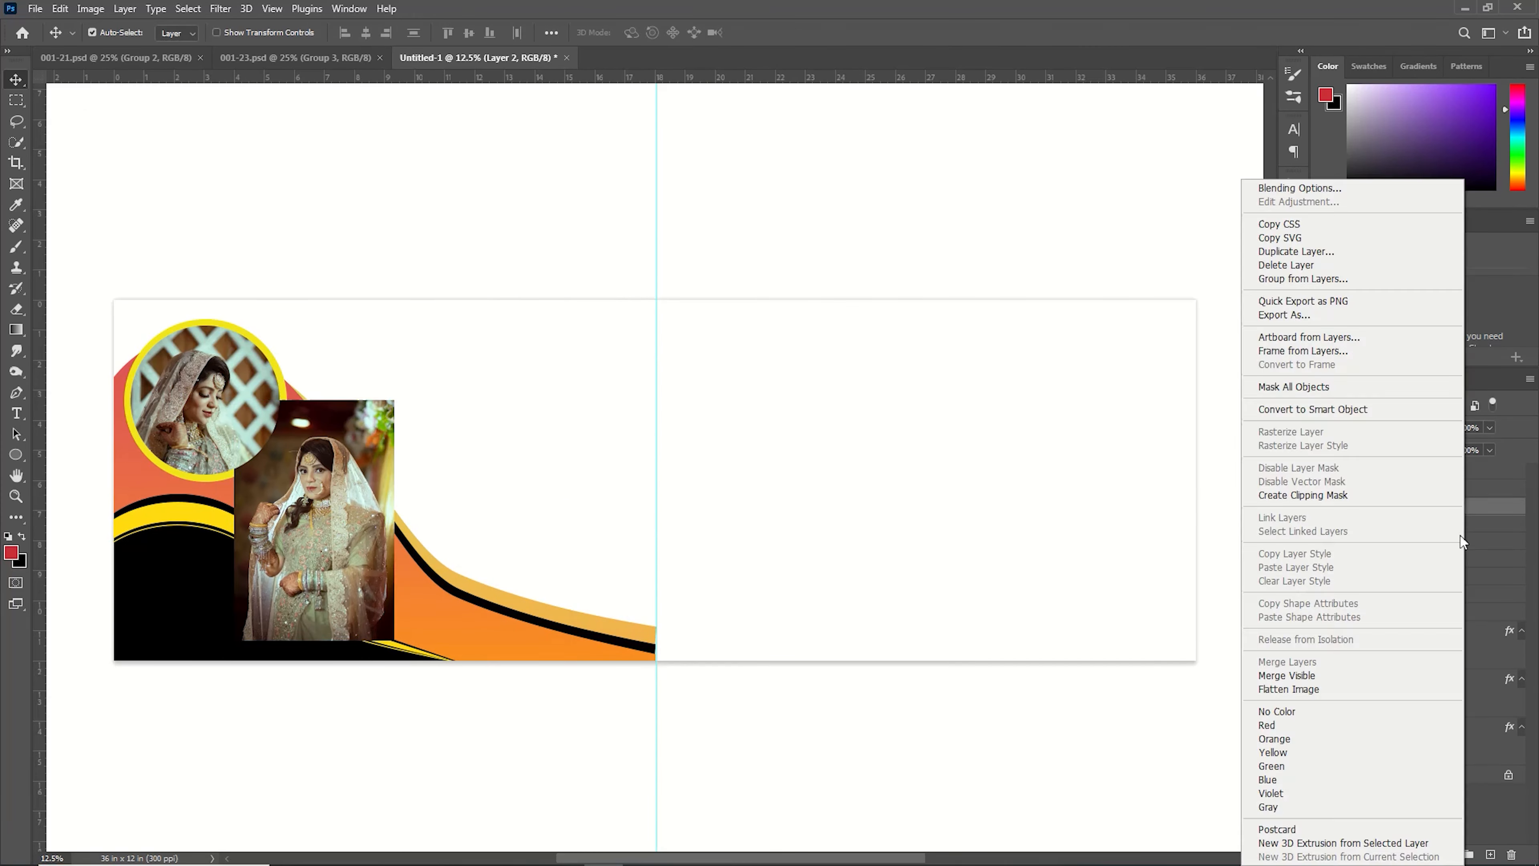
pyautogui.click(1236, 498)
# Scale the second photo to about 85% and fit it inside its circle.
pyautogui.hotkey('ctrl', 't')
pyautogui.moveTo(395, 399); pyautogui.dragTo(347, 414)
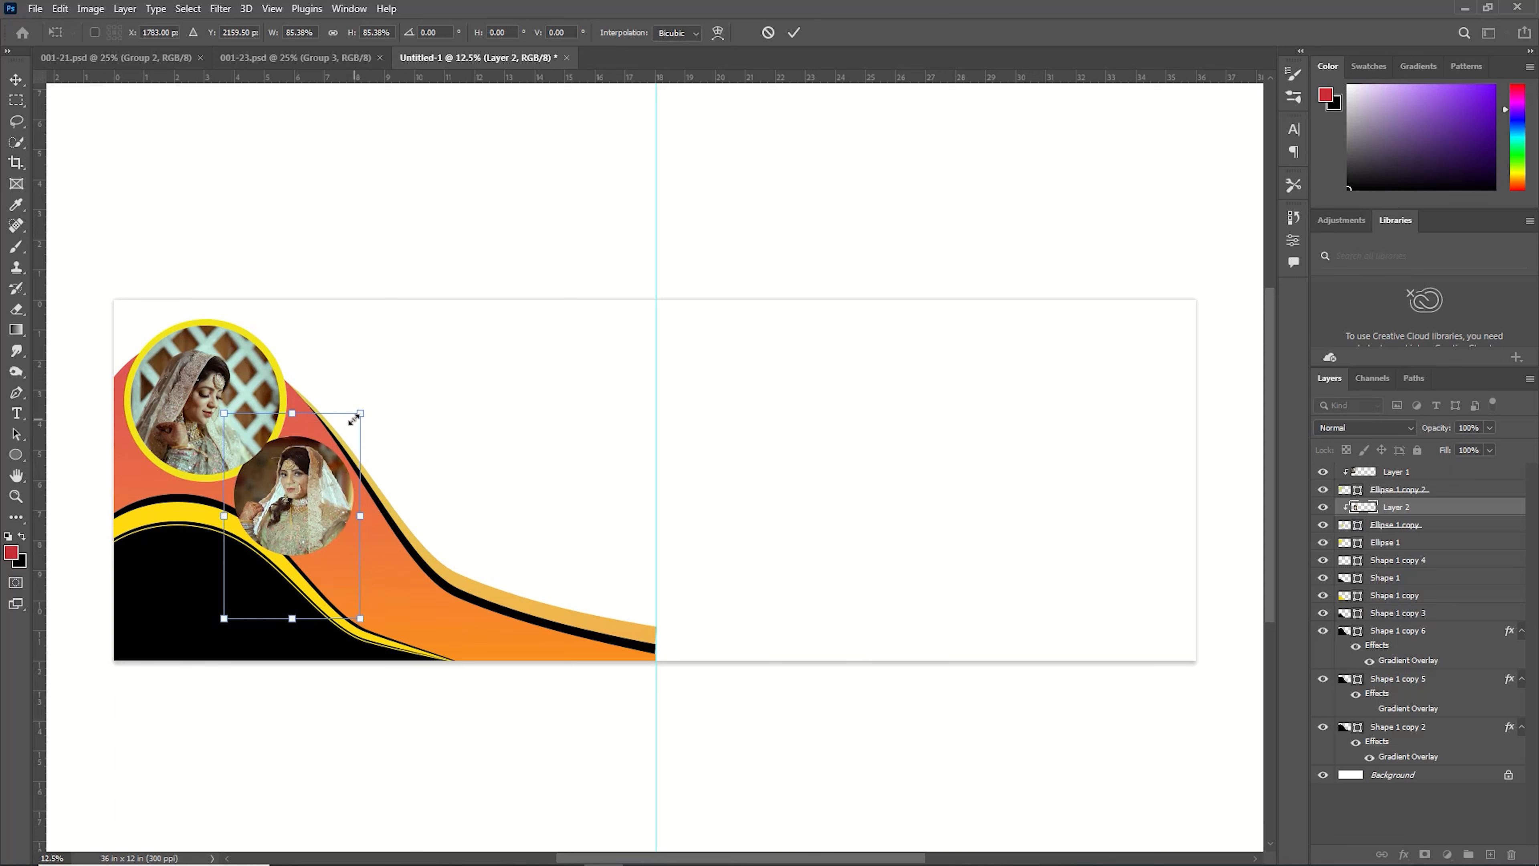
pyautogui.press('Return')
# Duplicate the yellow ring, scale it to about 112% around the second photo and reorder it in the layer stack.
pyautogui.click(278, 421)
pyautogui.click(1448, 526)
pyautogui.click(1437, 544)
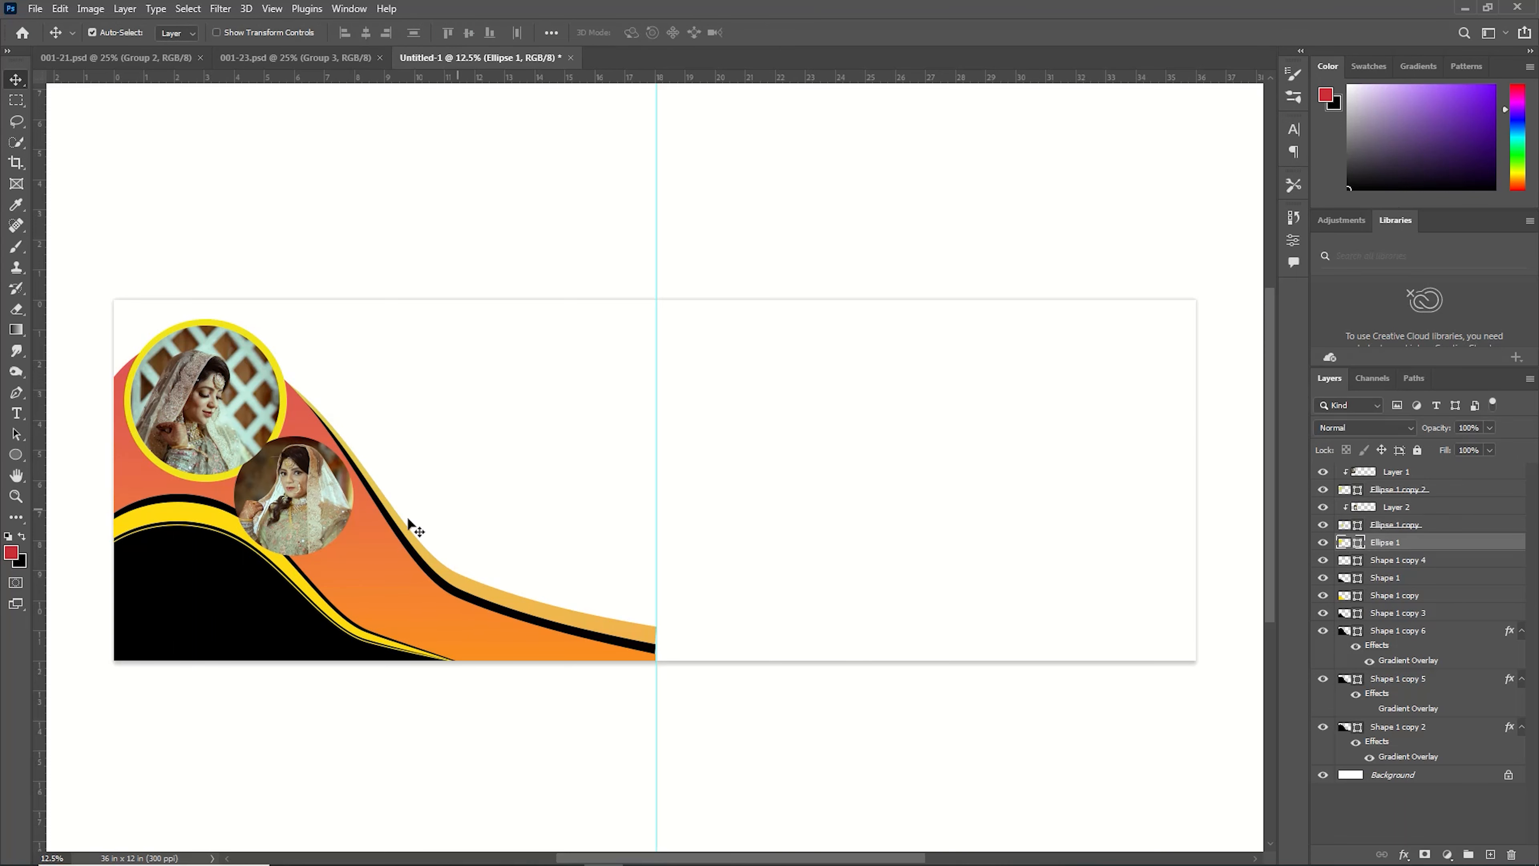
pyautogui.click(330, 520)
pyautogui.click(1412, 526)
pyautogui.hotkey('ctrl', 'j')
pyautogui.doubleClick(1349, 546)
pyautogui.click(1347, 507)
pyautogui.hotkey('ctrl', 't')
pyautogui.moveTo(353, 496); pyautogui.dragTo(364, 497)
pyautogui.press('Left')
pyautogui.press('Left')
pyautogui.press('Left')
pyautogui.press('Left')
pyautogui.press('Left')
pyautogui.press('Left')
pyautogui.press('Left')
pyautogui.press('Left')
pyautogui.press('Left')
pyautogui.press('Left')
pyautogui.press('Left')
pyautogui.press('Left')
pyautogui.press('Left')
pyautogui.press('Right')
pyautogui.press('Right')
pyautogui.press('Right')
pyautogui.press('Right')
pyautogui.press('Right')
pyautogui.press('Right')
pyautogui.press('Right')
pyautogui.press('Right')
pyautogui.press('Left')
pyautogui.press('Left')
pyautogui.press('Left')
pyautogui.press('Left')
pyautogui.press('Right')
pyautogui.press('Right')
pyautogui.press('Down')
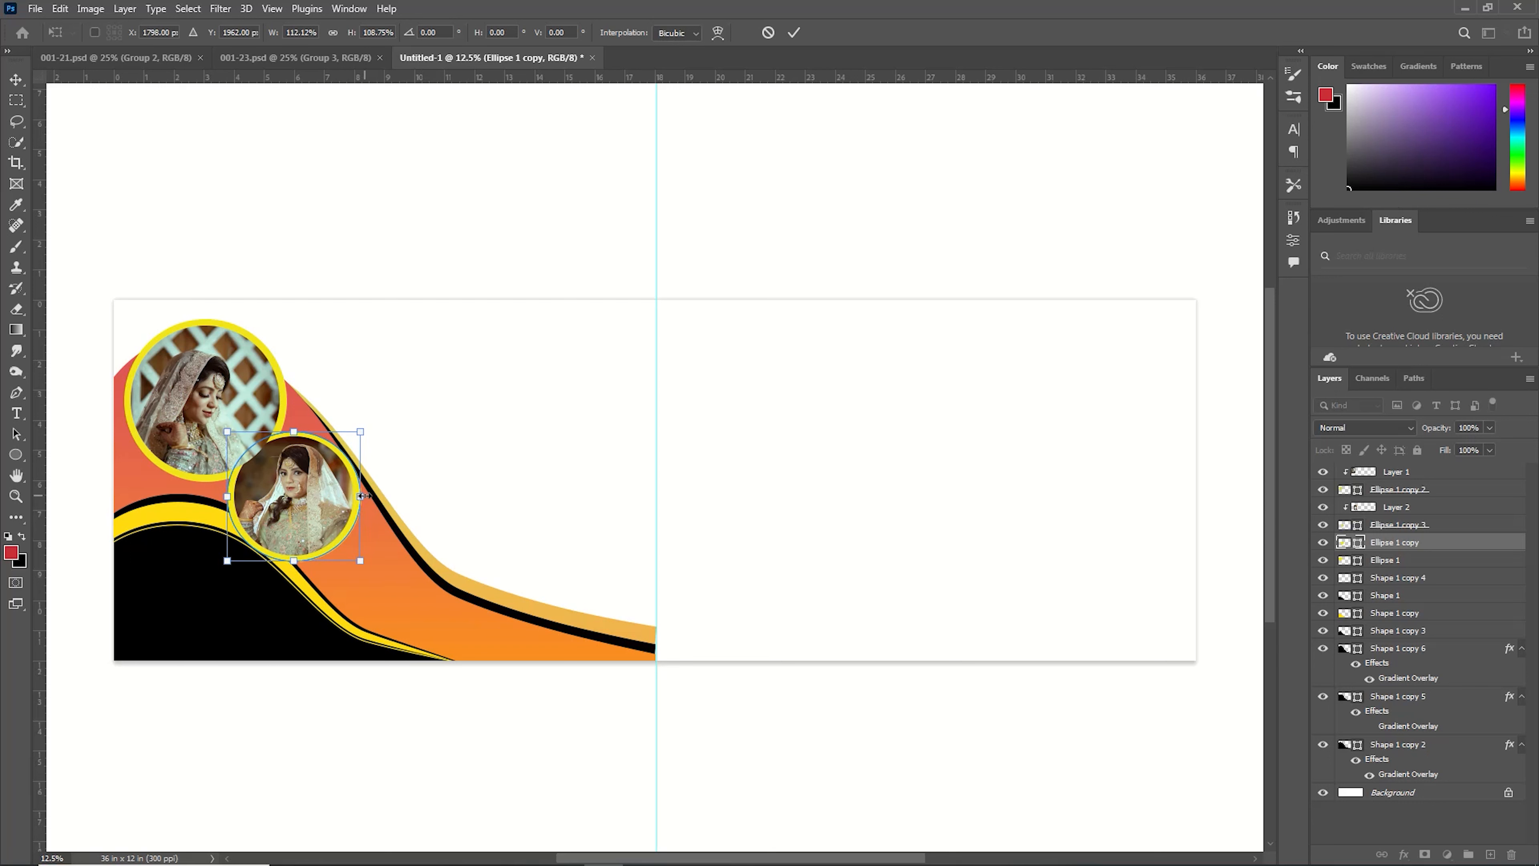
pyautogui.press('Right')
pyautogui.press('Right')
pyautogui.press('Left')
pyautogui.press('Return')
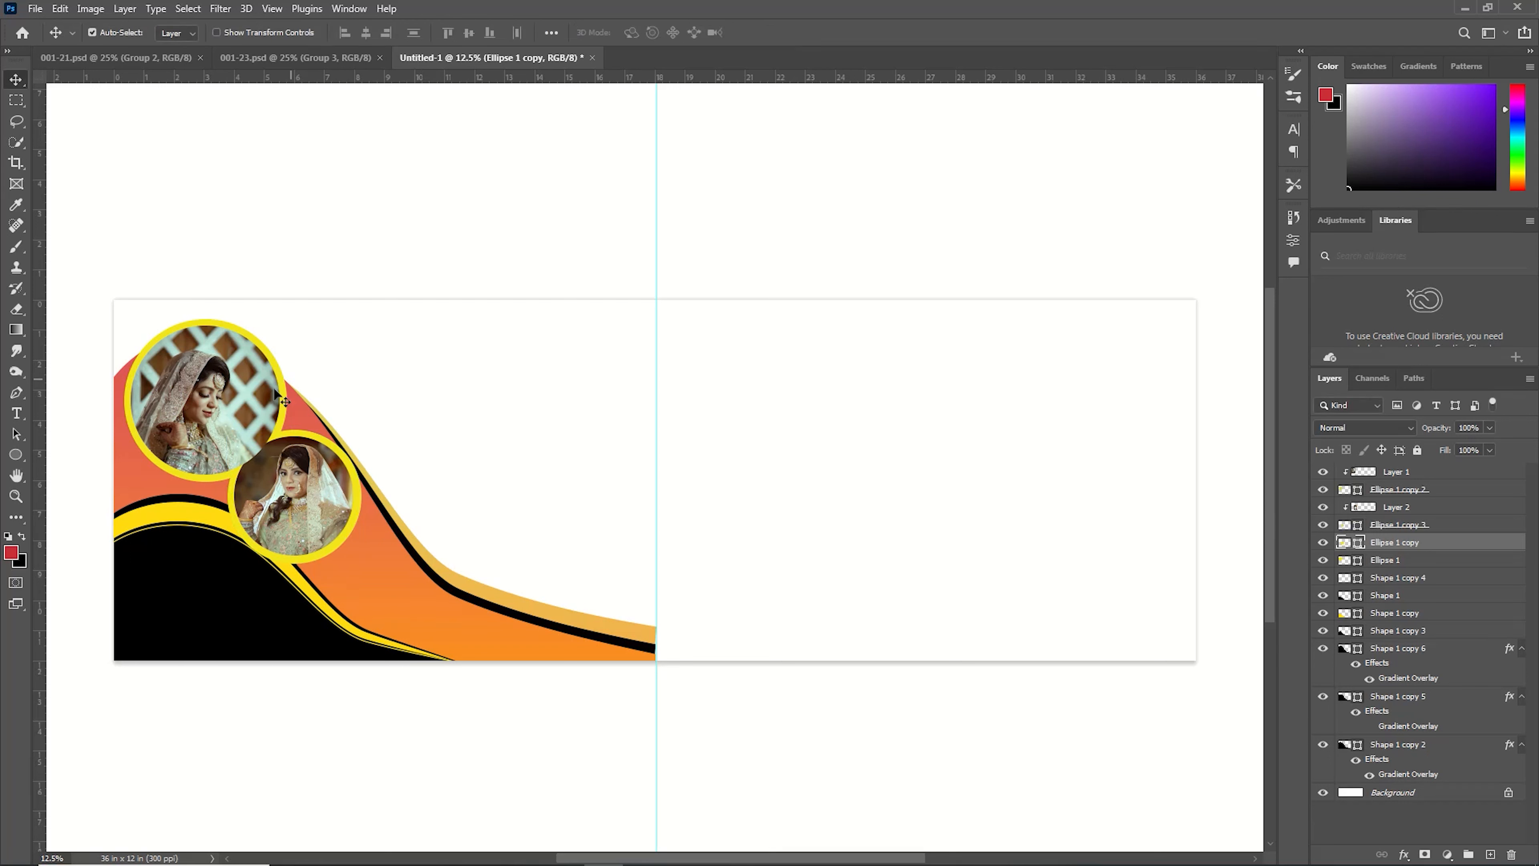
pyautogui.click(1394, 472)
pyautogui.moveTo(1404, 561); pyautogui.dragTo(1405, 500)
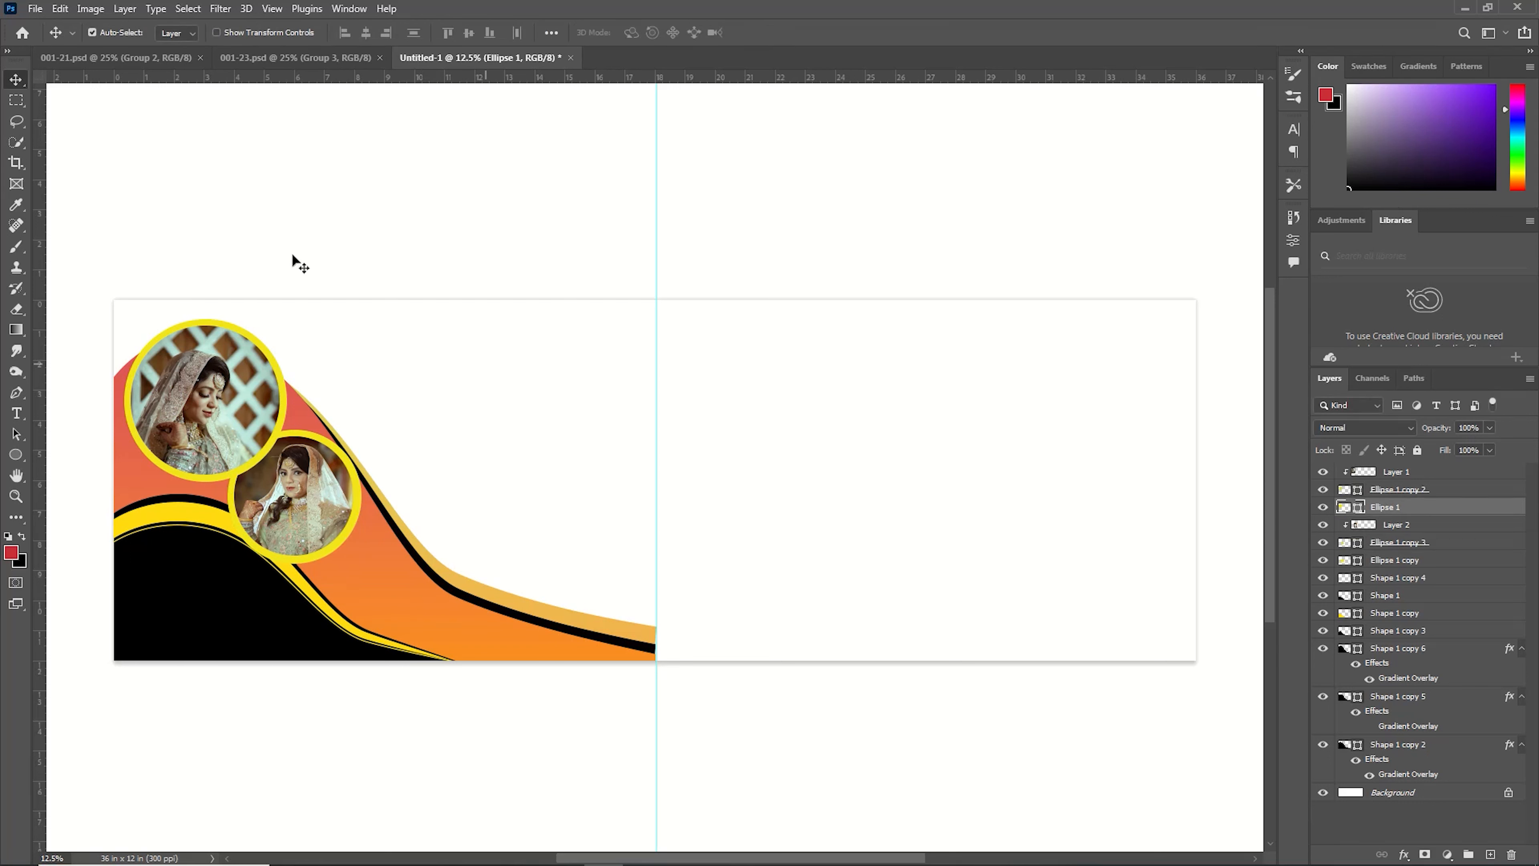
# Duplicate a circle and place the copy, scaled to about 81%, on the wave below the second photo.
pyautogui.click(337, 531)
pyautogui.click(1377, 545)
pyautogui.hotkey('ctrl', 'j')
pyautogui.click(1377, 565)
pyautogui.hotkey('ctrl', 't')
pyautogui.hotkey('shift', 'Down')
pyautogui.hotkey('shift', 'Down')
pyautogui.hotkey('shift', 'Down')
pyautogui.hotkey('shift', 'Right')
pyautogui.hotkey('shift', 'Right')
pyautogui.hotkey('shift', 'Right')
pyautogui.hotkey('shift', 'Right')
pyautogui.hotkey('shift', 'Right')
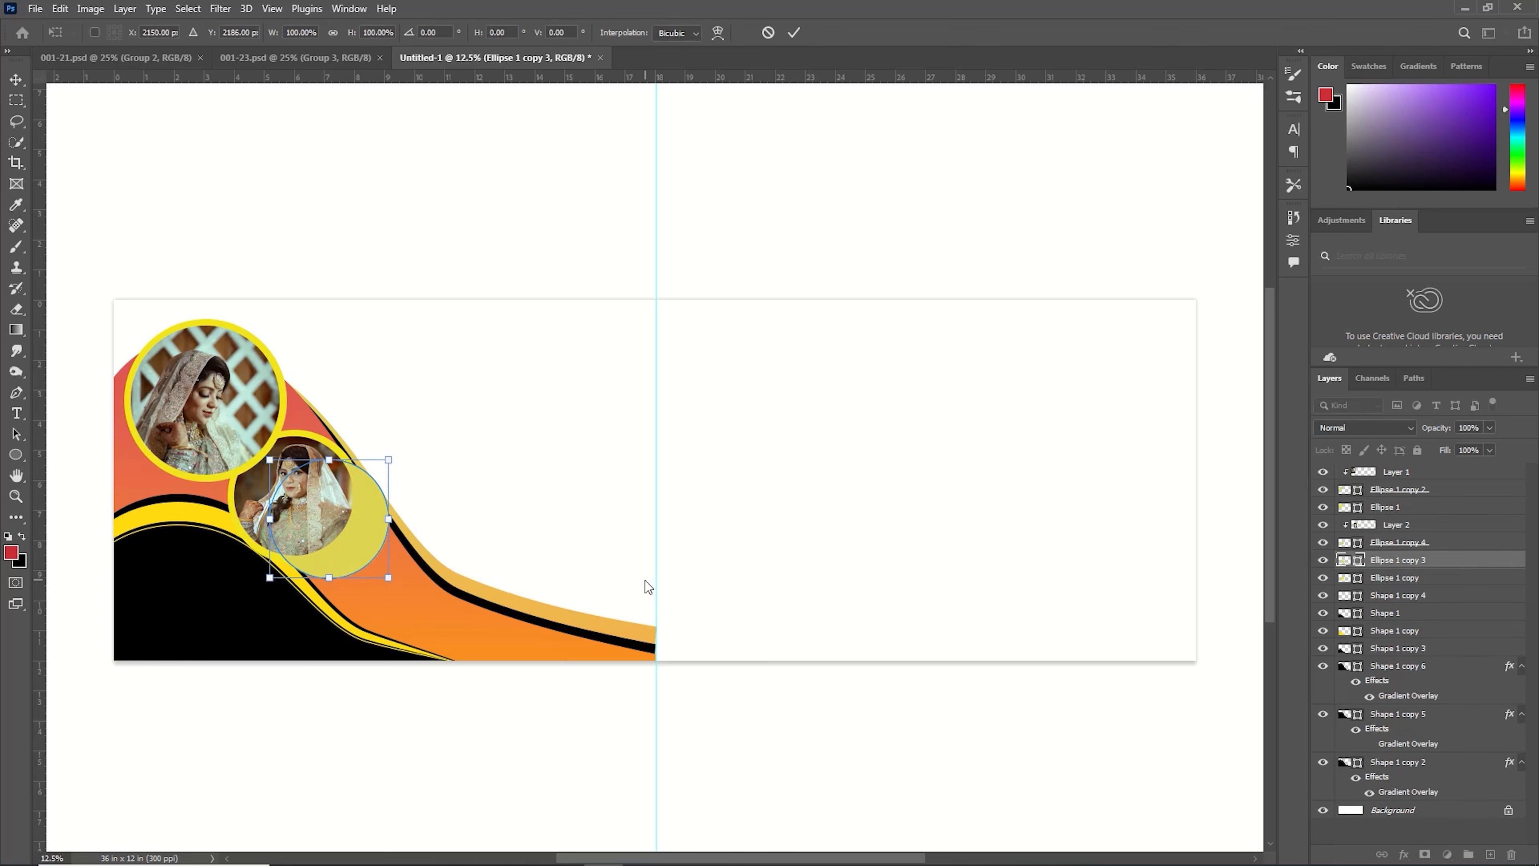
pyautogui.hotkey('shift', 'Down')
pyautogui.hotkey('shift', 'Down')
pyautogui.hotkey('shift', 'Down')
pyautogui.hotkey('shift', 'Down')
pyautogui.hotkey('shift', 'Down')
pyautogui.hotkey('shift', 'Down')
pyautogui.hotkey('shift', 'Down')
pyautogui.hotkey('shift', 'Right')
pyautogui.hotkey('shift', 'Right')
pyautogui.hotkey('shift', 'Right')
pyautogui.hotkey('shift', 'Right')
pyautogui.hotkey('shift', 'Right')
pyautogui.moveTo(309, 636); pyautogui.dragTo(323, 617)
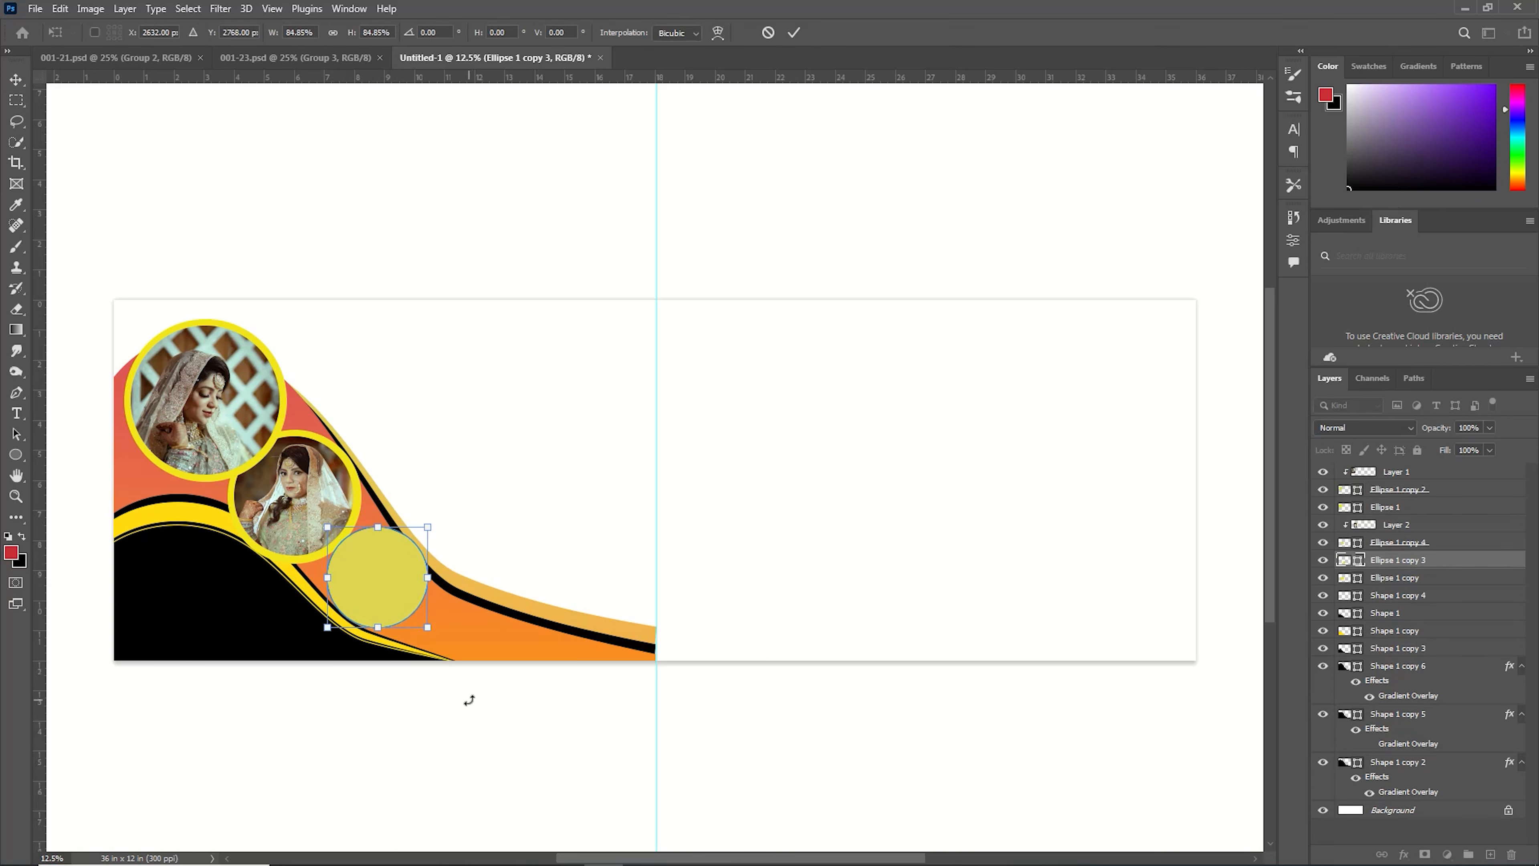
pyautogui.hotkey('shift', 'Left')
pyautogui.hotkey('shift', 'Left')
pyautogui.hotkey('shift', 'Down')
pyautogui.hotkey('shift', 'Down')
pyautogui.hotkey('shift', 'Right')
pyautogui.hotkey('shift', 'Right')
pyautogui.hotkey('shift', 'Up')
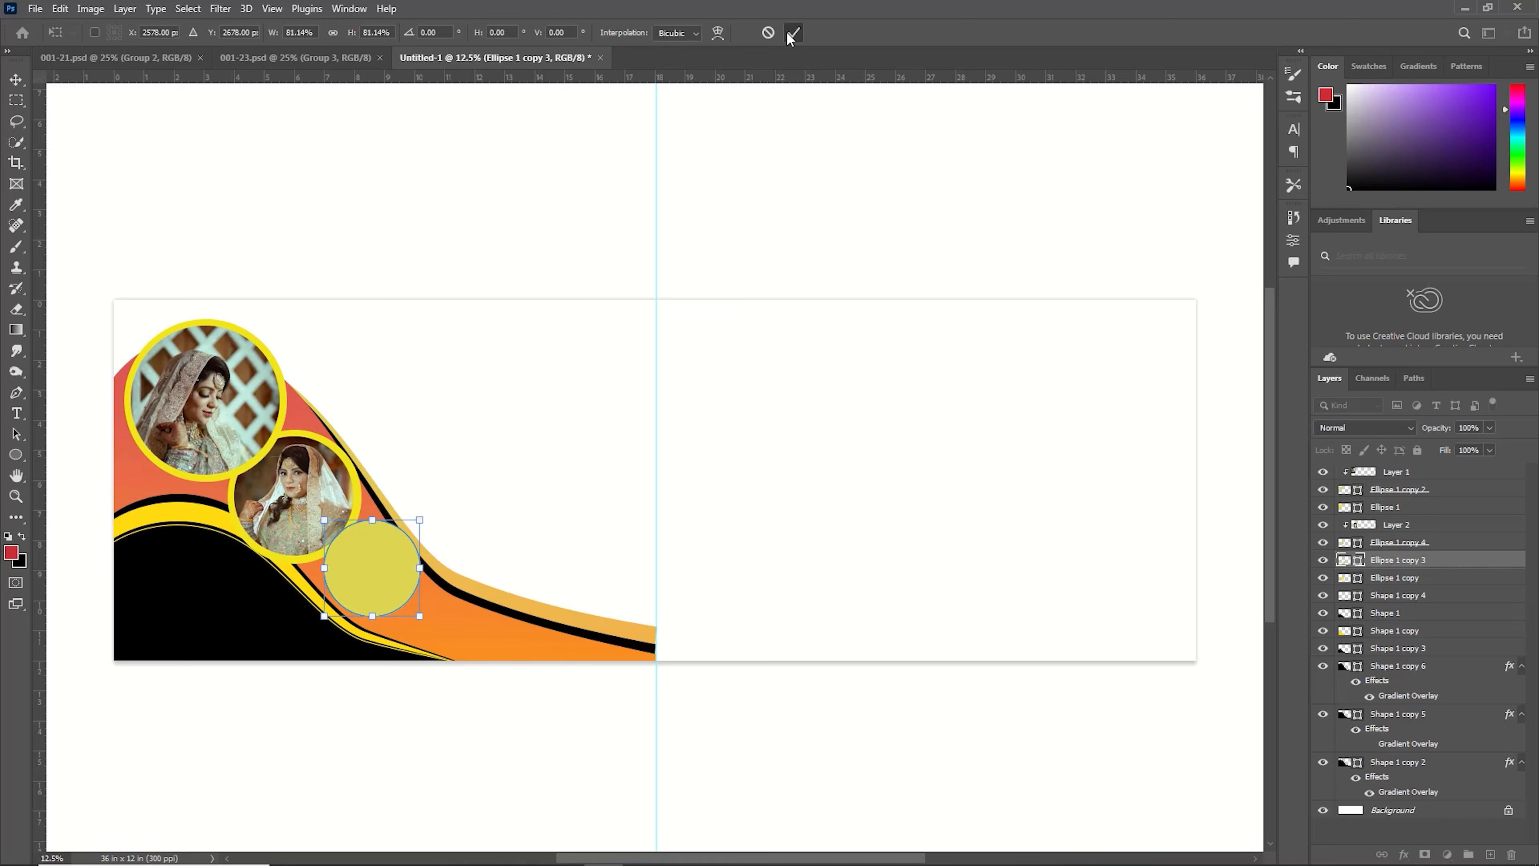
pyautogui.click(794, 33)
# Open the photo pexels-minhaz-box-13123601, cut all of it and close its document without saving.
pyautogui.click(35, 10)
pyautogui.click(47, 39)
pyautogui.doubleClick(362, 258)
pyautogui.hotkey('ctrl', 'a')
pyautogui.hotkey('ctrl', 'x')
pyautogui.hotkey('ctrl', 'w')
pyautogui.press('n')
# Paste the photo into the banner, scale it down and move it over the third circle.
pyautogui.hotkey('ctrl', 'v')
pyautogui.hotkey('ctrl', 't')
pyautogui.moveTo(446, 299); pyautogui.dragTo(714, 700)
pyautogui.moveTo(788, 758); pyautogui.dragTo(371, 546)
pyautogui.press('Return')
# Clip the photo to the third circle and scale it to about 85% inside it.
pyautogui.keyDown('alt'); pyautogui.click(1385, 569); pyautogui.keyUp('alt')
pyautogui.hotkey('ctrl', 't')
pyautogui.moveTo(447, 488); pyautogui.dragTo(424, 518)
pyautogui.moveTo(376, 582); pyautogui.dragTo(379, 556)
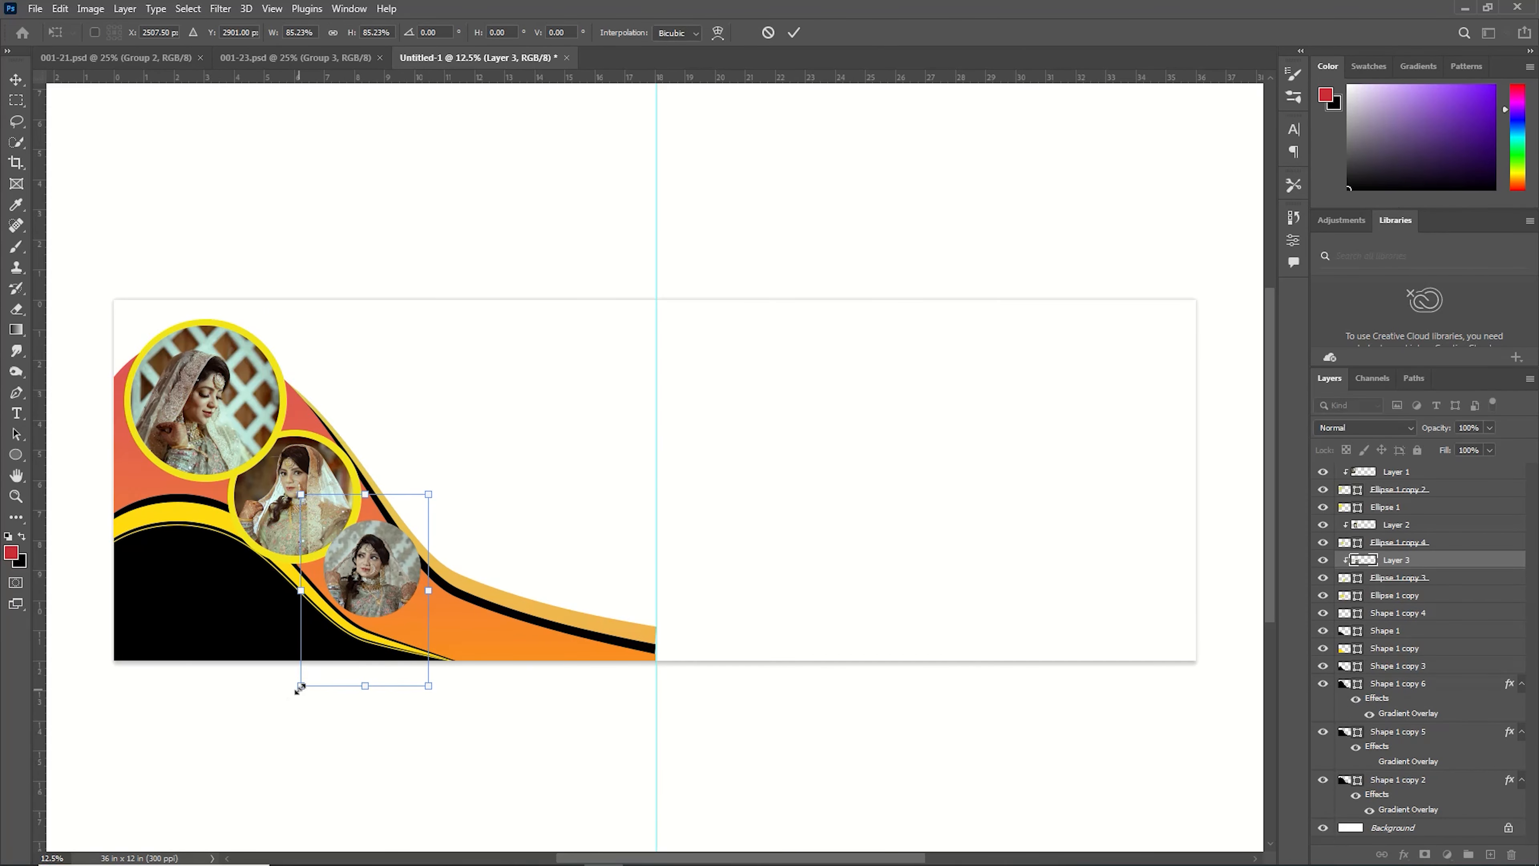
pyautogui.moveTo(300, 686); pyautogui.dragTo(317, 661)
pyautogui.moveTo(430, 579)
pyautogui.mouseDown()
pyautogui.moveTo(377, 580)
pyautogui.moveTo(438, 574)
pyautogui.mouseUp()
pyautogui.click(794, 33)
# Duplicate the third circle, colour the copy yellow and scale it to about 114% as a ring around the photo.
pyautogui.click(1381, 580)
pyautogui.hotkey('ctrl', 'j')
pyautogui.doubleClick(1345, 595)
pyautogui.click(1354, 512)
pyautogui.hotkey('ctrl', 't')
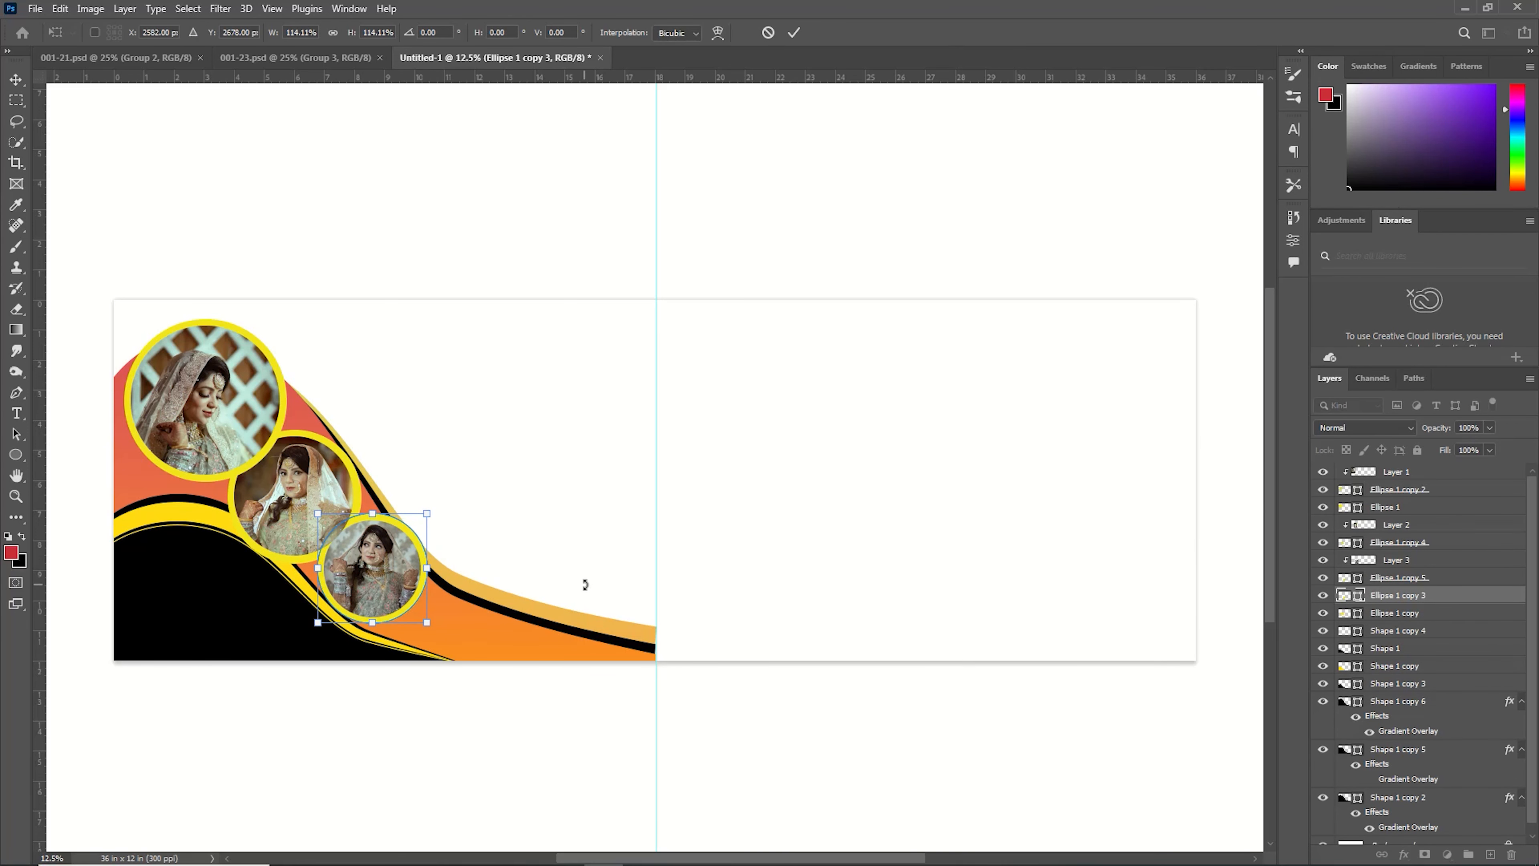
pyautogui.press('Return')
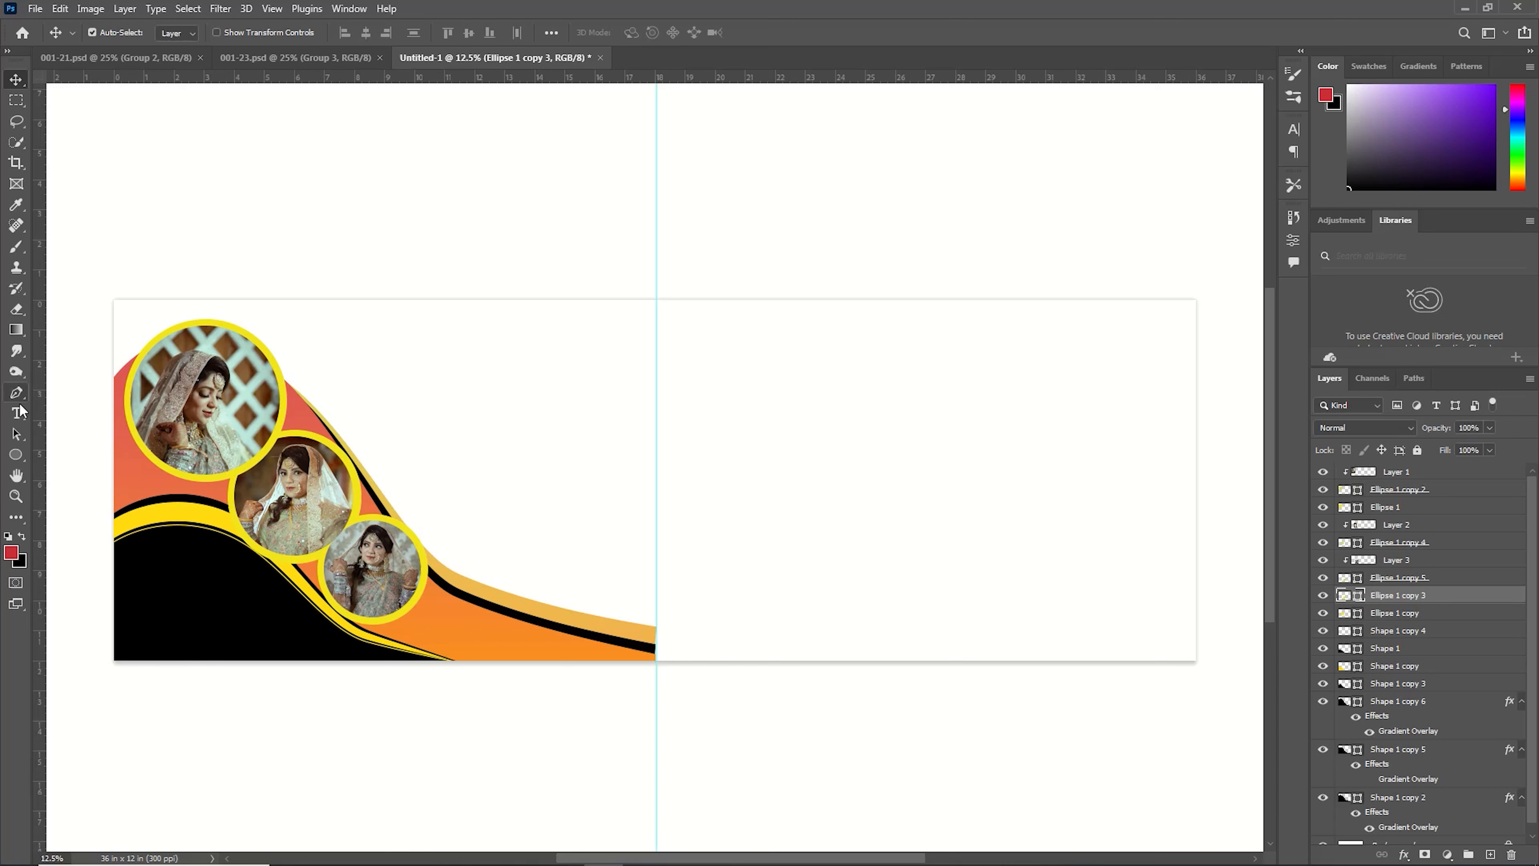
# Add a new layer above the background and fill it with a horizontal gradient from pale green cde8ce to orange ee933d.
pyautogui.click(18, 329)
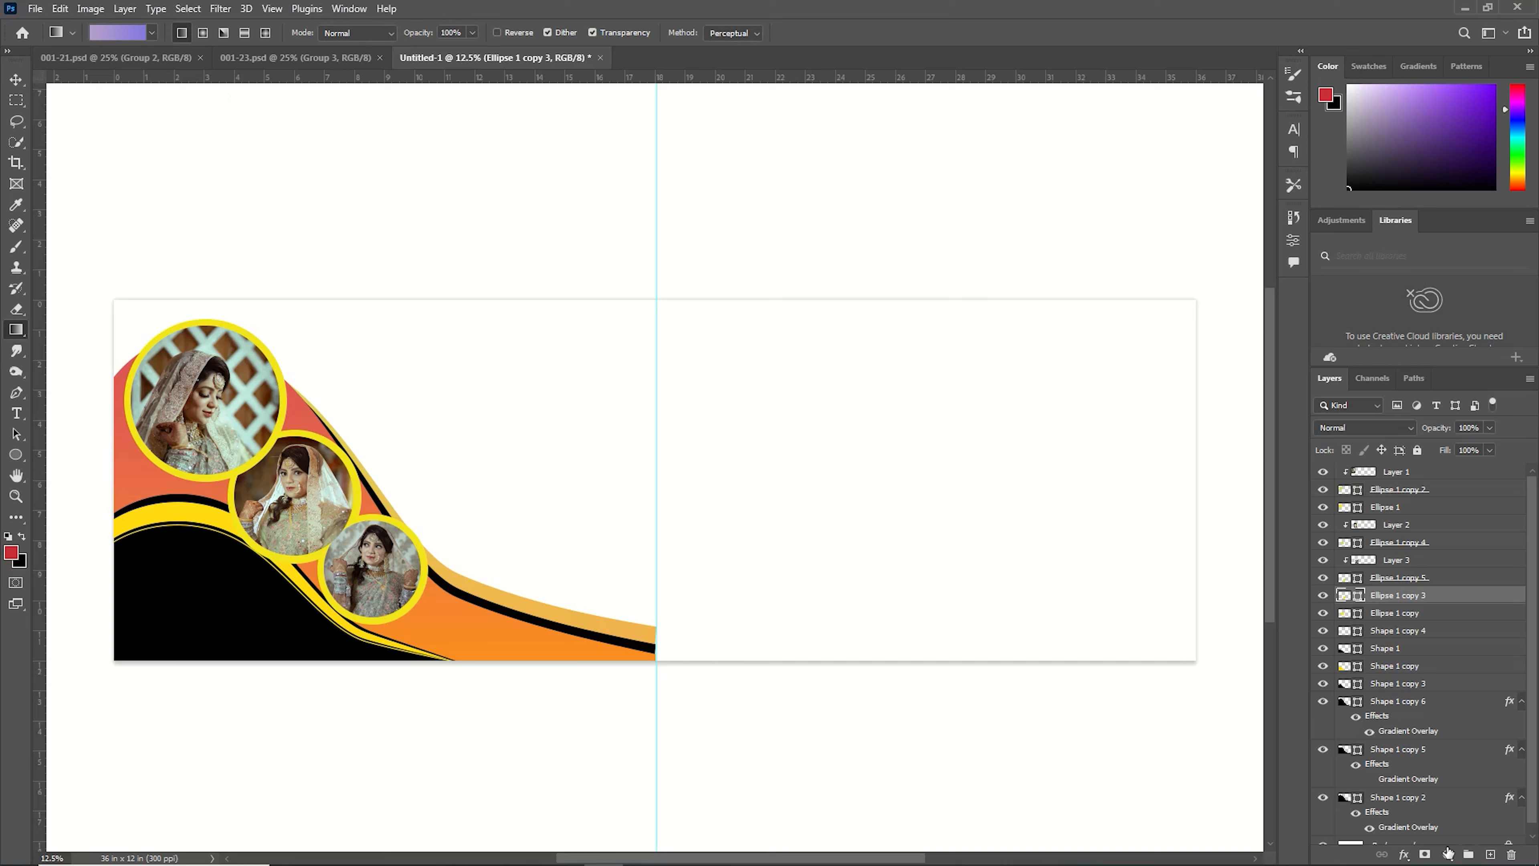
pyautogui.click(1490, 855)
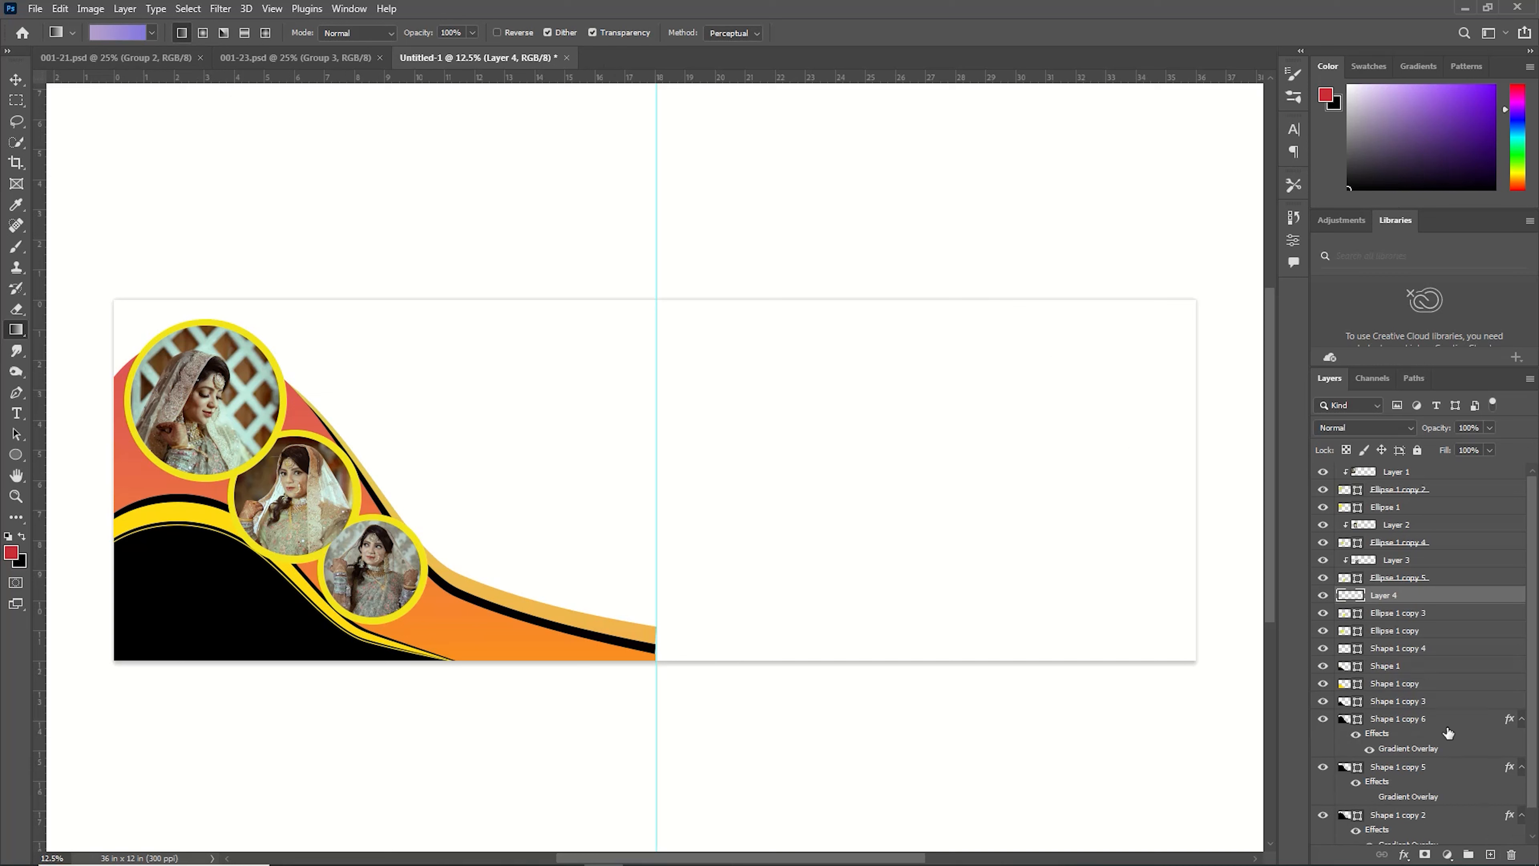
pyautogui.moveTo(1385, 588); pyautogui.dragTo(1443, 828)
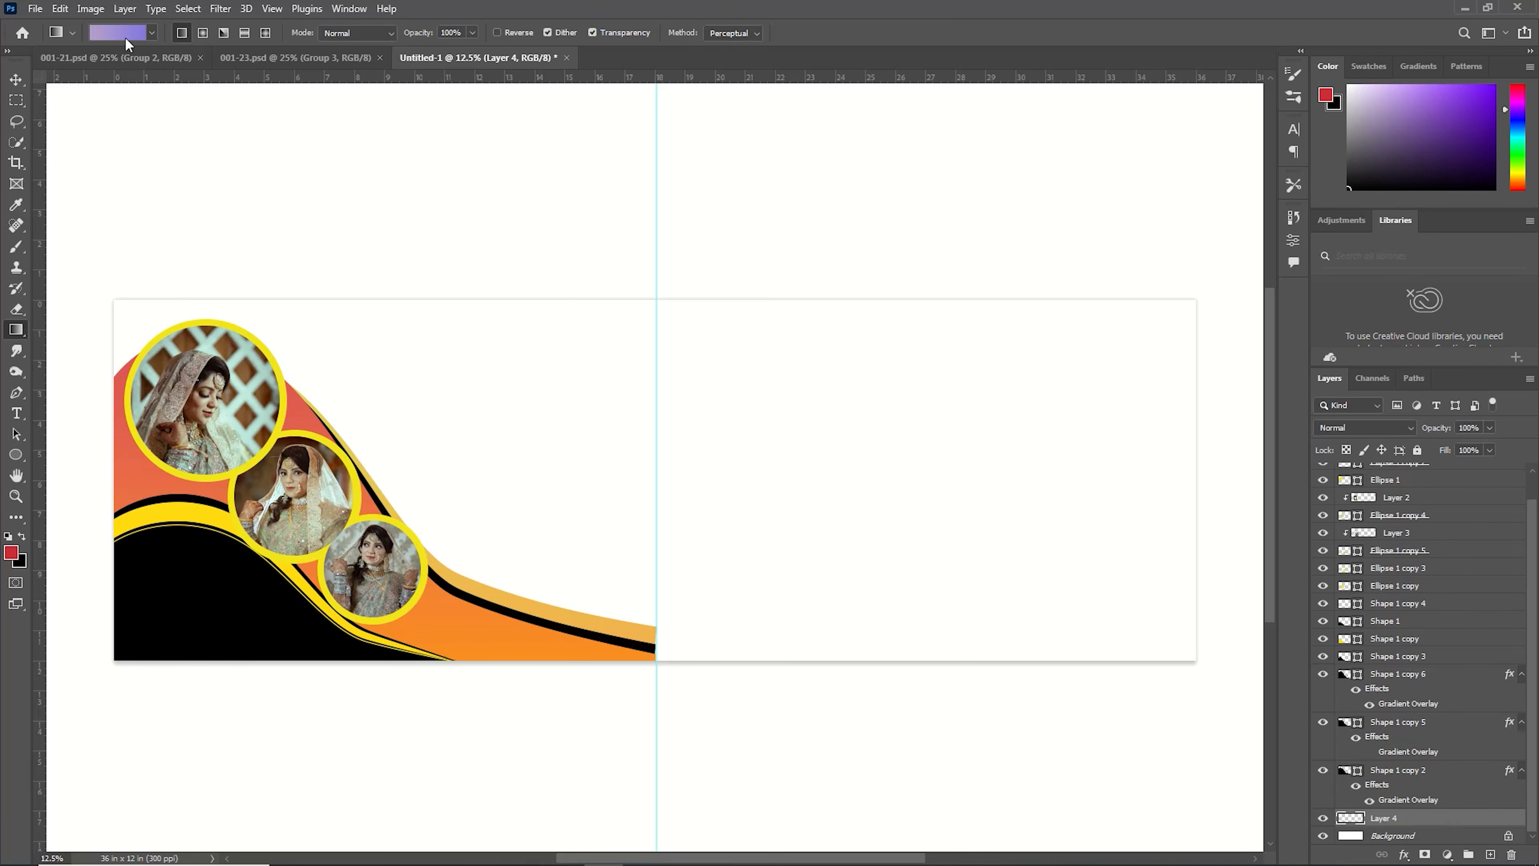
pyautogui.click(90, 33)
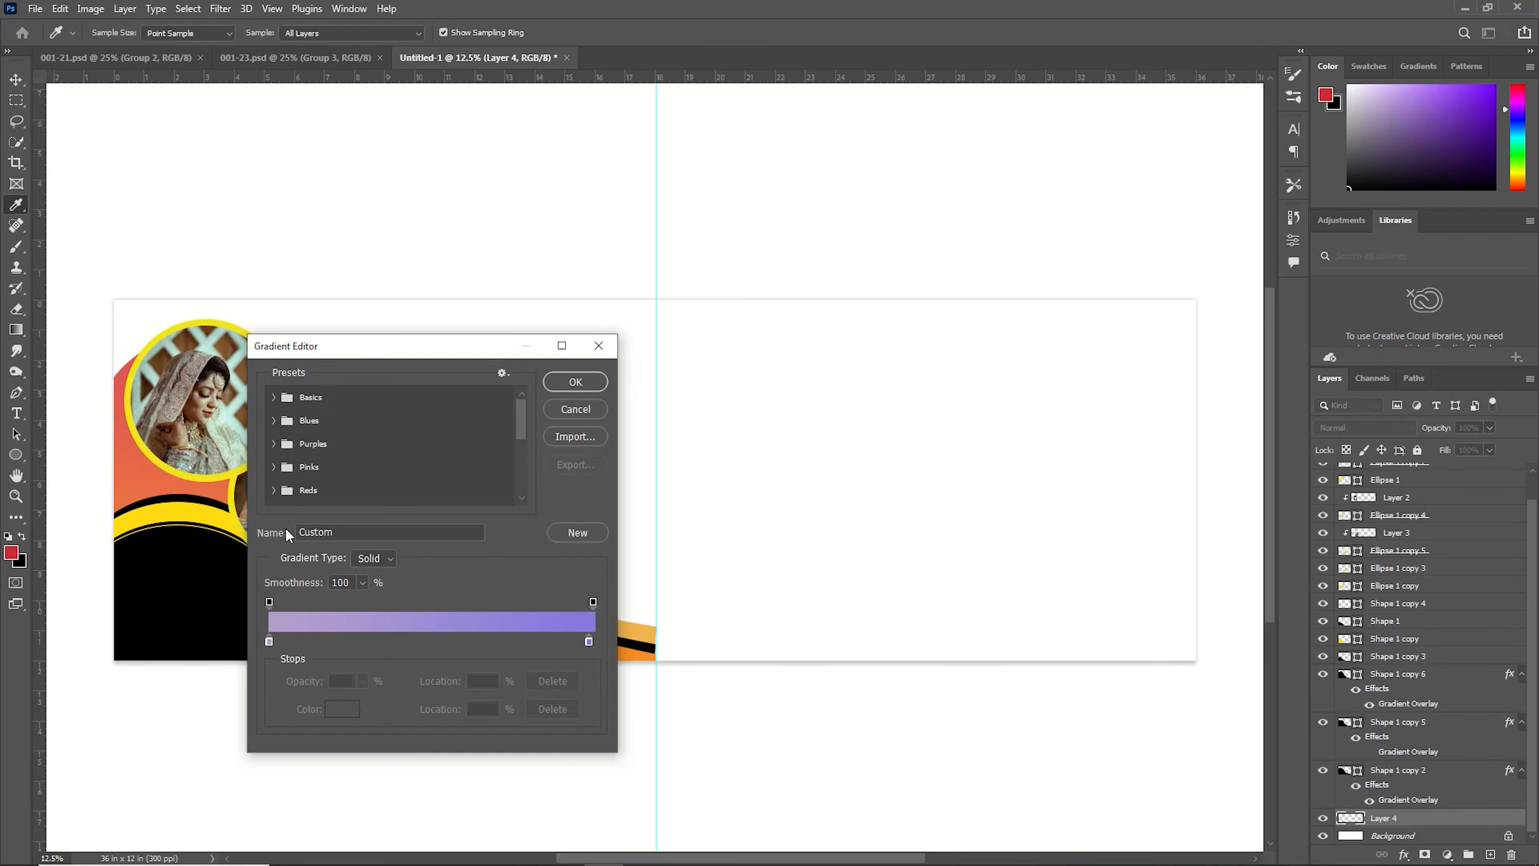
pyautogui.click(267, 641)
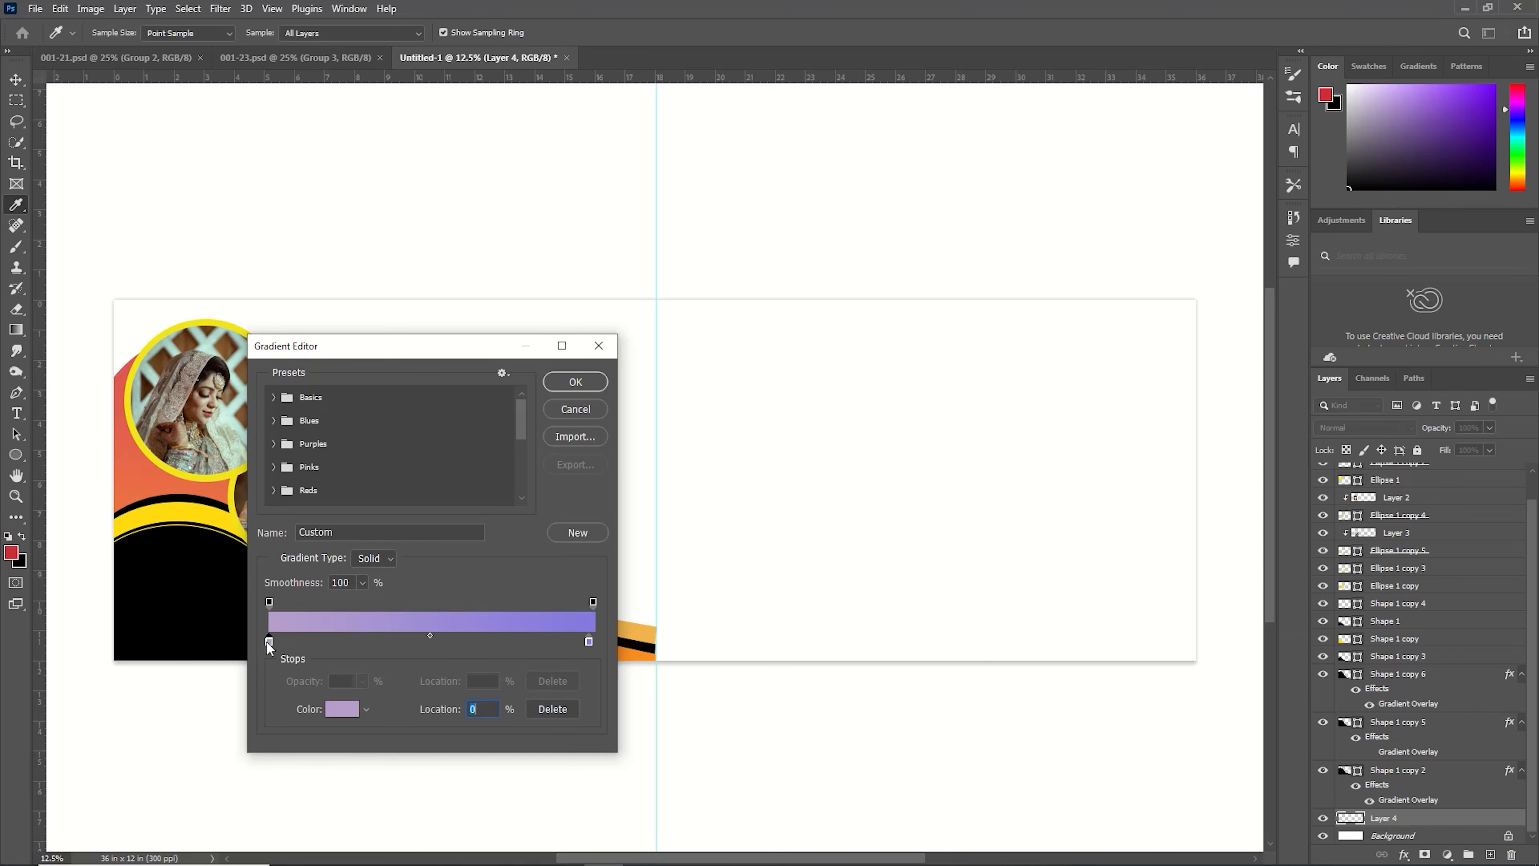
pyautogui.doubleClick(268, 642)
pyautogui.click(223, 444)
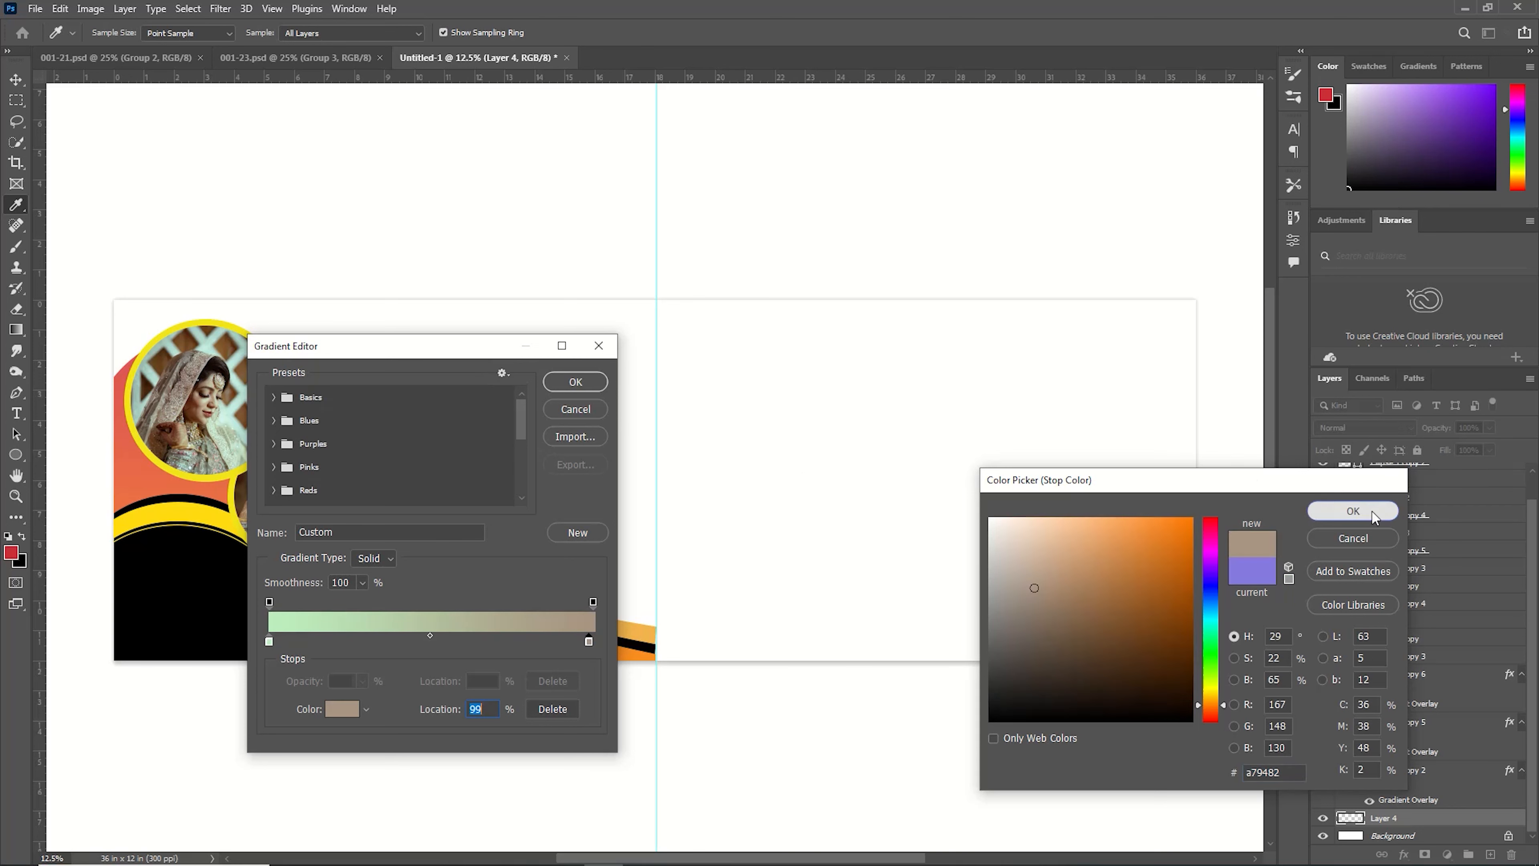
pyautogui.click(1361, 509)
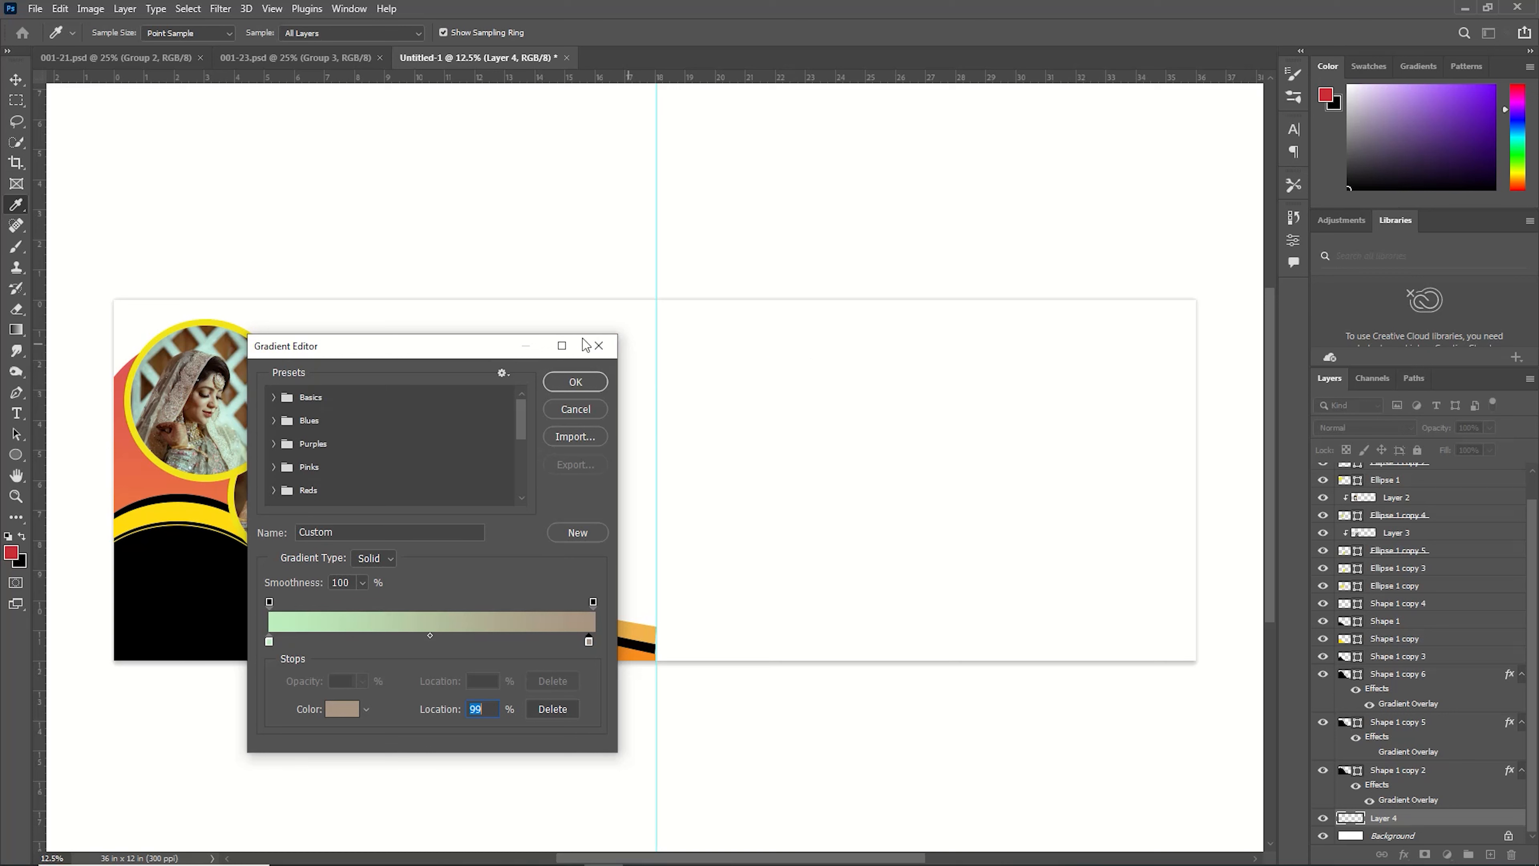
pyautogui.doubleClick(586, 641)
pyautogui.click(1146, 530)
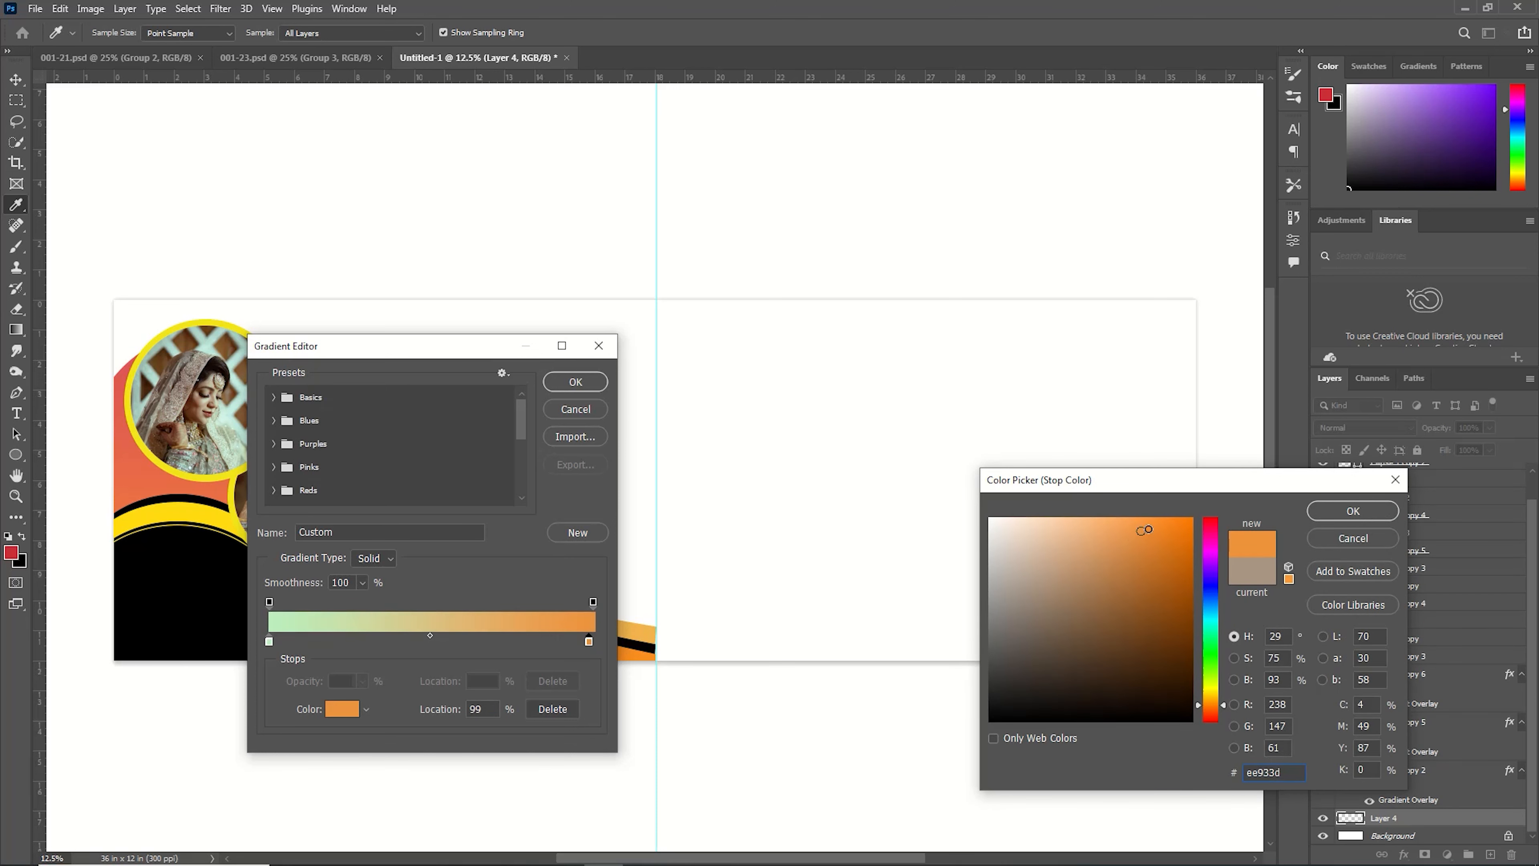
pyautogui.click(1353, 511)
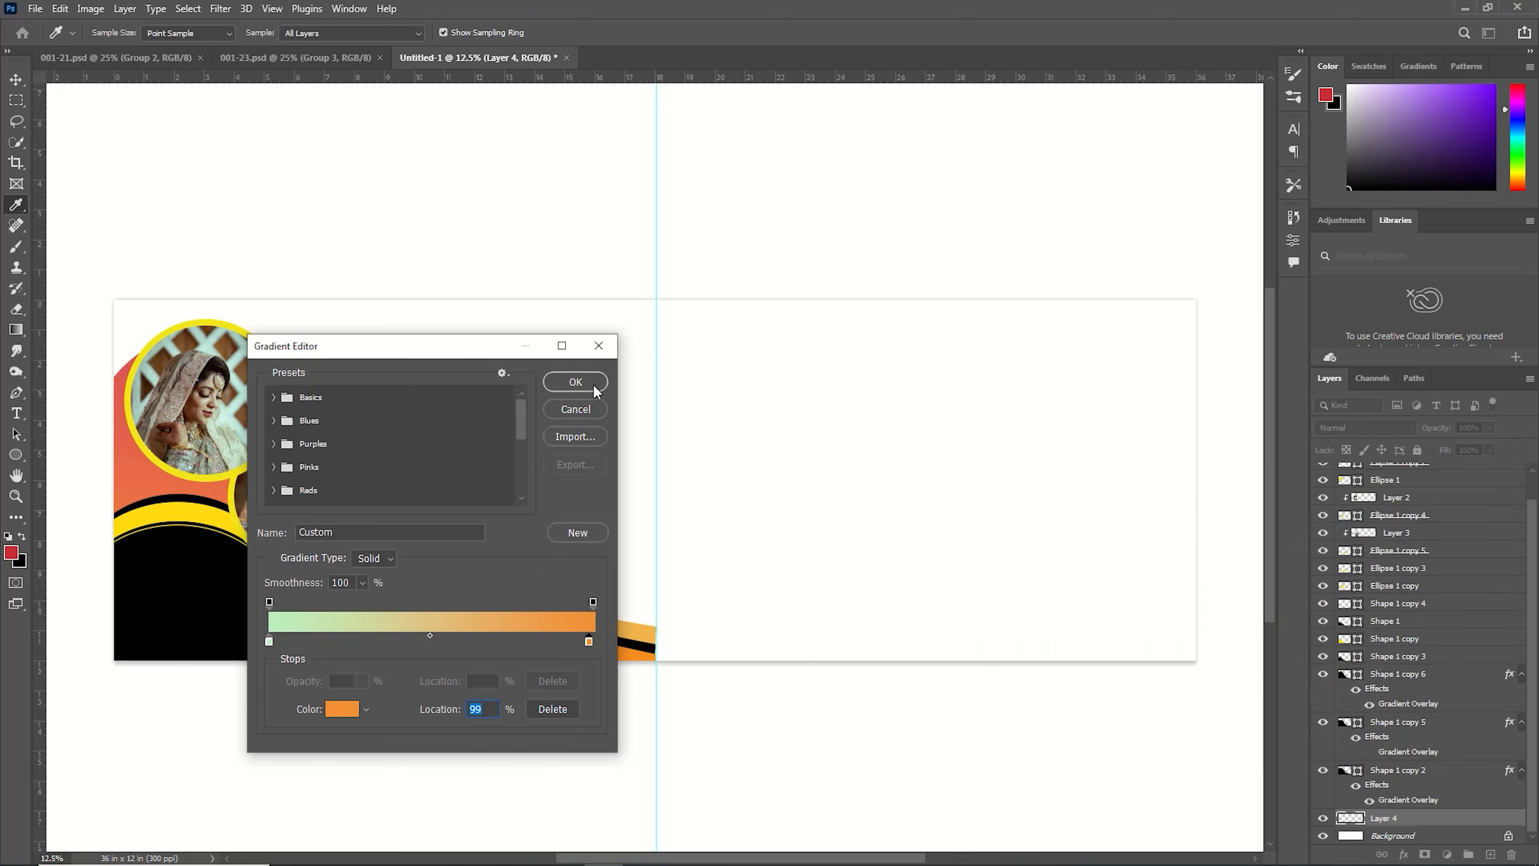
pyautogui.click(575, 382)
pyautogui.moveTo(105, 485); pyautogui.dragTo(873, 476)
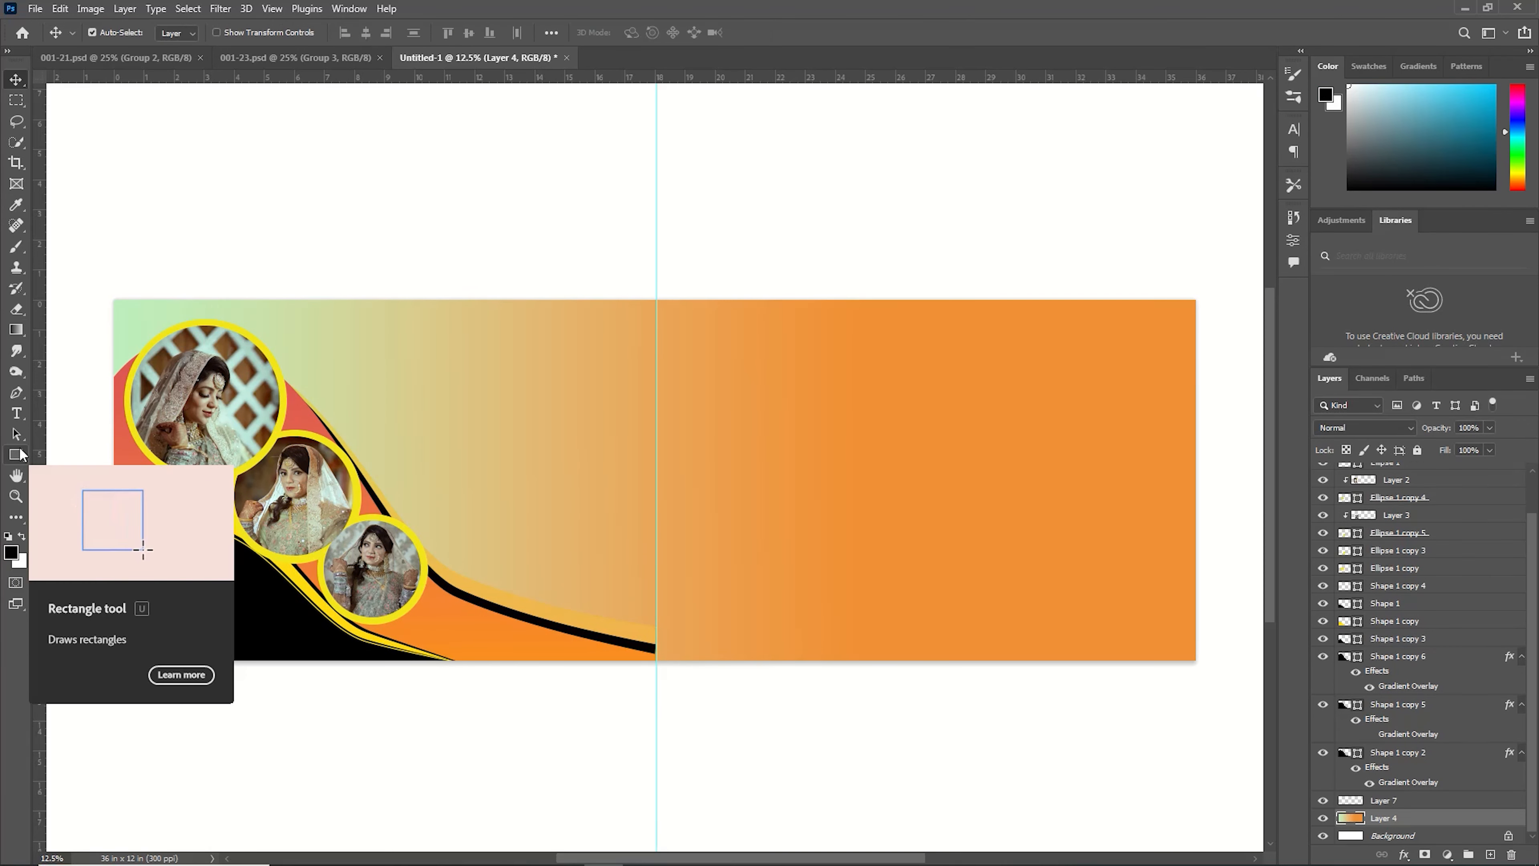
# Draw a rectangle over the banner's left half, about 18.35 × 13.07 in, and fill it blue.
pyautogui.click(20, 454)
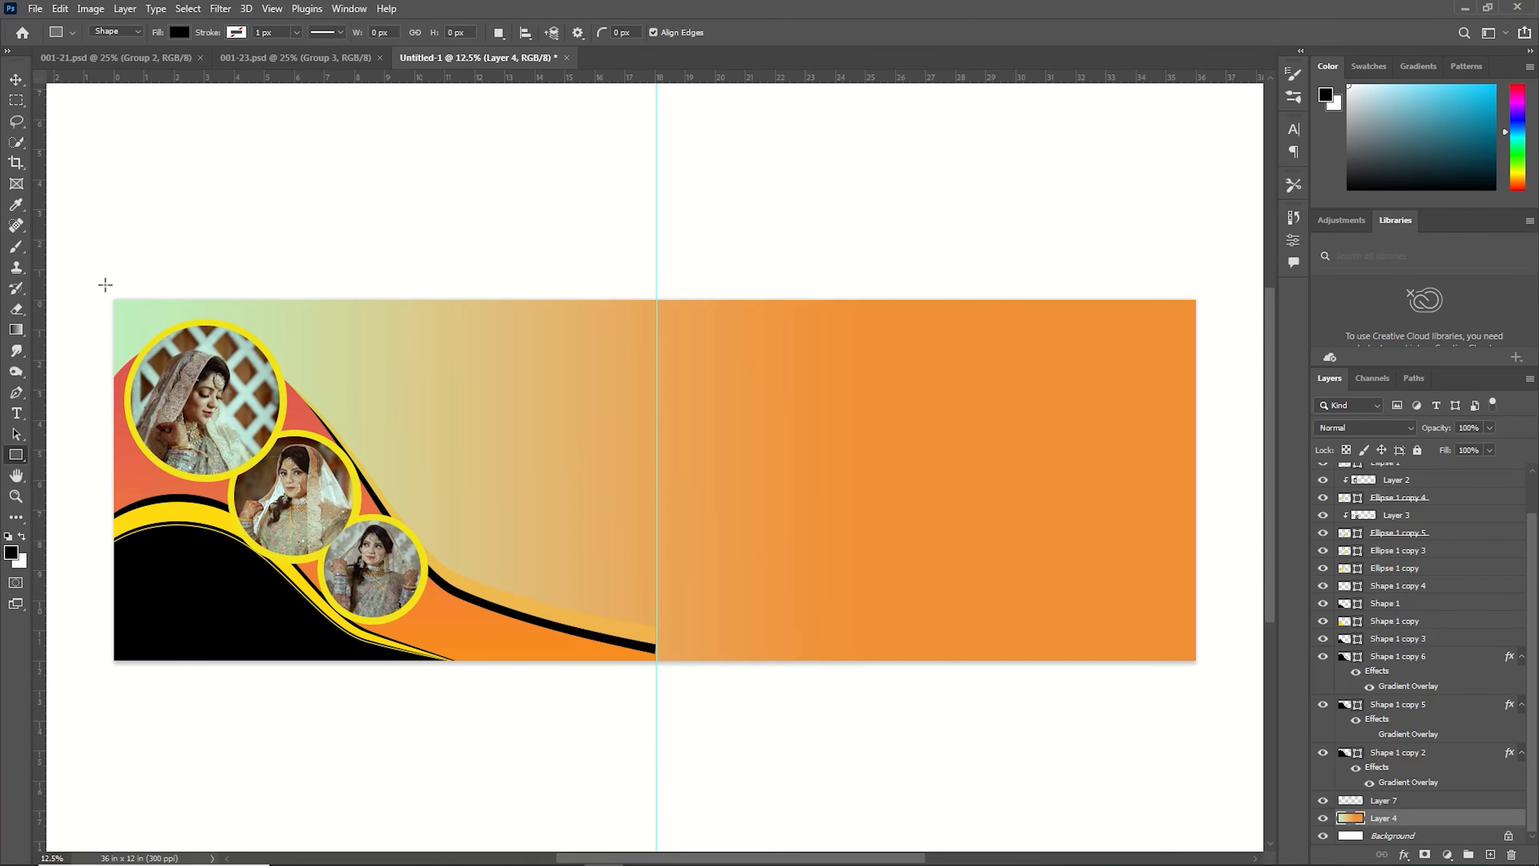
pyautogui.moveTo(105, 283); pyautogui.dragTo(656, 676)
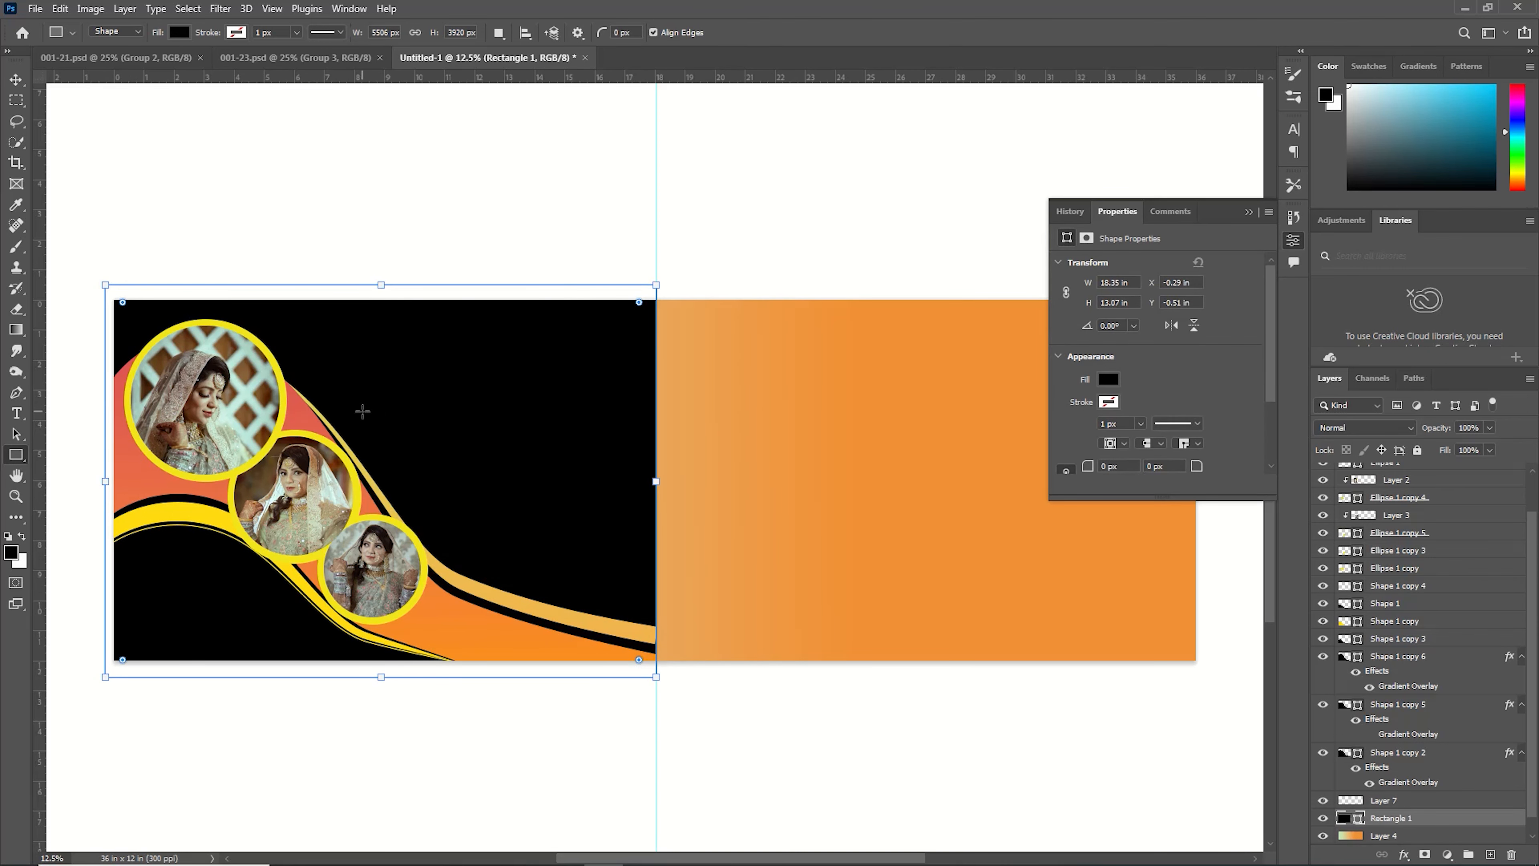
pyautogui.click(1109, 379)
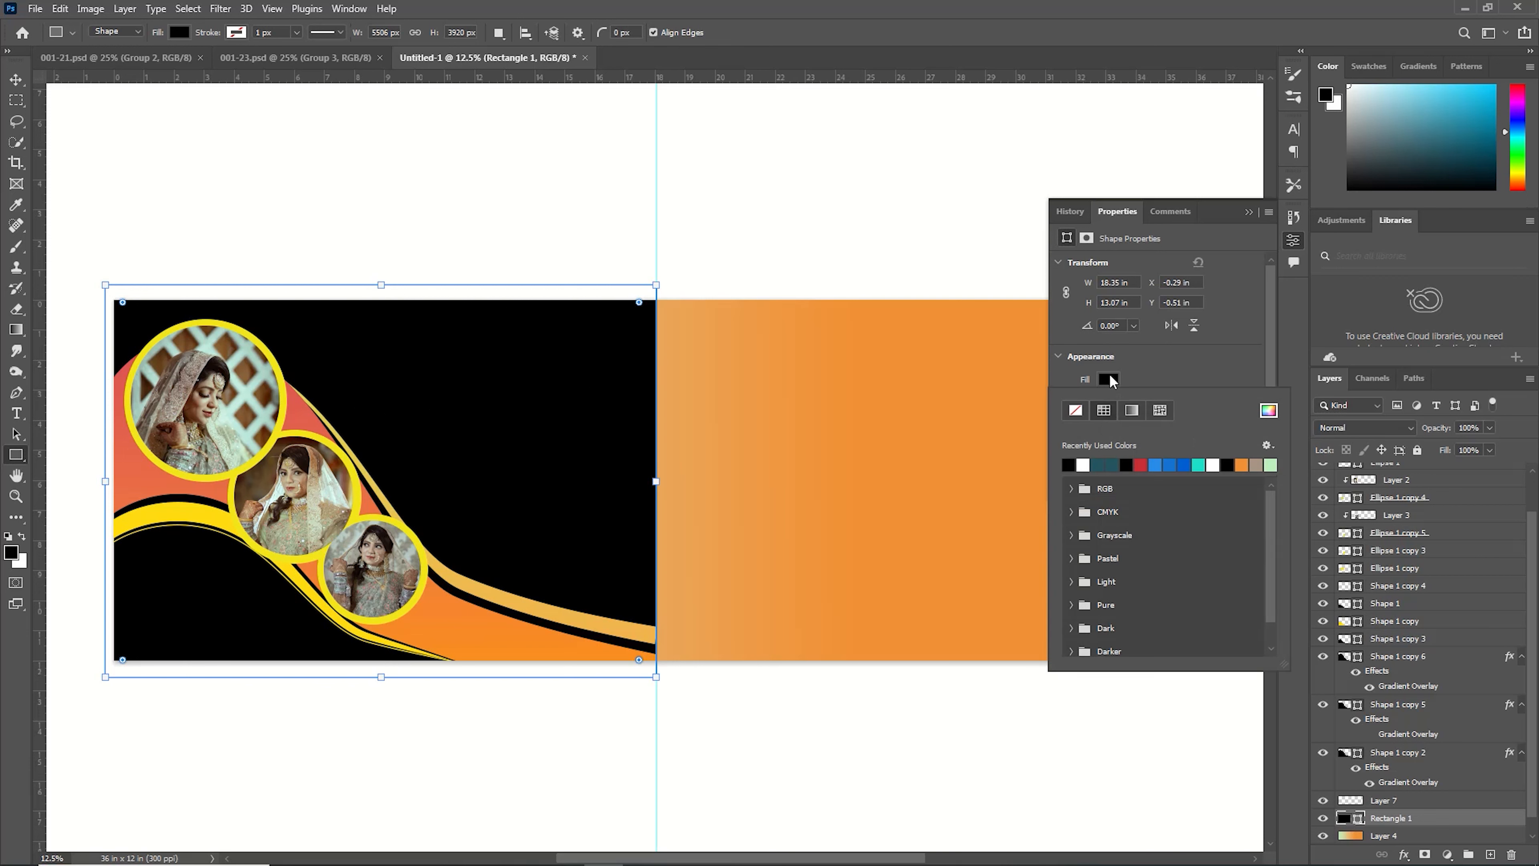
pyautogui.click(1156, 463)
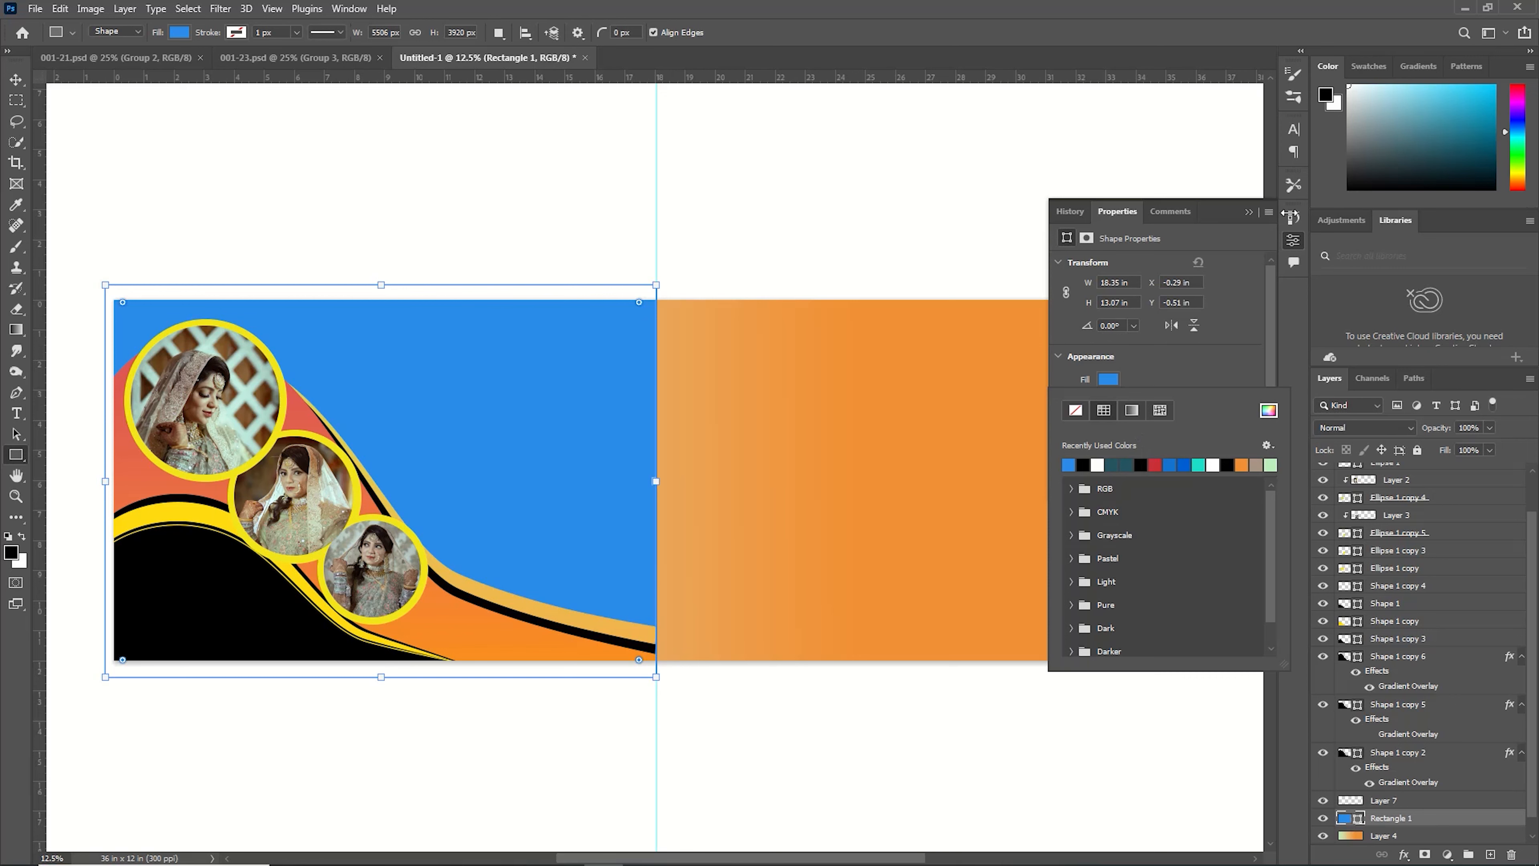
pyautogui.click(1248, 211)
# Open the khadija-yousaf-IKwp3-FQomY-unsplash photo, take its image content and close it without saving.
pyautogui.press('v')
pyautogui.click(35, 8)
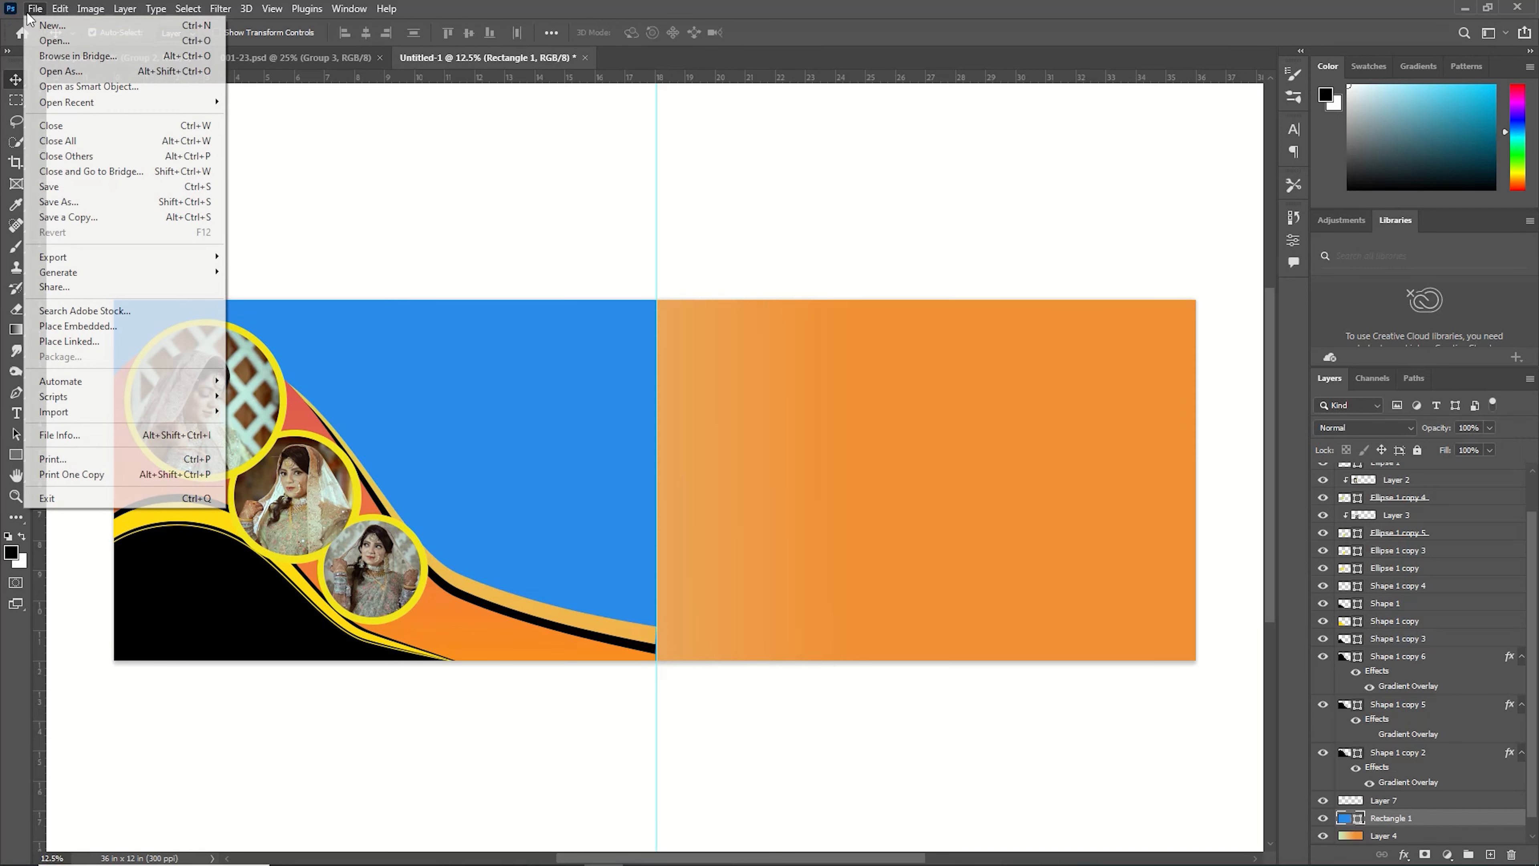
pyautogui.click(52, 41)
pyautogui.click(265, 141)
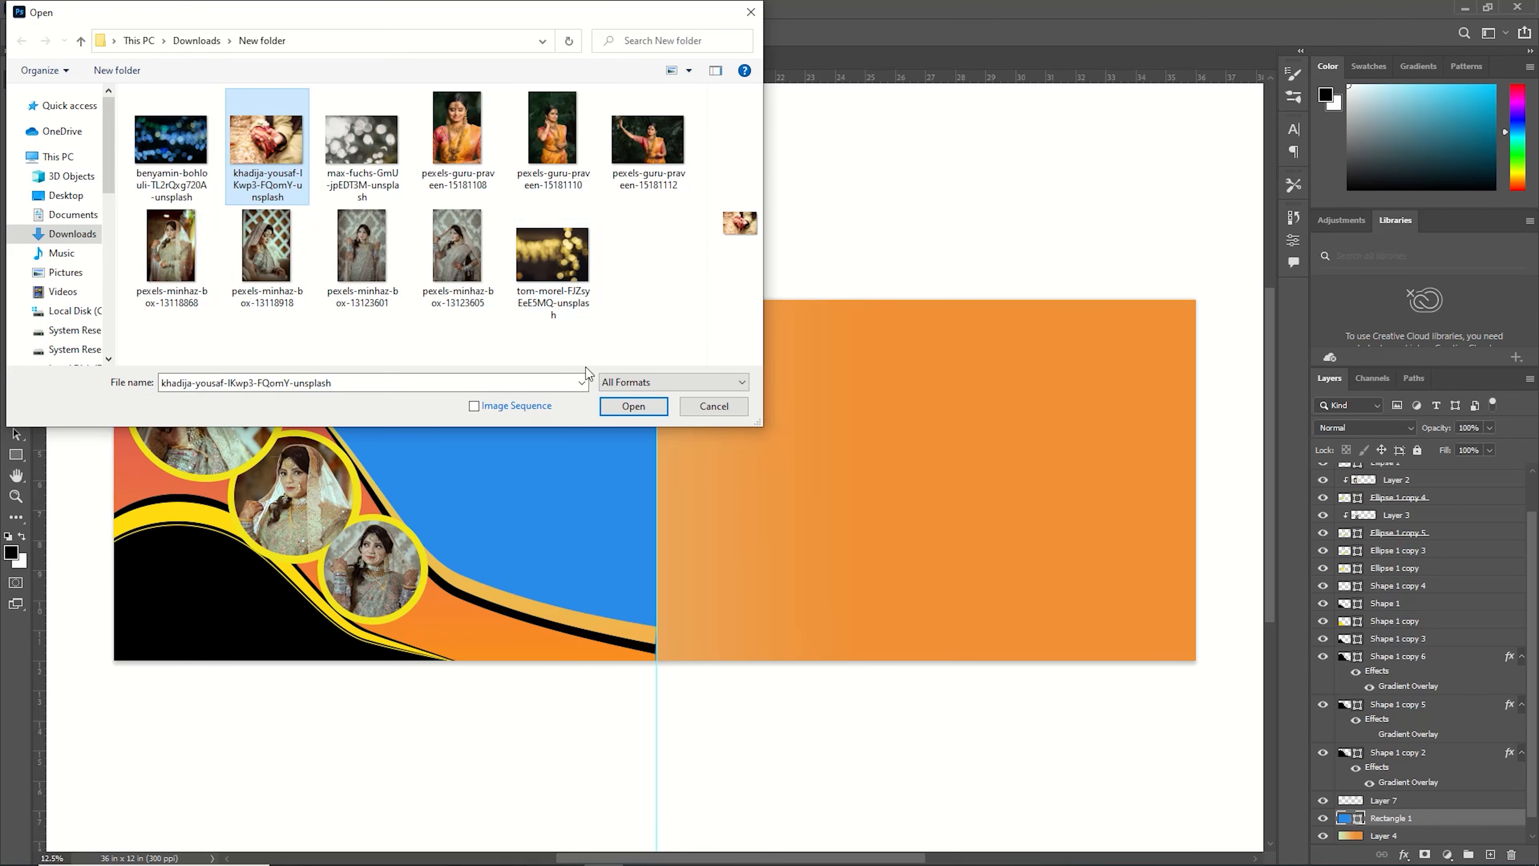
pyautogui.click(624, 403)
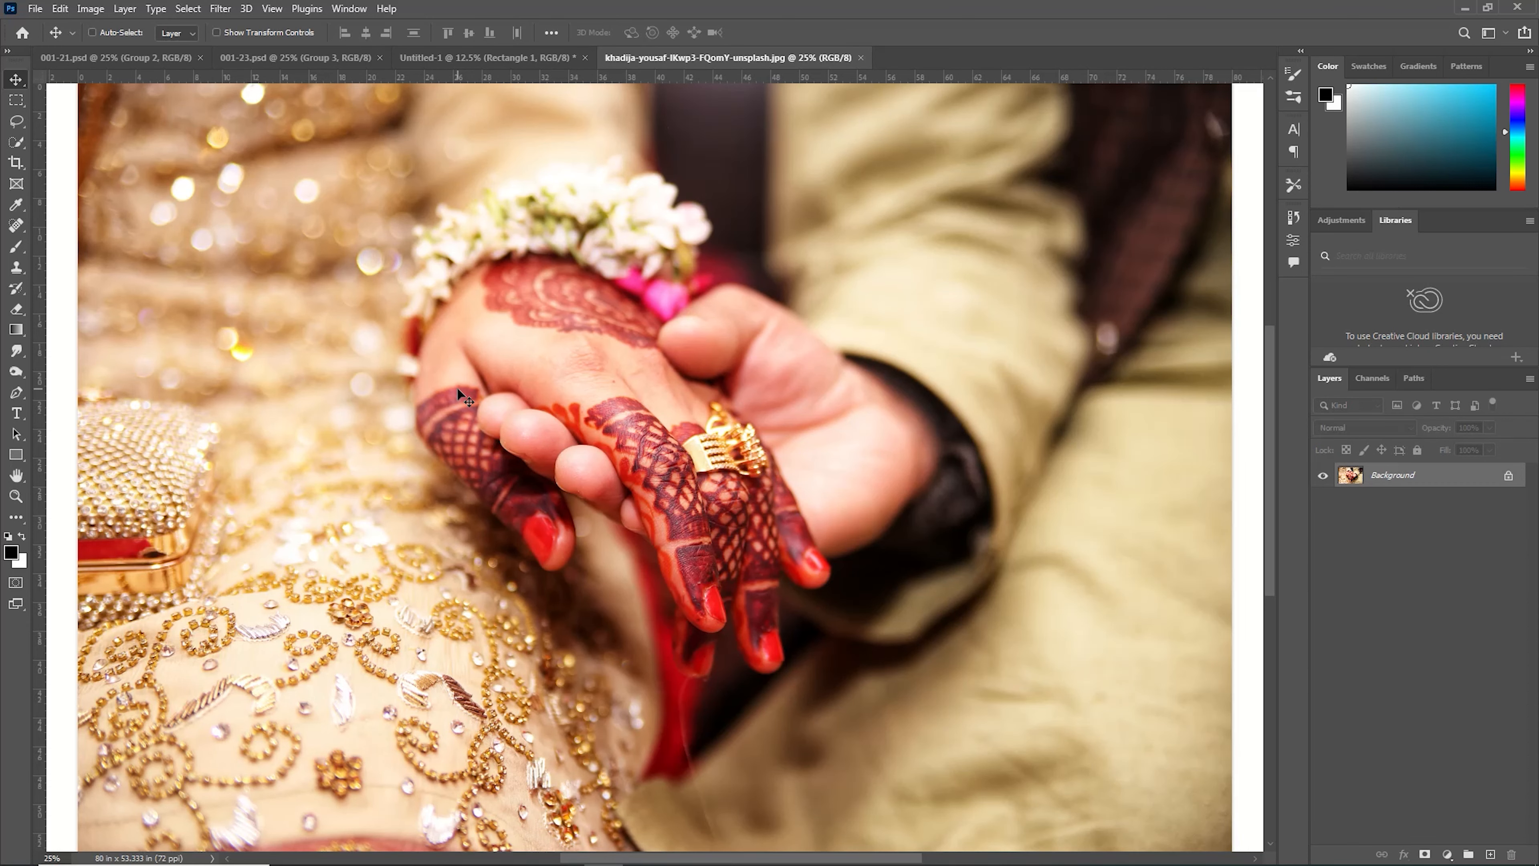
pyautogui.hotkey('ctrl', 'BackSpace')
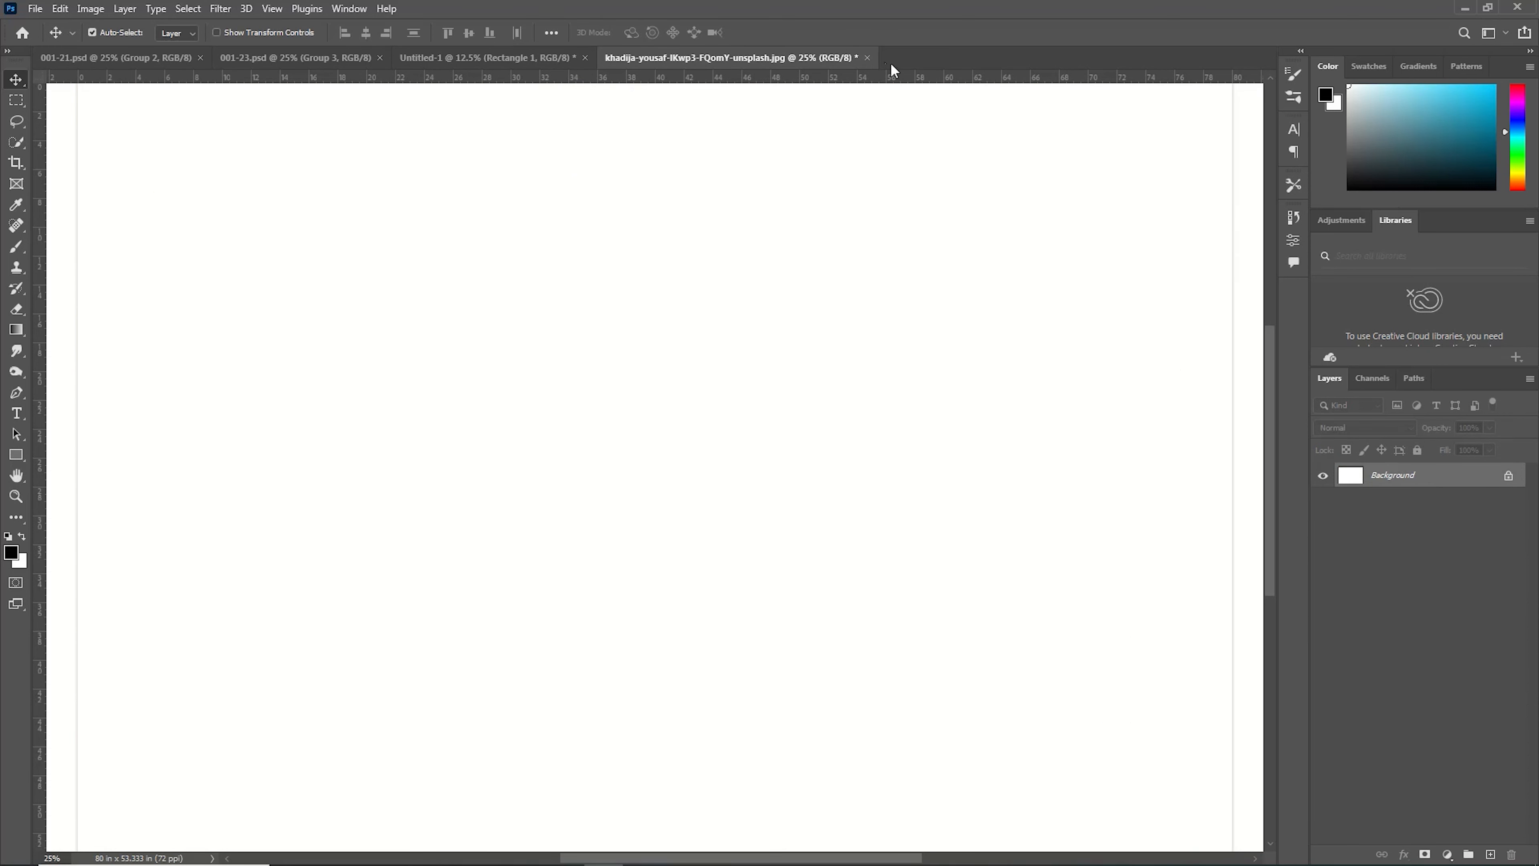
pyautogui.click(868, 58)
pyautogui.click(763, 323)
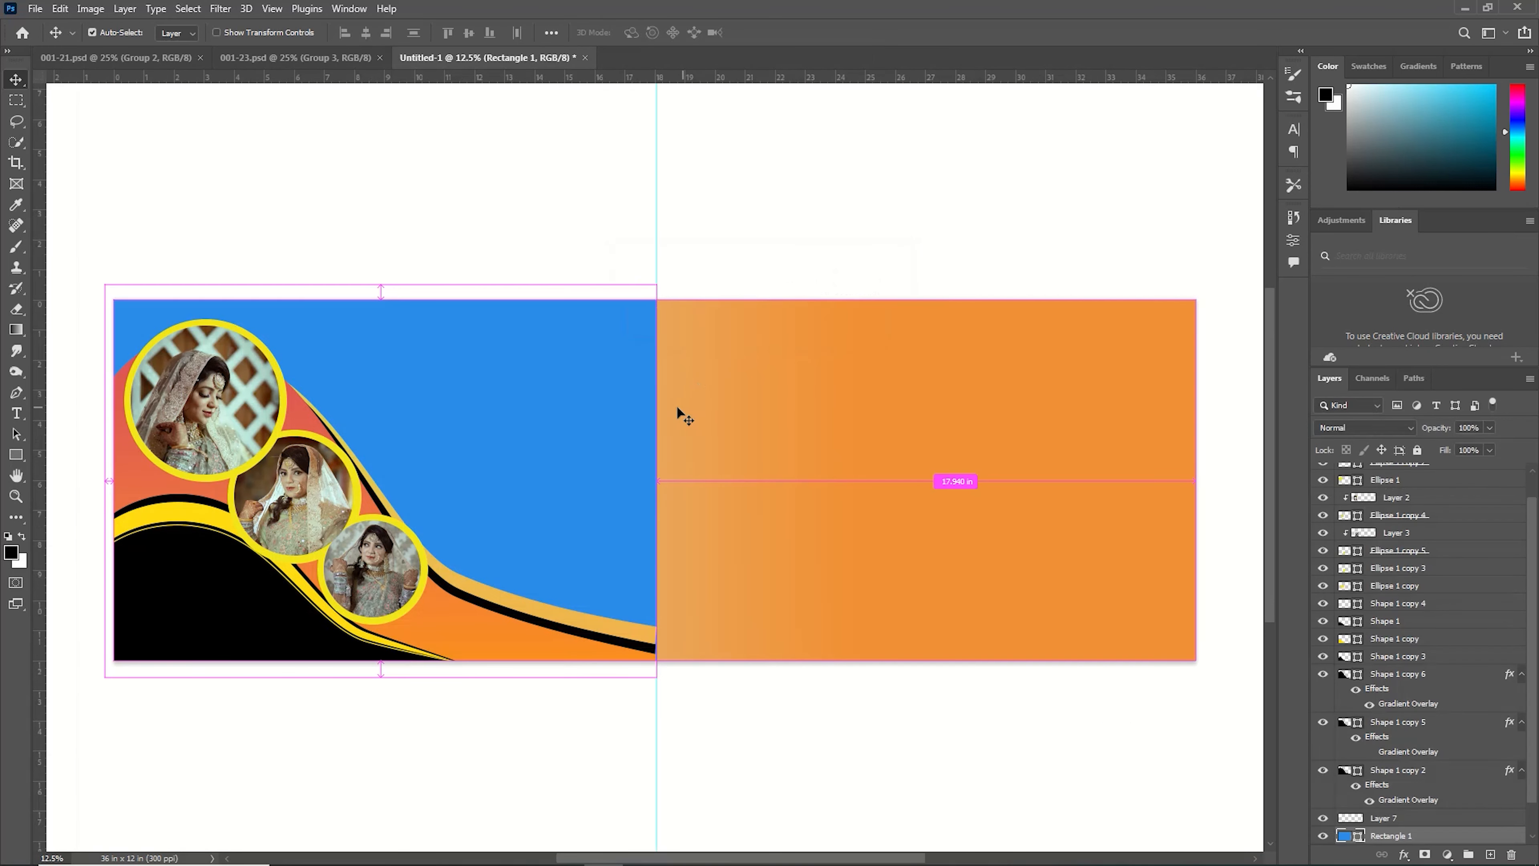
# Paste the hands photo into the banner and scale it to about 85% over the left half.
pyautogui.hotkey('ctrl', 'v')
pyautogui.hotkey('ctrl', 't')
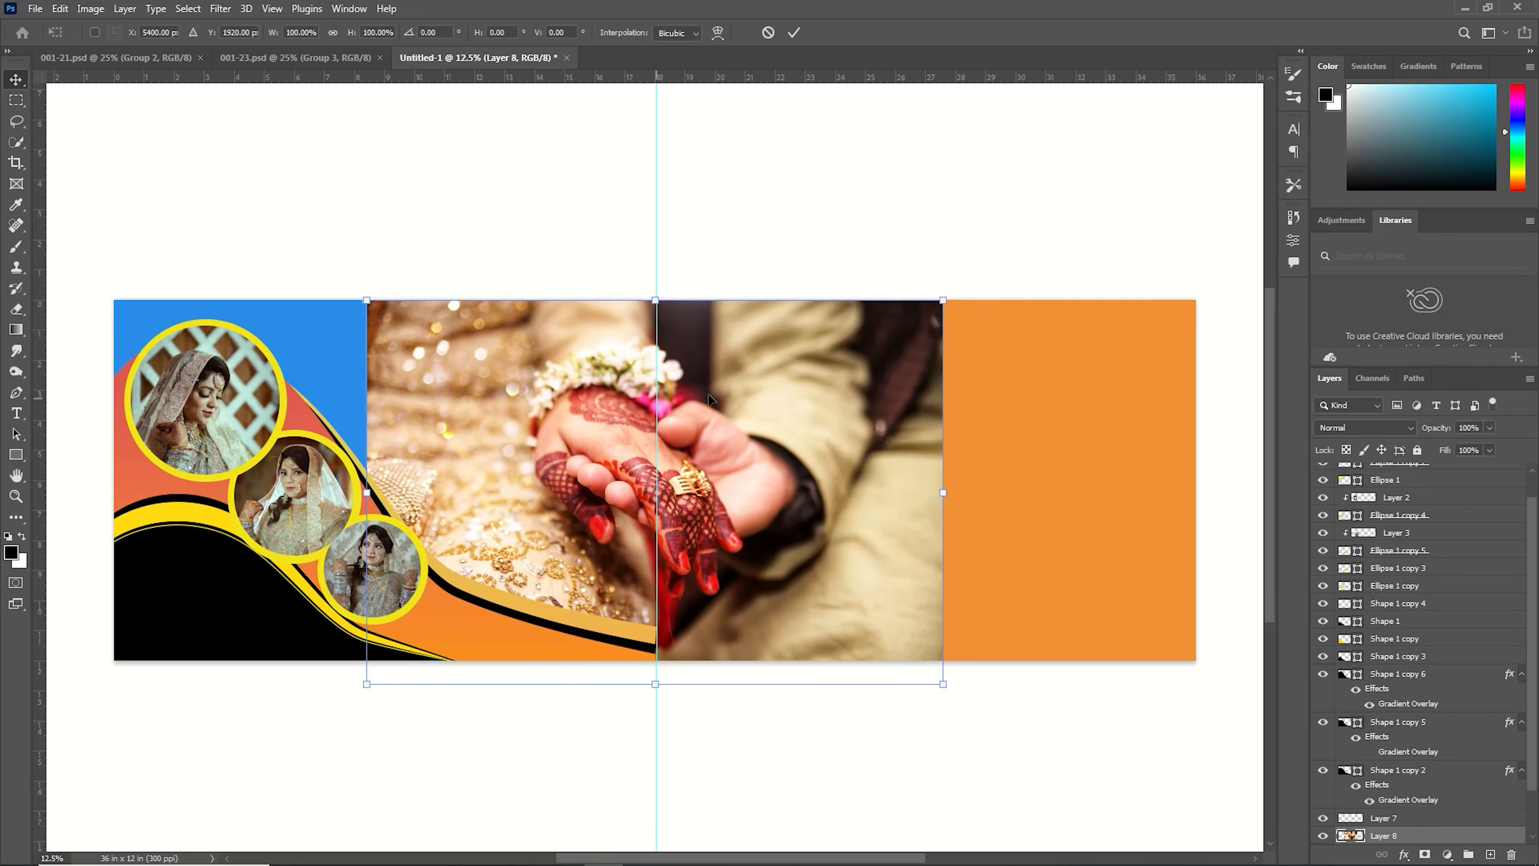
pyautogui.moveTo(943, 300); pyautogui.dragTo(754, 315)
pyautogui.moveTo(711, 494); pyautogui.dragTo(609, 446)
pyautogui.moveTo(266, 341); pyautogui.dragTo(220, 308)
pyautogui.moveTo(424, 400); pyautogui.dragTo(474, 392)
pyautogui.click(794, 33)
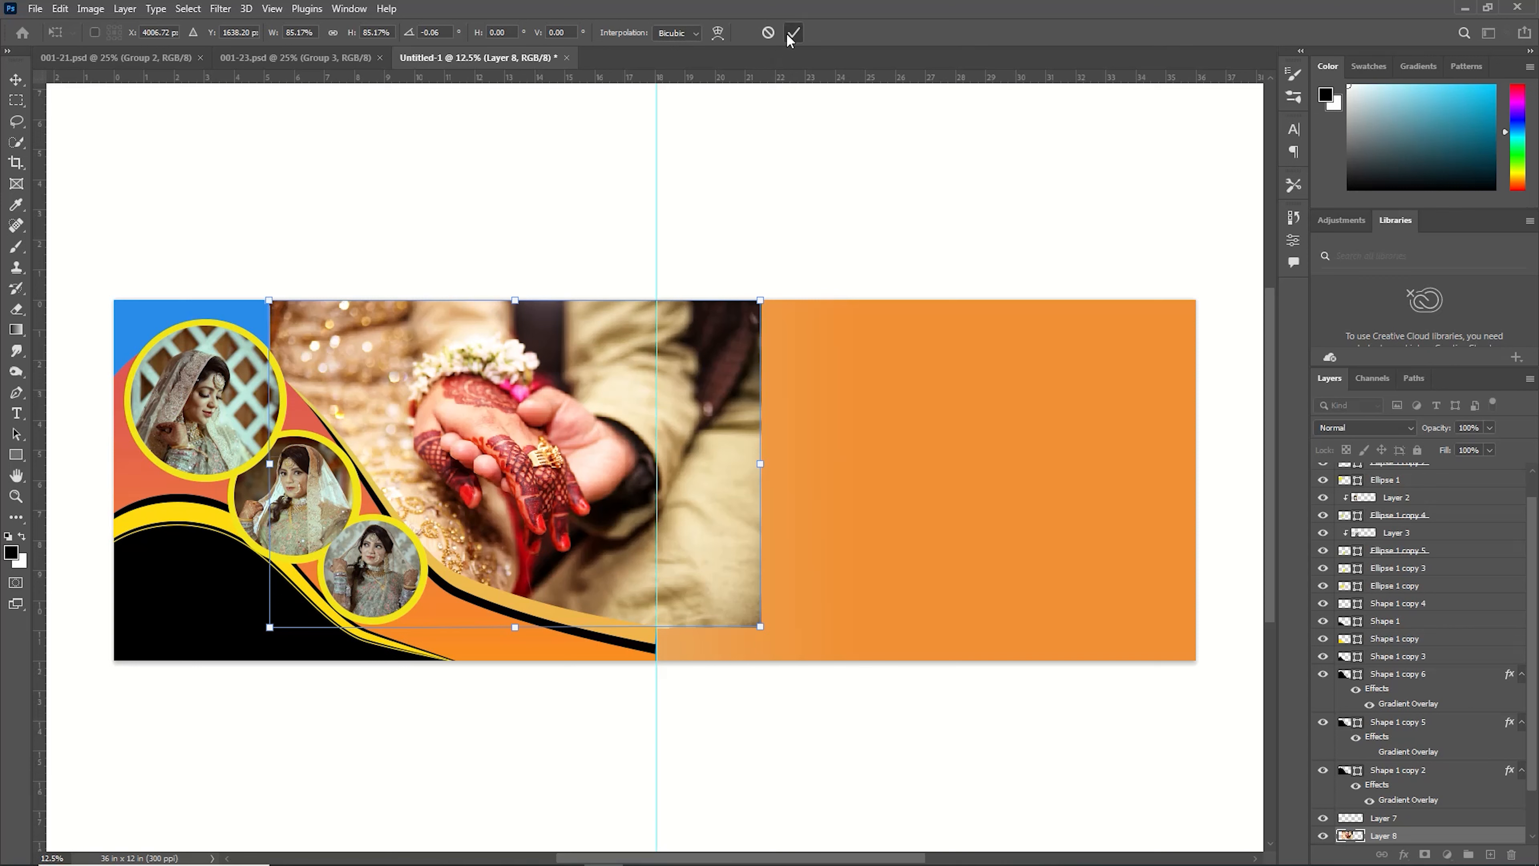
# Delete the part of the photo that overhangs the centre guide and deselect.
pyautogui.click(17, 100)
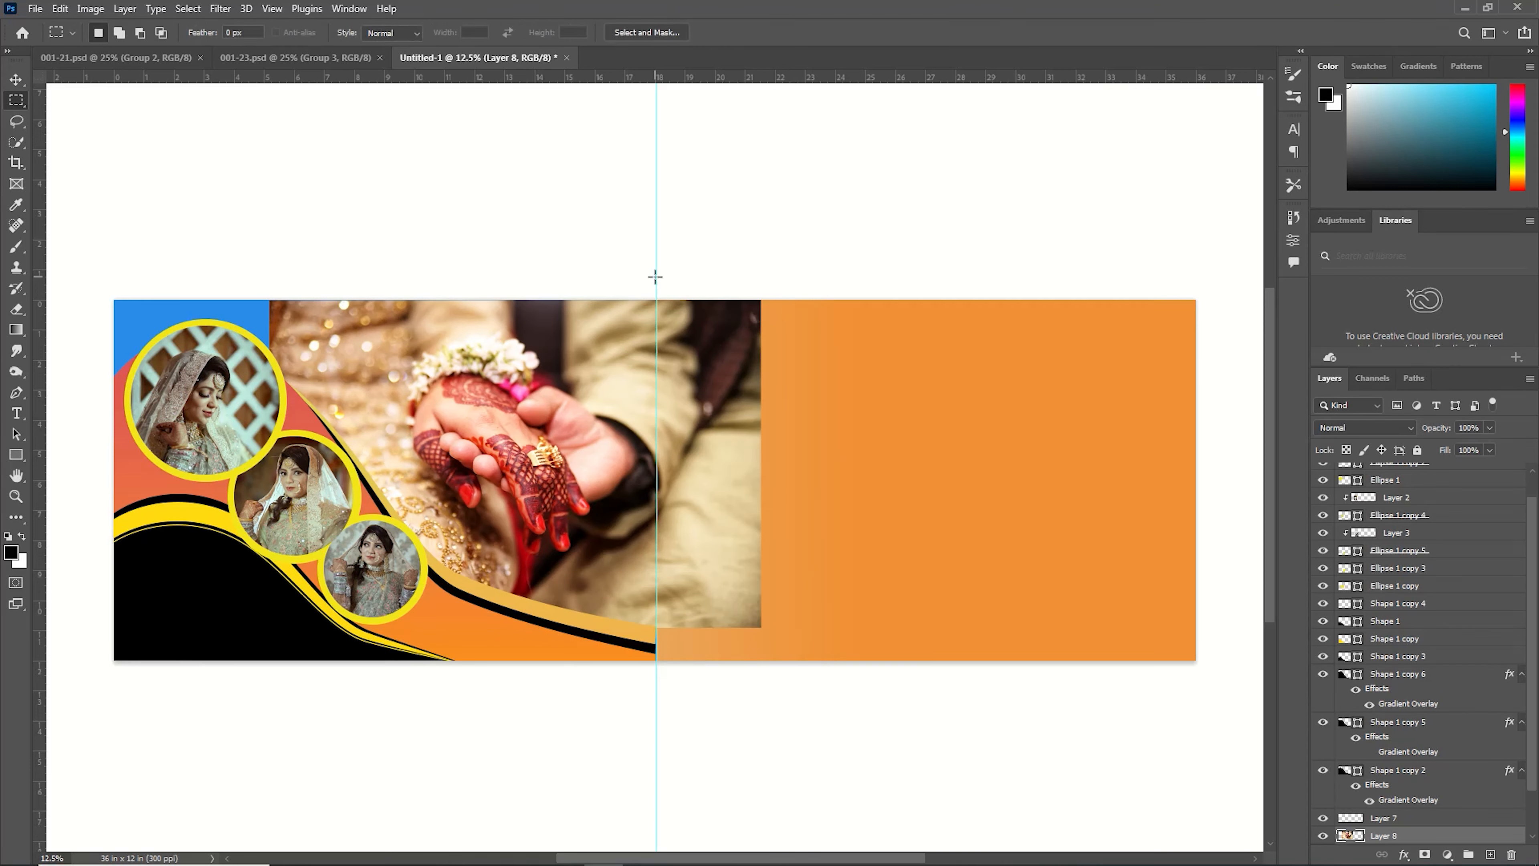
pyautogui.moveTo(657, 278); pyautogui.dragTo(813, 691)
pyautogui.press('Delete')
pyautogui.hotkey('ctrl', 'd')
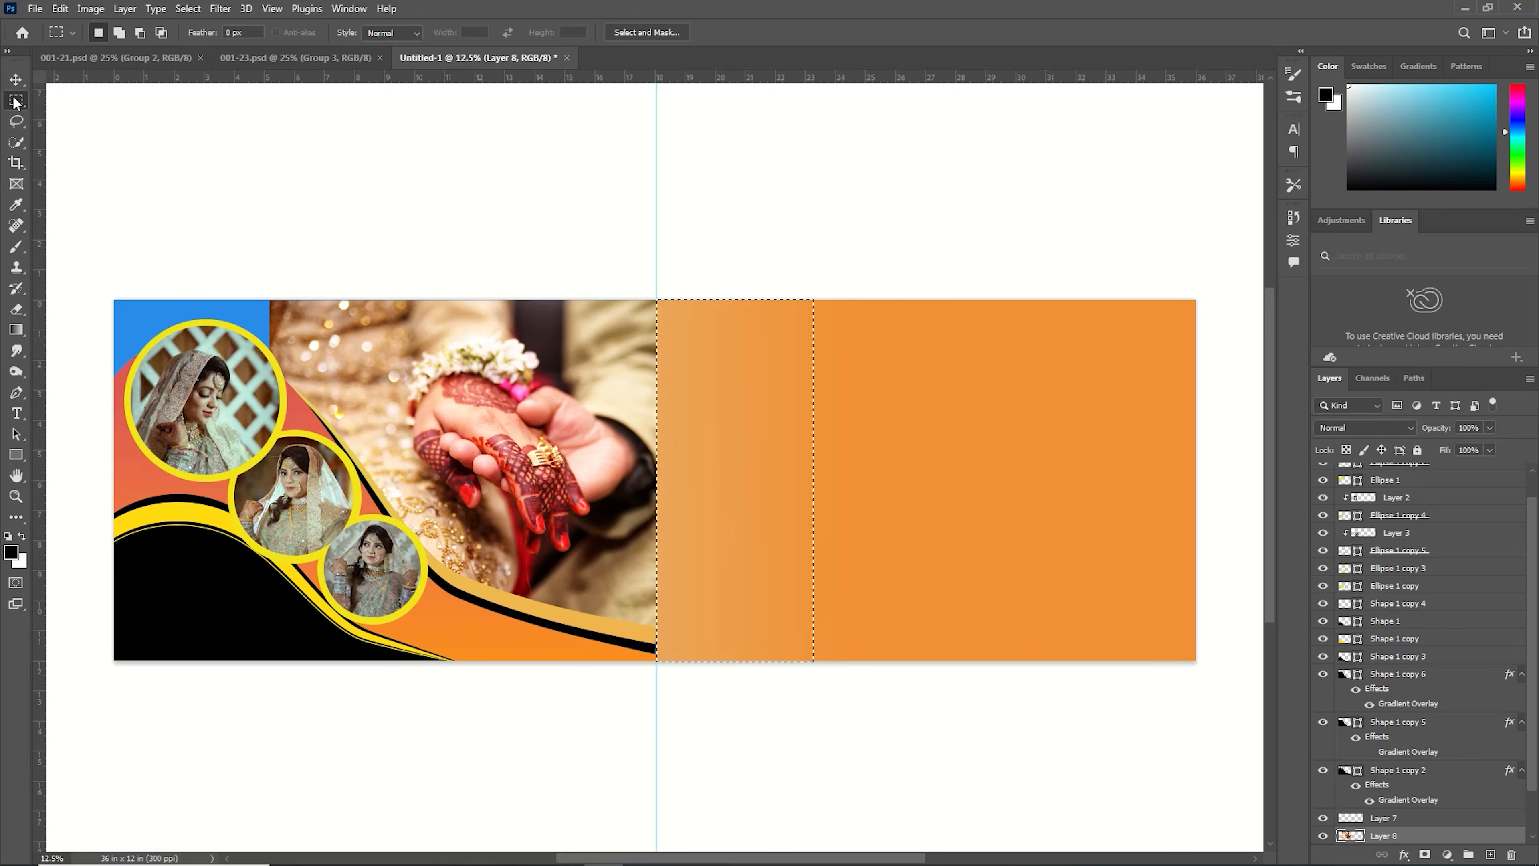
pyautogui.click(15, 79)
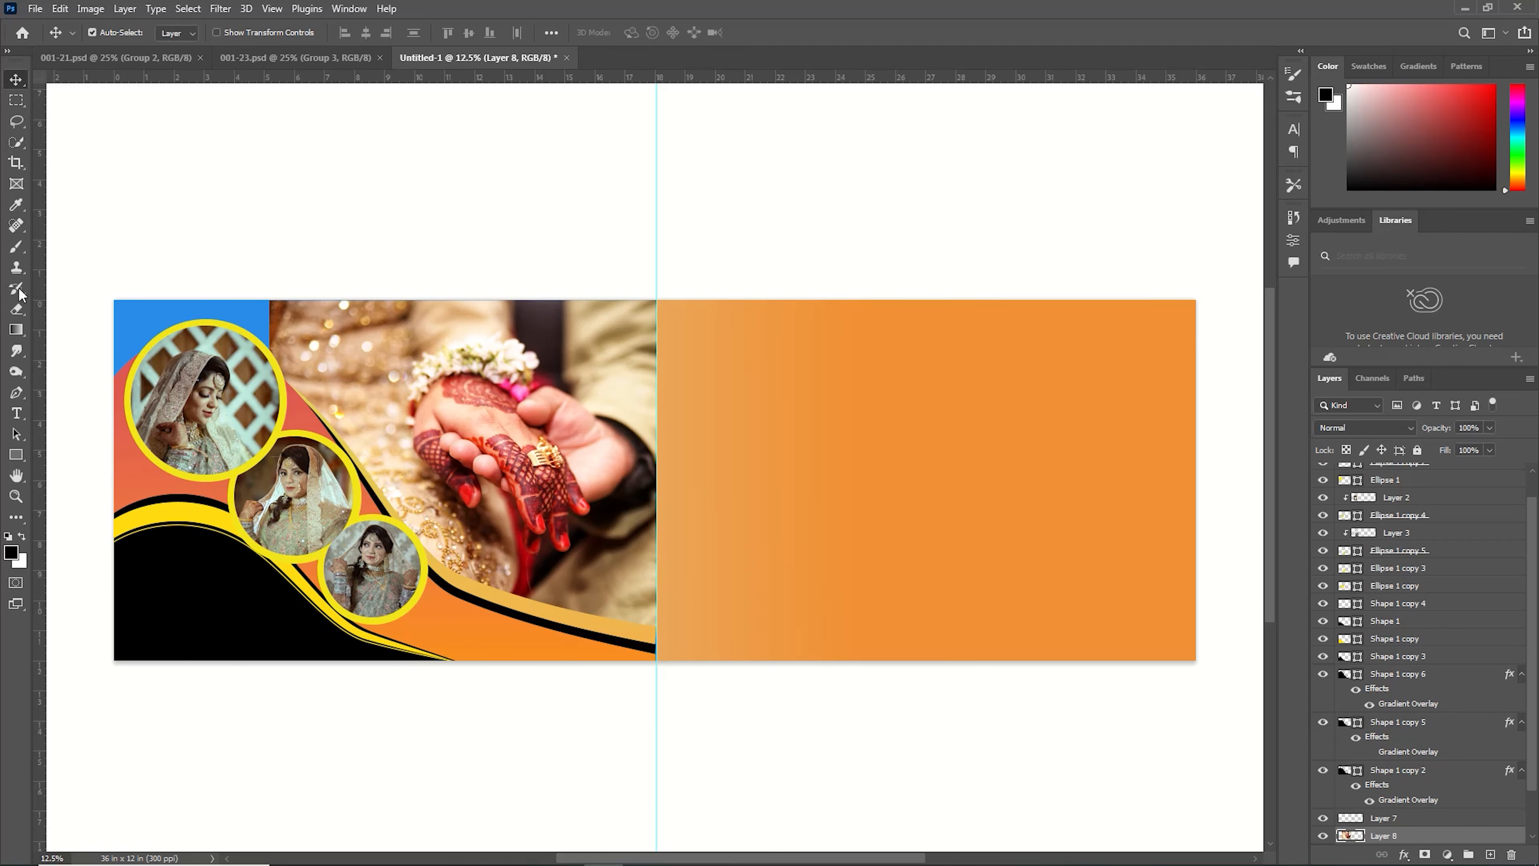
# Add a layer mask to the hands photo and soften its left edge with a low-opacity eraser.
pyautogui.click(17, 310)
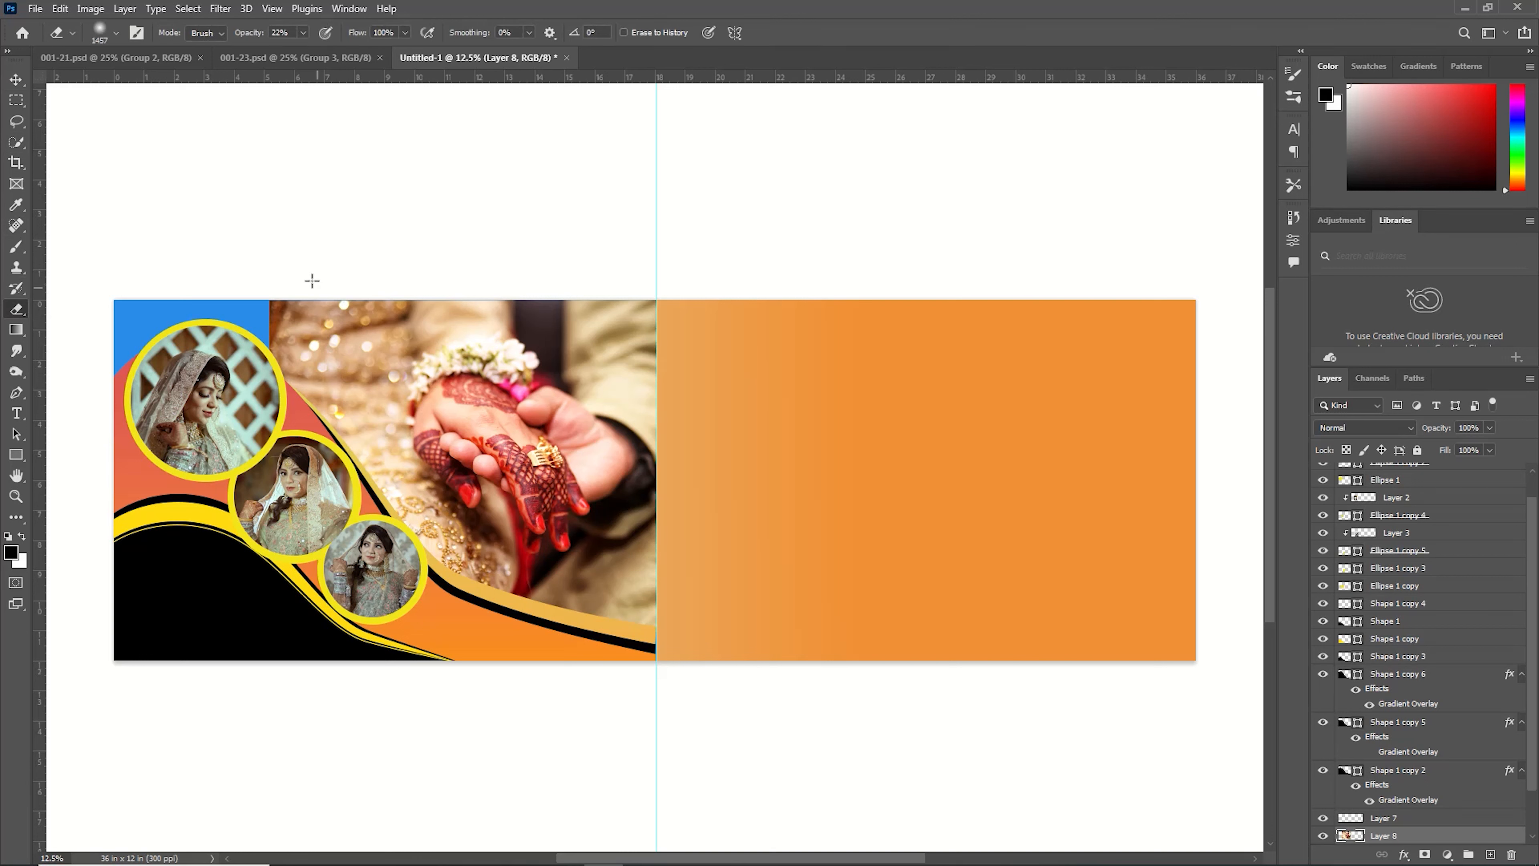
pyautogui.scroll(-2, 1417, 782)
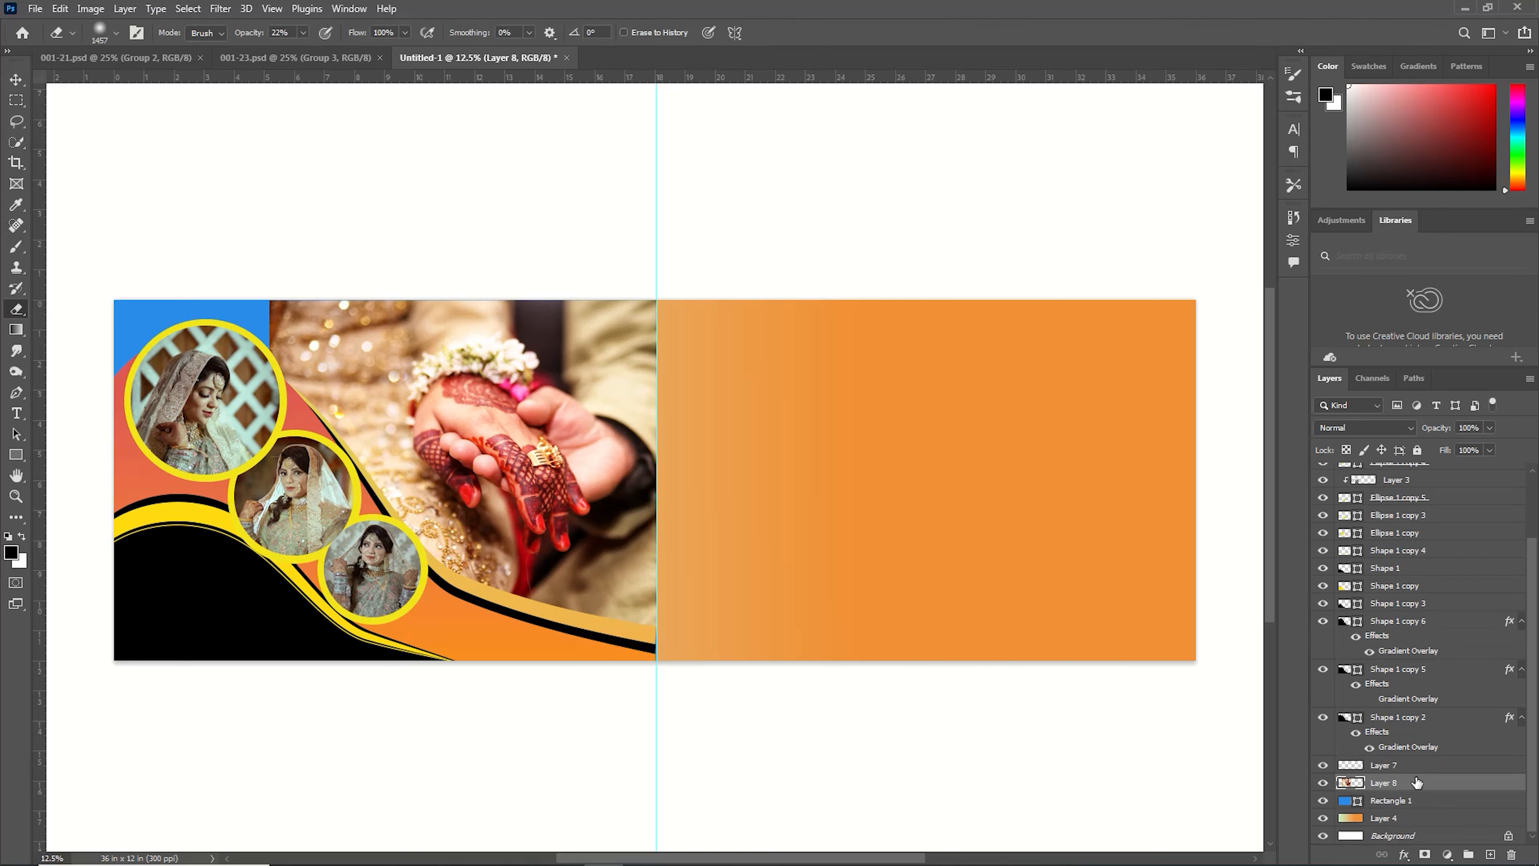
pyautogui.click(1426, 854)
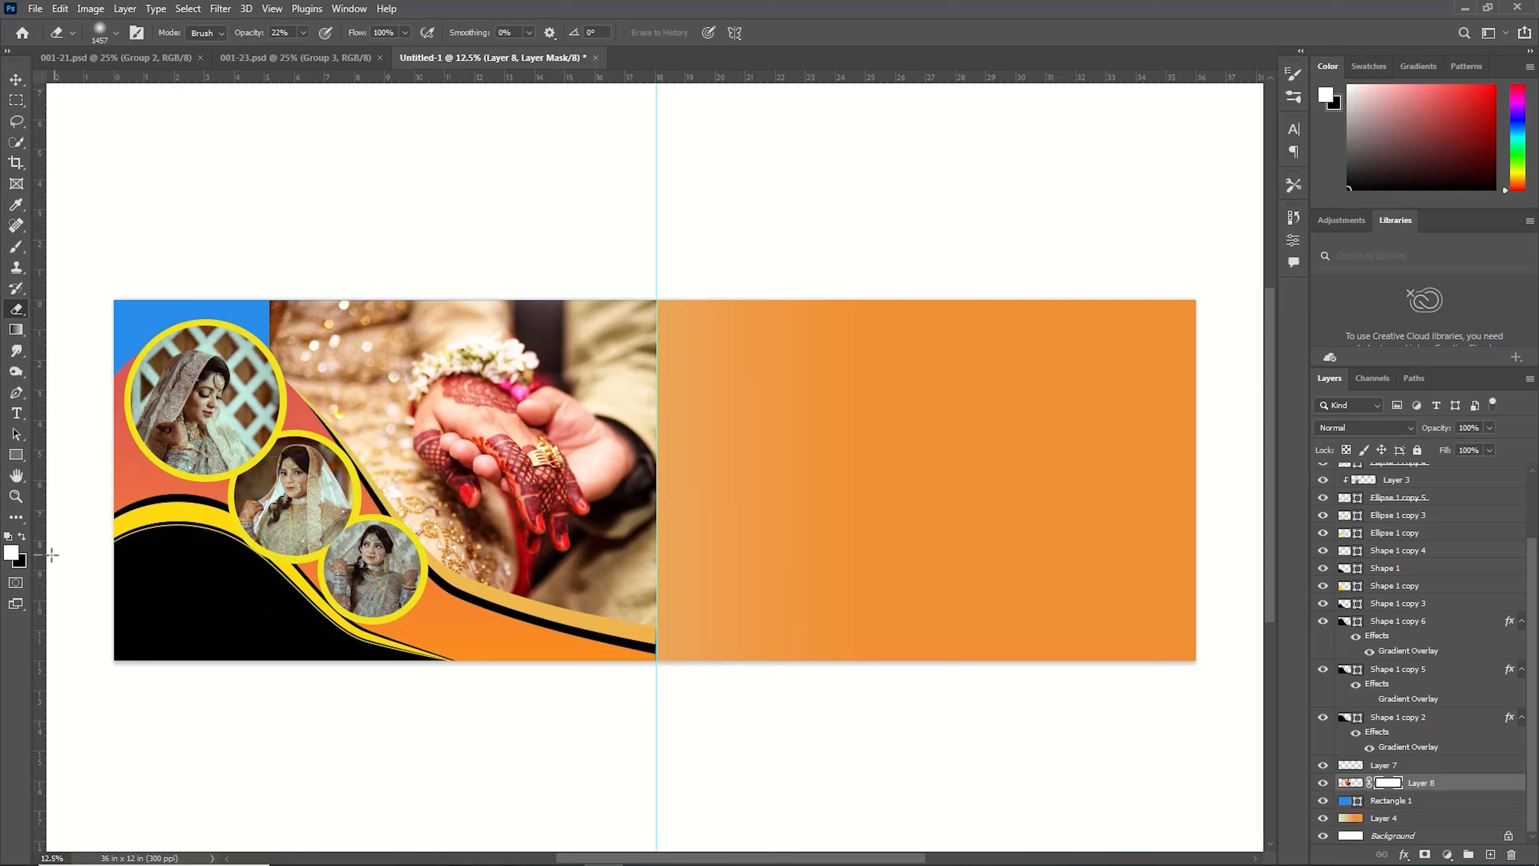
pyautogui.click(23, 538)
pyautogui.click(23, 537)
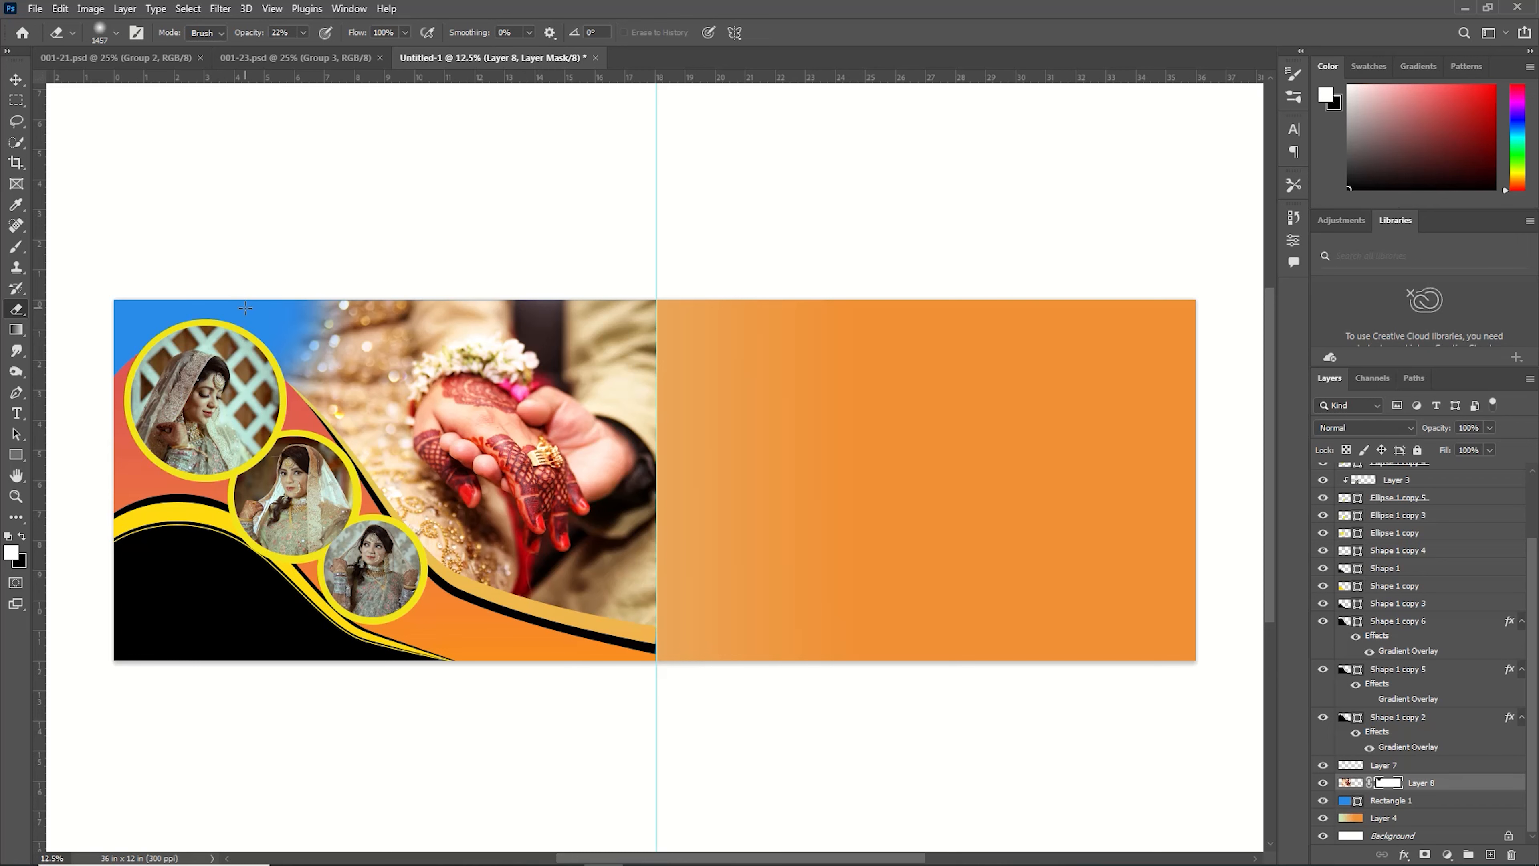
# Open the max-fuchs-GmU-jpEDT3M-unsplash bokeh image, cut its whole content and close it without saving.
pyautogui.click(34, 8)
pyautogui.click(42, 41)
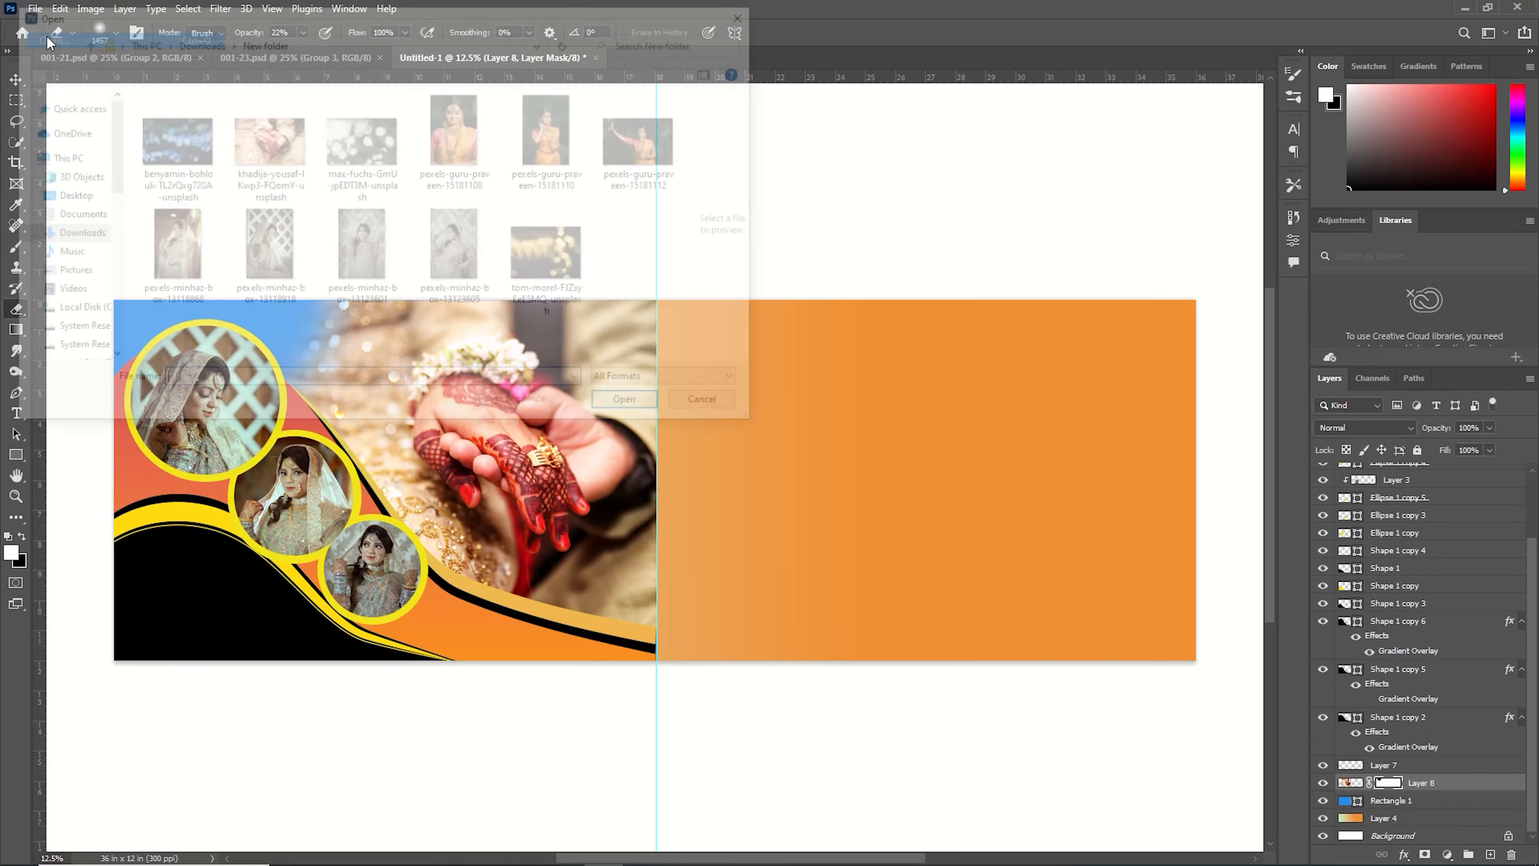
pyautogui.click(168, 135)
pyautogui.click(378, 150)
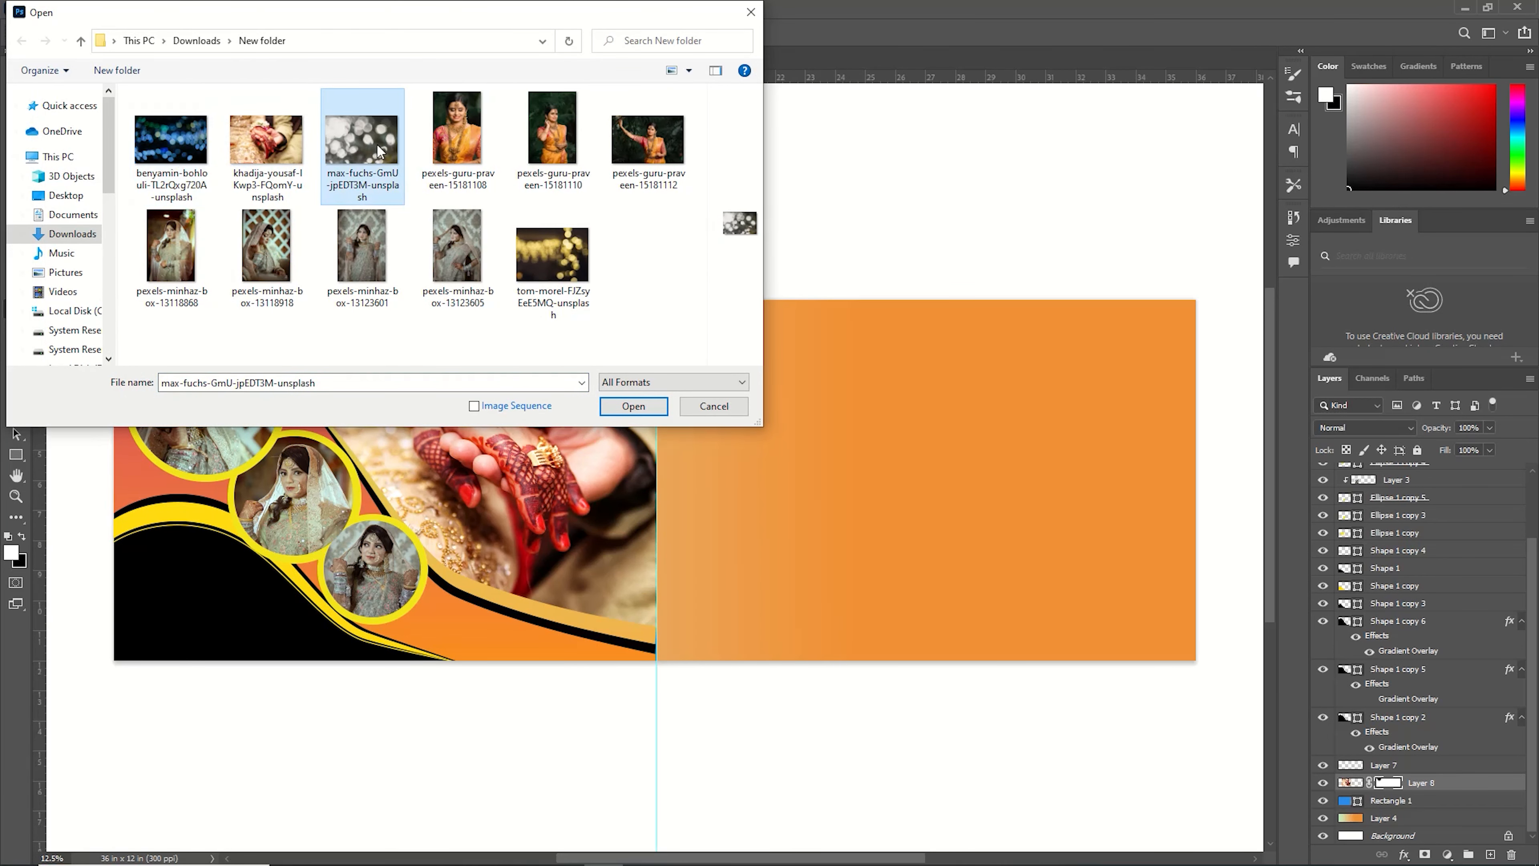
pyautogui.click(634, 406)
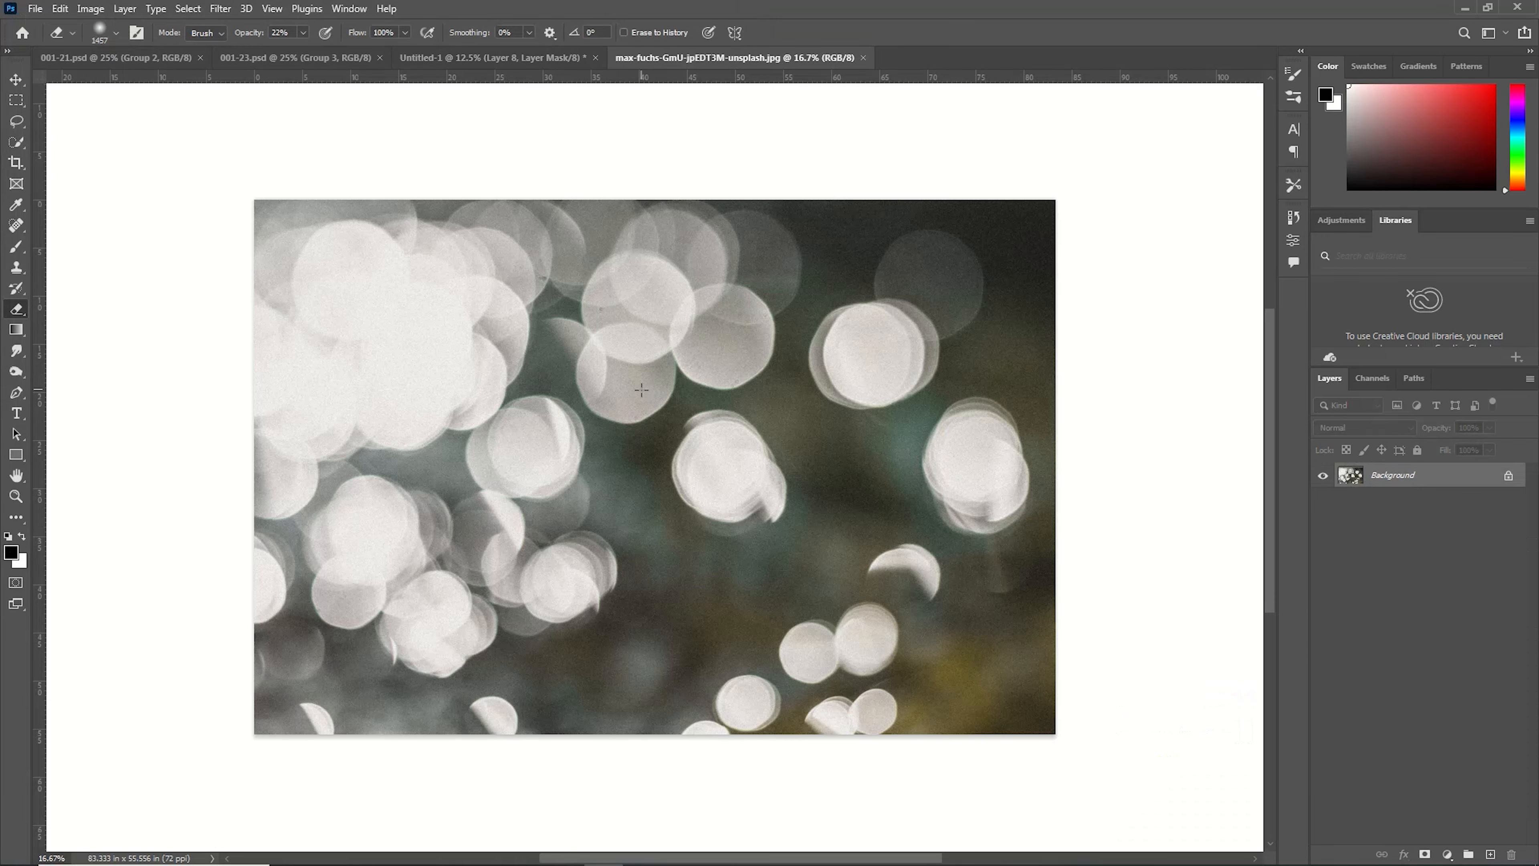
pyautogui.hotkey('ctrl', 'a')
pyautogui.hotkey('ctrl', 'x')
pyautogui.click(870, 57)
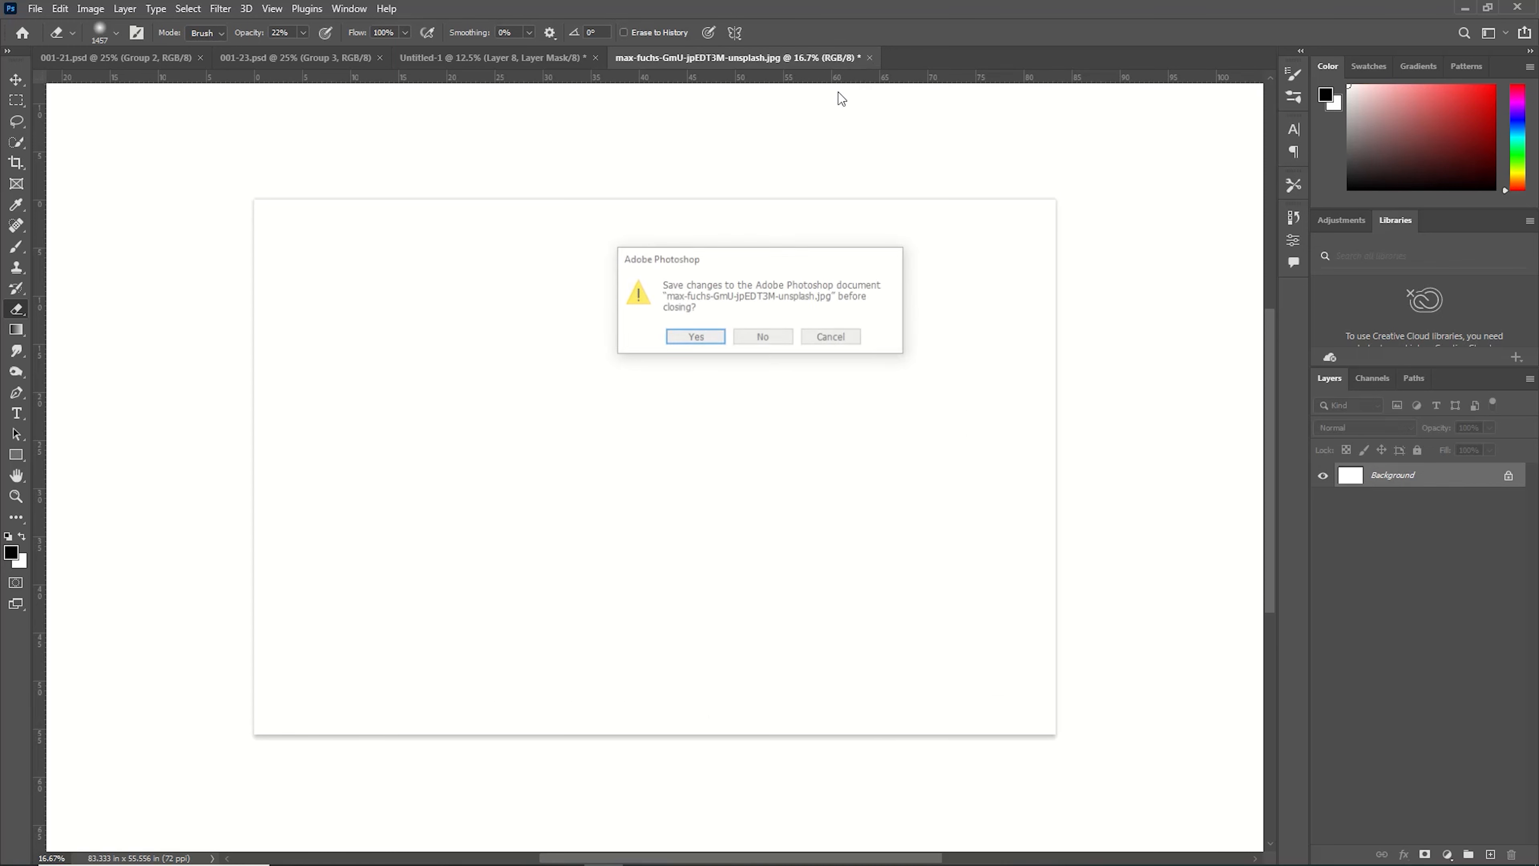
pyautogui.click(765, 341)
# Paste the bokeh image into the banner and scale it to about 92% over the left half.
pyautogui.hotkey('ctrl', 'v')
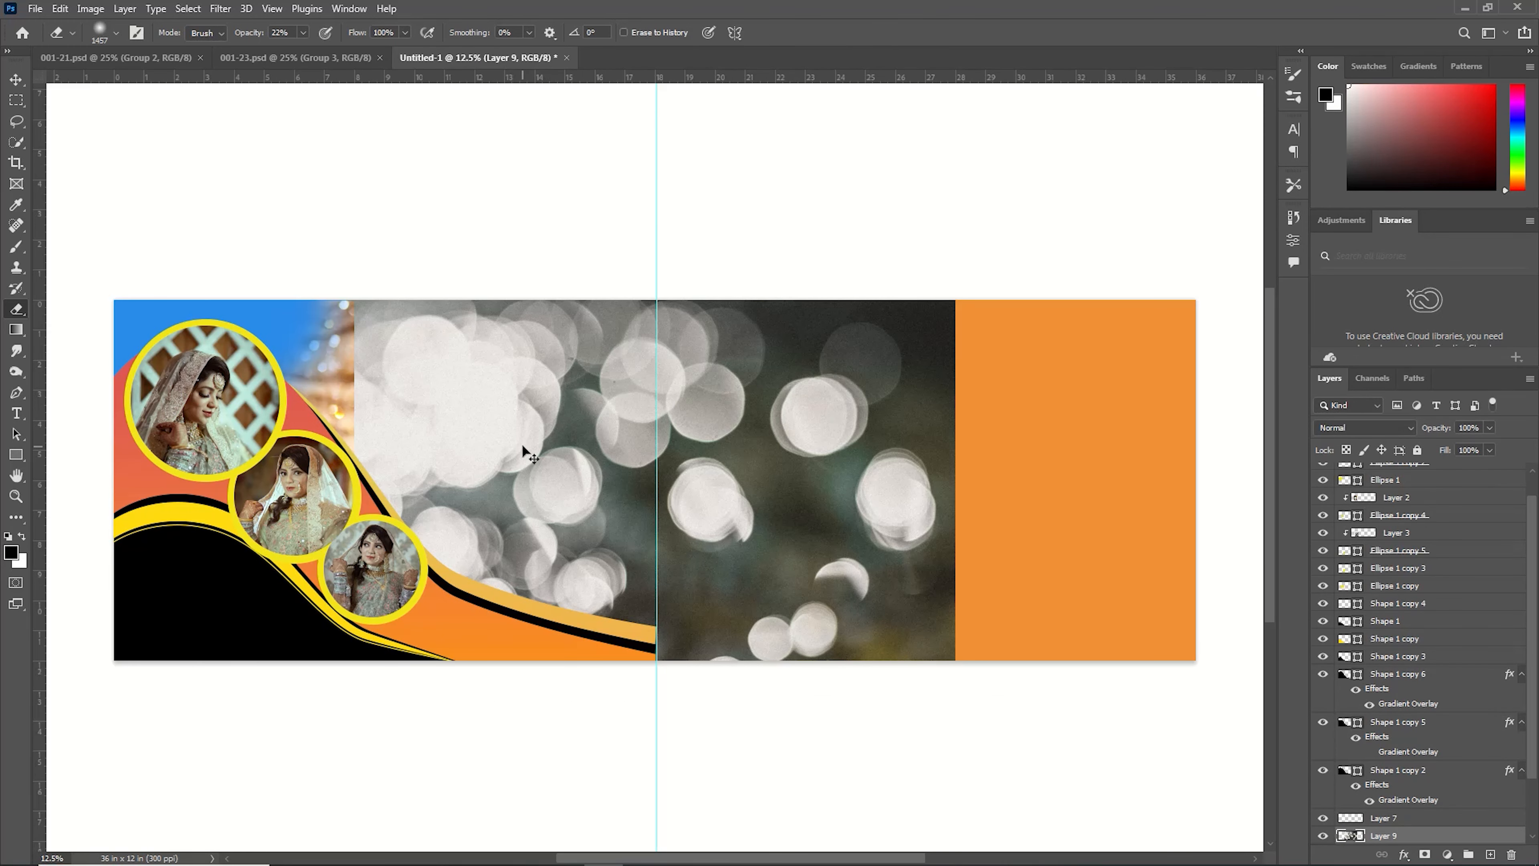
pyautogui.hotkey('ctrl', 't')
pyautogui.moveTo(957, 702); pyautogui.dragTo(842, 626)
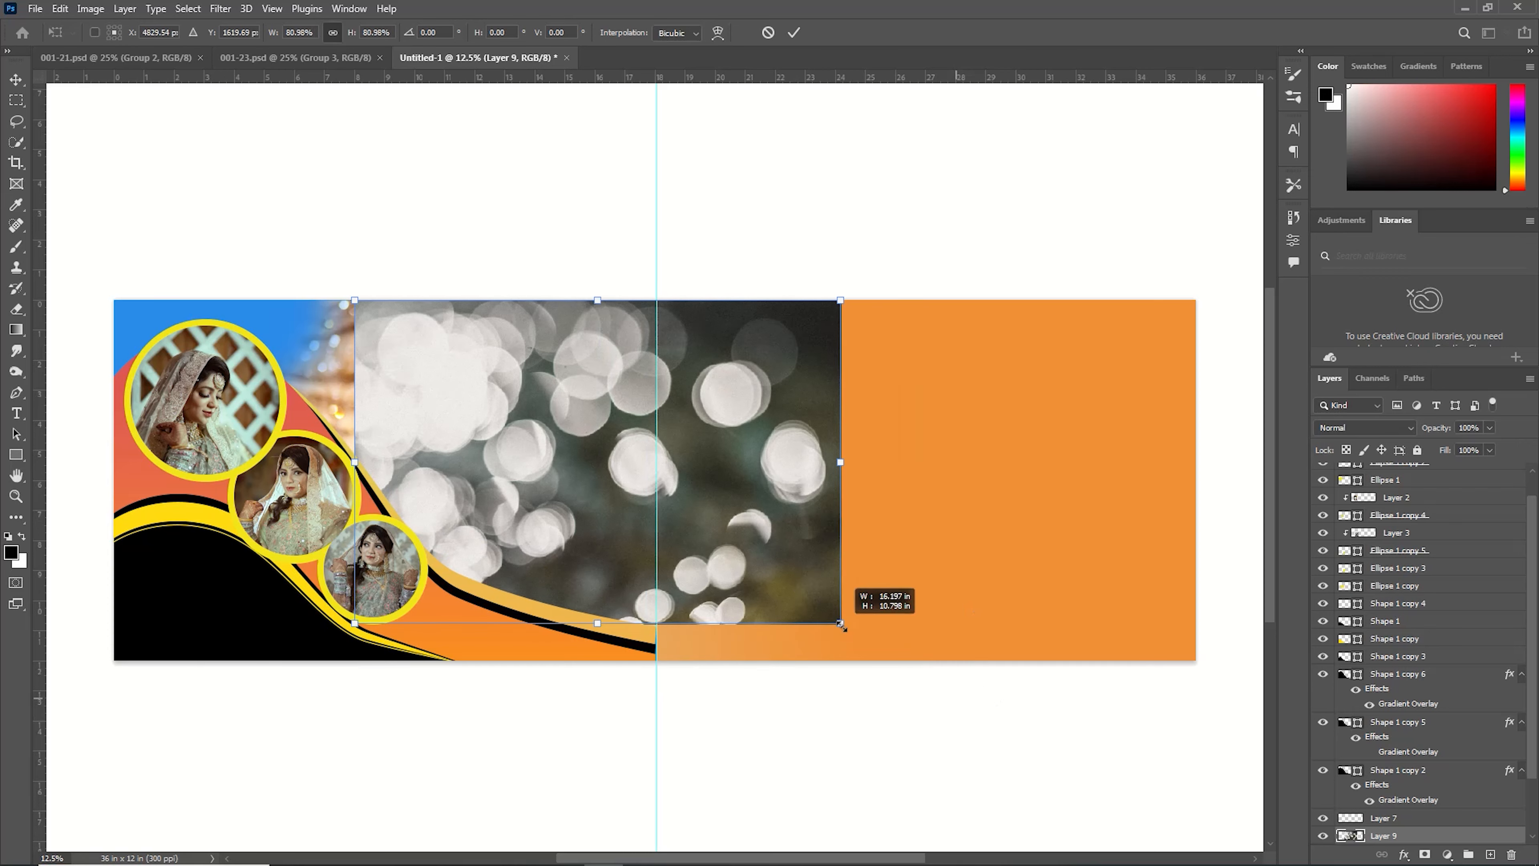
pyautogui.moveTo(673, 514); pyautogui.dragTo(417, 477)
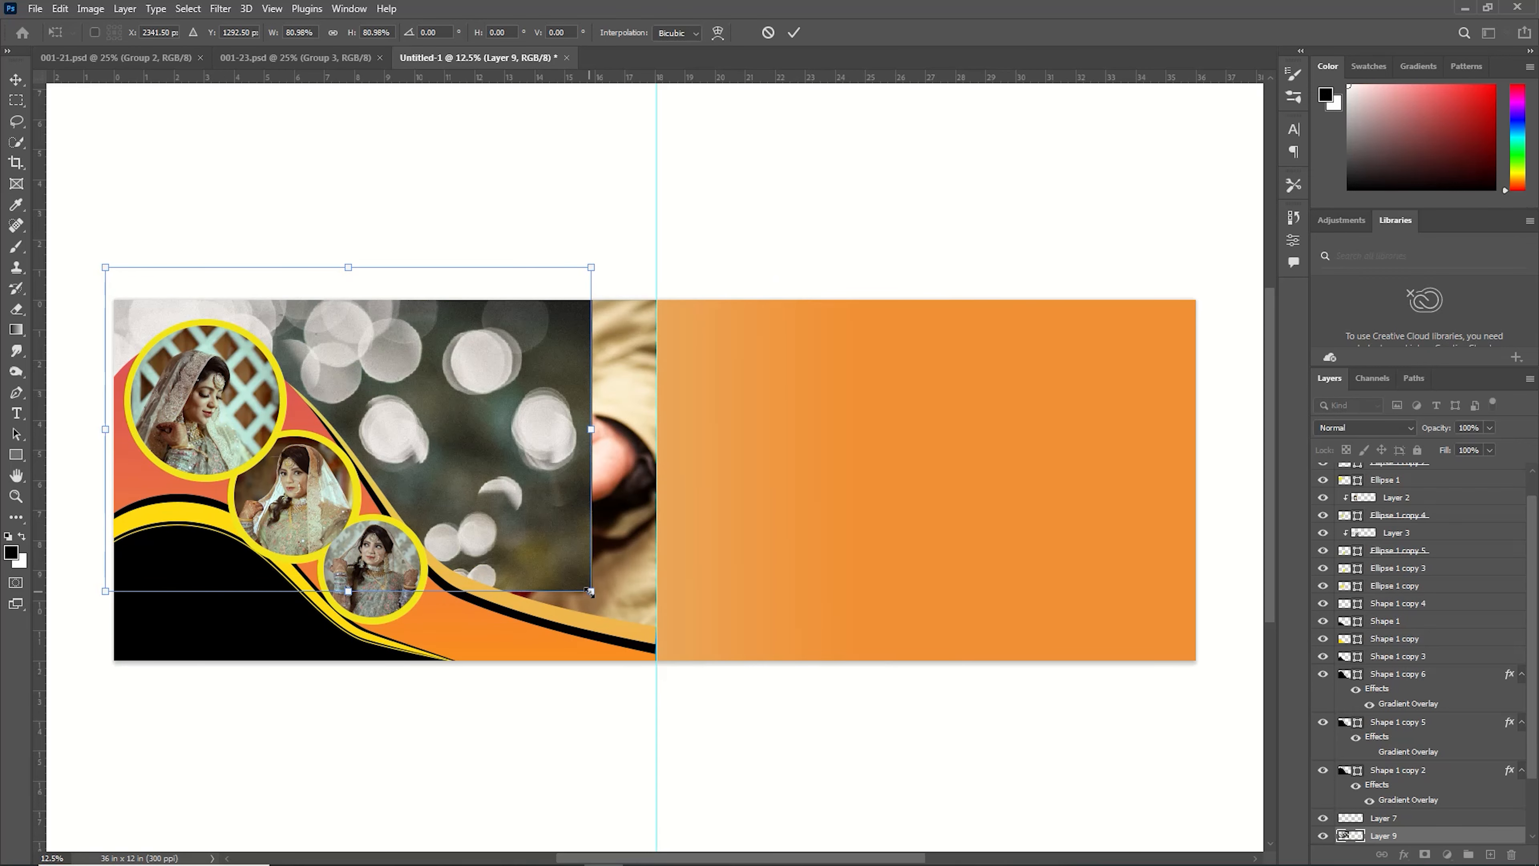
pyautogui.moveTo(594, 585); pyautogui.dragTo(641, 654)
pyautogui.click(794, 32)
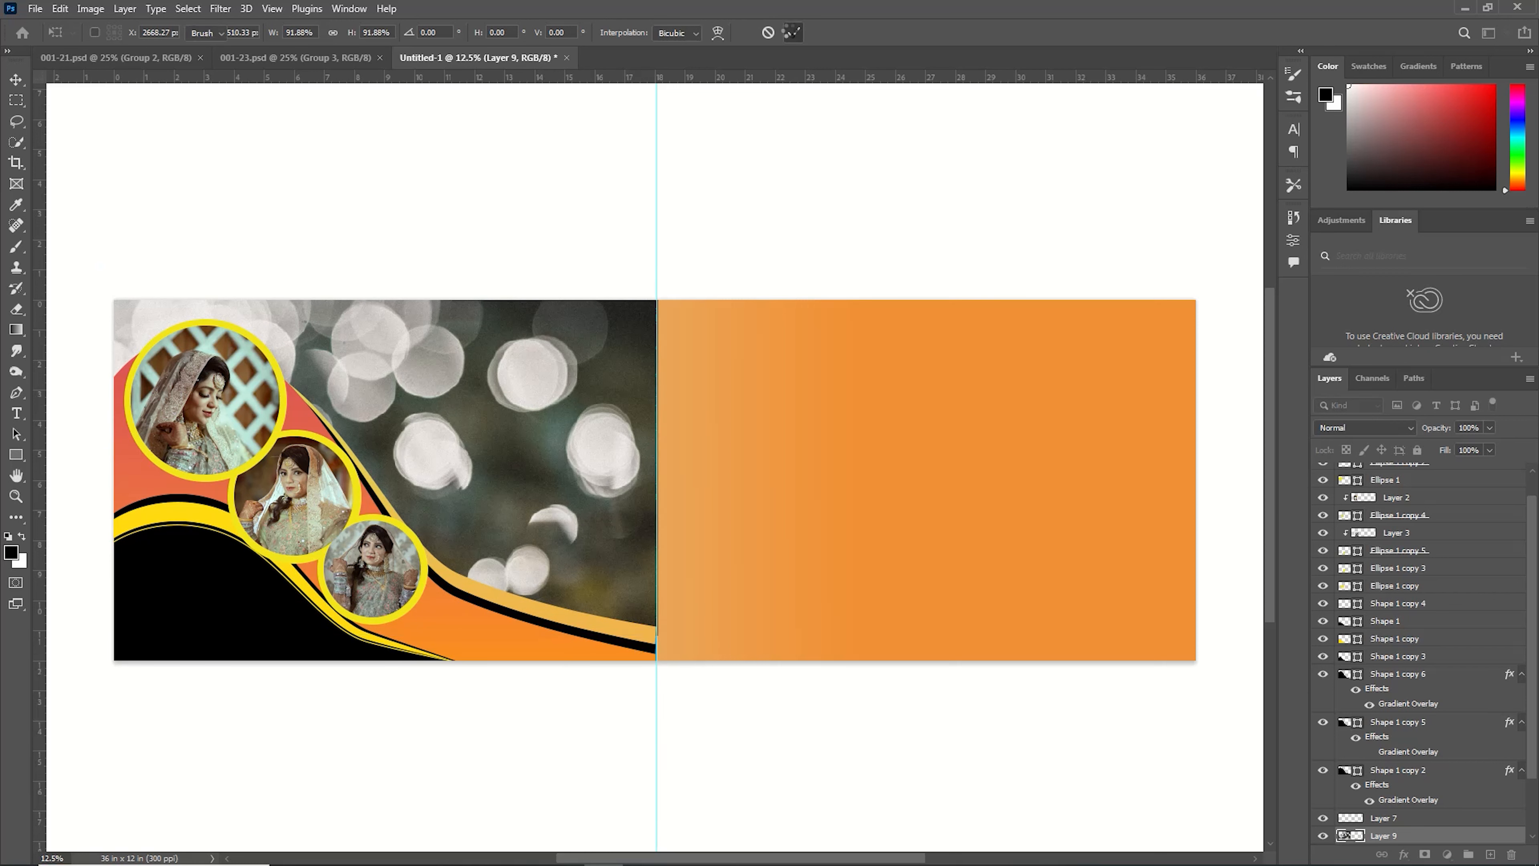
# Set the bokeh layer's blend mode to Screen.
pyautogui.press('e')
pyautogui.click(1402, 423)
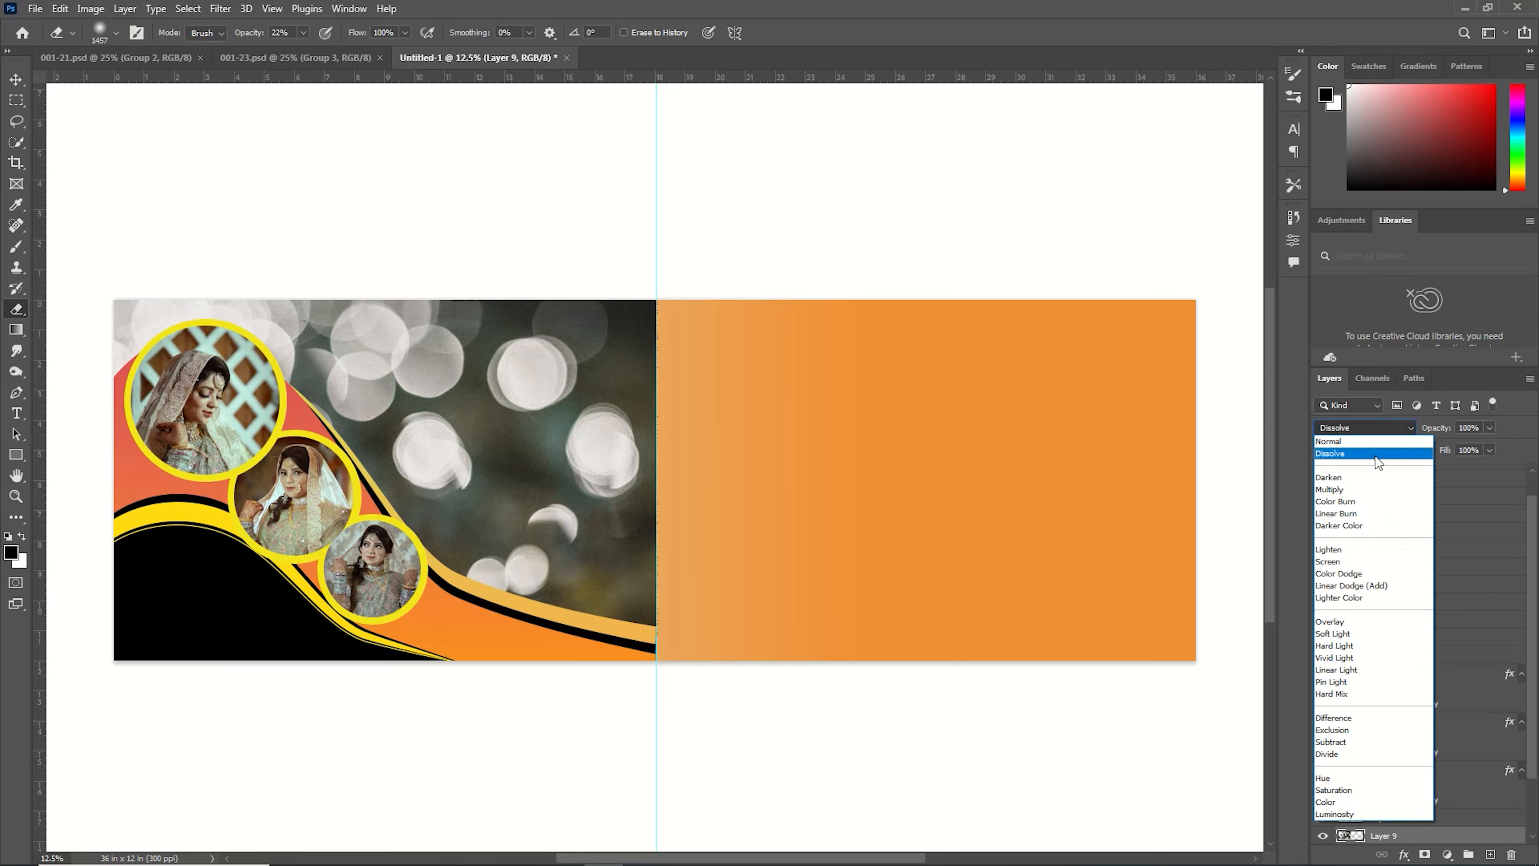
pyautogui.click(1354, 558)
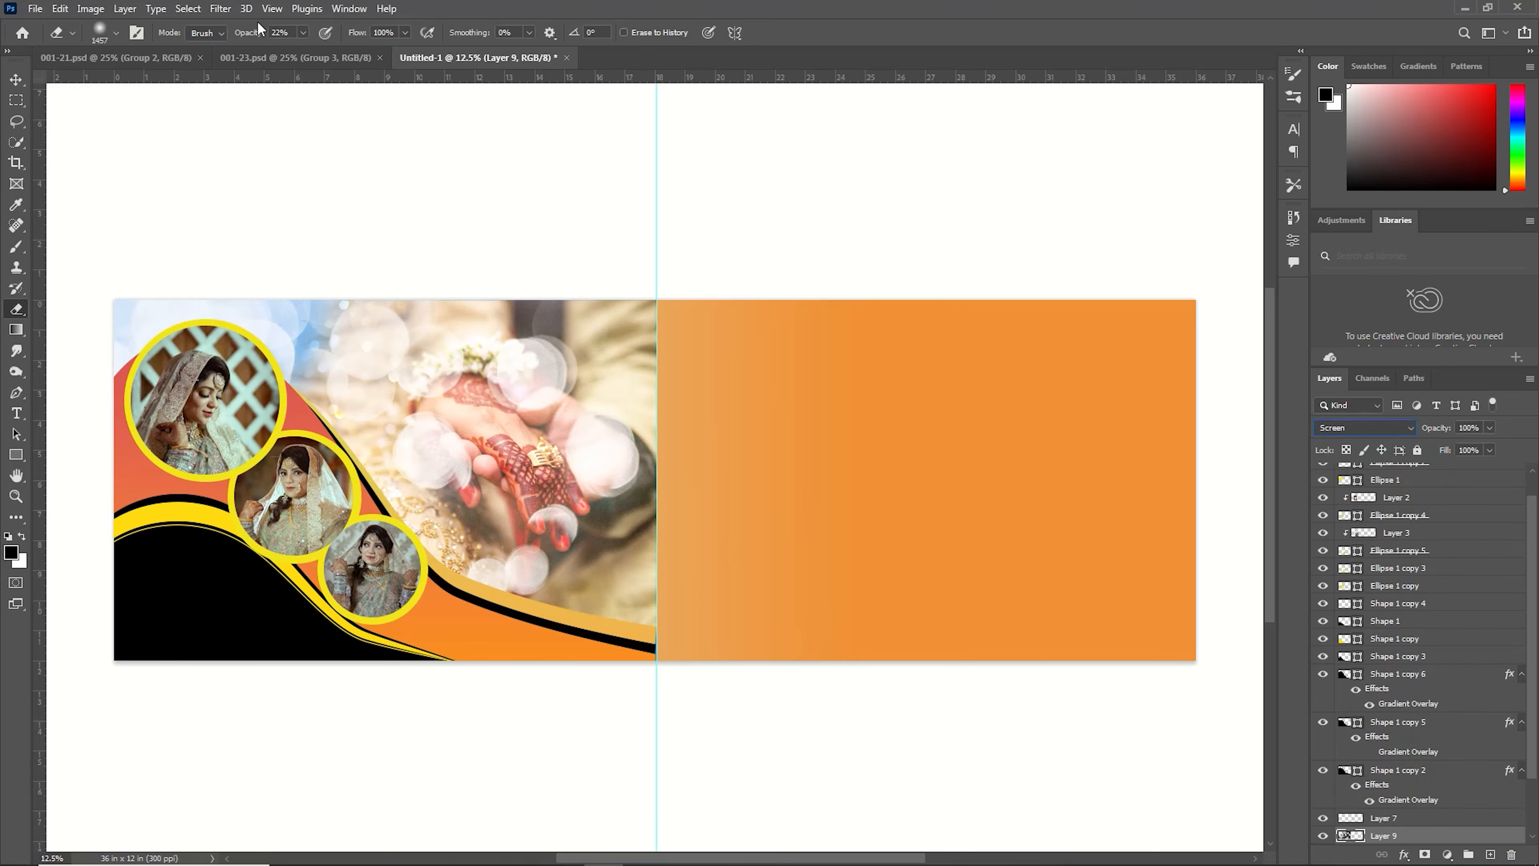
# Apply a Gaussian Blur to the bokeh layer.
pyautogui.click(188, 8)
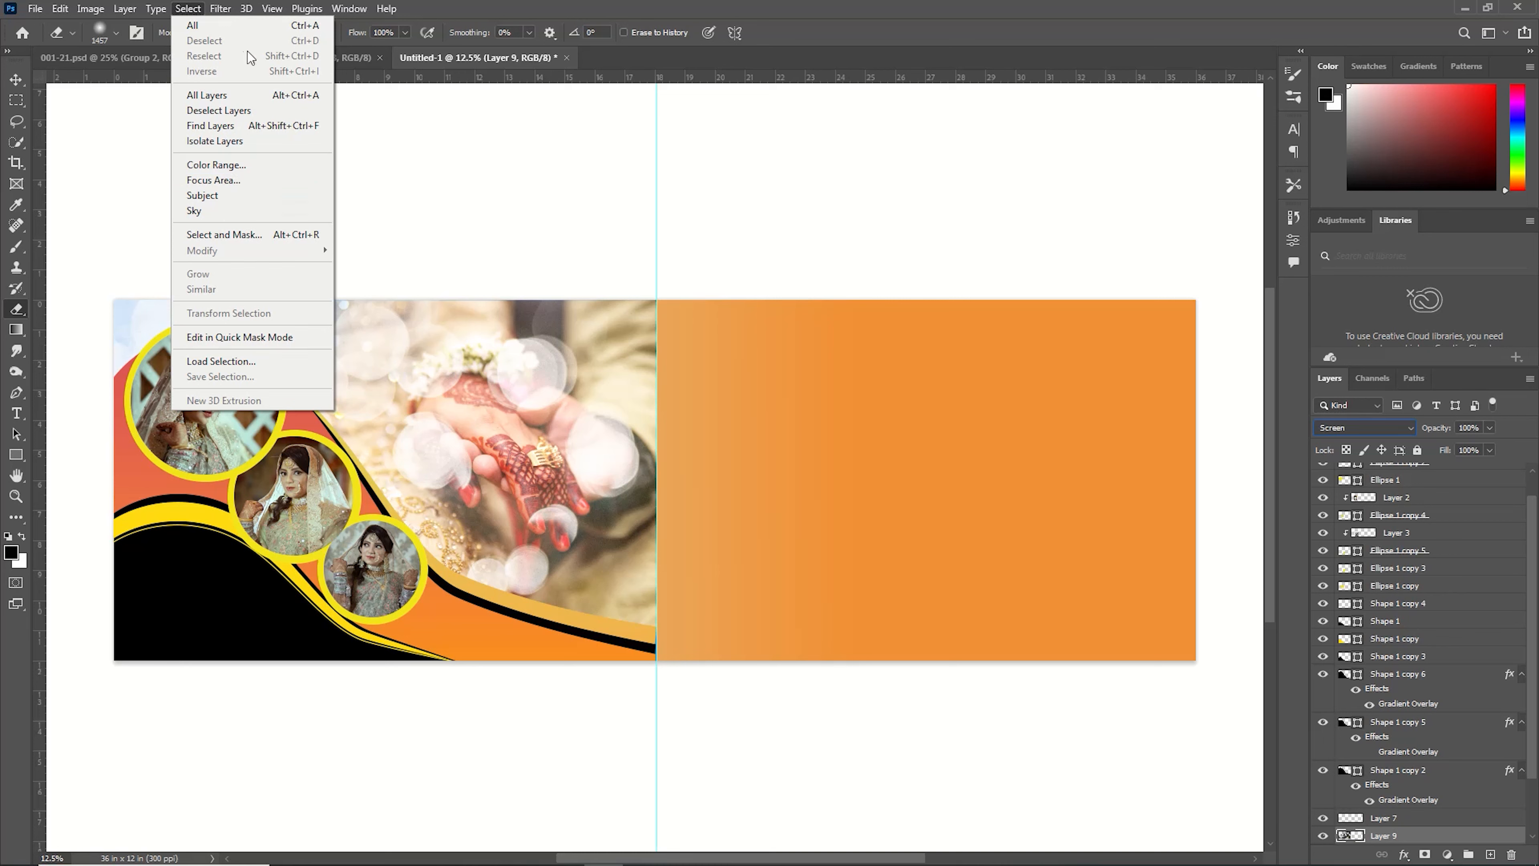
pyautogui.moveTo(225, 11)
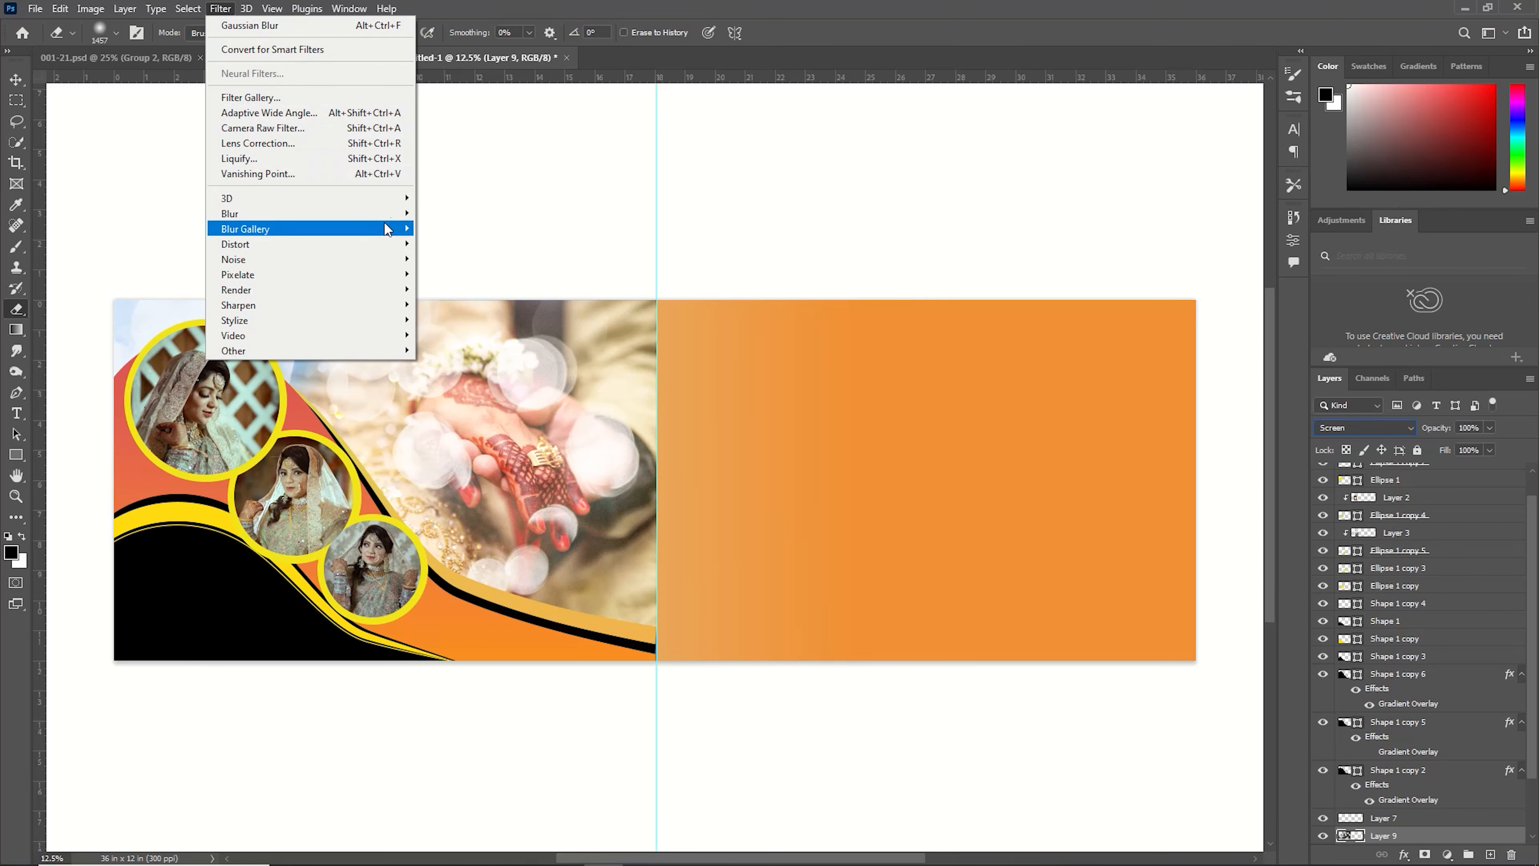
pyautogui.moveTo(364, 213)
pyautogui.click(449, 274)
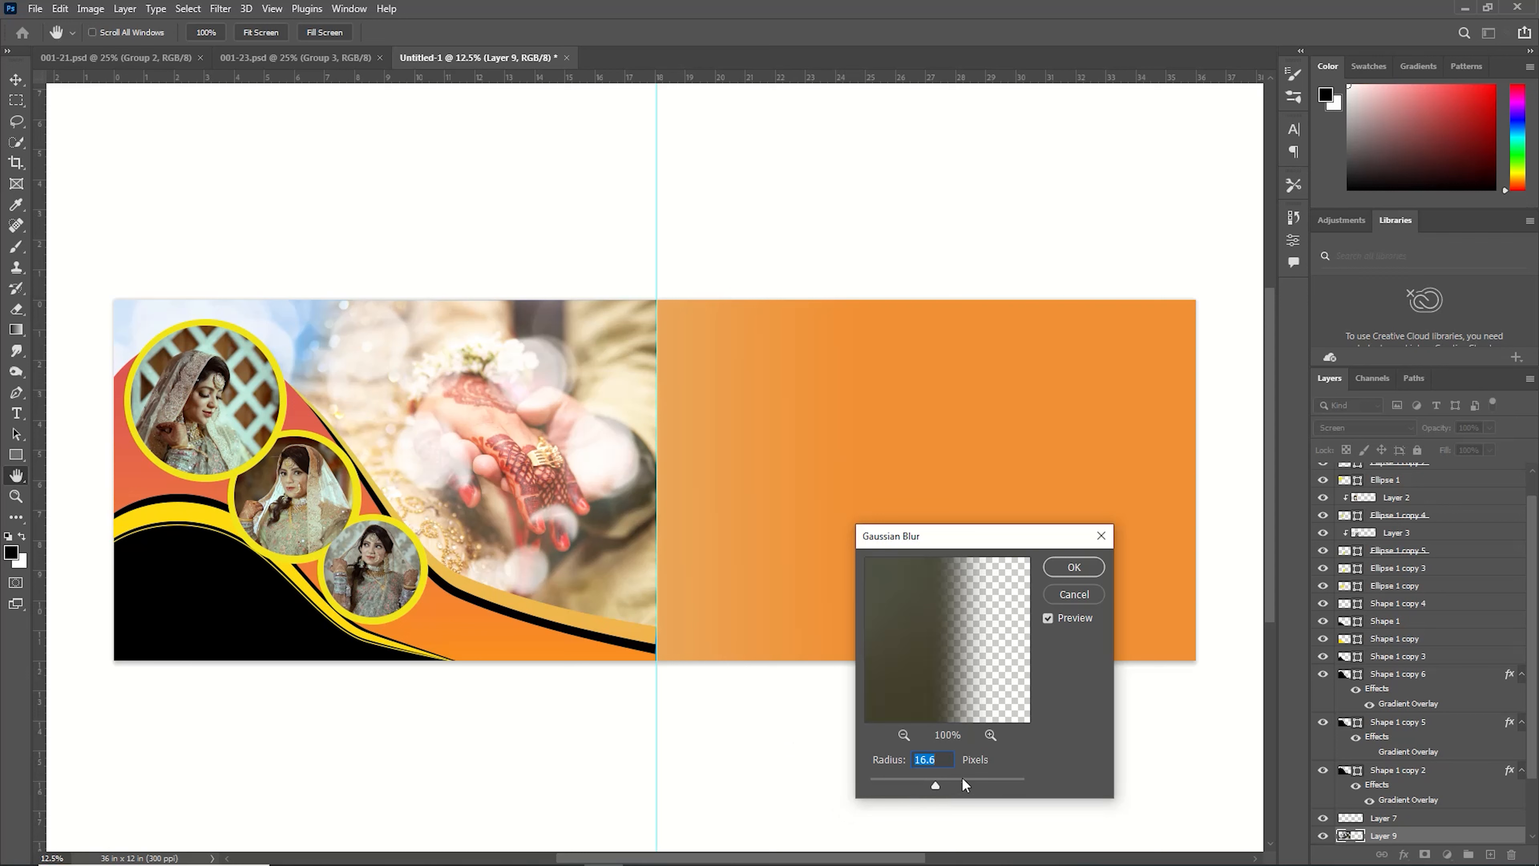
pyautogui.moveTo(963, 781); pyautogui.dragTo(972, 785)
pyautogui.click(1075, 566)
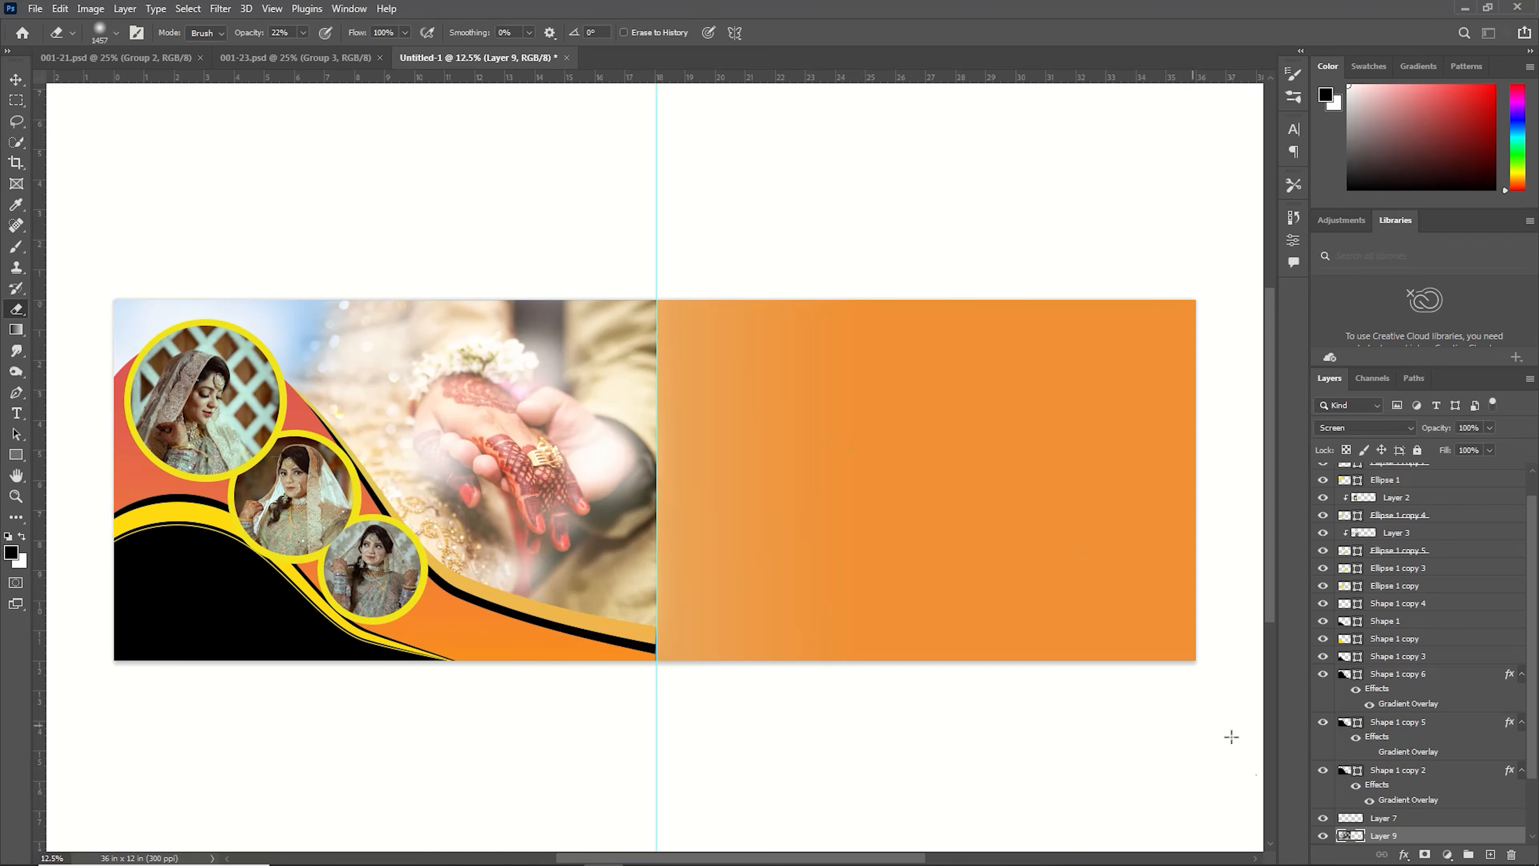
# Add a 5868e1 Solid Color fill layer clipped to the wedding photo layer and set its blend mode to Lighter Color.
pyautogui.press('v')
pyautogui.scroll(-1, 1341, 803)
pyautogui.click(1355, 804)
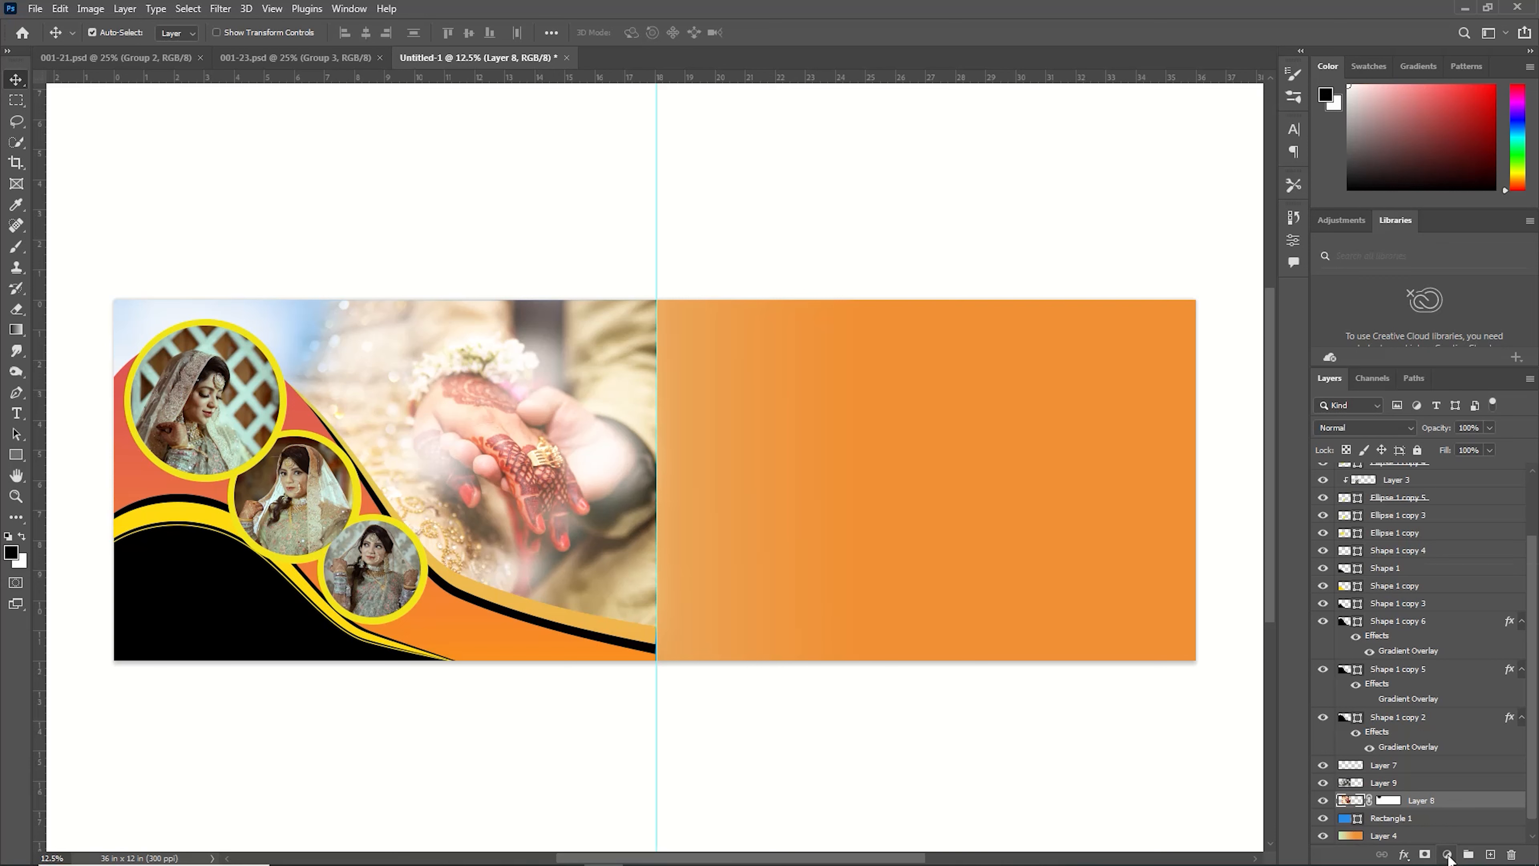
pyautogui.click(1448, 855)
pyautogui.click(1447, 570)
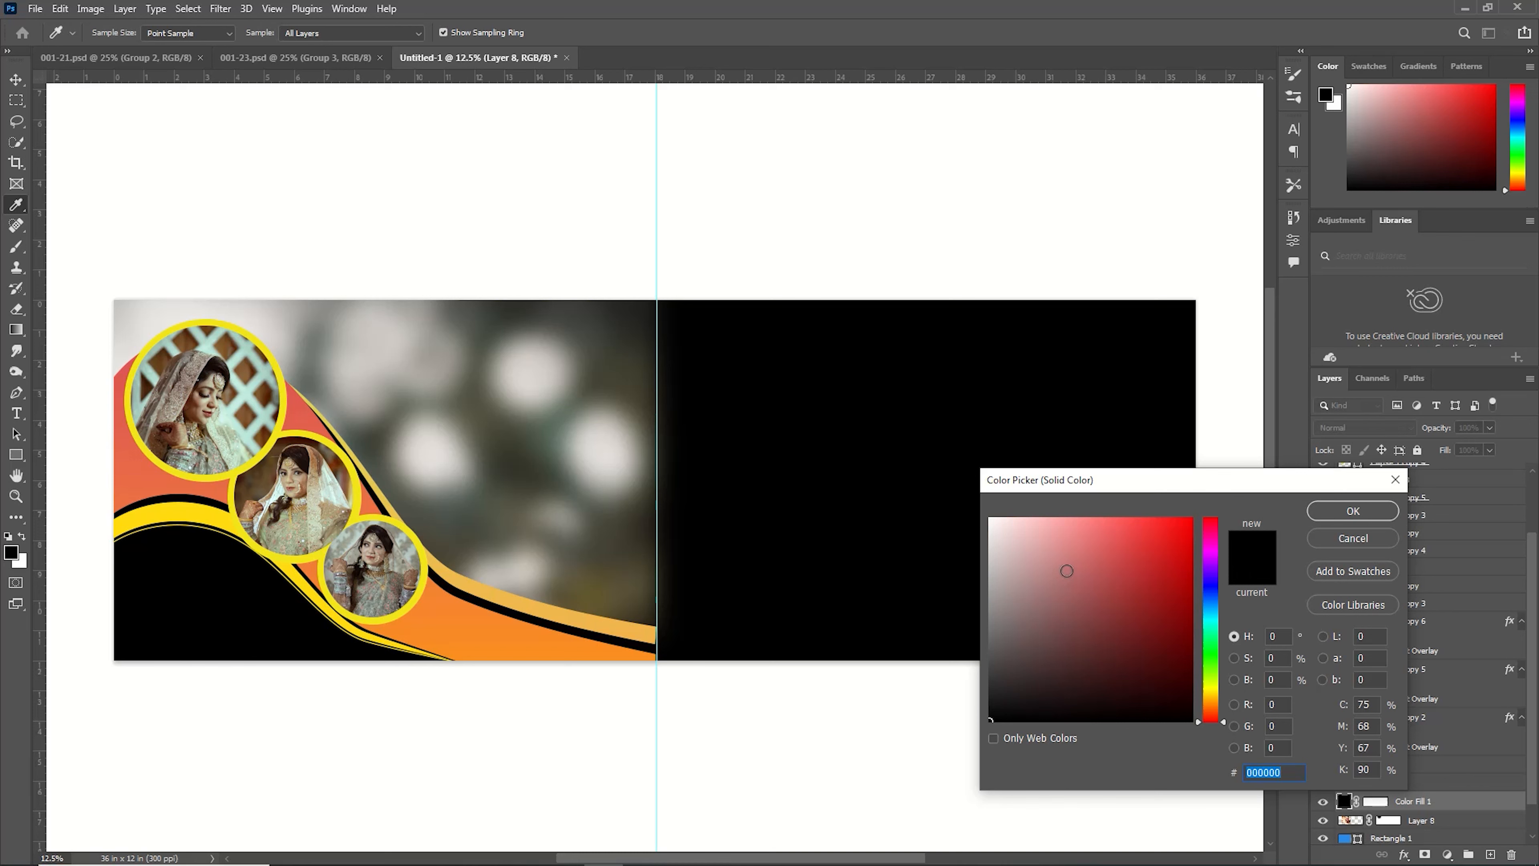
pyautogui.click(1113, 542)
pyautogui.click(1216, 590)
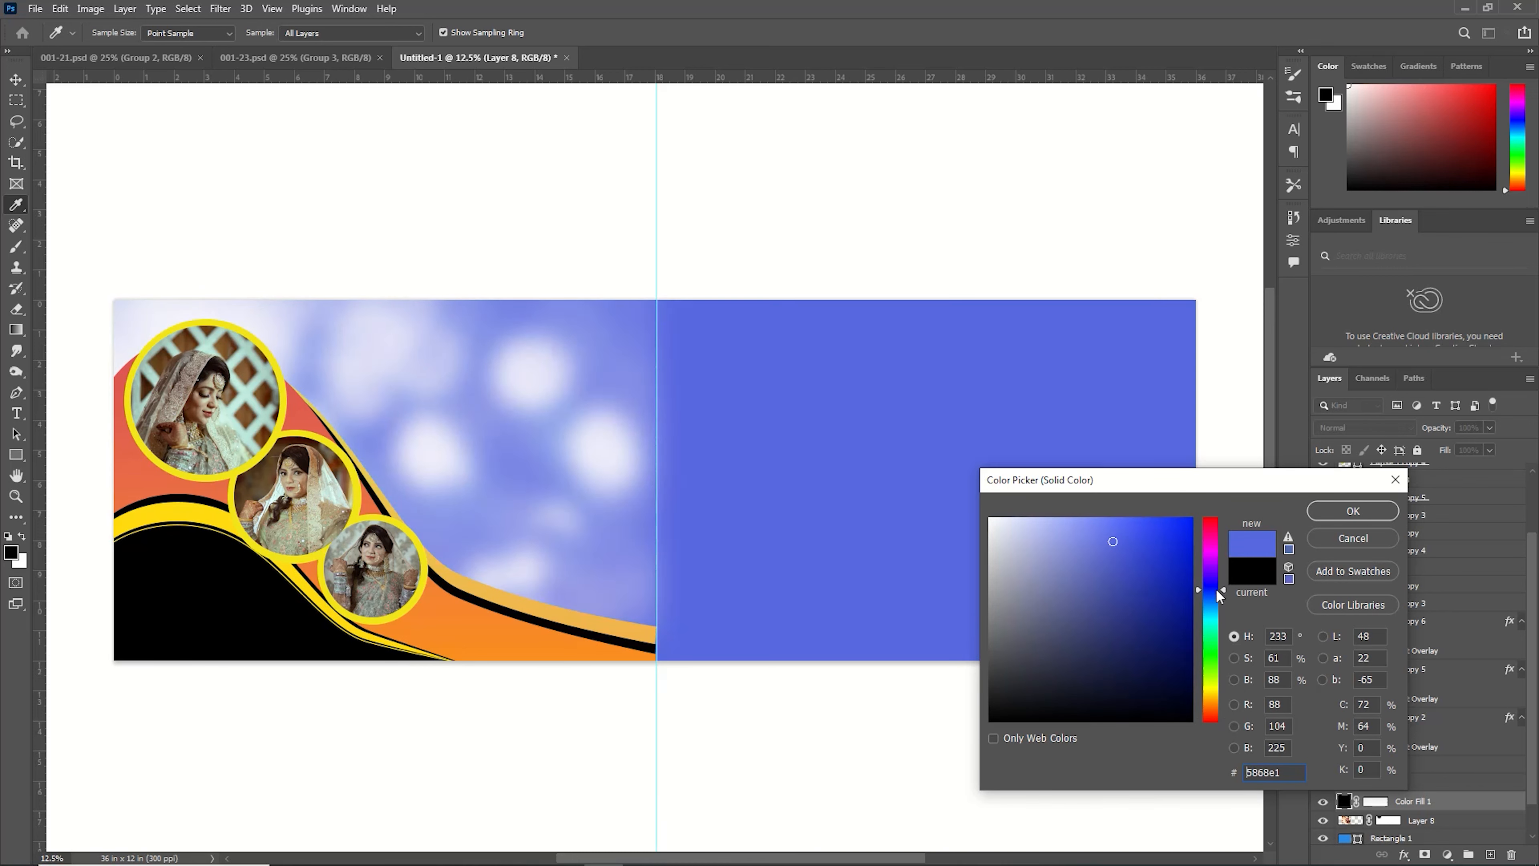
pyautogui.click(1354, 510)
pyautogui.rightClick(1430, 805)
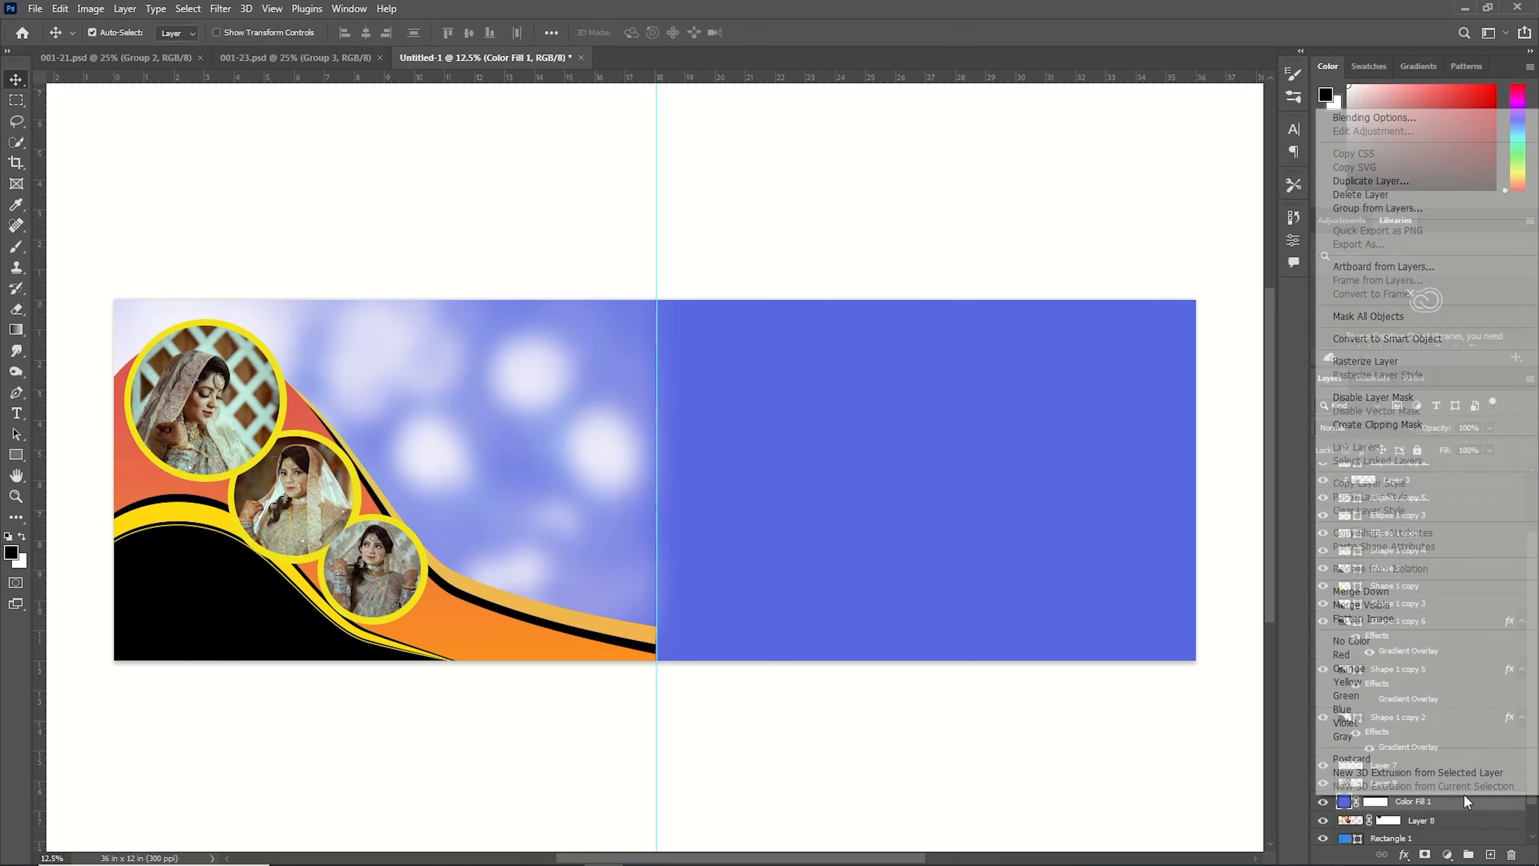
pyautogui.click(1402, 419)
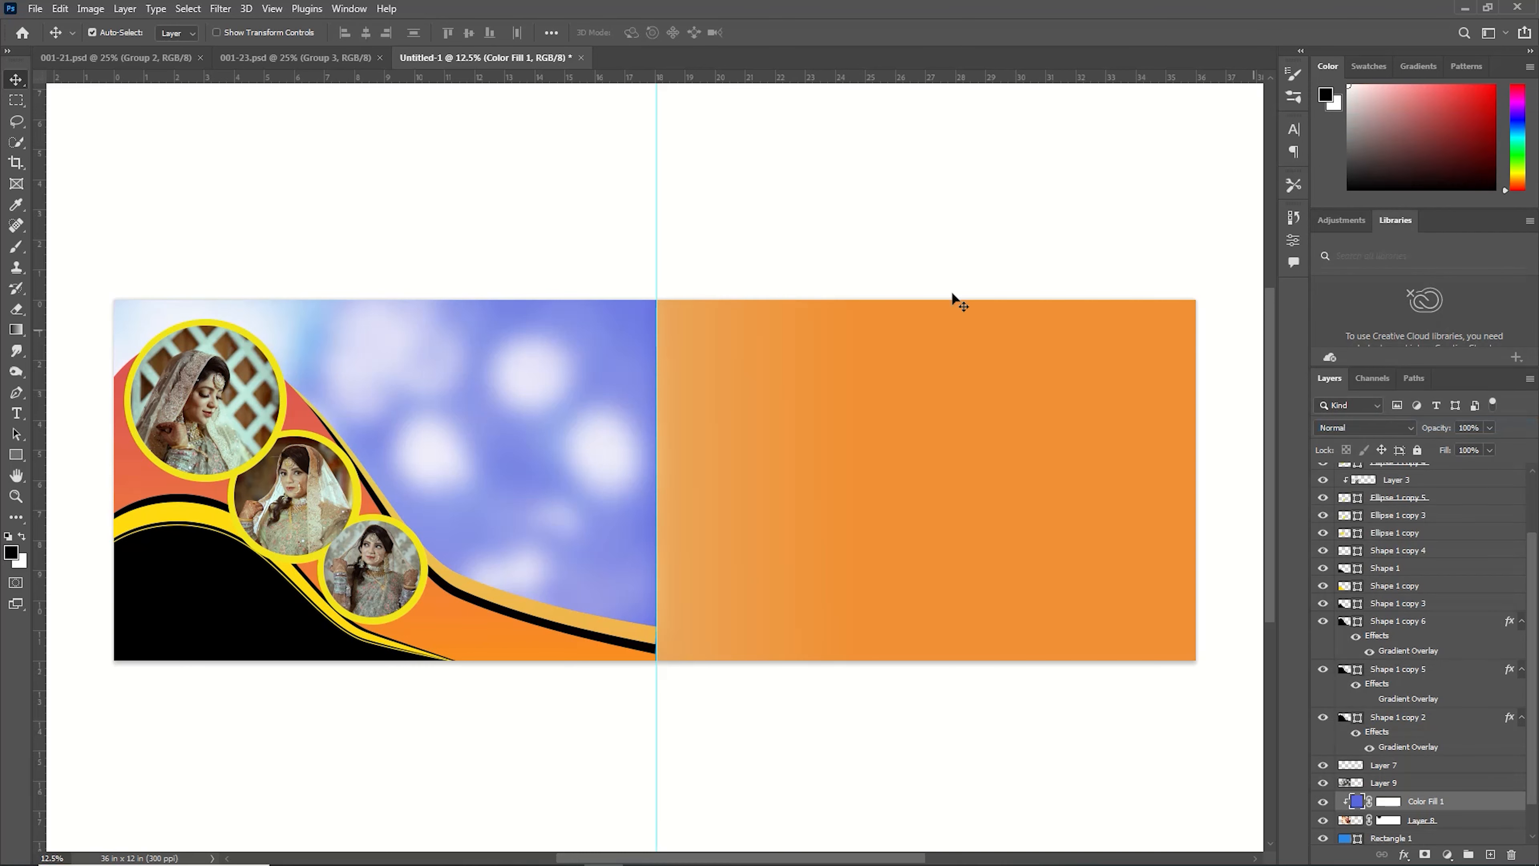
pyautogui.click(1371, 428)
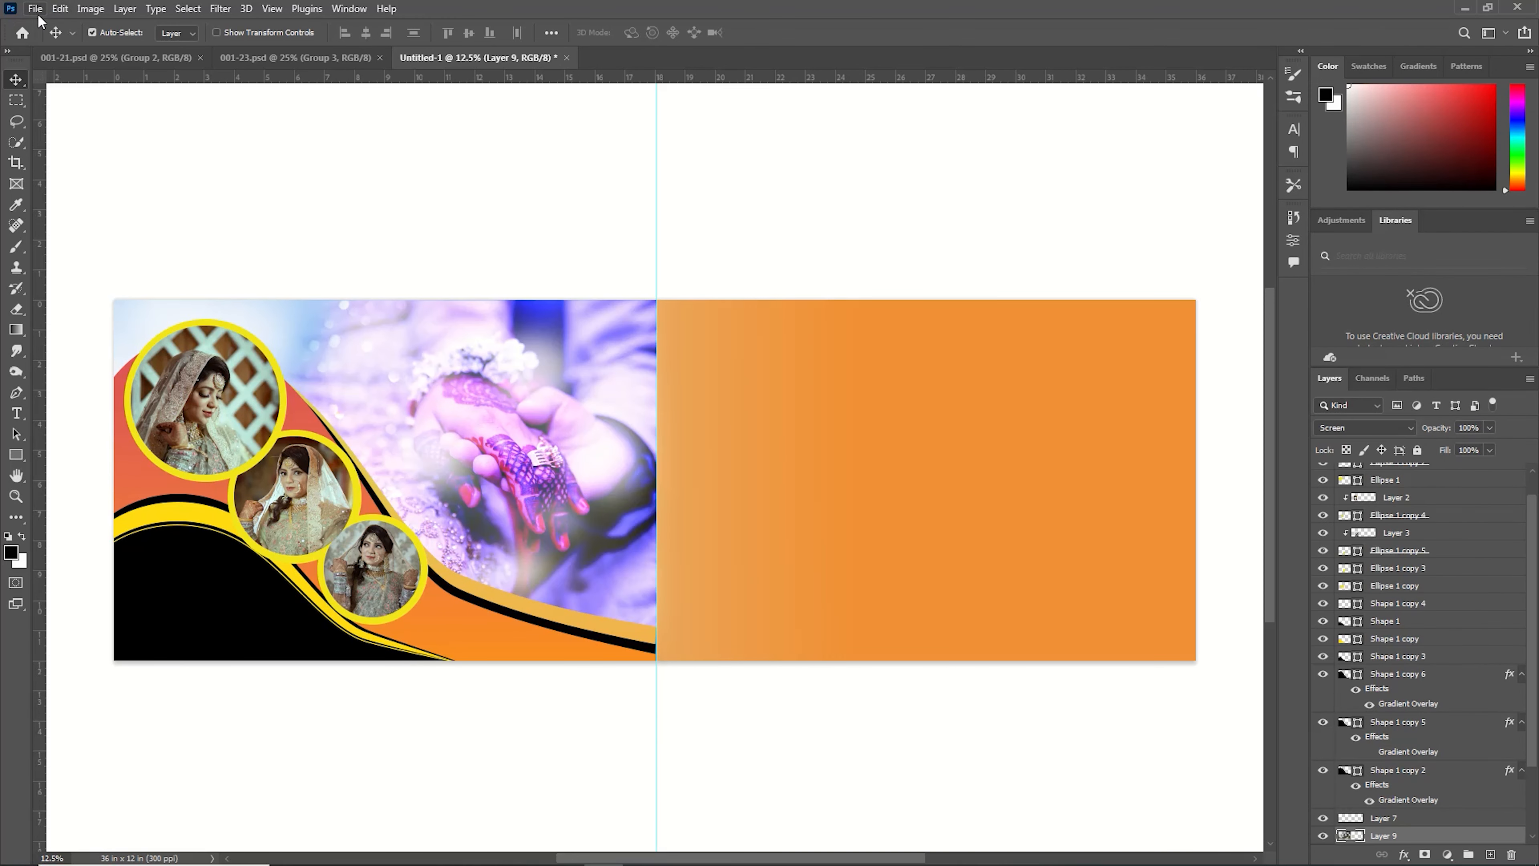
# Open the pngwing.com (27) brush-stroke PNG from the Downloads PNG complte folder.
pyautogui.click(36, 10)
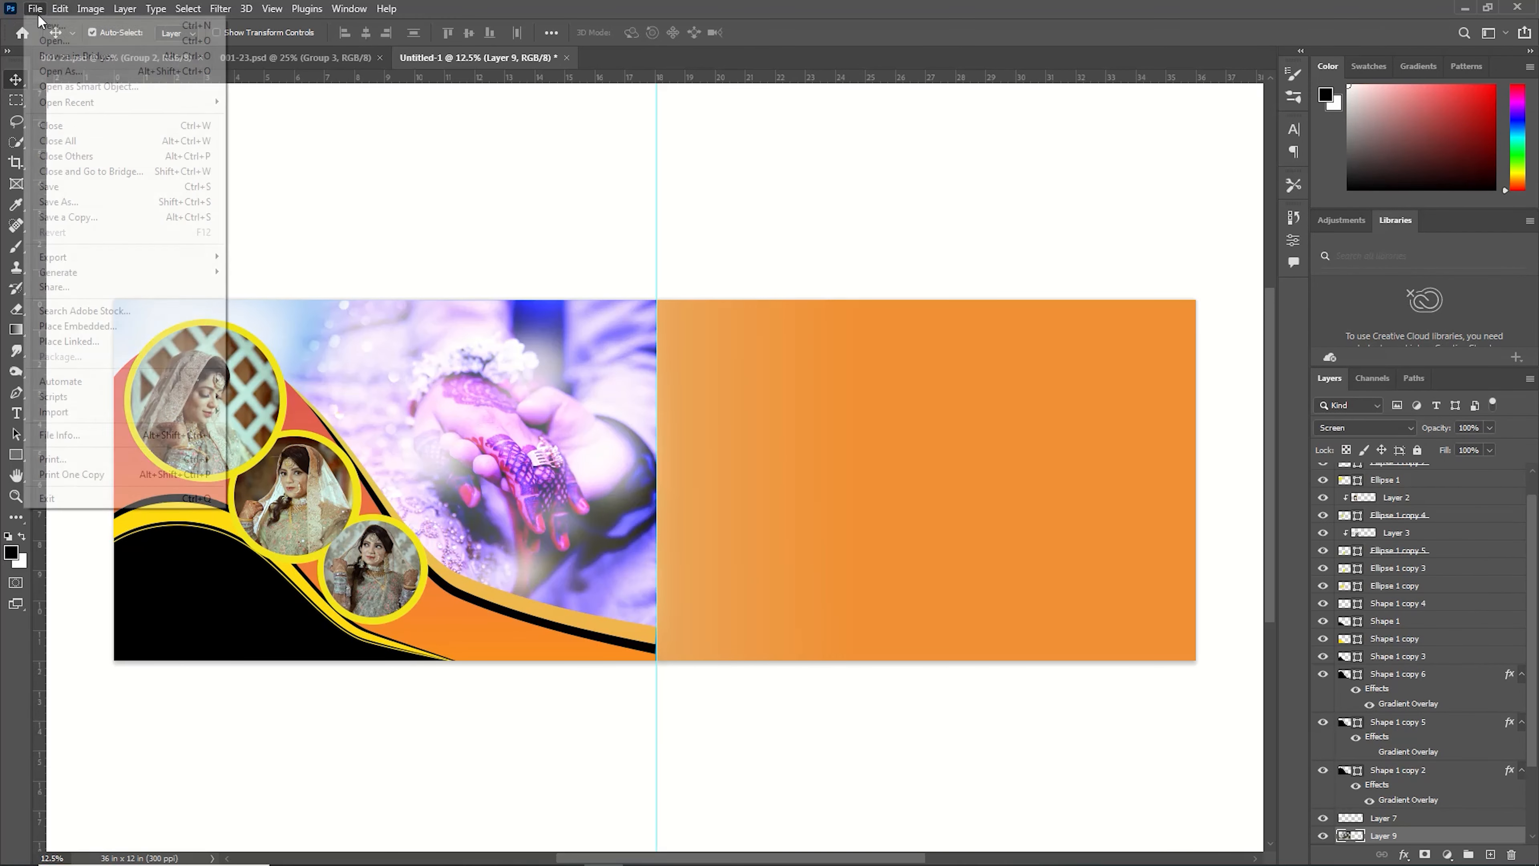
pyautogui.click(55, 41)
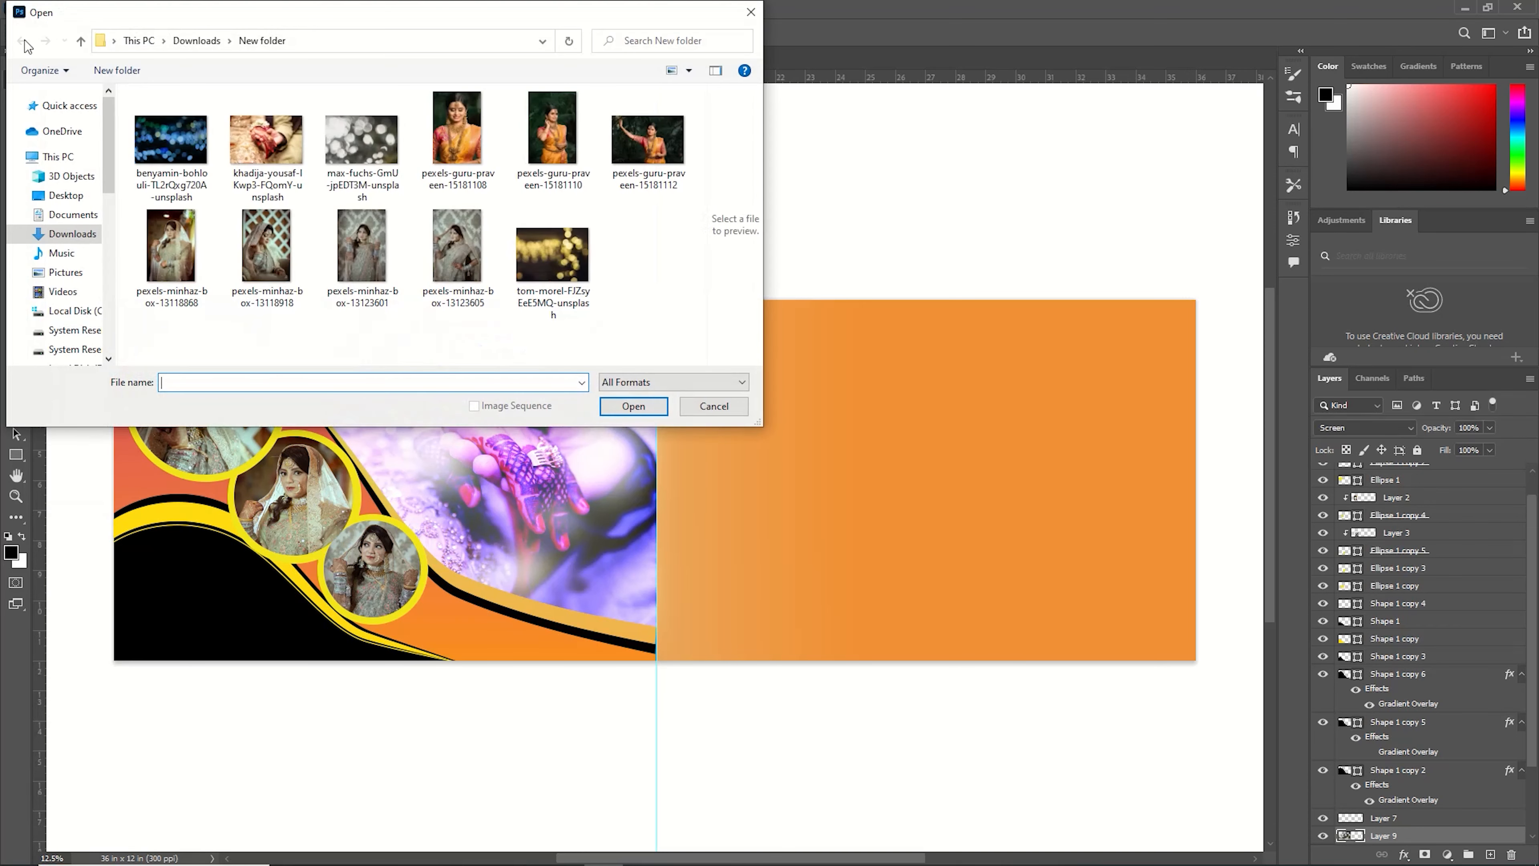
pyautogui.click(81, 237)
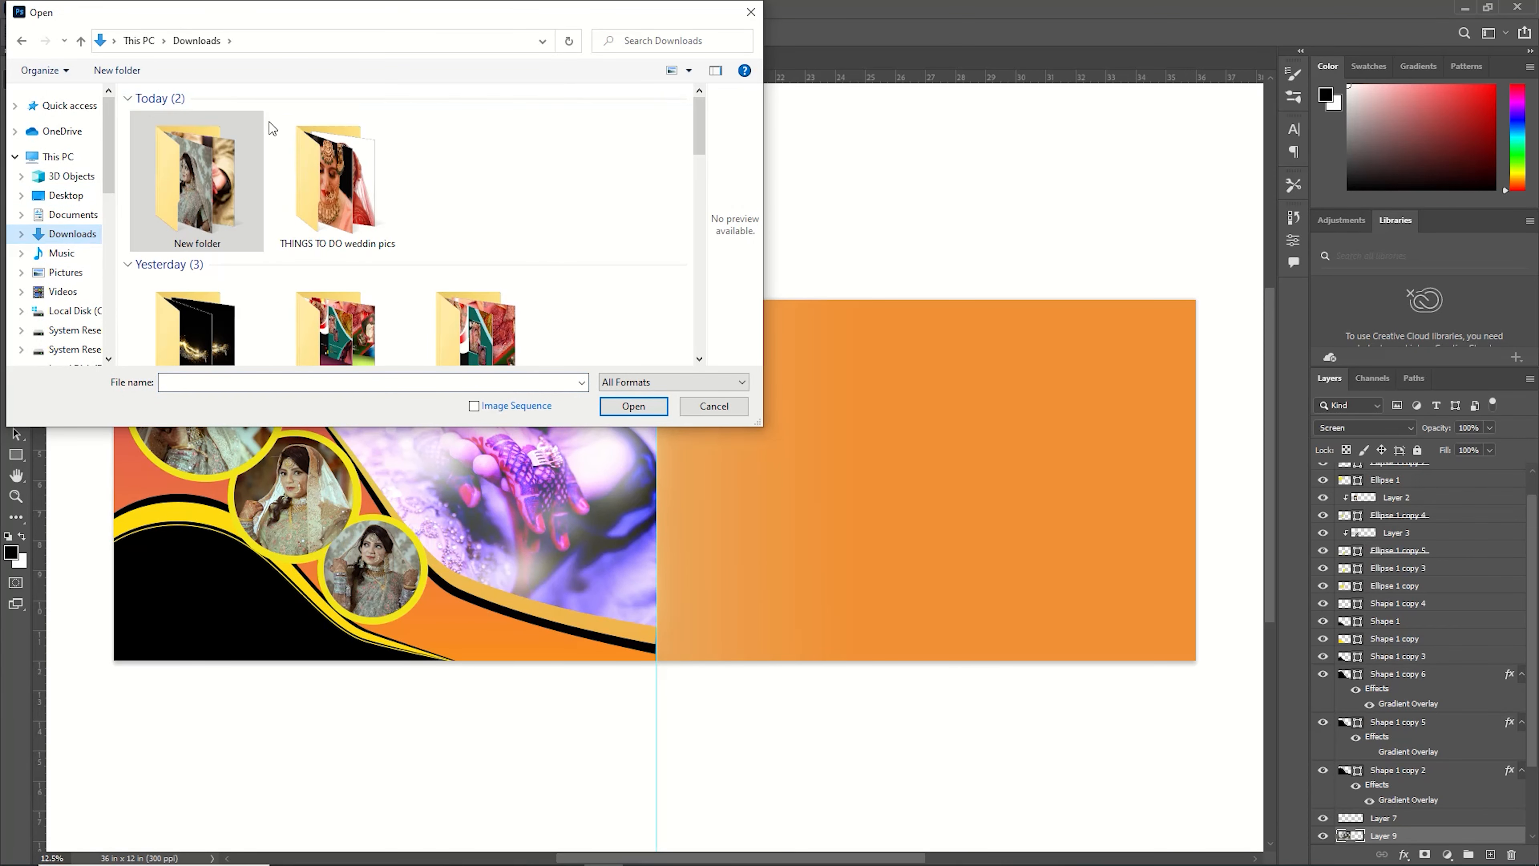
pyautogui.scroll(-1, 336, 280)
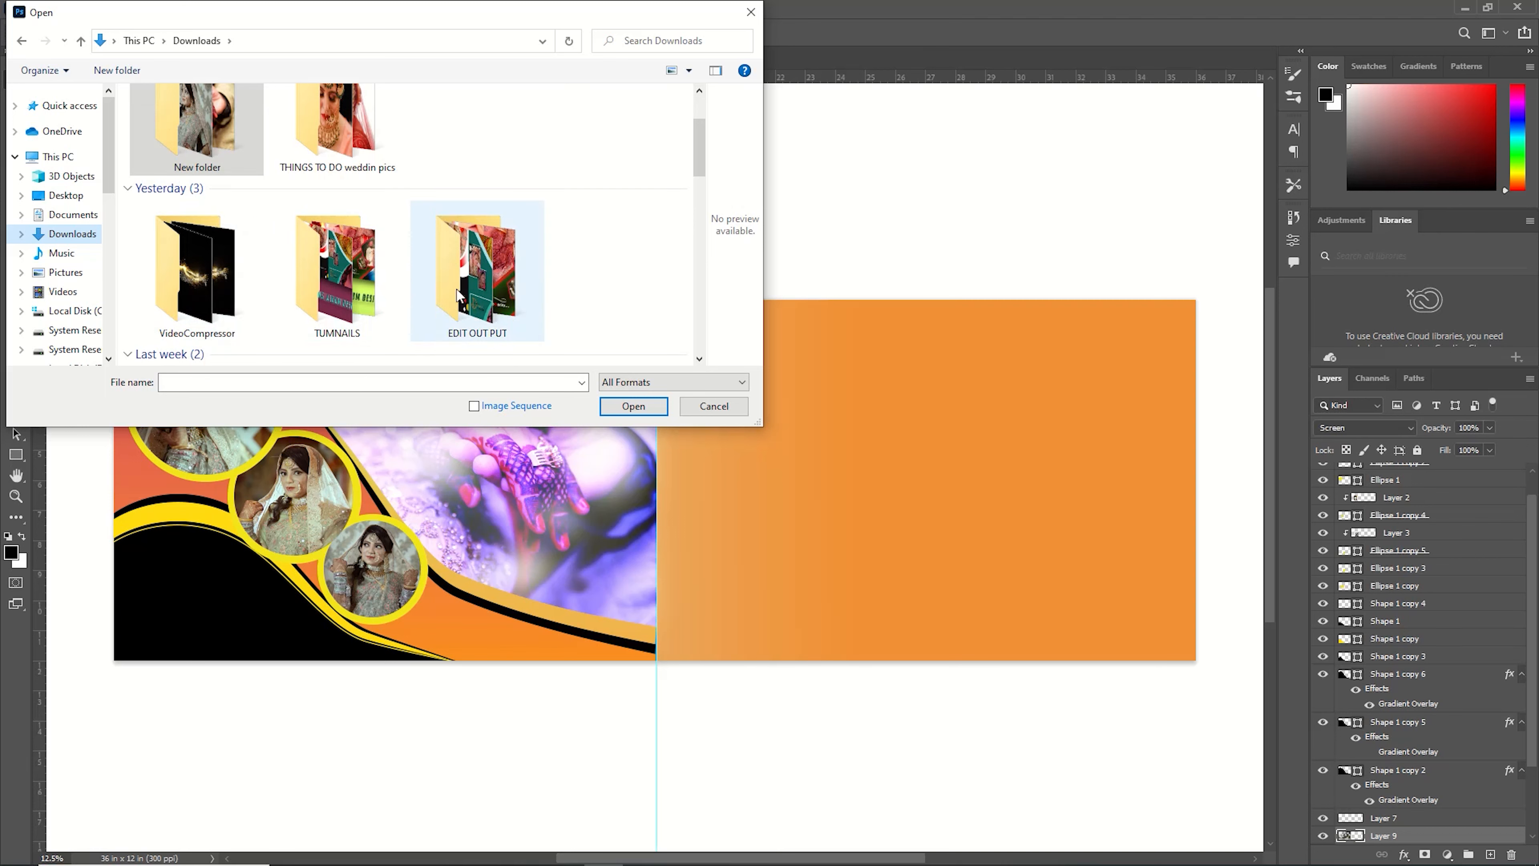
pyautogui.scroll(-3, 454, 282)
pyautogui.click(346, 132)
pyautogui.doubleClick(346, 132)
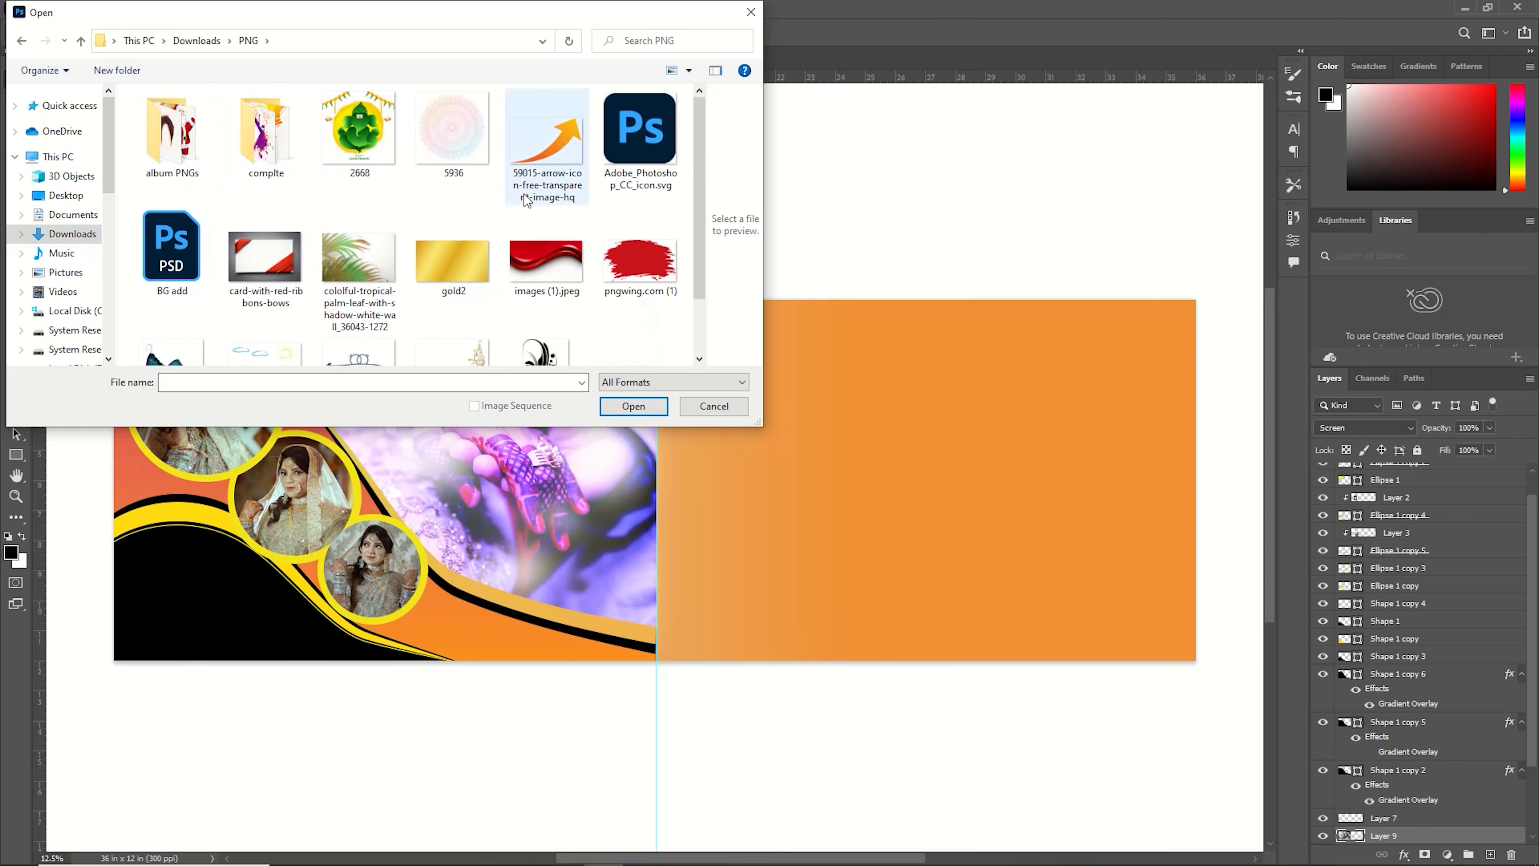
pyautogui.scroll(-1, 481, 304)
pyautogui.scroll(1, 340, 231)
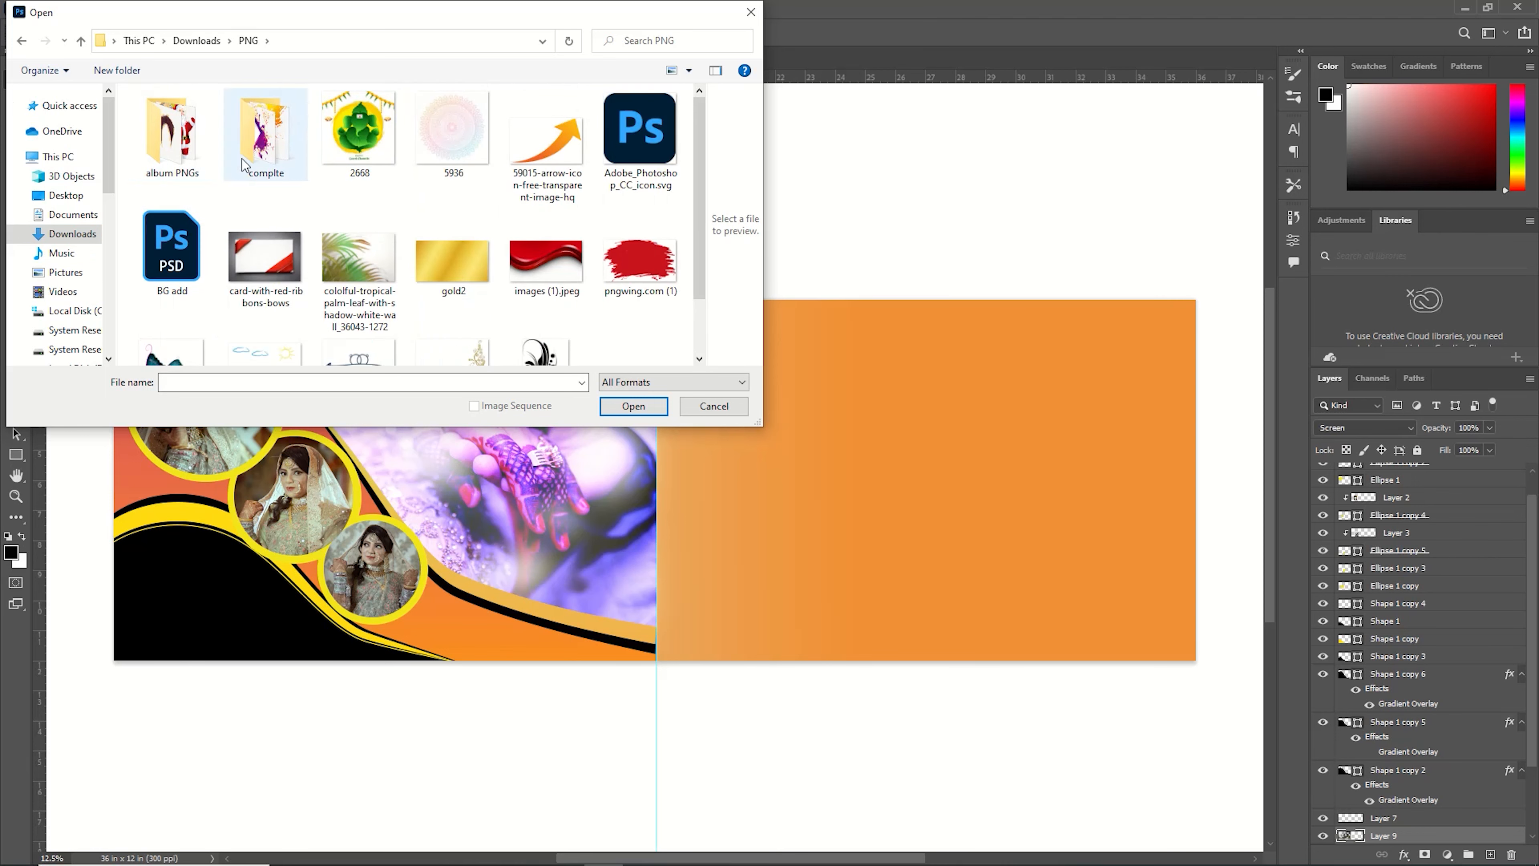
pyautogui.doubleClick(266, 130)
pyautogui.scroll(-4, 424, 267)
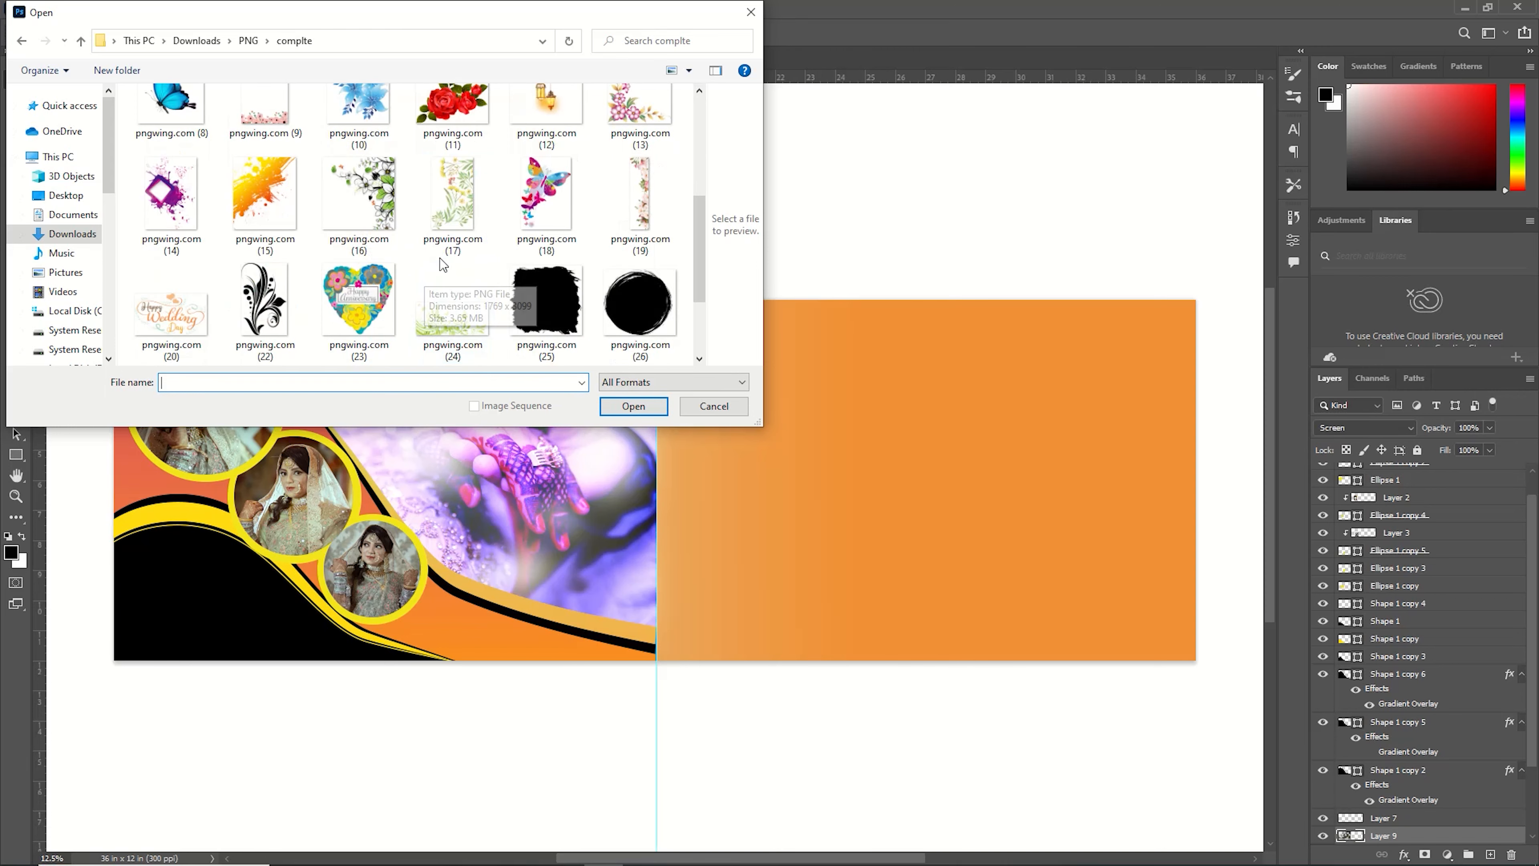
pyautogui.scroll(-2, 449, 285)
pyautogui.doubleClick(169, 276)
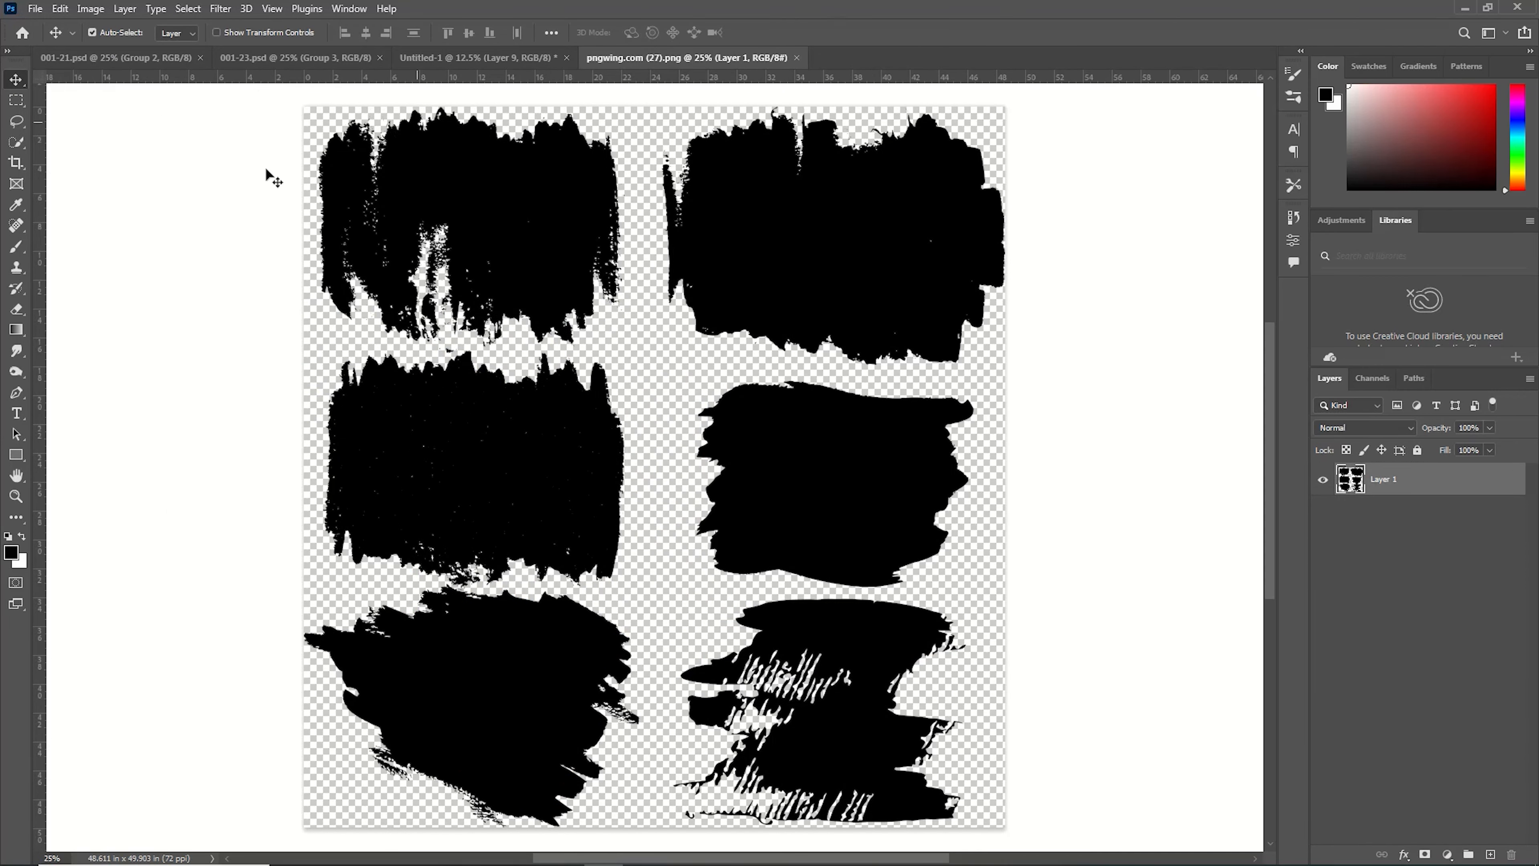
# Crop the brush-stroke image down to its upper-right stroke.
pyautogui.click(18, 163)
pyautogui.moveTo(660, 829); pyautogui.dragTo(797, 610)
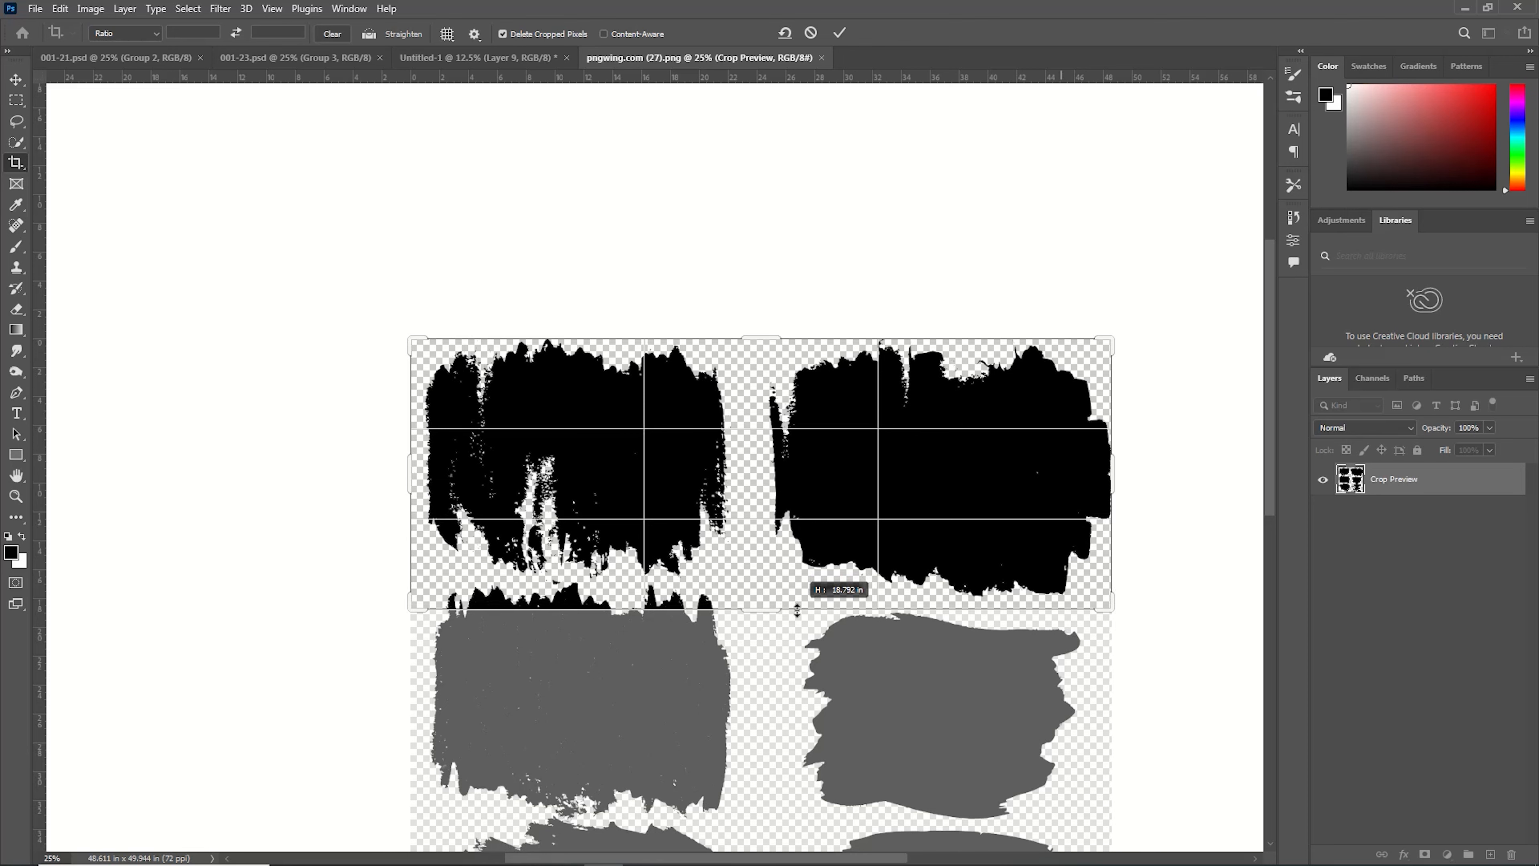
pyautogui.moveTo(416, 468); pyautogui.dragTo(572, 509)
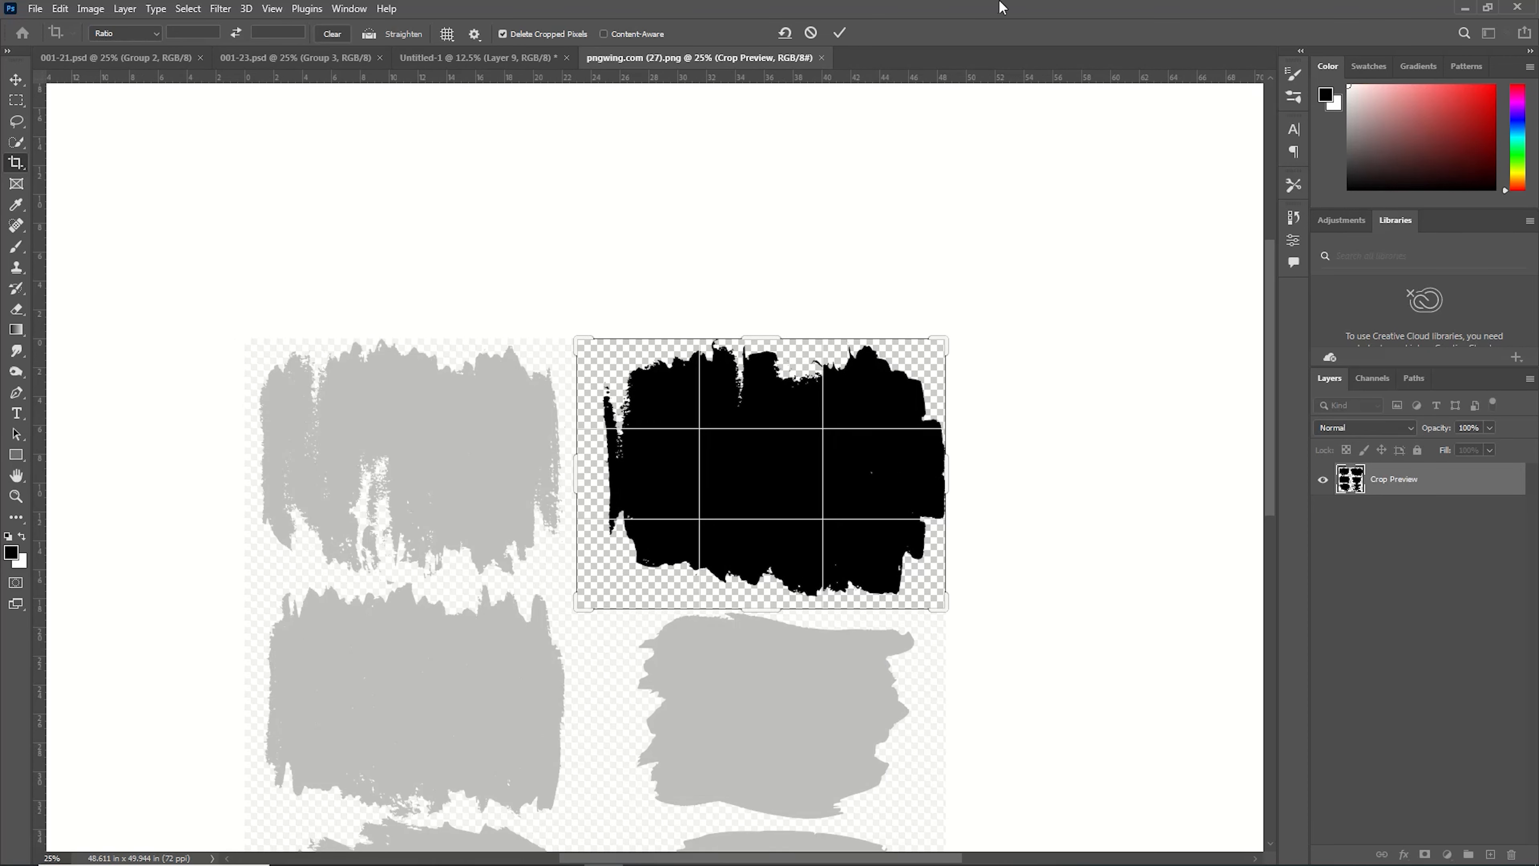
pyautogui.click(840, 32)
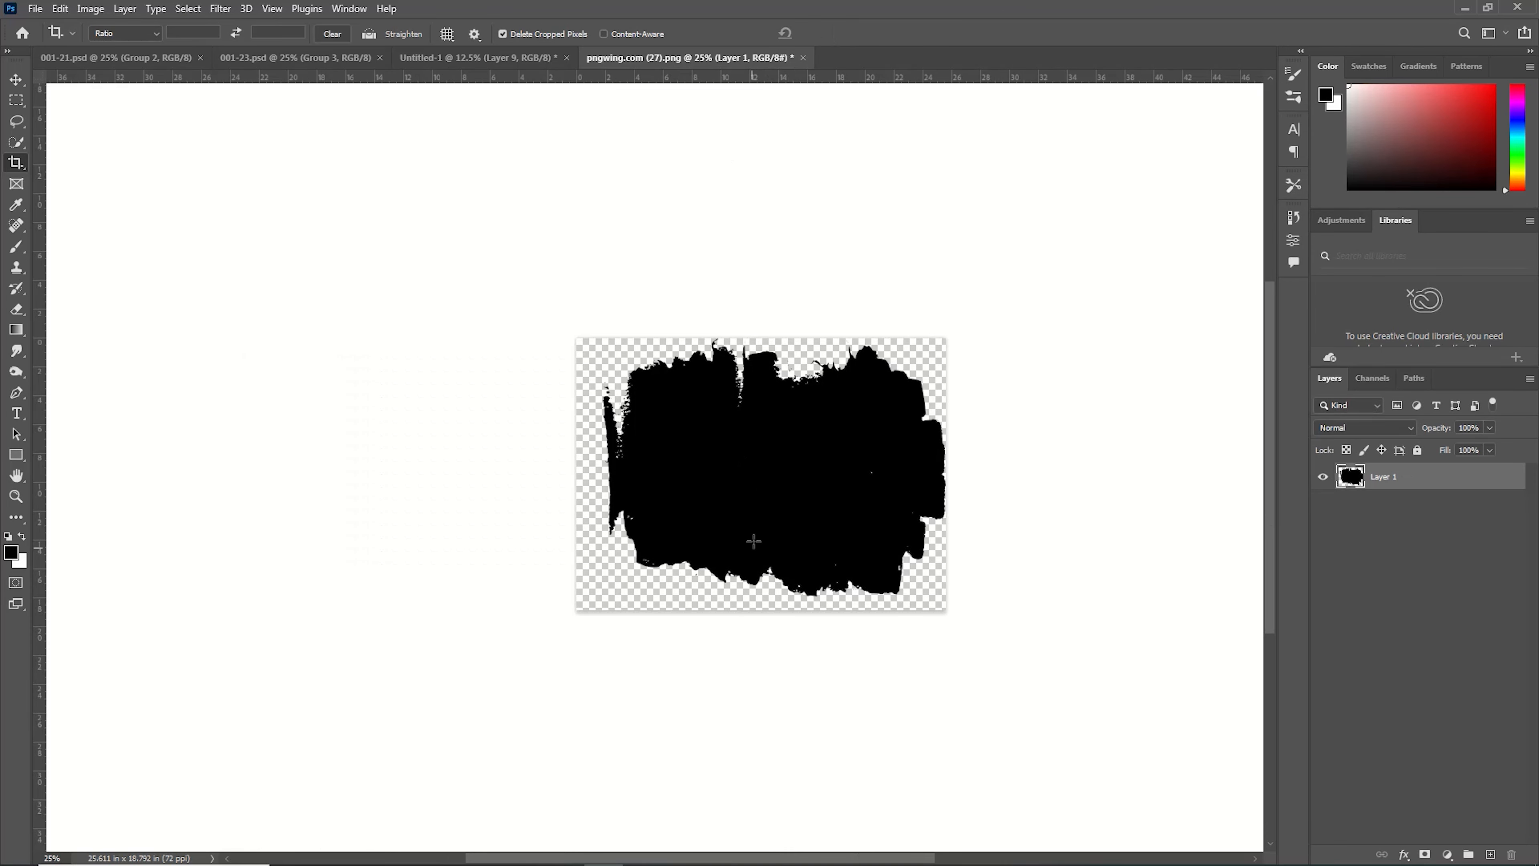
# Move the cropped brush stroke into the banner document onto the right half.
pyautogui.click(15, 80)
pyautogui.moveTo(891, 473); pyautogui.dragTo(784, 455)
pyautogui.moveTo(810, 511); pyautogui.dragTo(809, 514)
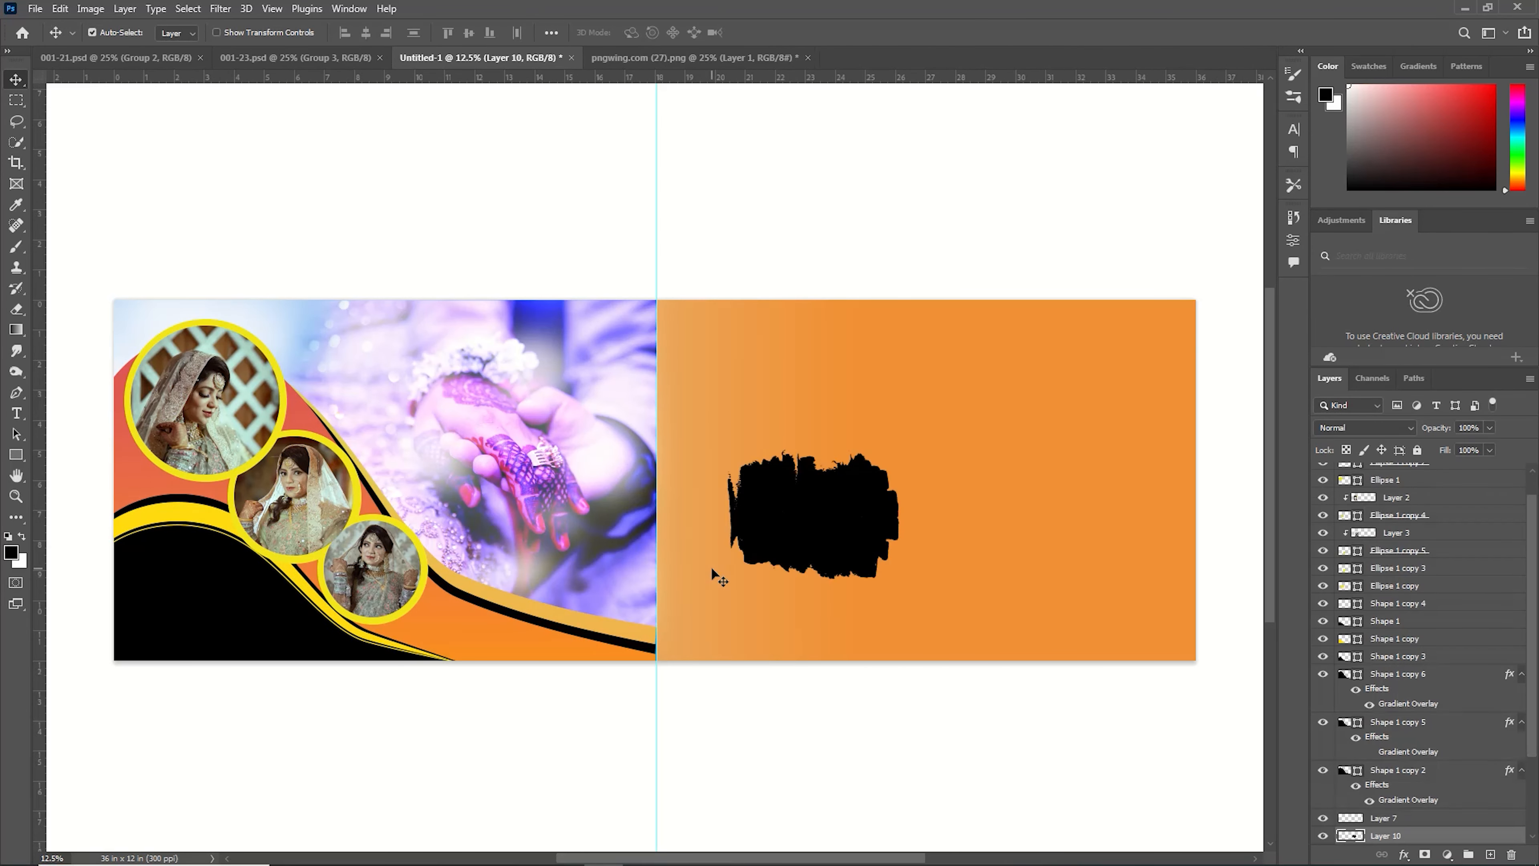
# Rotate the brush stroke about 86° and enlarge it to cover the left part of the right half.
pyautogui.hotkey('ctrl', 't')
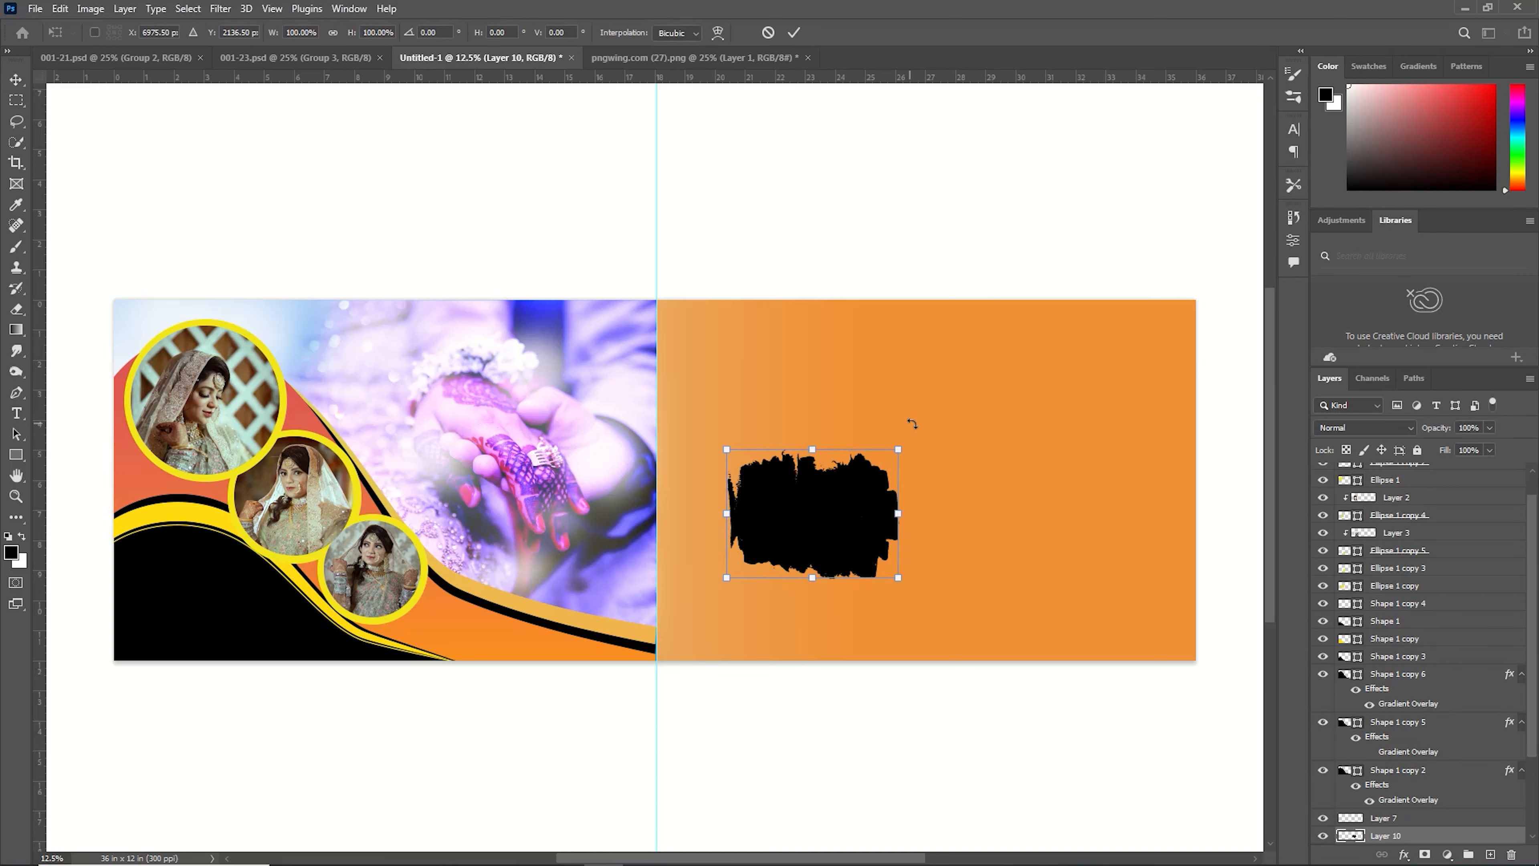
pyautogui.moveTo(907, 422); pyautogui.dragTo(958, 652)
pyautogui.moveTo(748, 442); pyautogui.dragTo(660, 307)
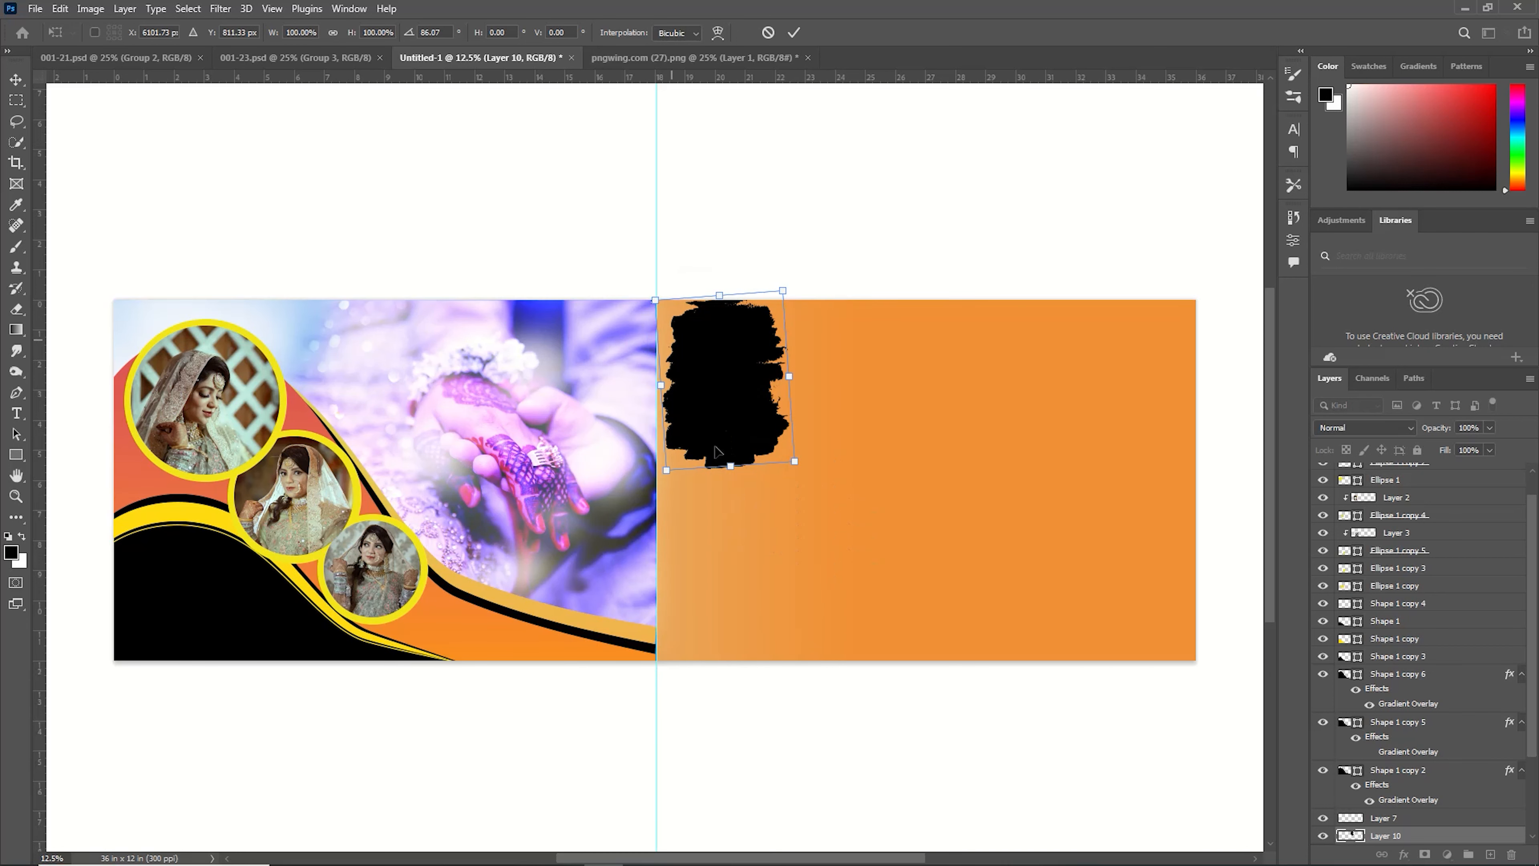
pyautogui.moveTo(794, 459); pyautogui.dragTo(937, 655)
pyautogui.press('Return')
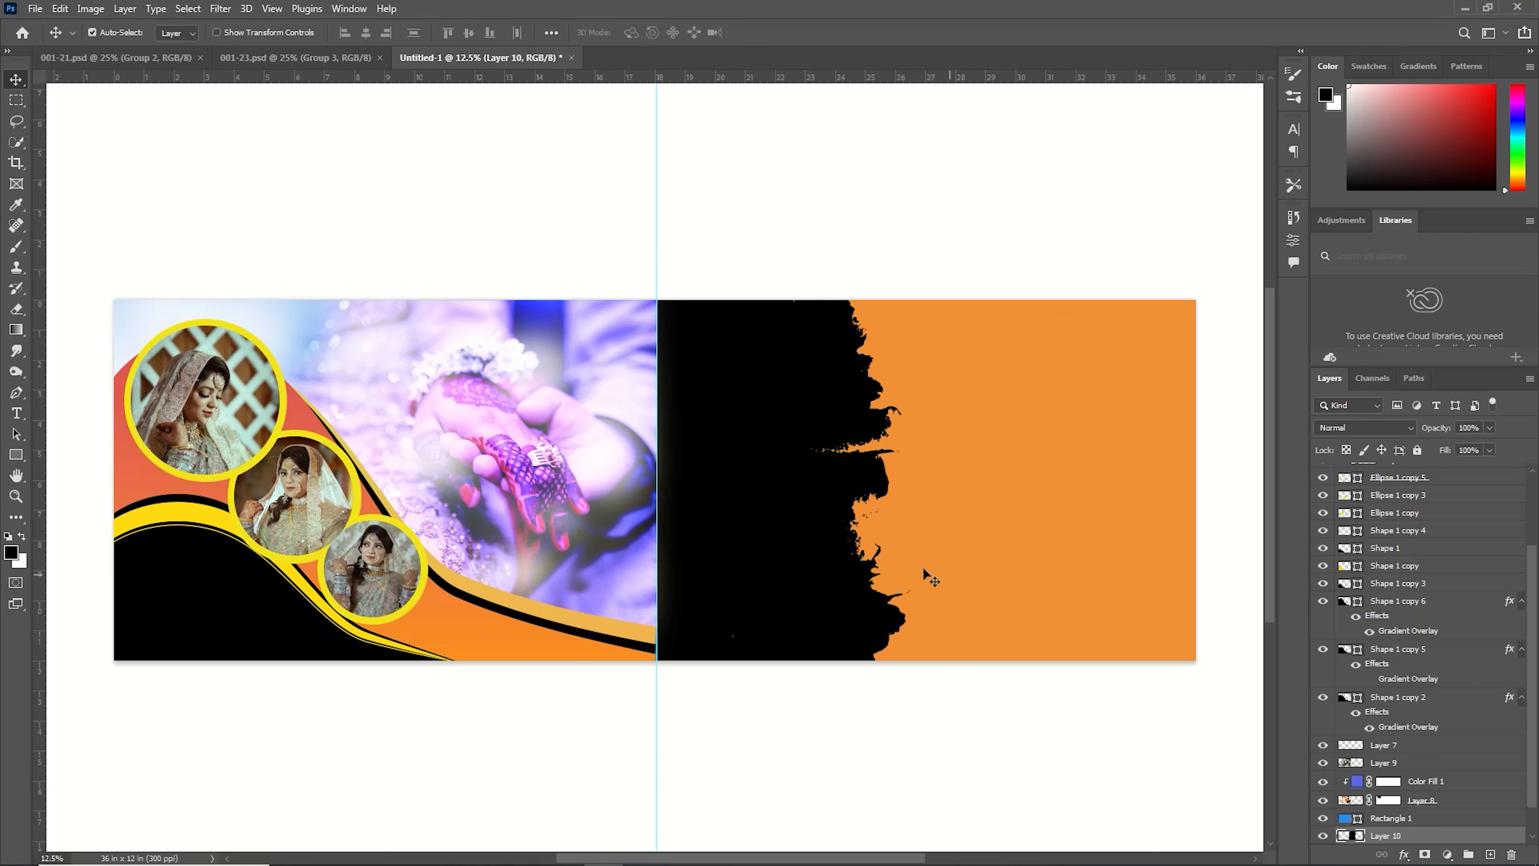
# Open the pexels-guru-praveen-15181108 photo from the Downloads New folder.
pyautogui.click(34, 8)
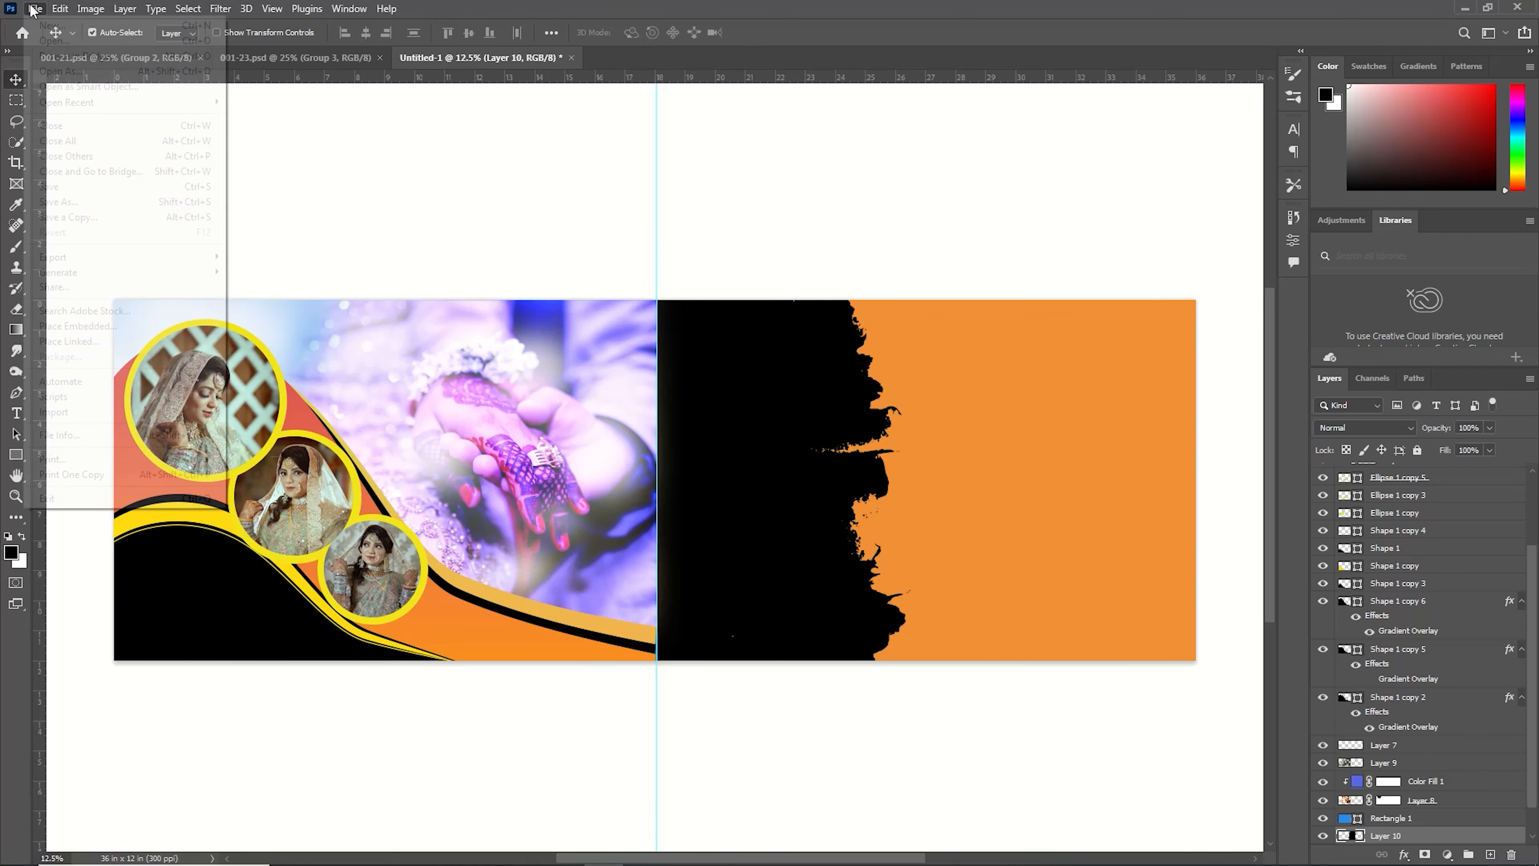
pyautogui.click(68, 40)
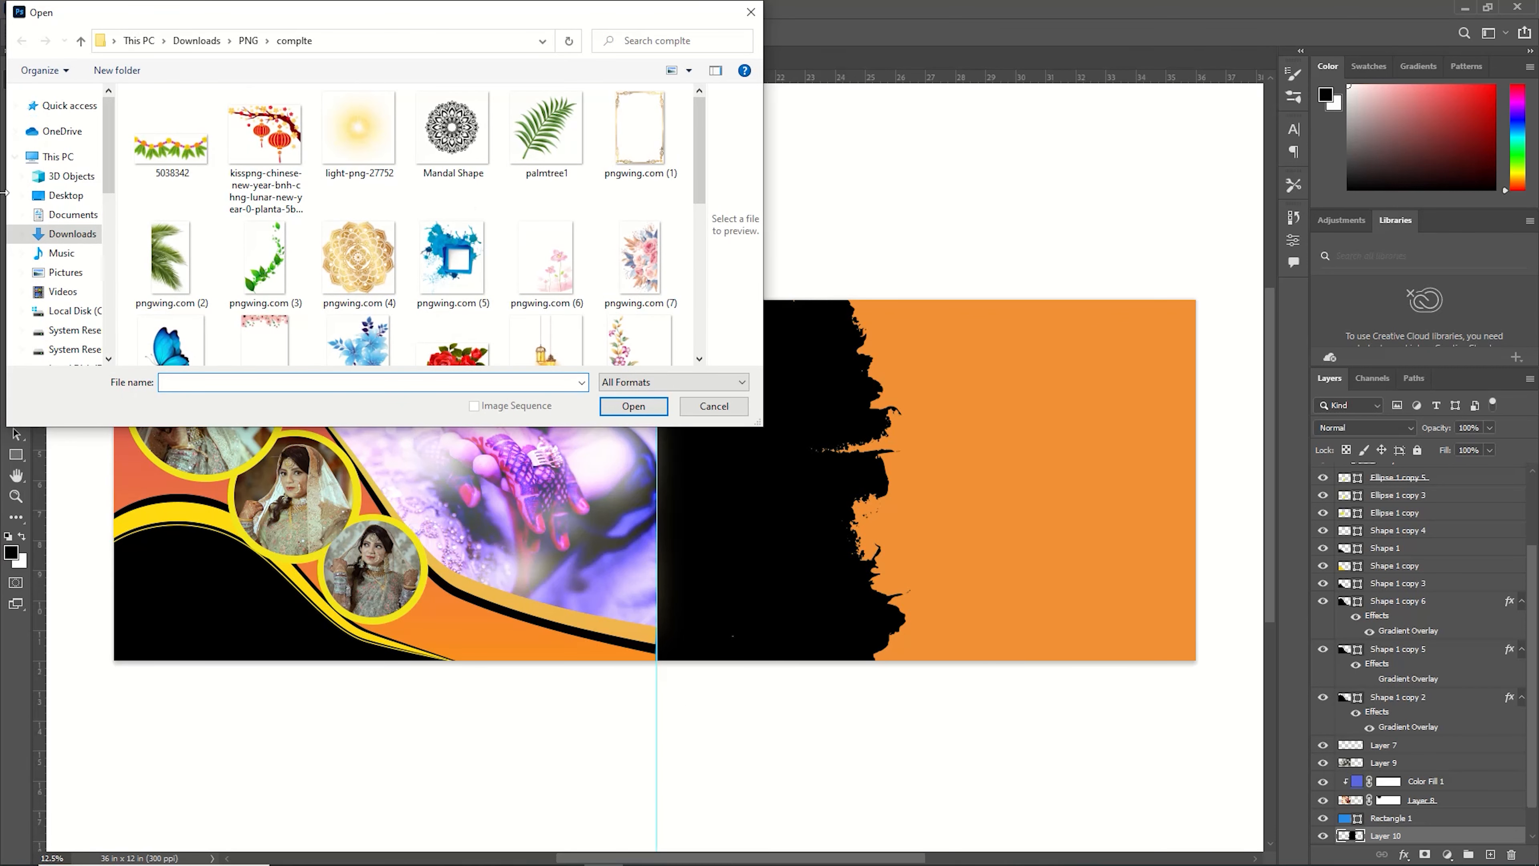
pyautogui.click(71, 233)
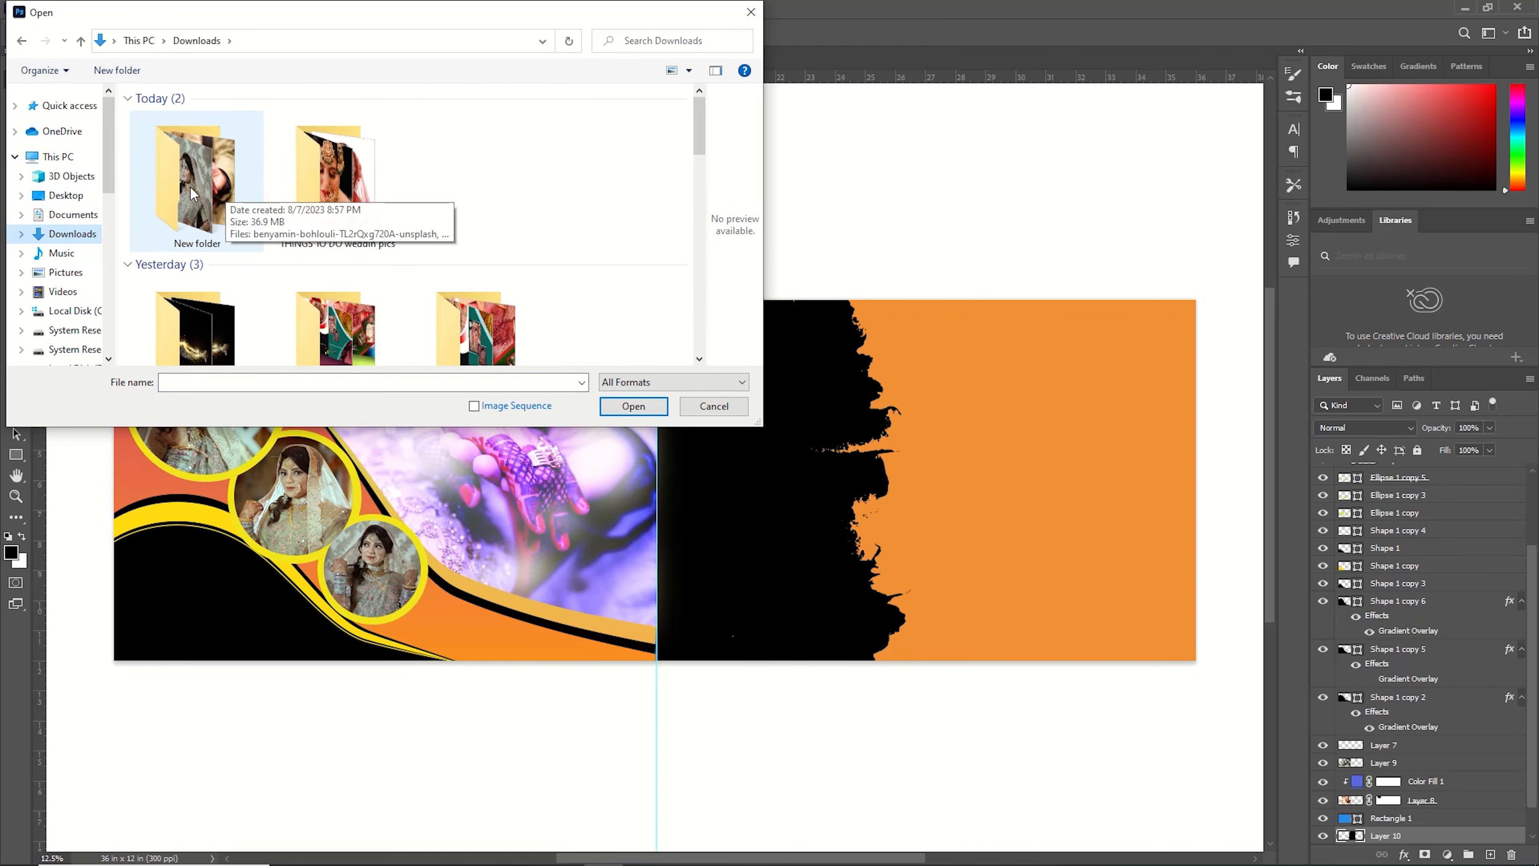
pyautogui.doubleClick(191, 193)
pyautogui.click(472, 139)
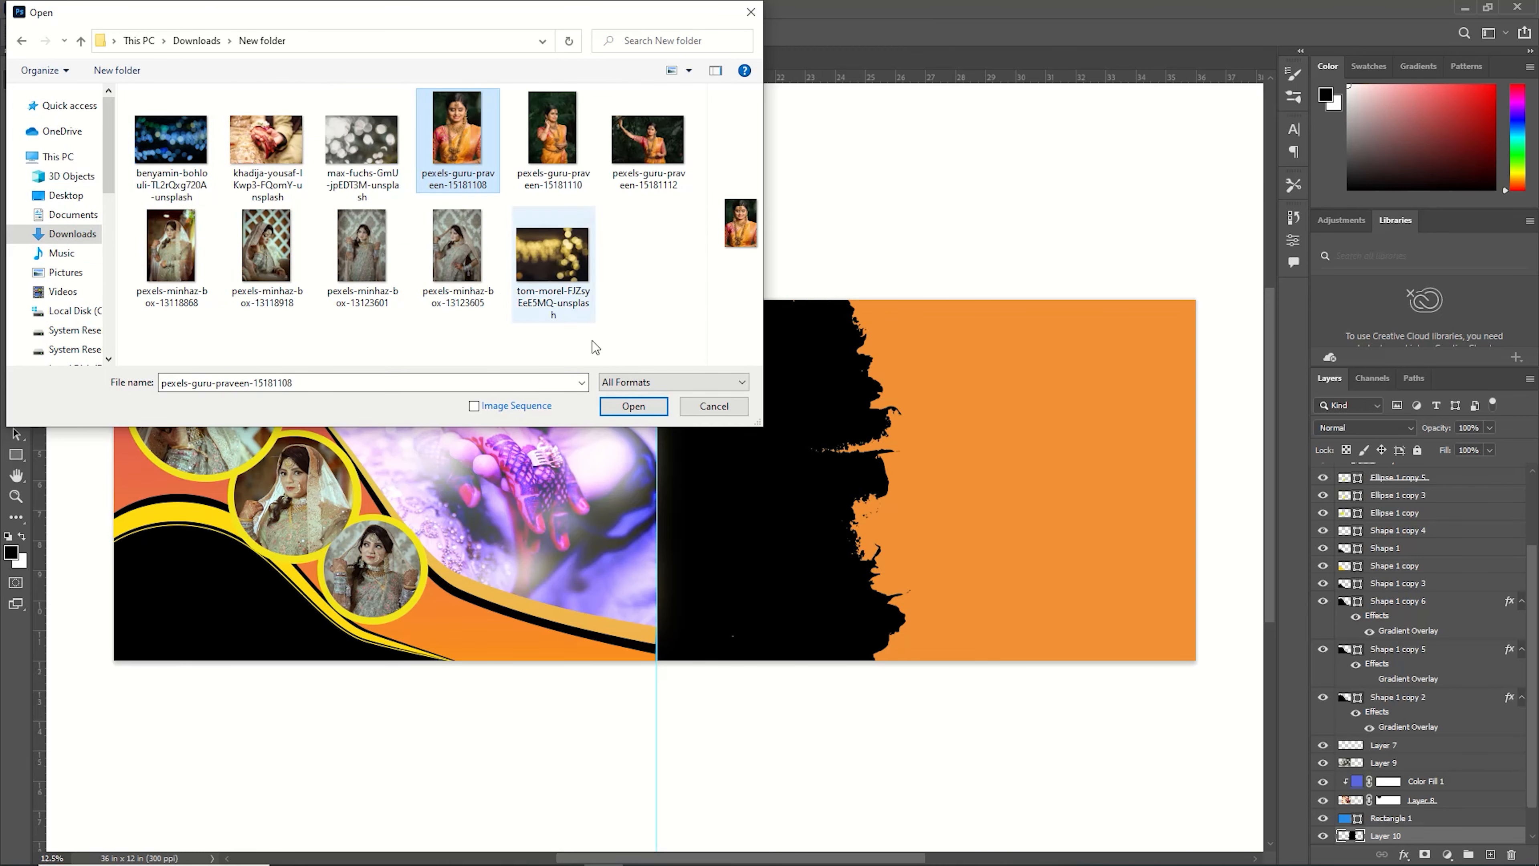
pyautogui.click(633, 406)
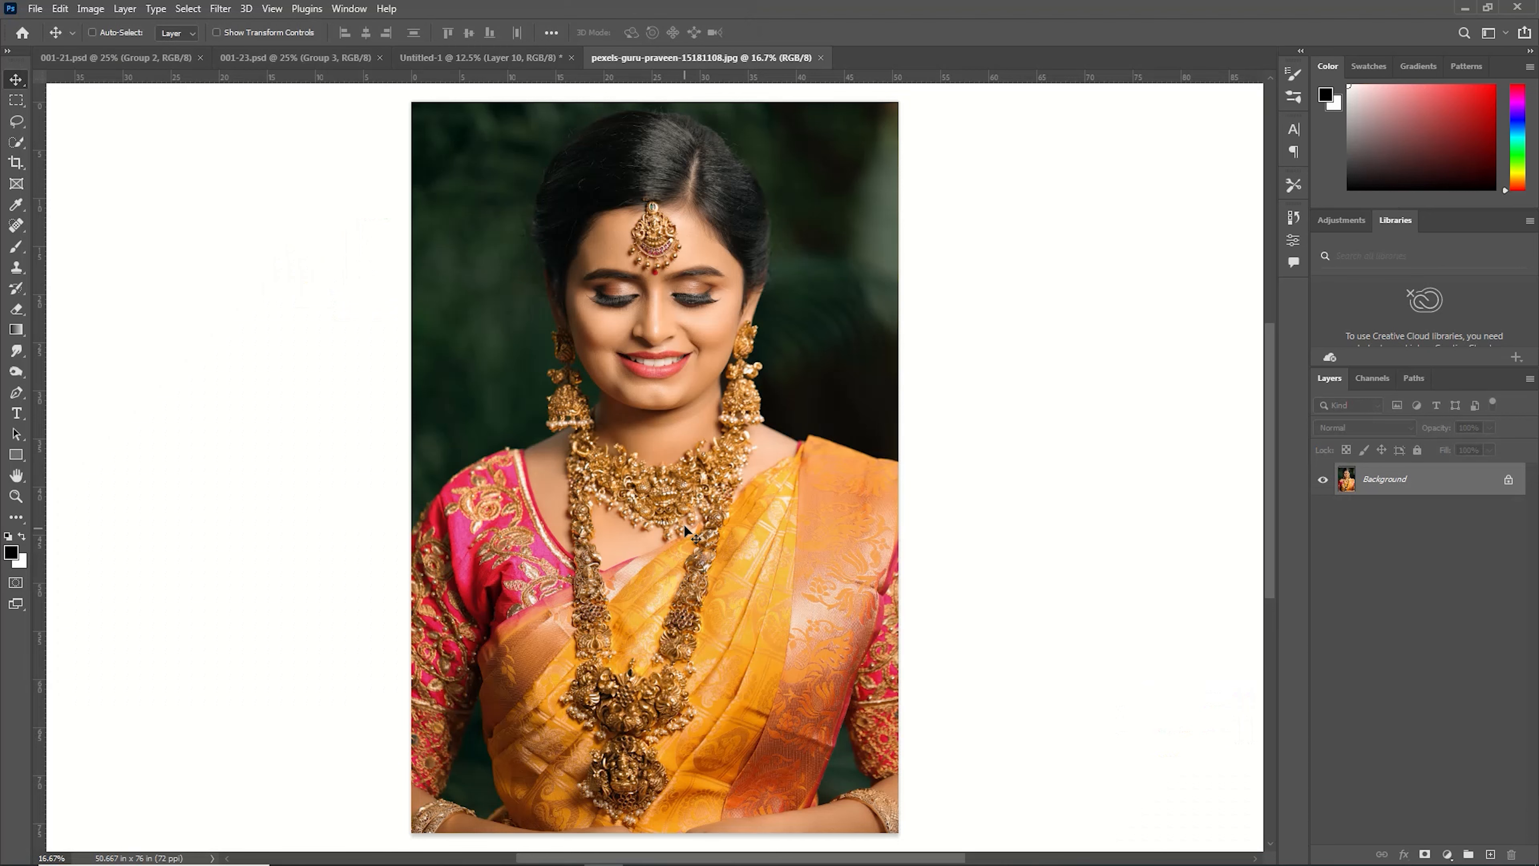
# Cut the photo's whole content and close it without saving.
pyautogui.hotkey('ctrl', 'BackSpace')
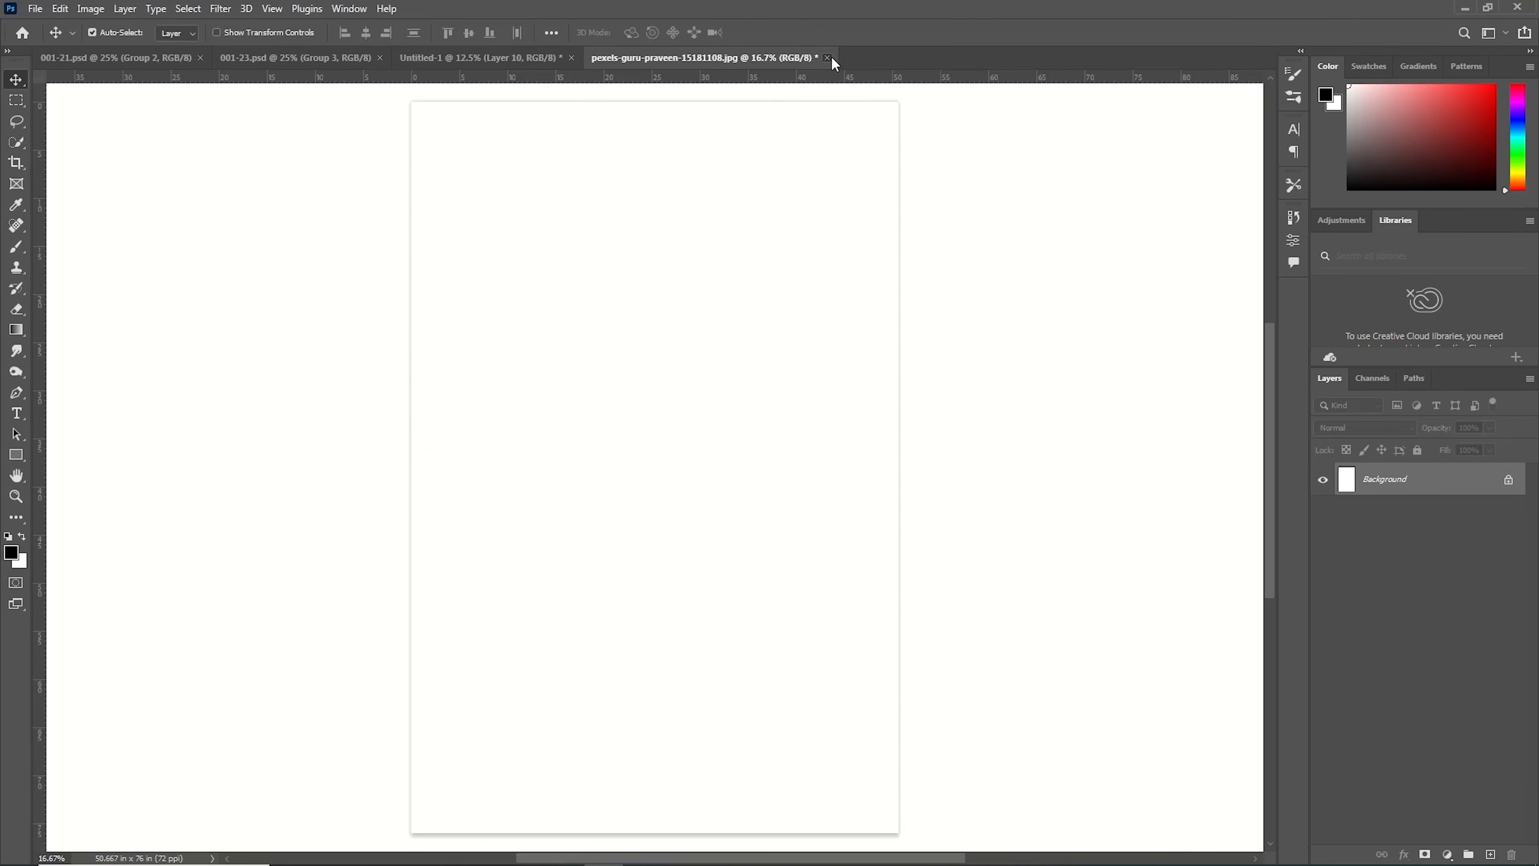
pyautogui.click(827, 58)
pyautogui.click(765, 326)
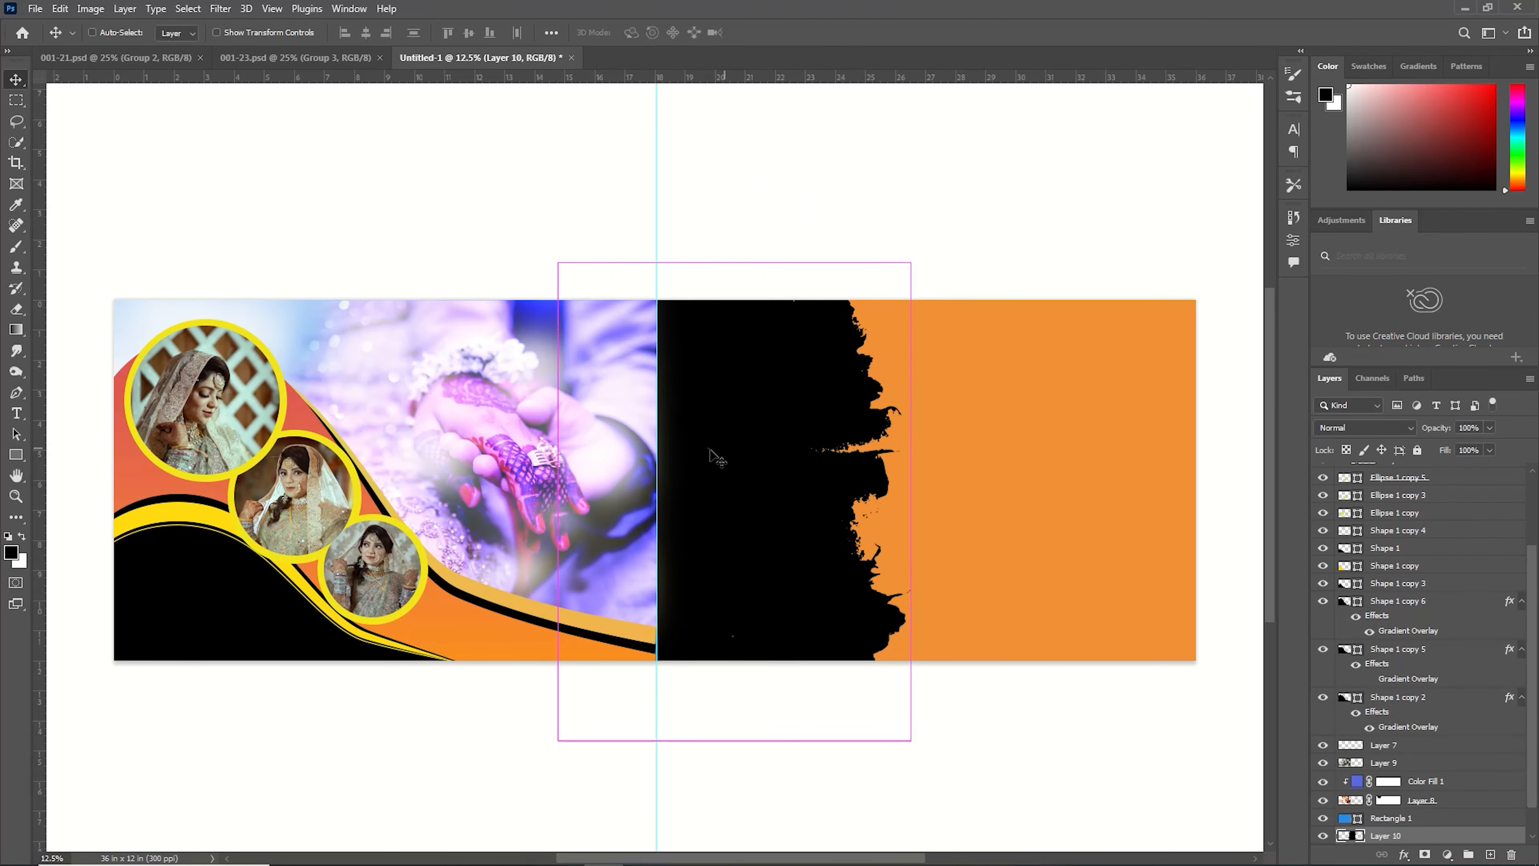
# Paste the bride photo into the banner and scale it to about 70% at the left of the right half.
pyautogui.hotkey('ctrl', 'v')
pyautogui.hotkey('ctrl', 't')
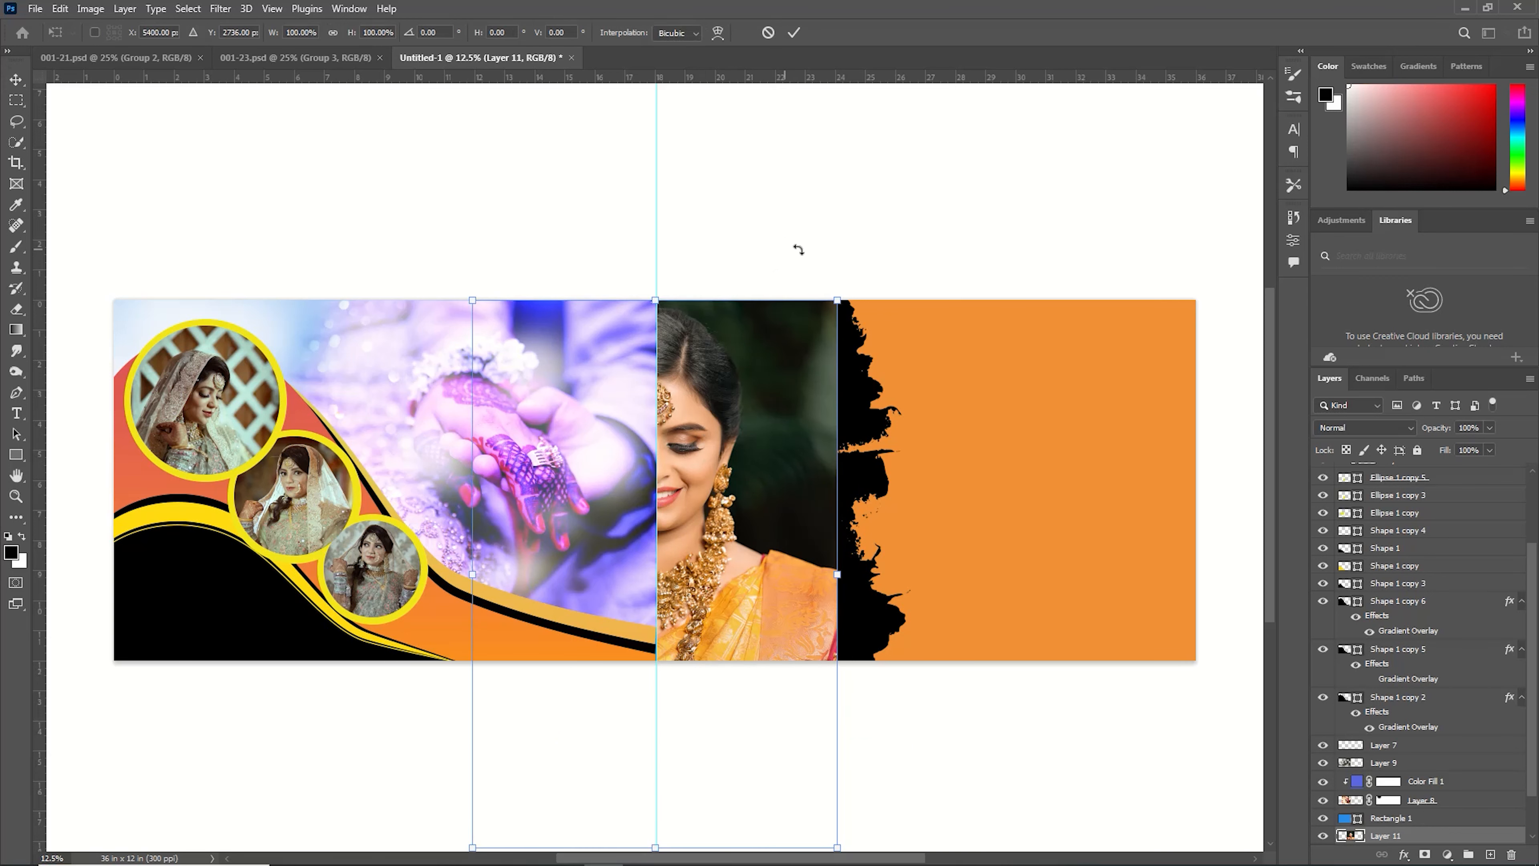
pyautogui.moveTo(840, 299); pyautogui.dragTo(696, 614)
pyautogui.moveTo(606, 788); pyautogui.dragTo(880, 680)
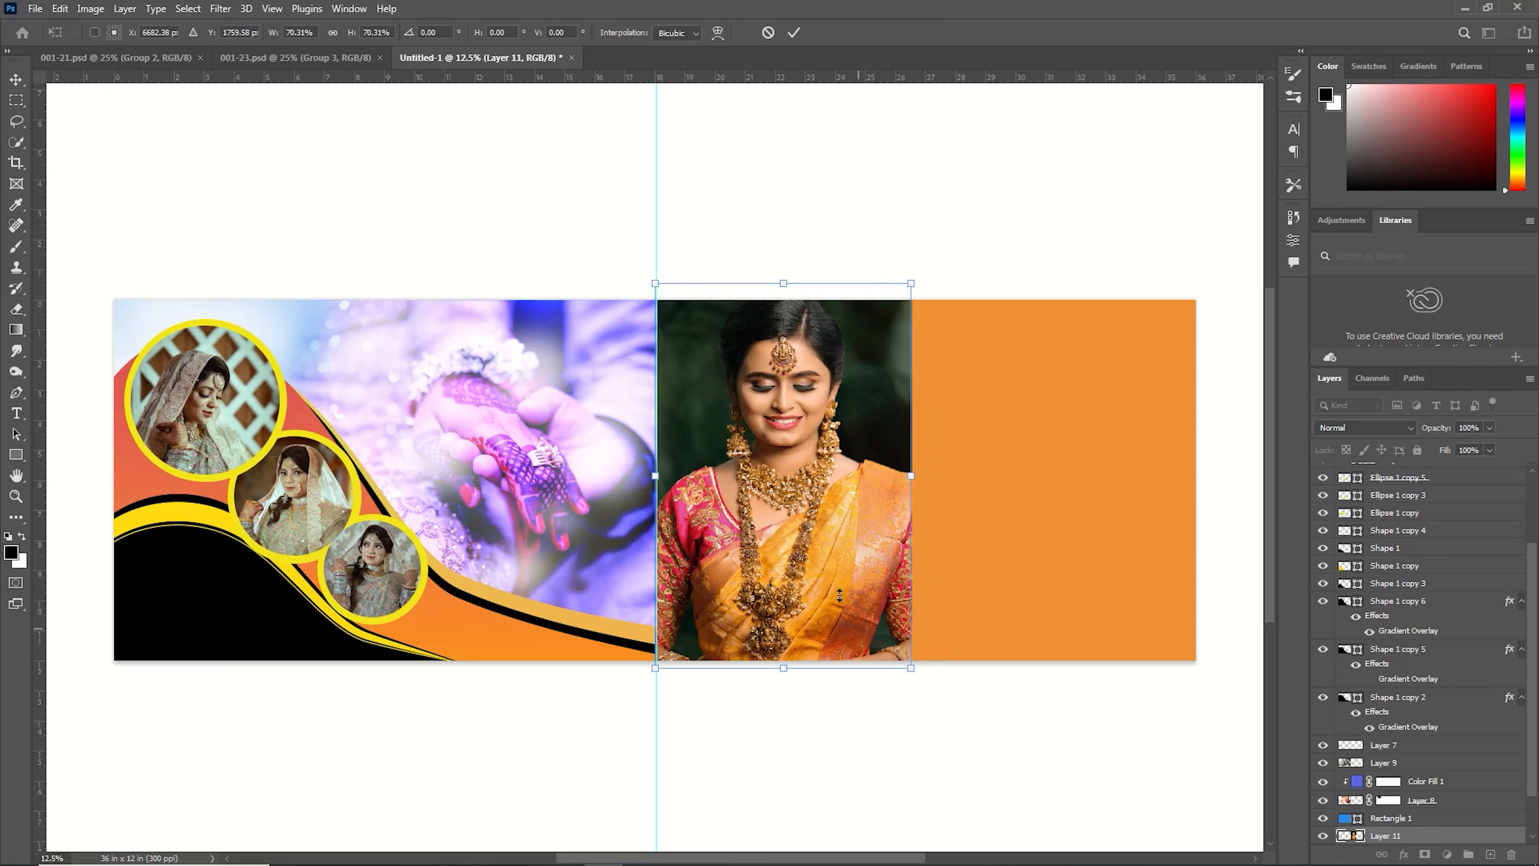
pyautogui.moveTo(815, 566); pyautogui.dragTo(806, 581)
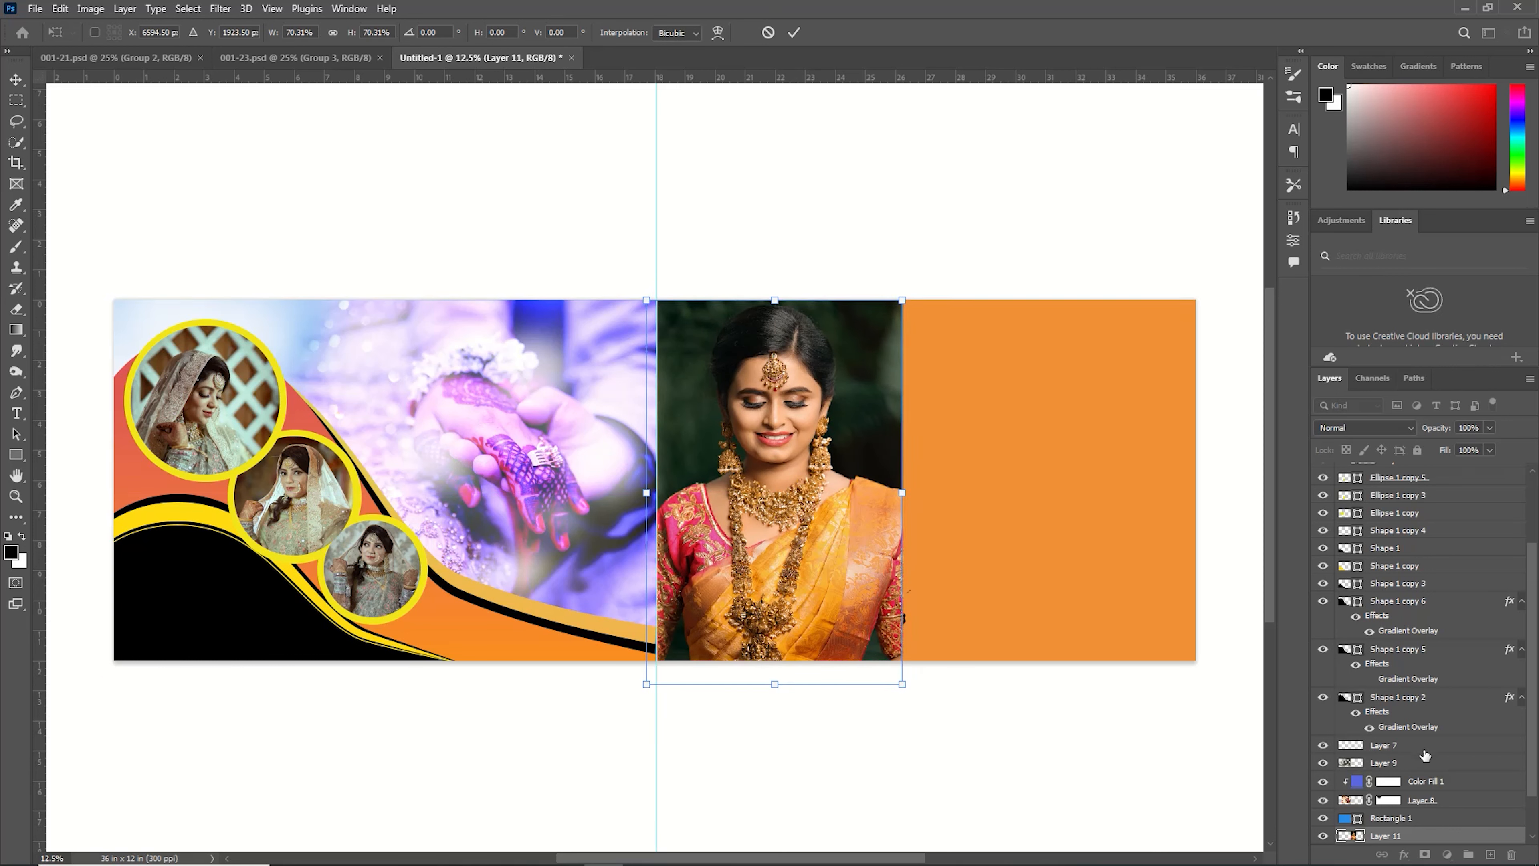
pyautogui.press('Return')
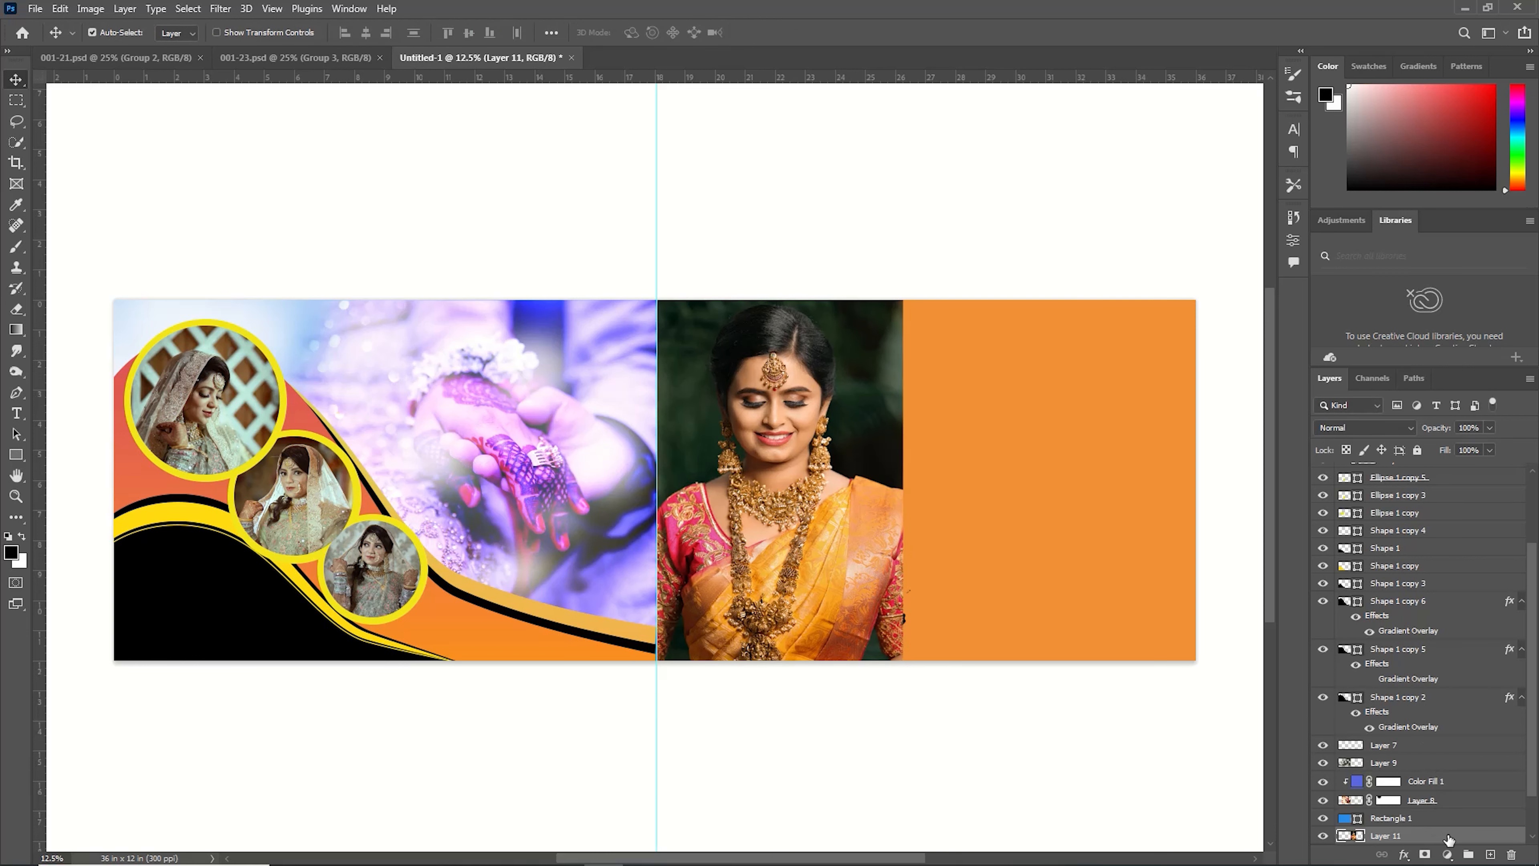
# Clip the bride photo to the brush-stroke layer below it.
pyautogui.rightClick(1449, 837)
pyautogui.click(1397, 463)
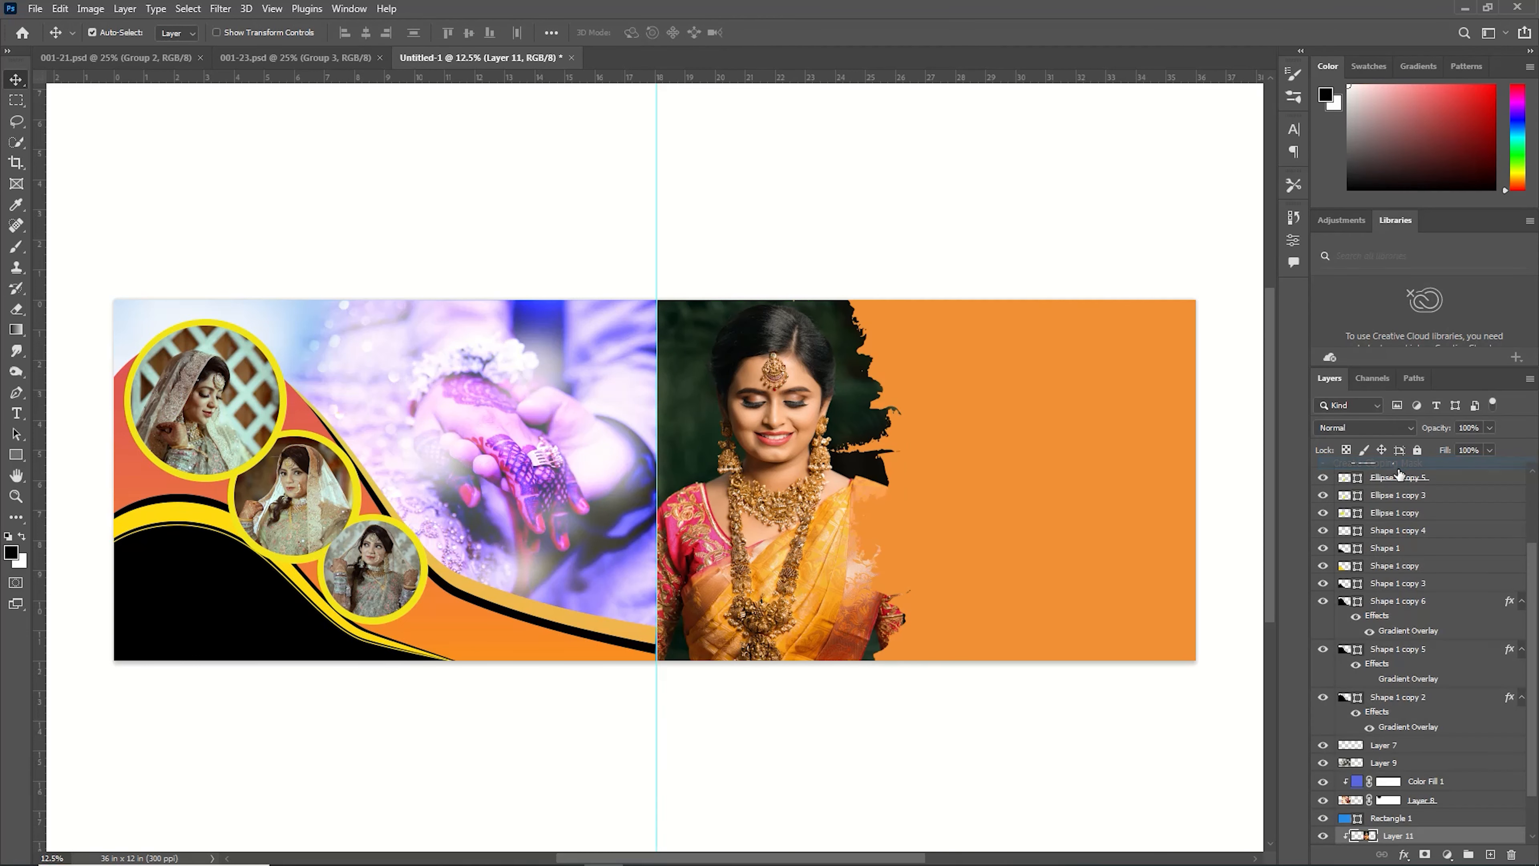
# Rotate the brush-stroke layer about 0.93° and move it to the banner's right edge.
pyautogui.hotkey('ctrl', 't')
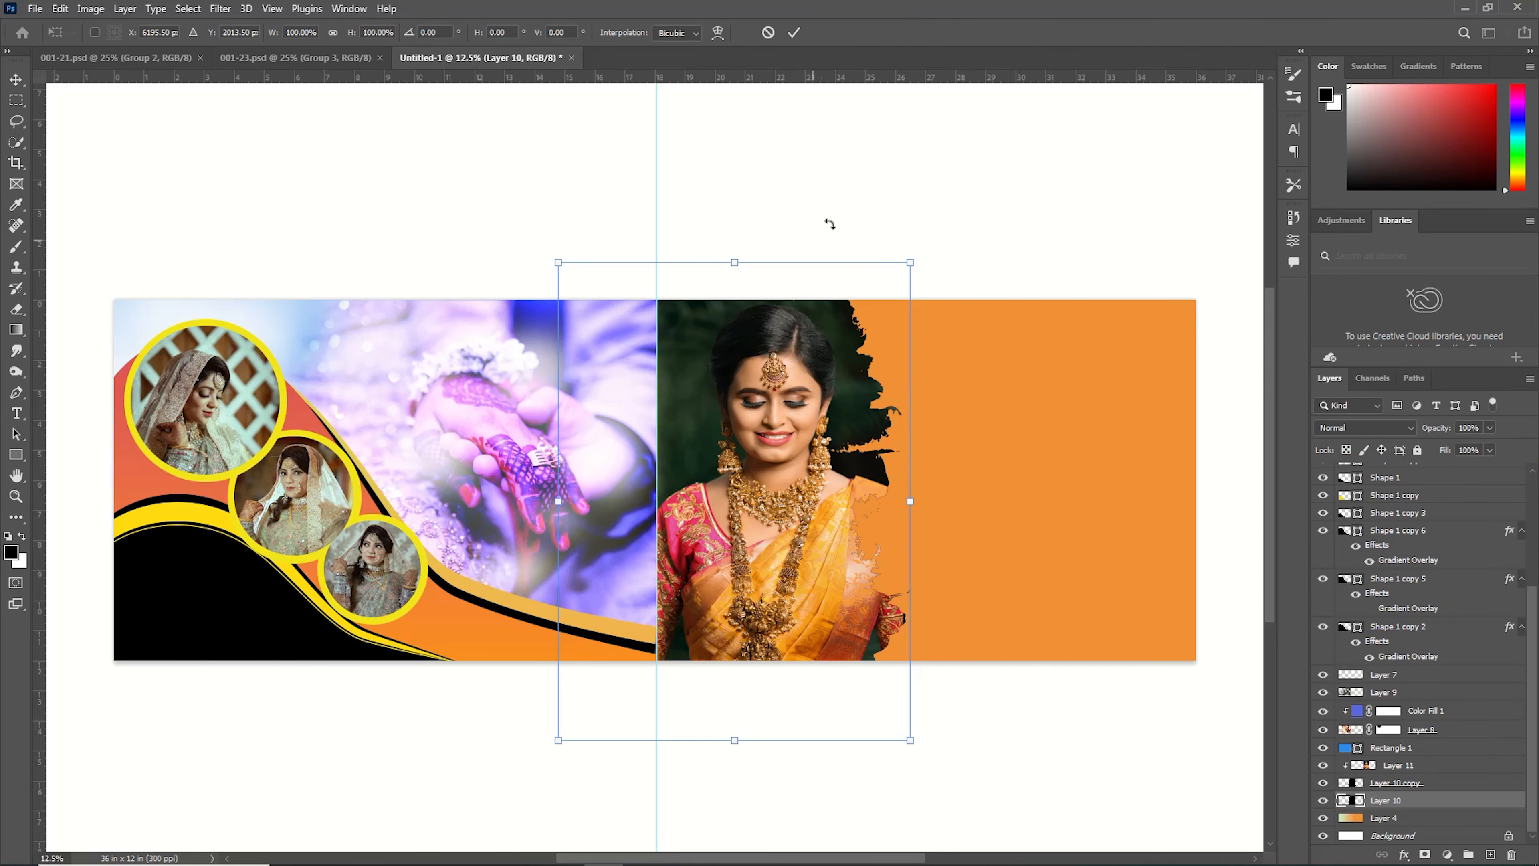
pyautogui.moveTo(1003, 330); pyautogui.dragTo(1102, 214)
pyautogui.scroll(-2, 1144, 228)
pyautogui.scroll(-3, 1140, 222)
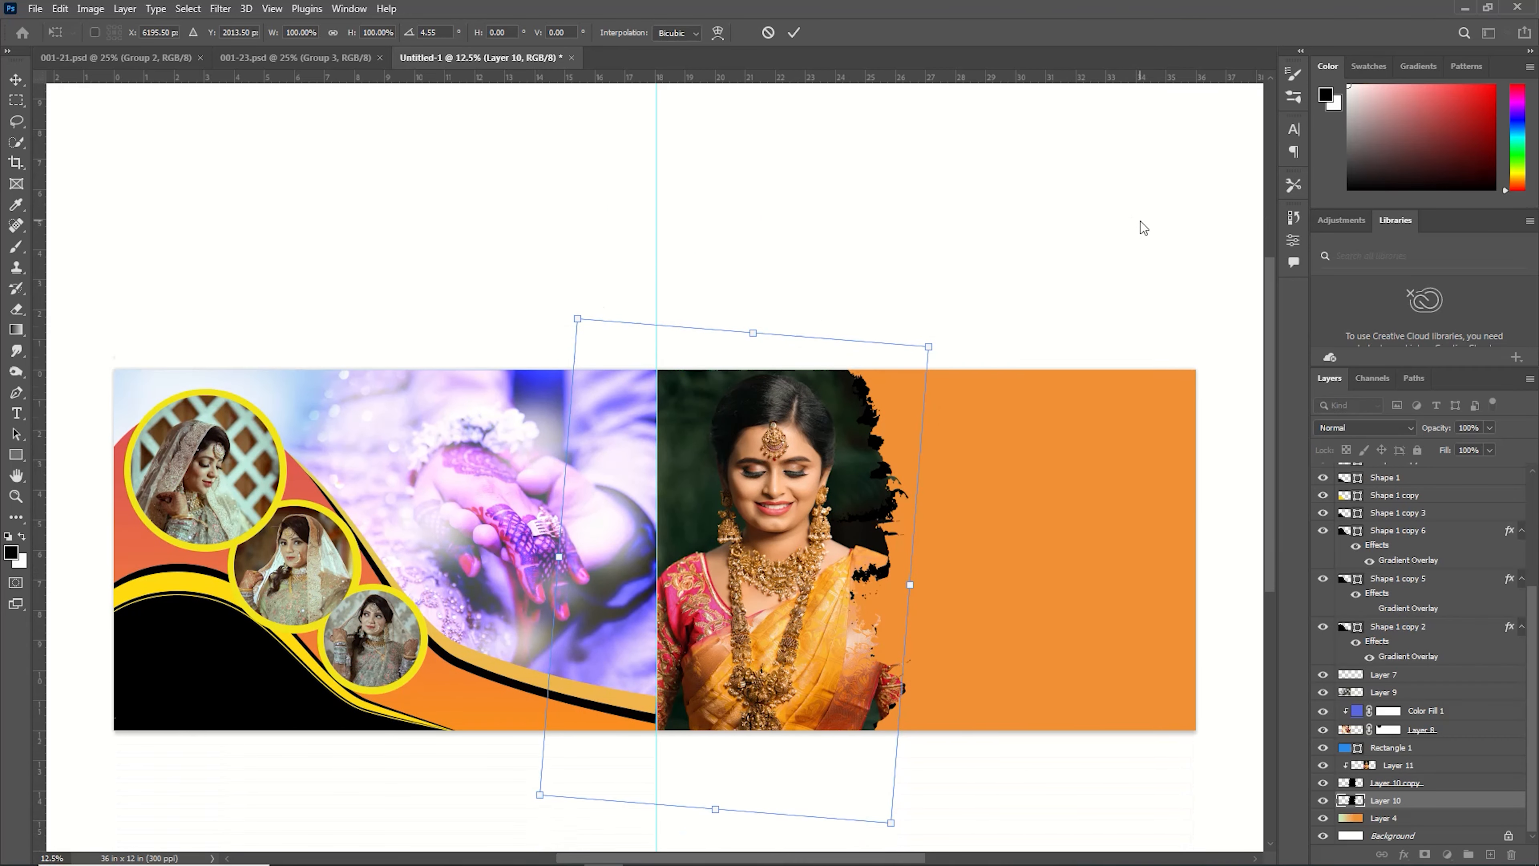
pyautogui.moveTo(856, 502); pyautogui.dragTo(1233, 471)
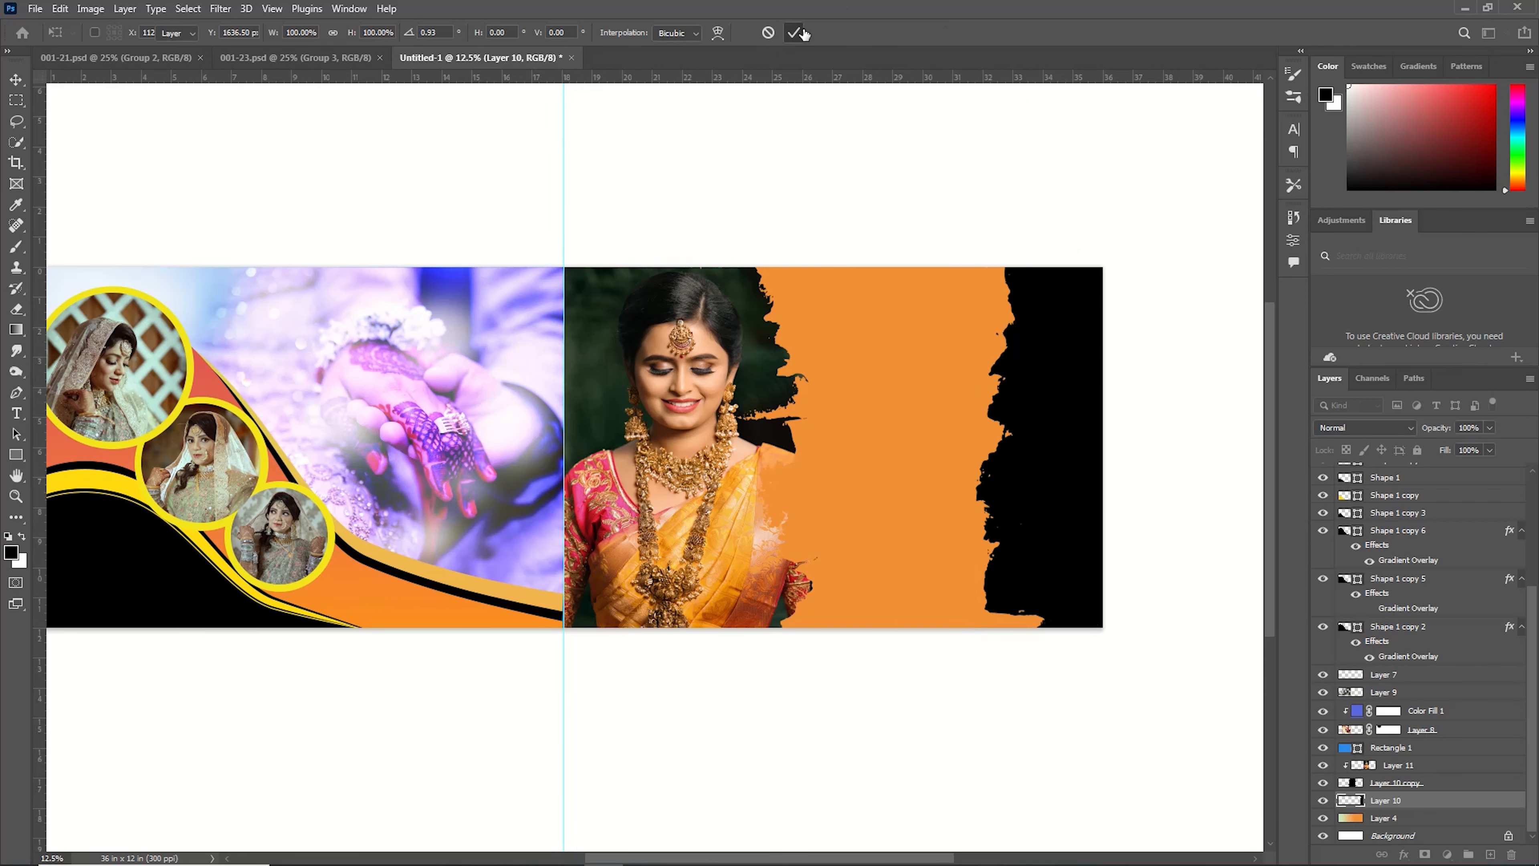
pyautogui.click(794, 32)
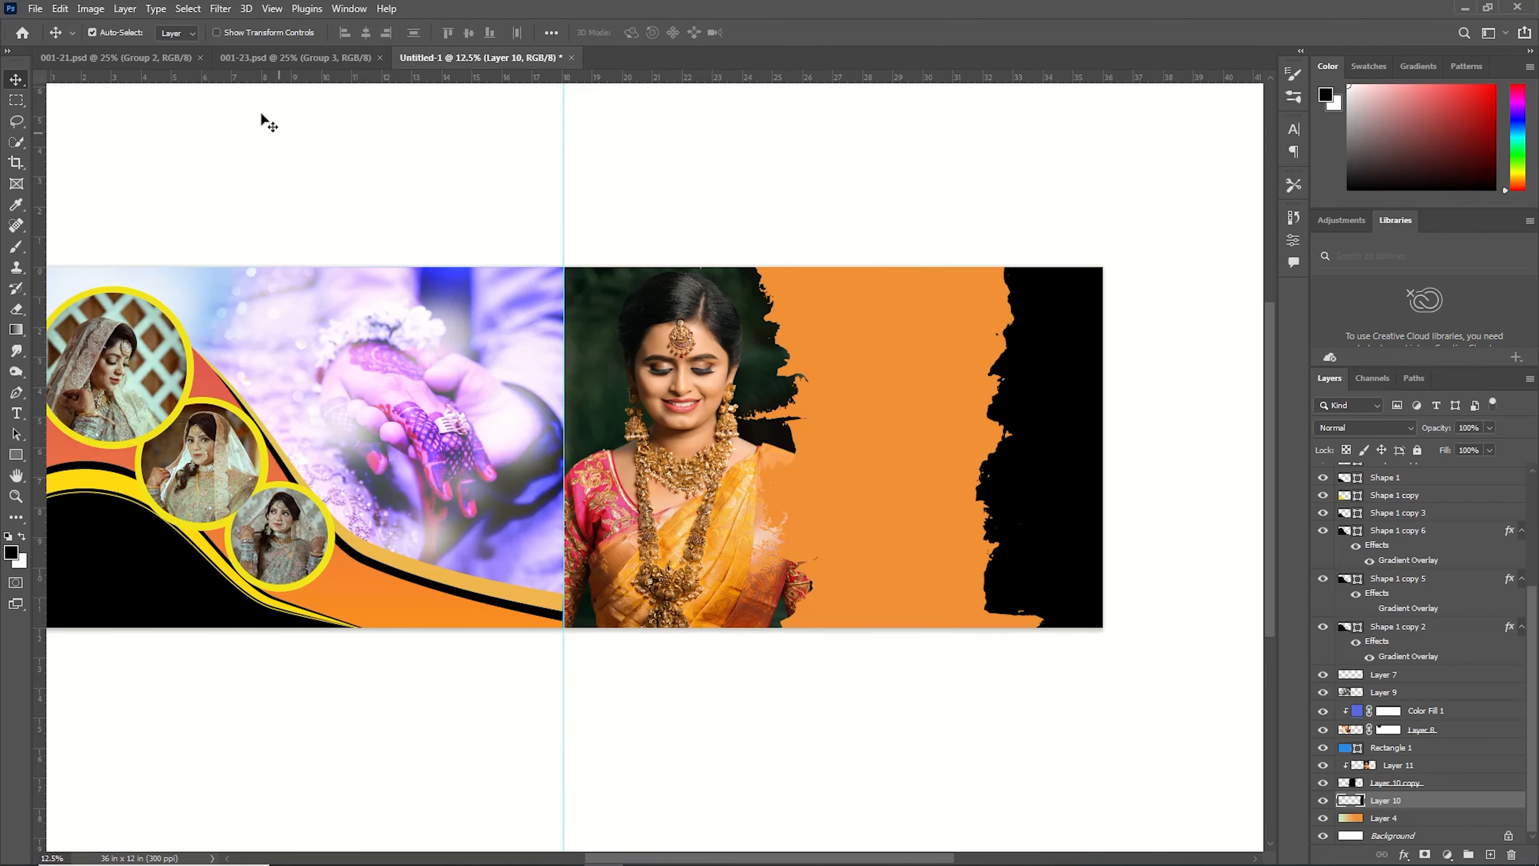
# Open the pexels-guru-praveen-15181110 photo.
pyautogui.click(38, 8)
pyautogui.click(67, 42)
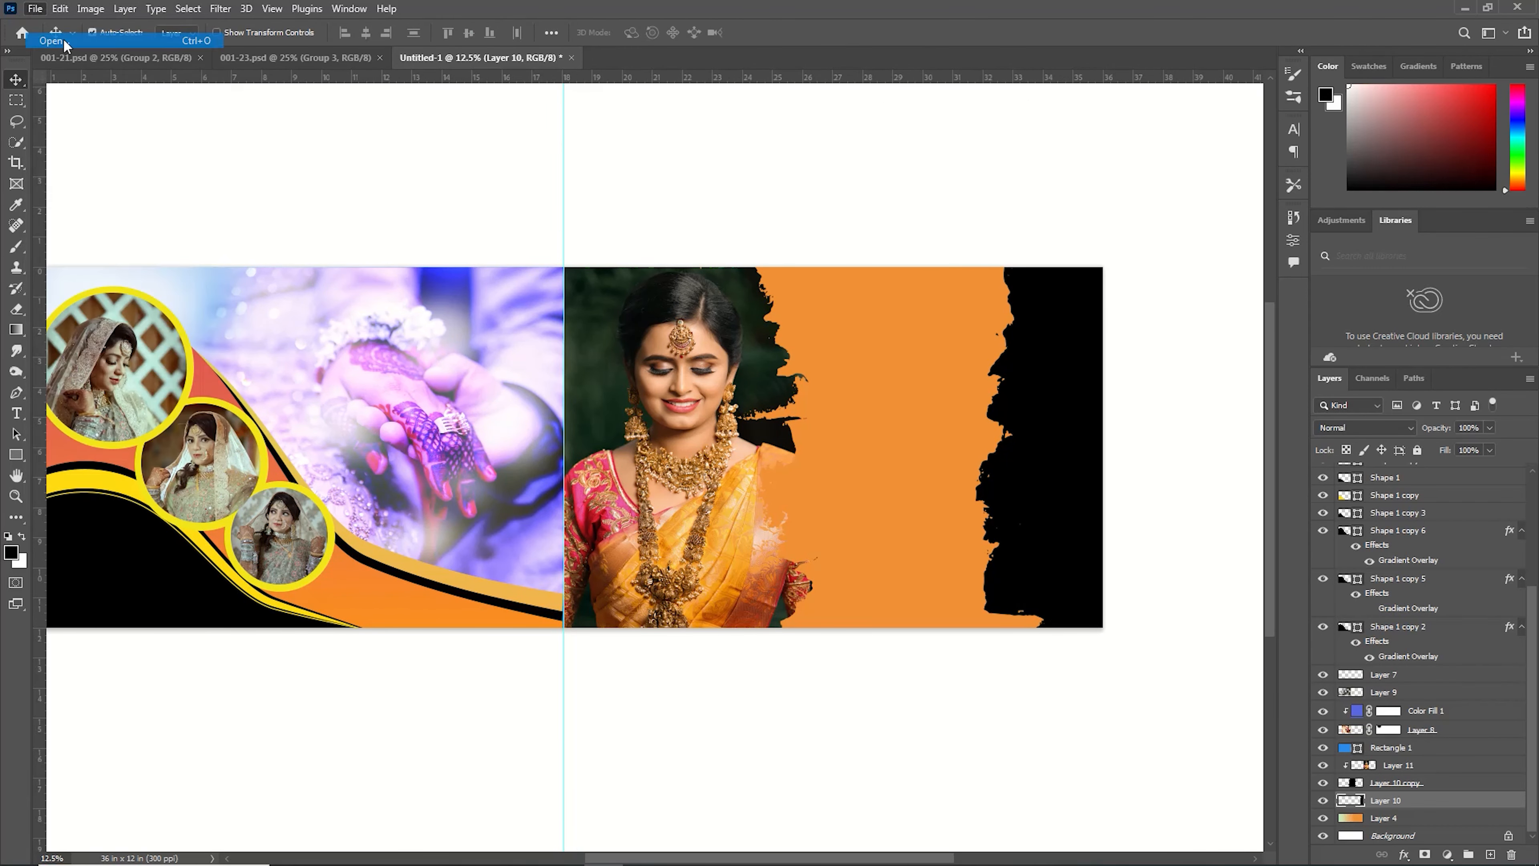
pyautogui.doubleClick(552, 140)
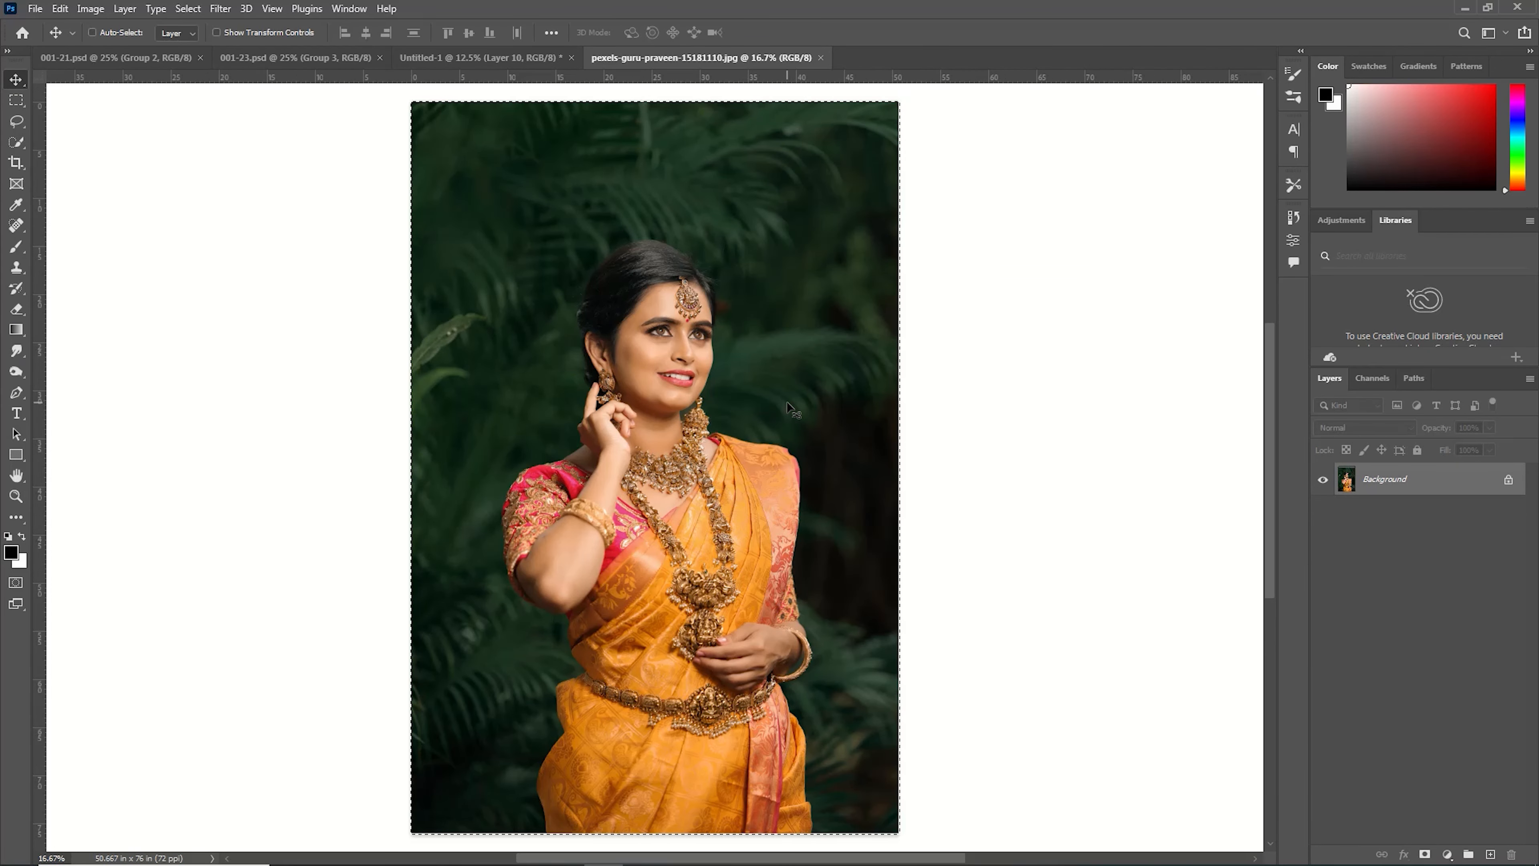
# Cut the photo's whole content and close it without saving.
pyautogui.hotkey('ctrl', 'x')
pyautogui.click(828, 57)
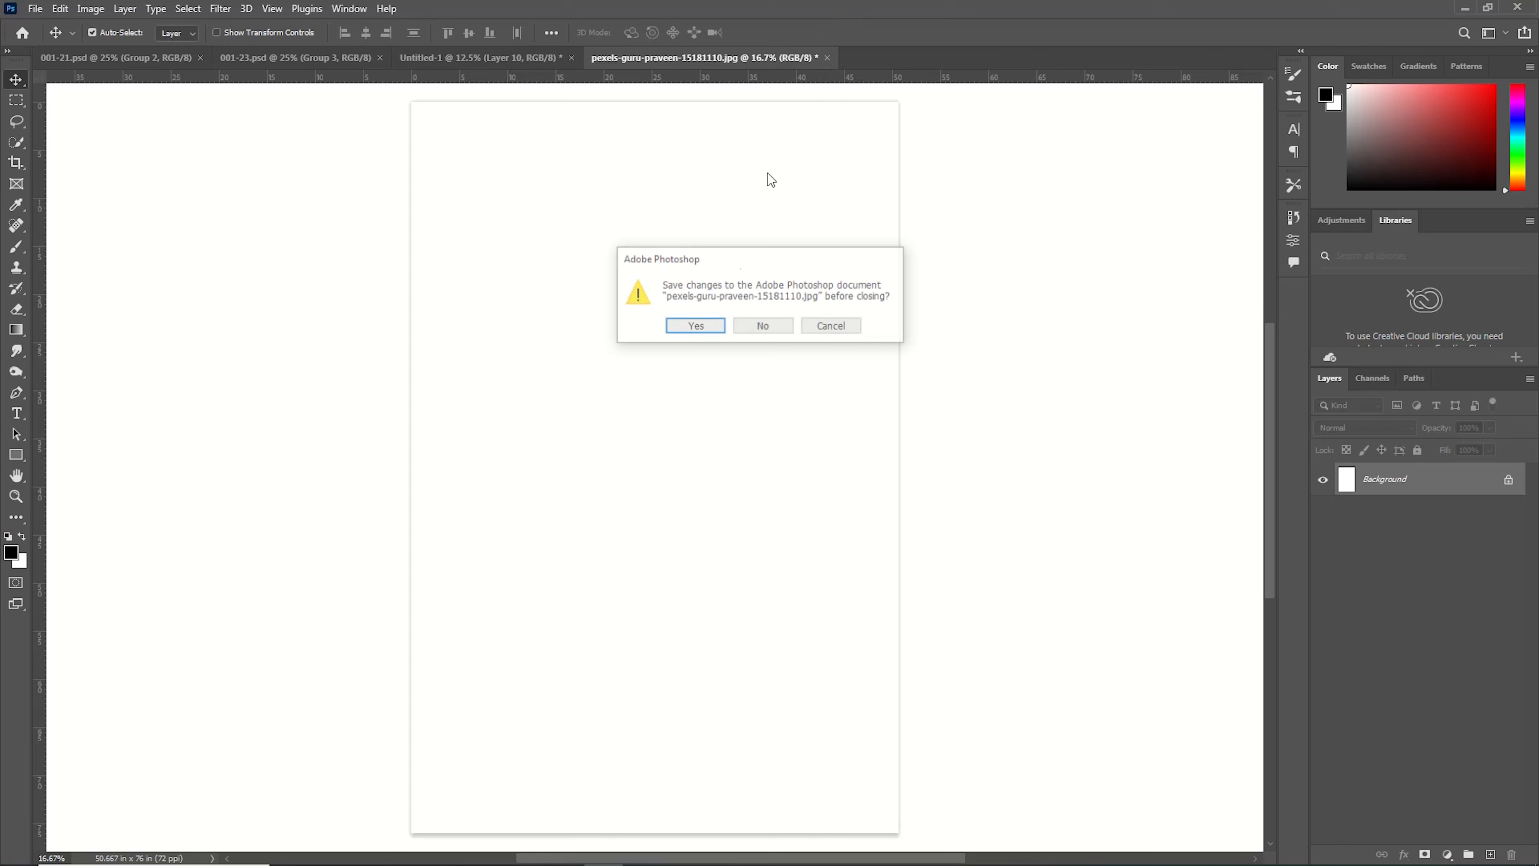
pyautogui.click(769, 326)
# Paste the bride photo into the banner and move it to the banner's right end.
pyautogui.hotkey('ctrl', 'v')
pyautogui.hotkey('ctrl', 't')
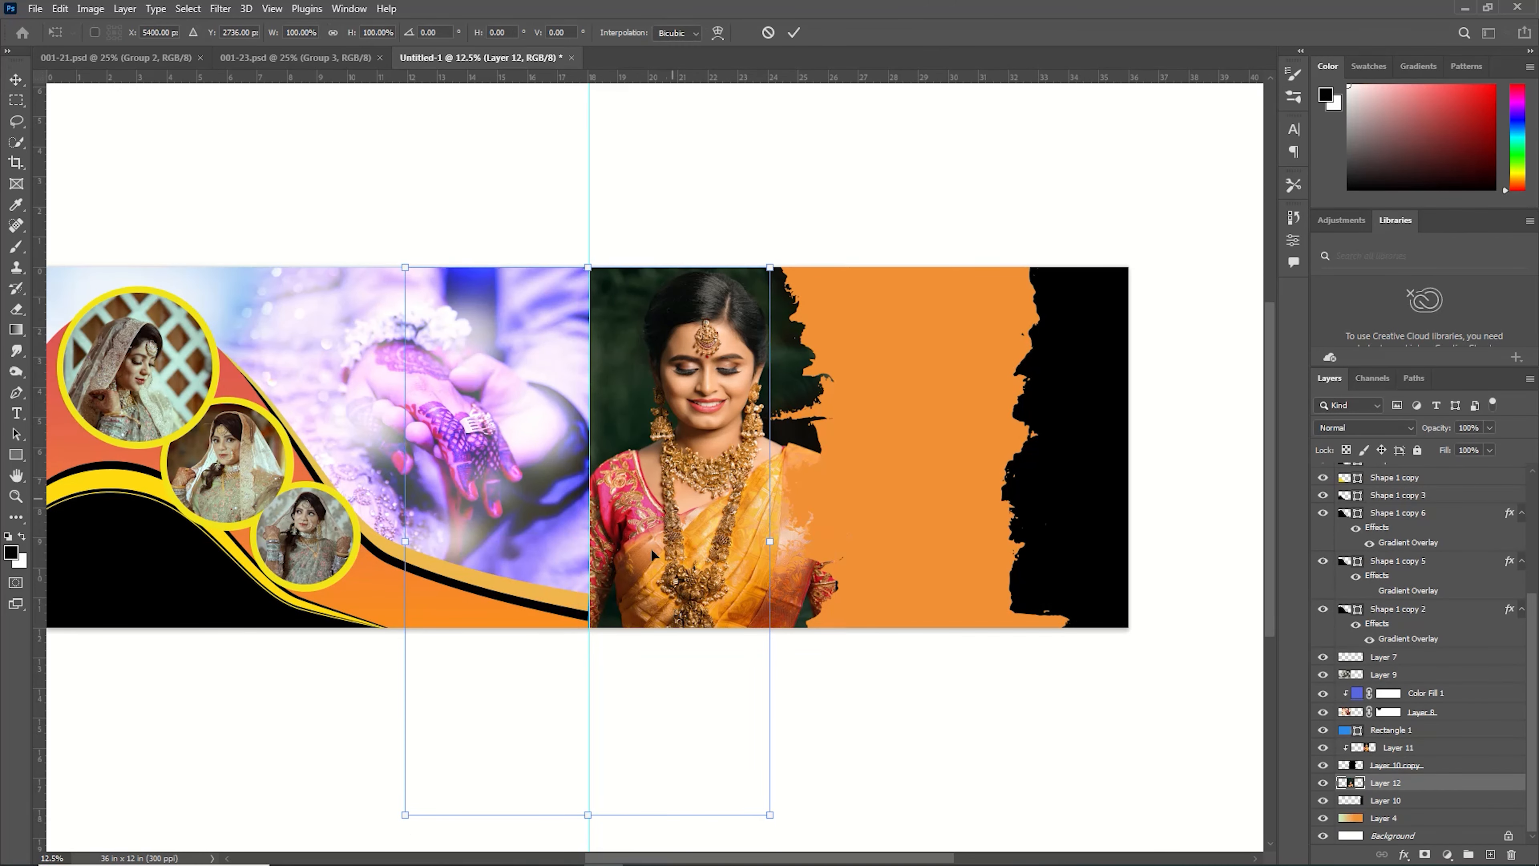
pyautogui.moveTo(651, 547); pyautogui.dragTo(1145, 536)
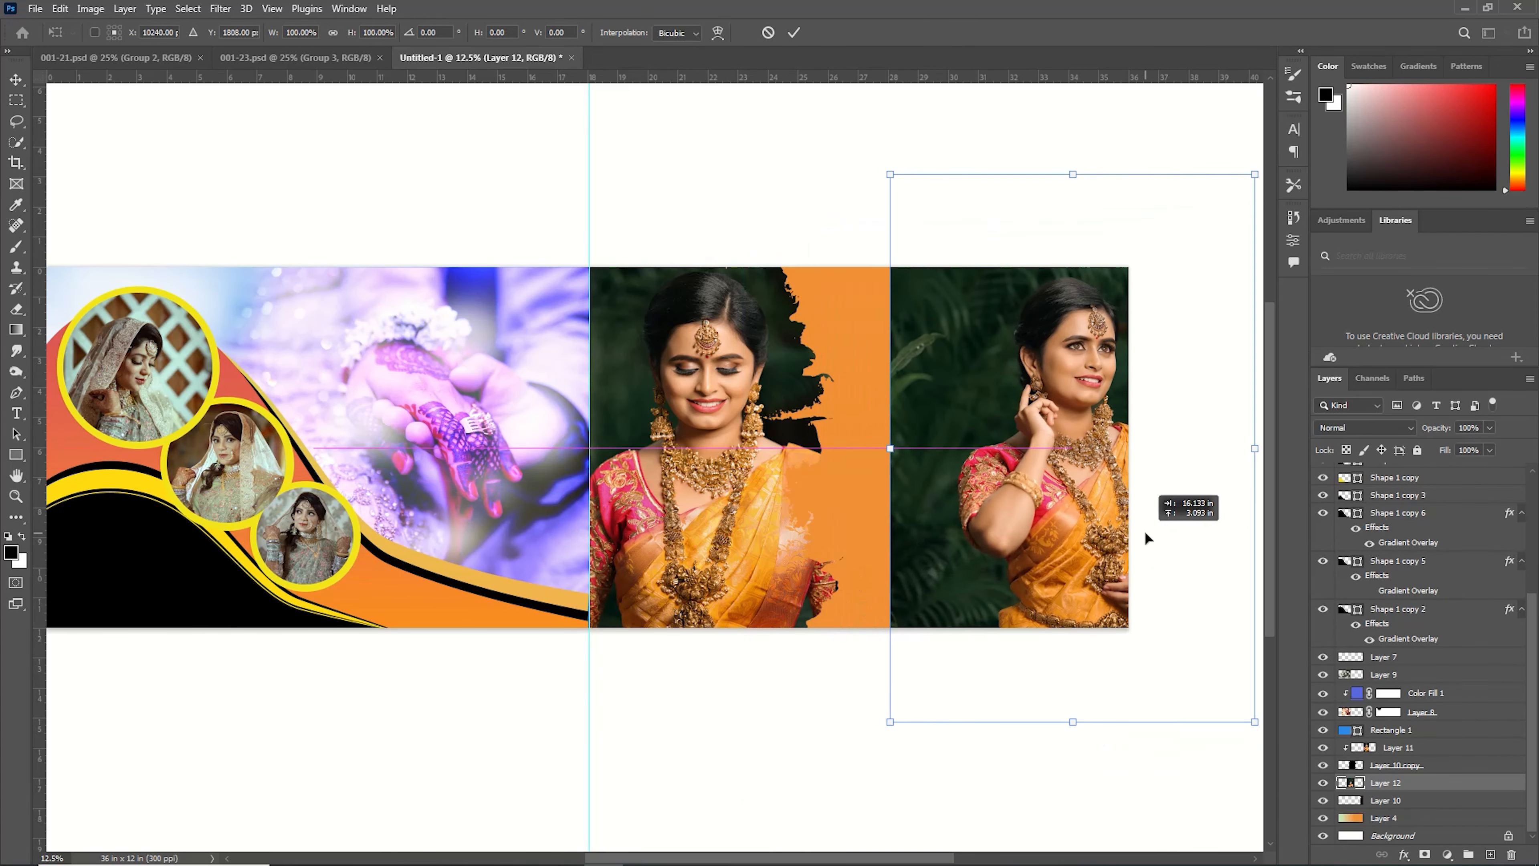
pyautogui.press('Return')
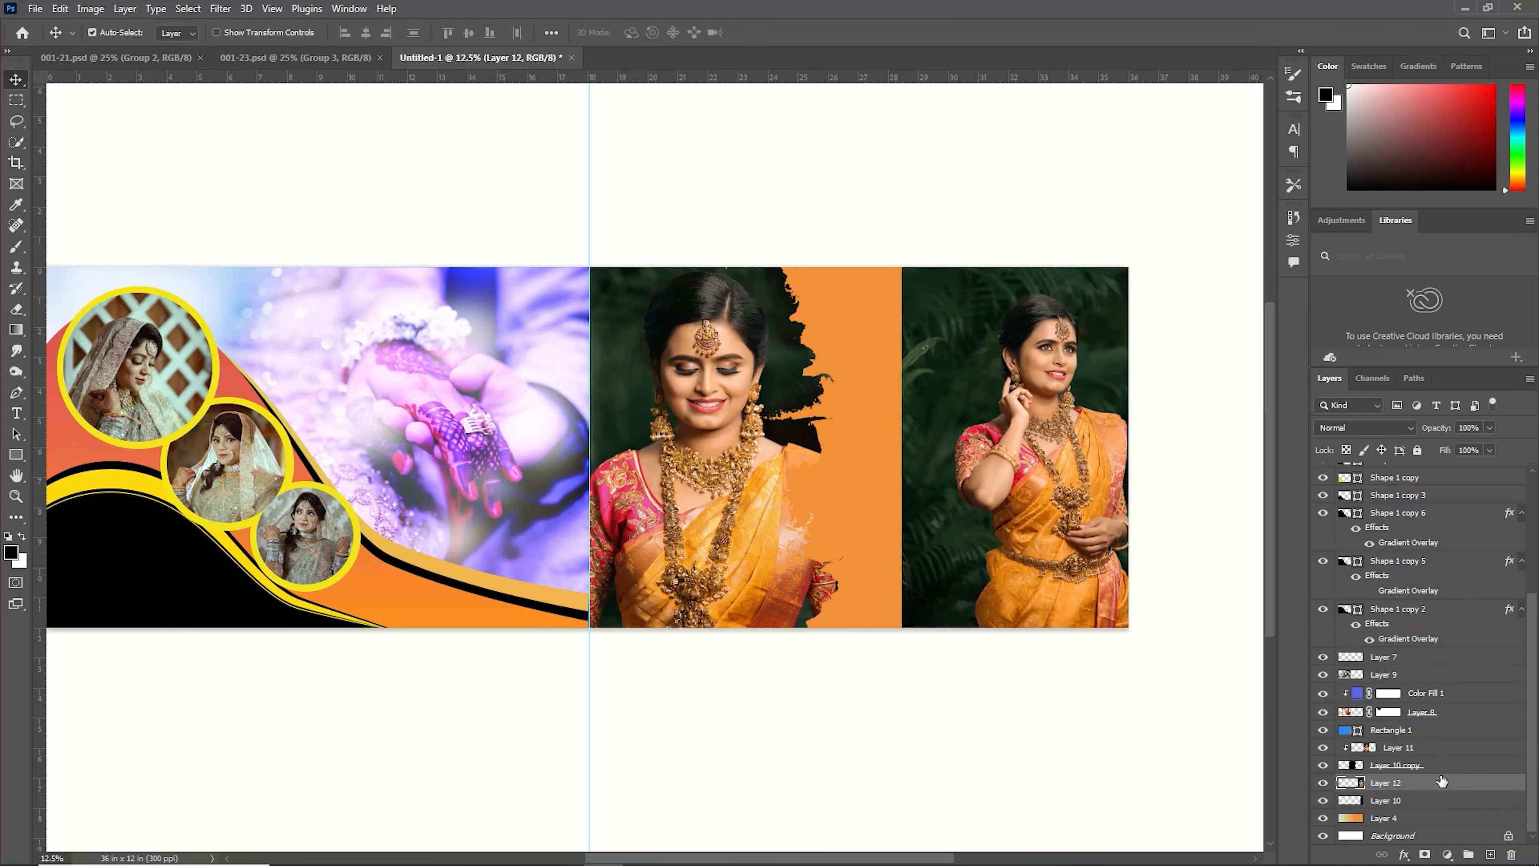
# Clip the new bride photo to the brush-stroke layer below and shift it slightly right.
pyautogui.rightClick(1442, 781)
pyautogui.click(1399, 414)
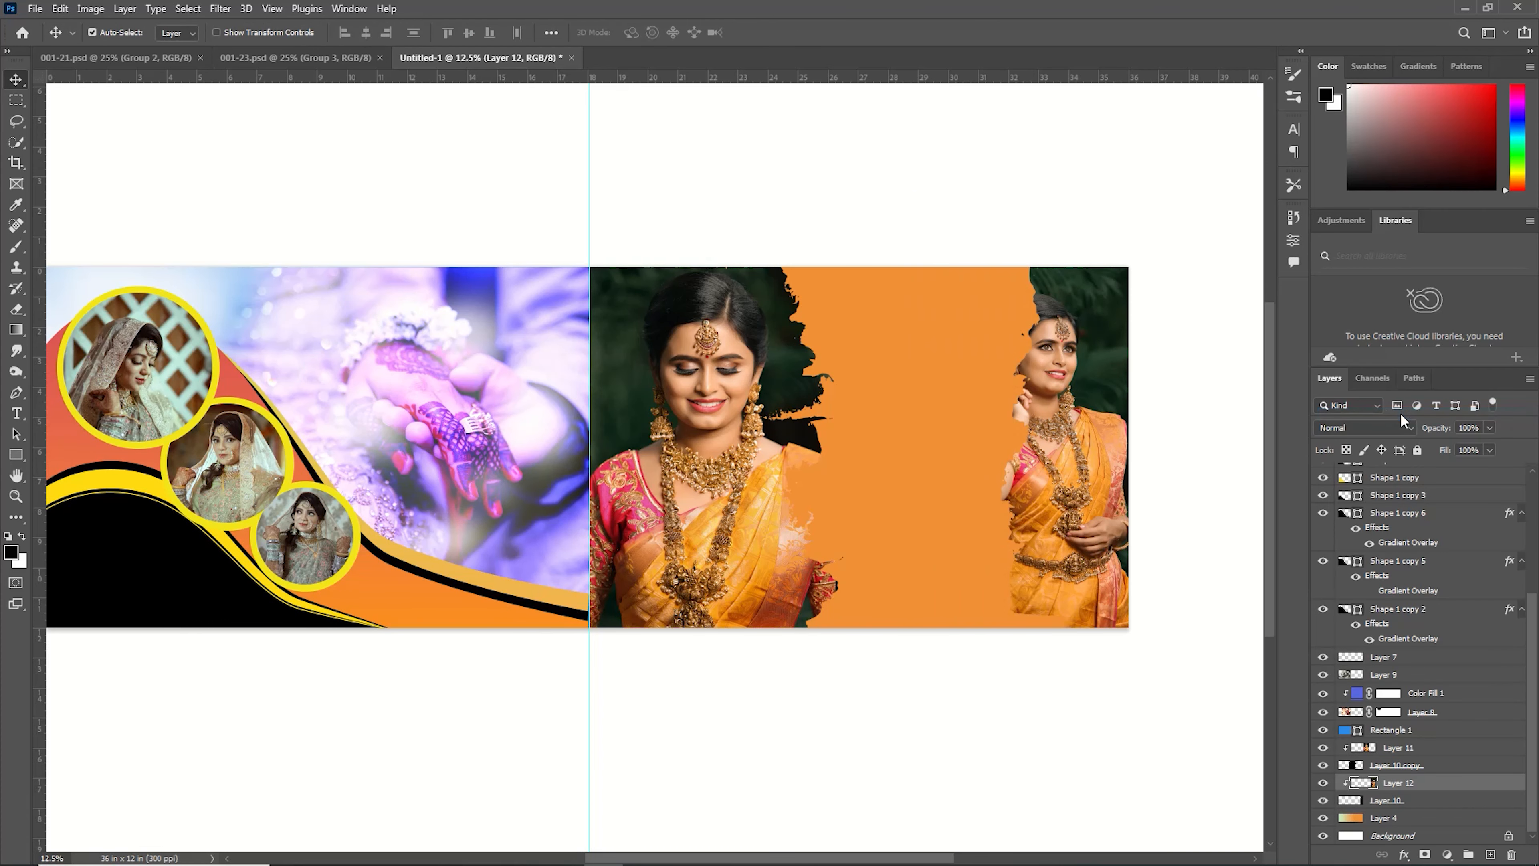
pyautogui.hotkey('ctrl', 't')
pyautogui.moveTo(1129, 431); pyautogui.dragTo(1156, 429)
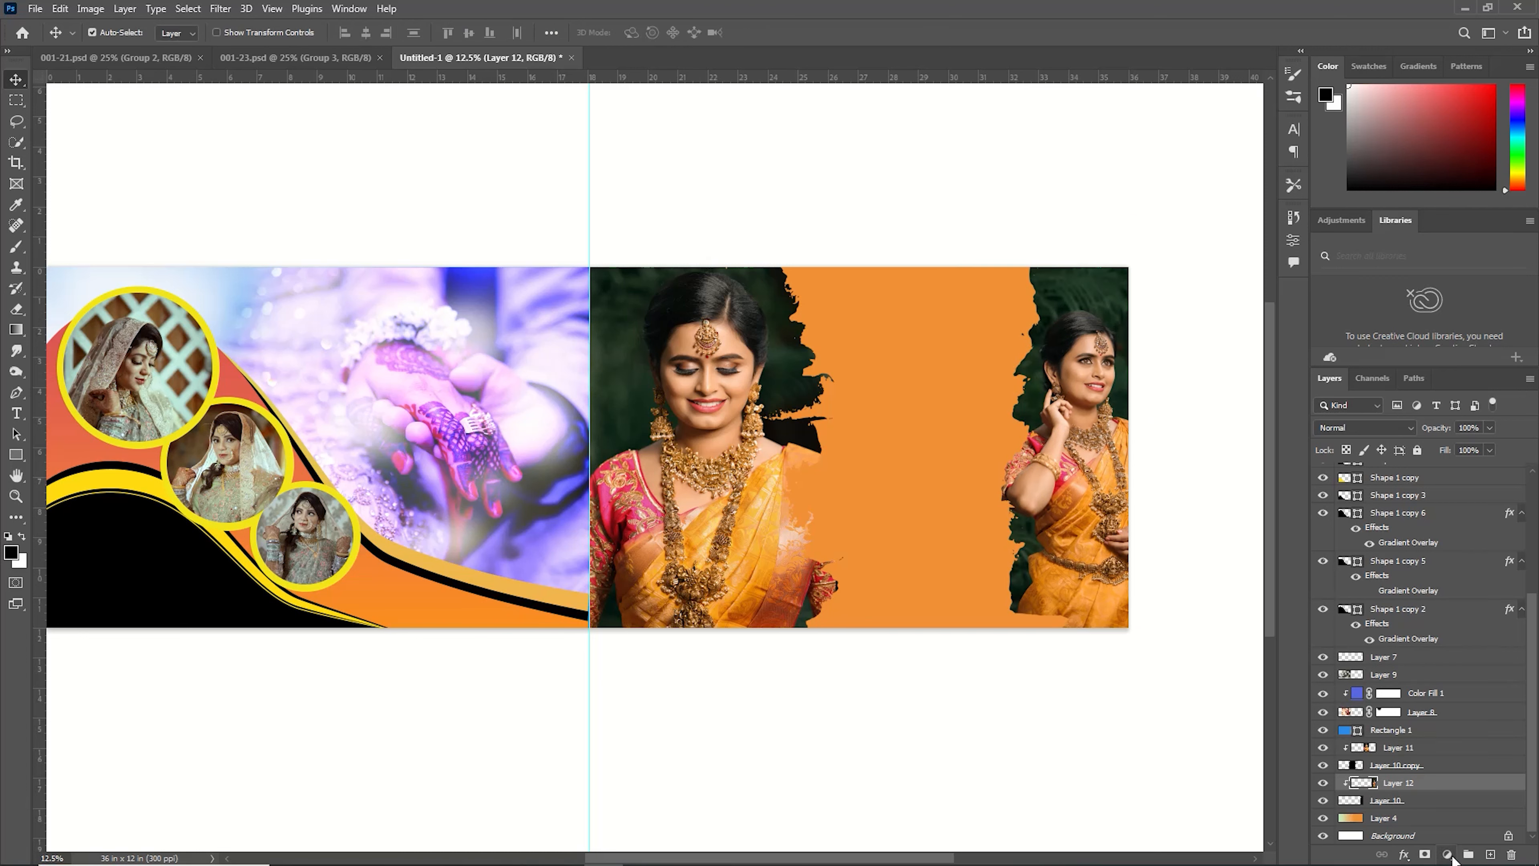
# Add a red solid color fill layer above the new bride photo.
pyautogui.click(1448, 855)
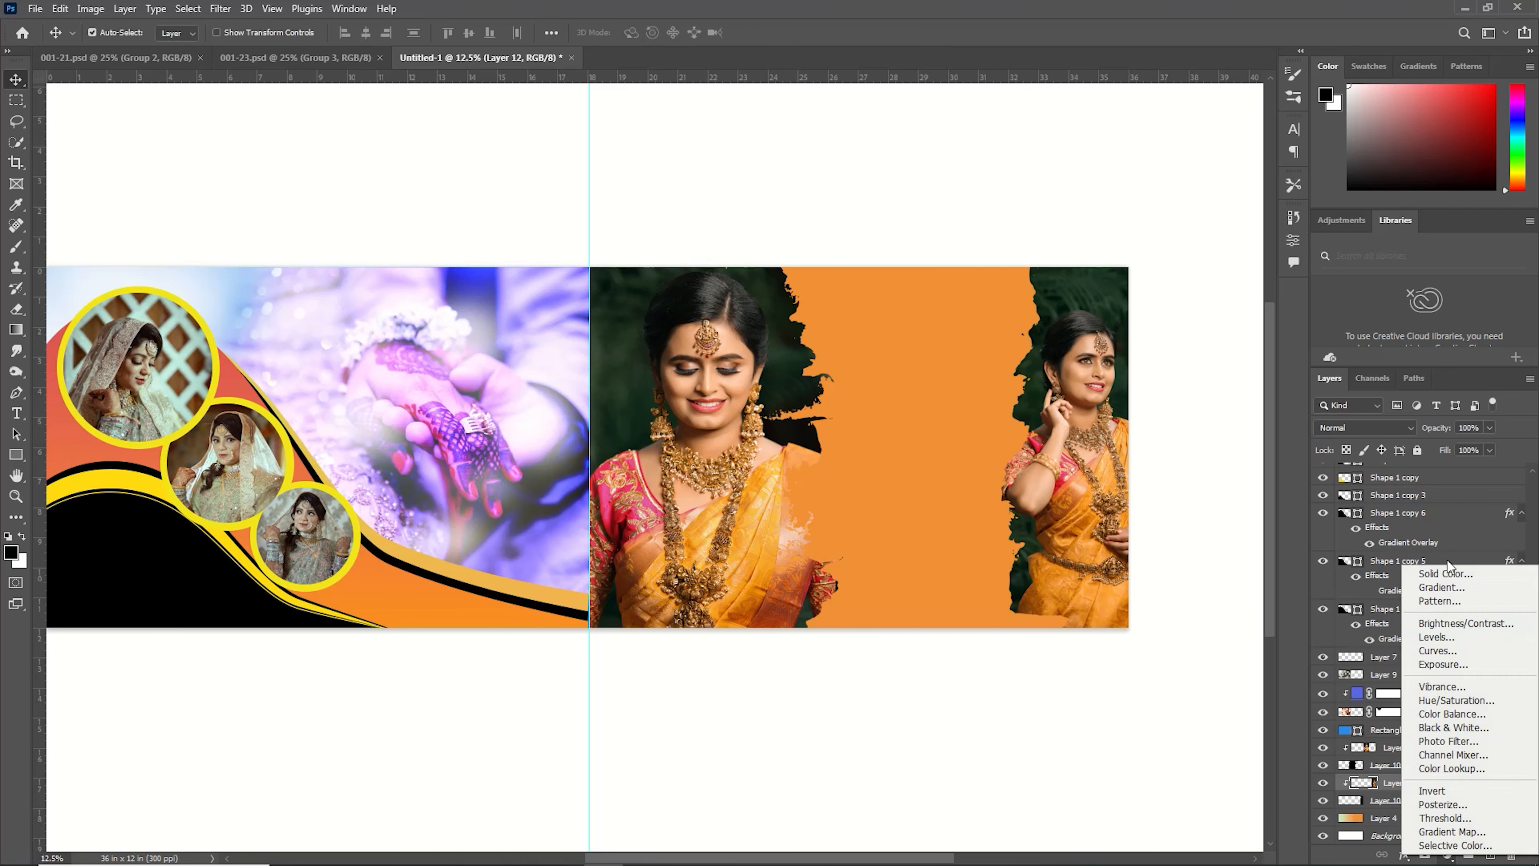
pyautogui.click(1421, 573)
pyautogui.click(1192, 518)
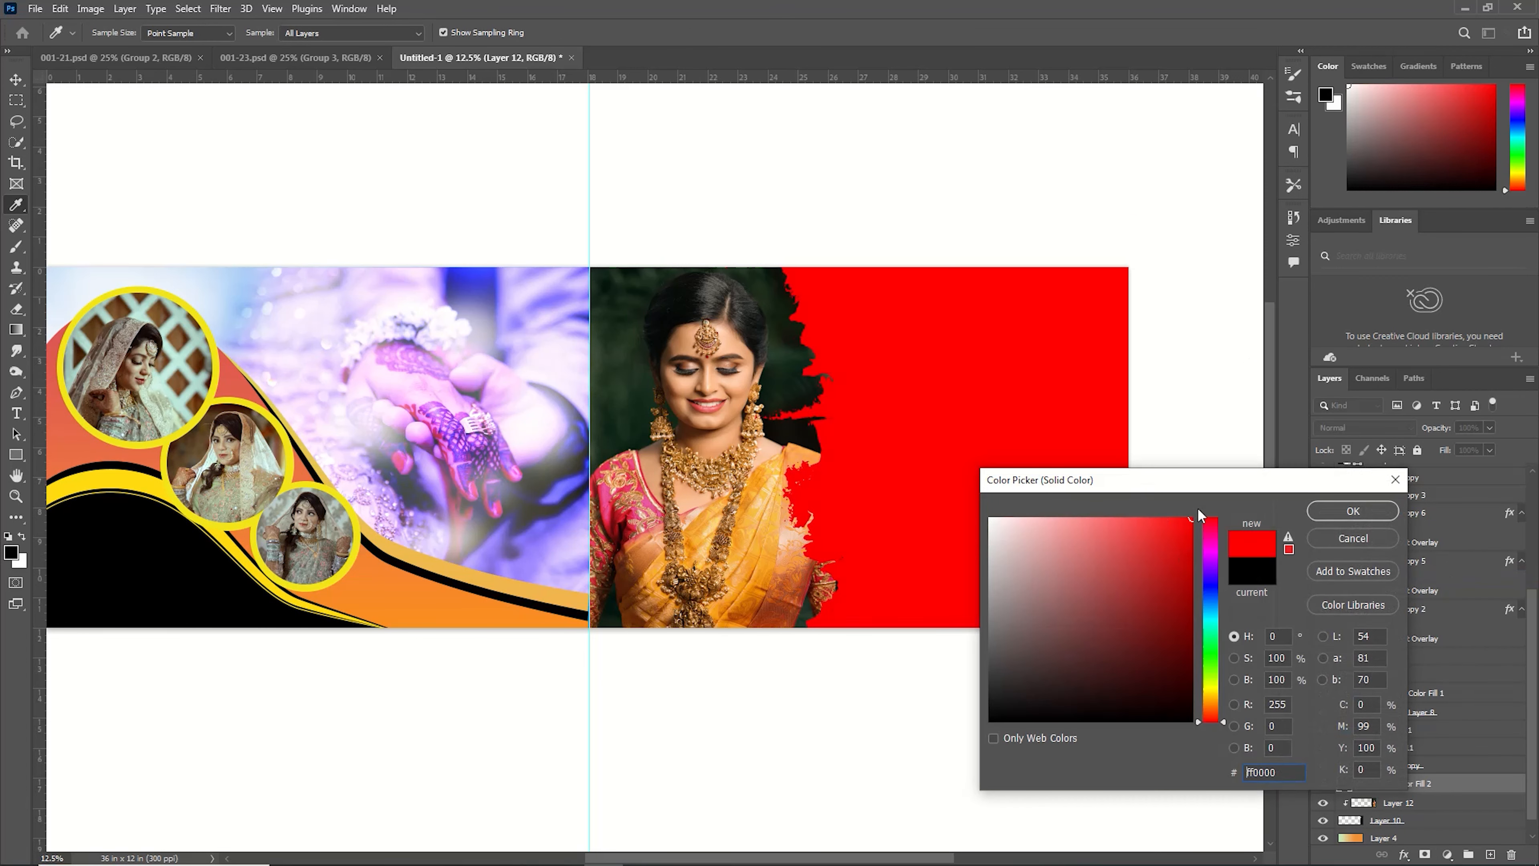
pyautogui.click(1352, 511)
# Clip the red fill to the bride photo, set its blend mode to Linear Burn and lower its opacity.
pyautogui.rightClick(1454, 784)
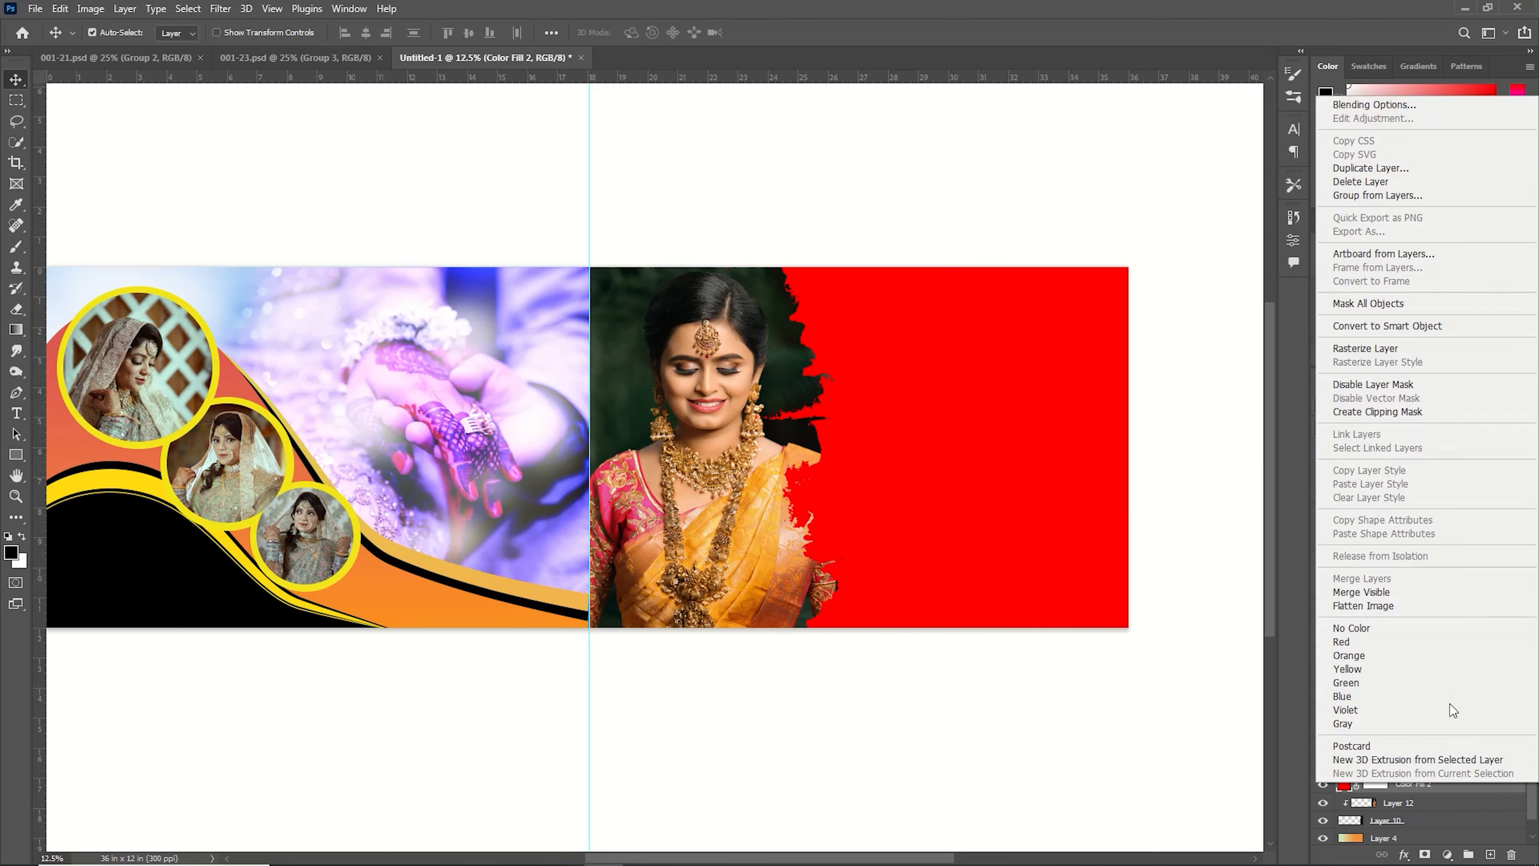
pyautogui.click(1397, 412)
pyautogui.click(1364, 427)
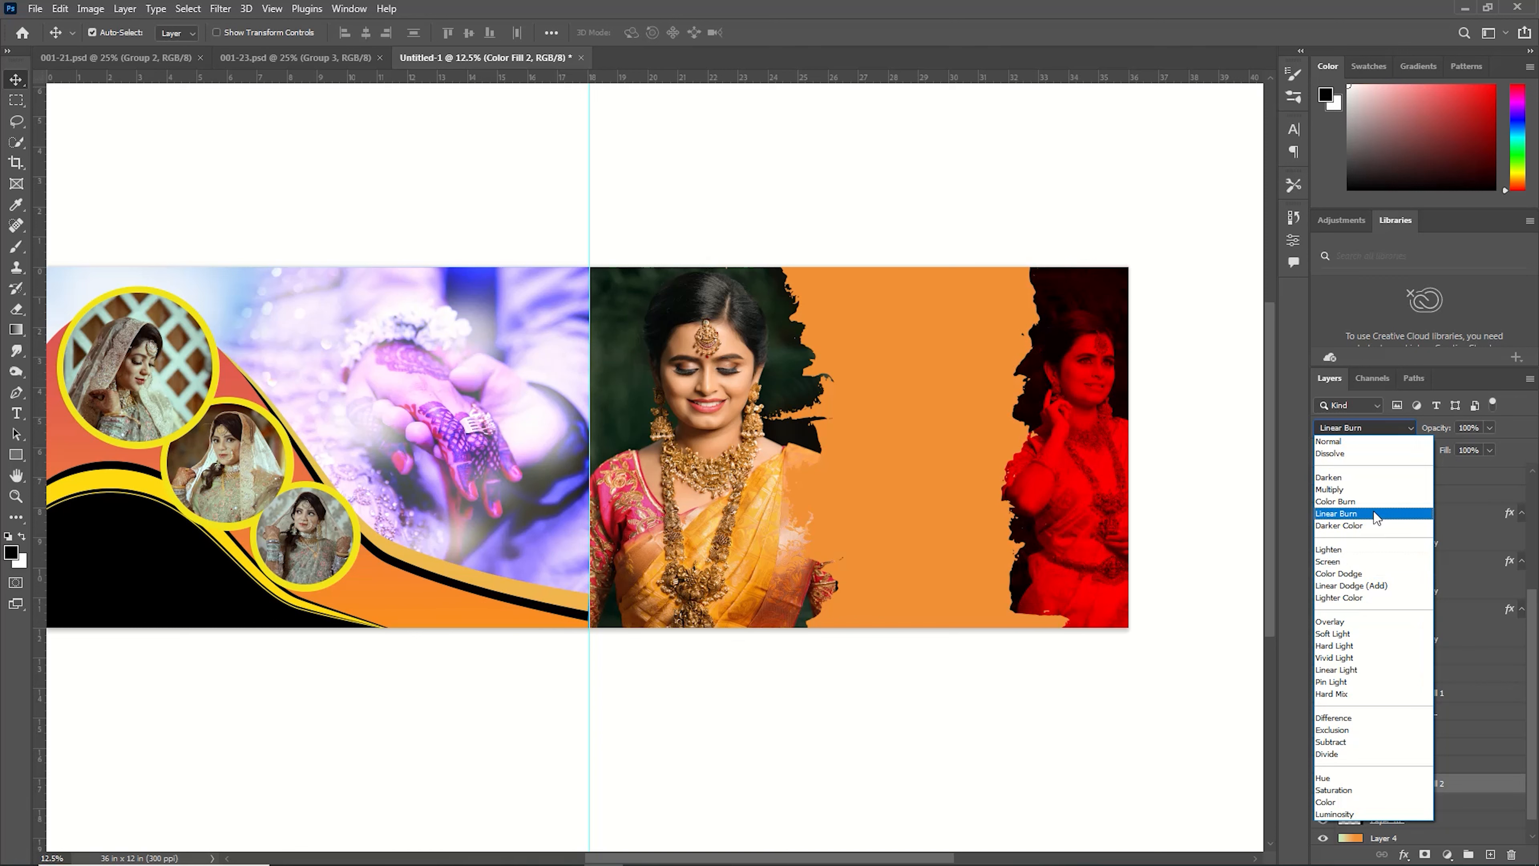
pyautogui.click(1375, 515)
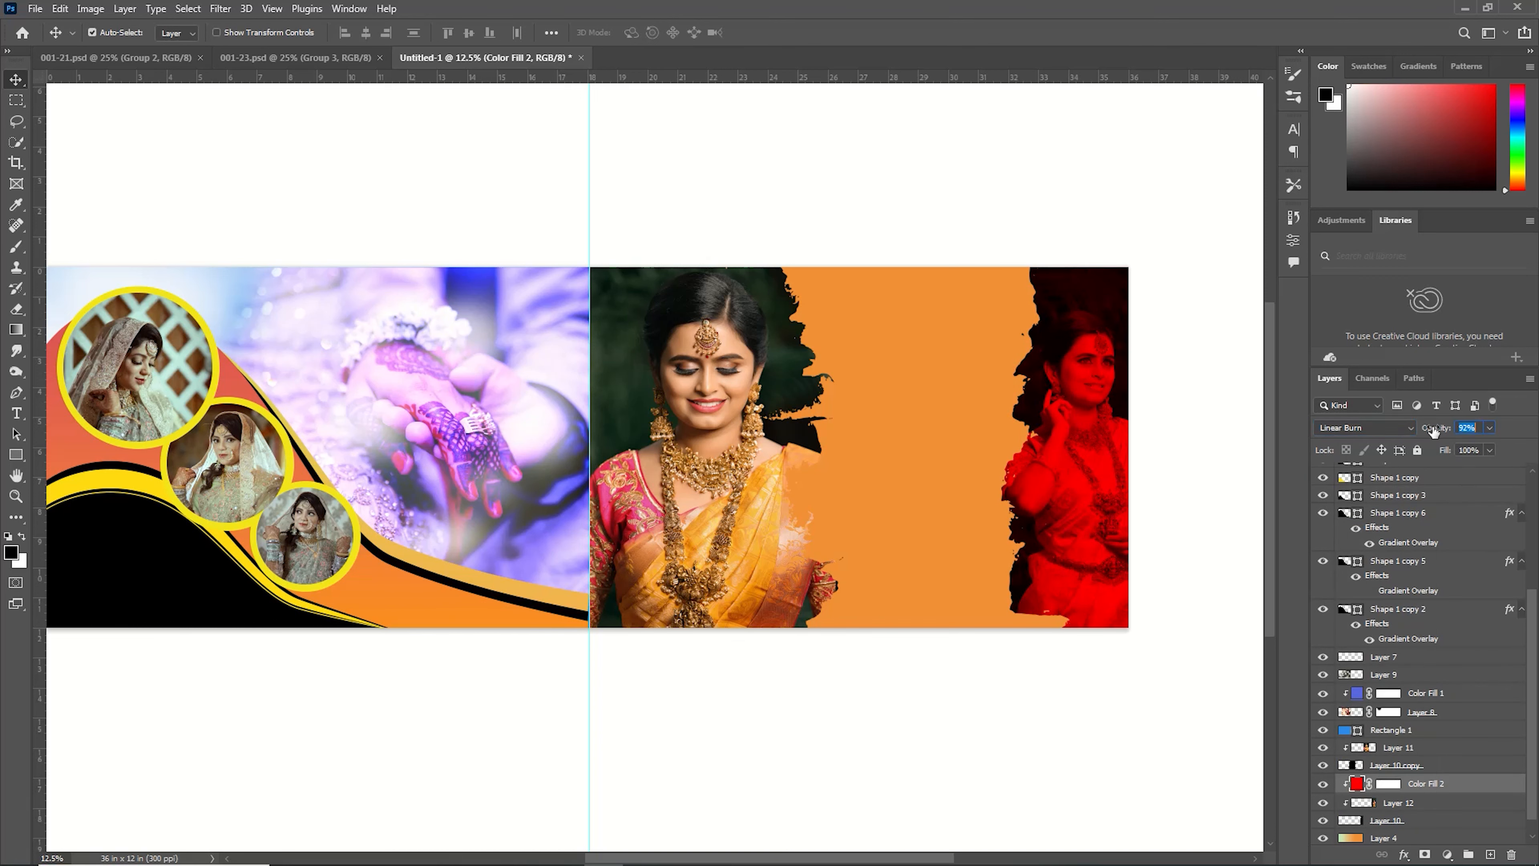
pyautogui.moveTo(1434, 429); pyautogui.dragTo(1423, 449)
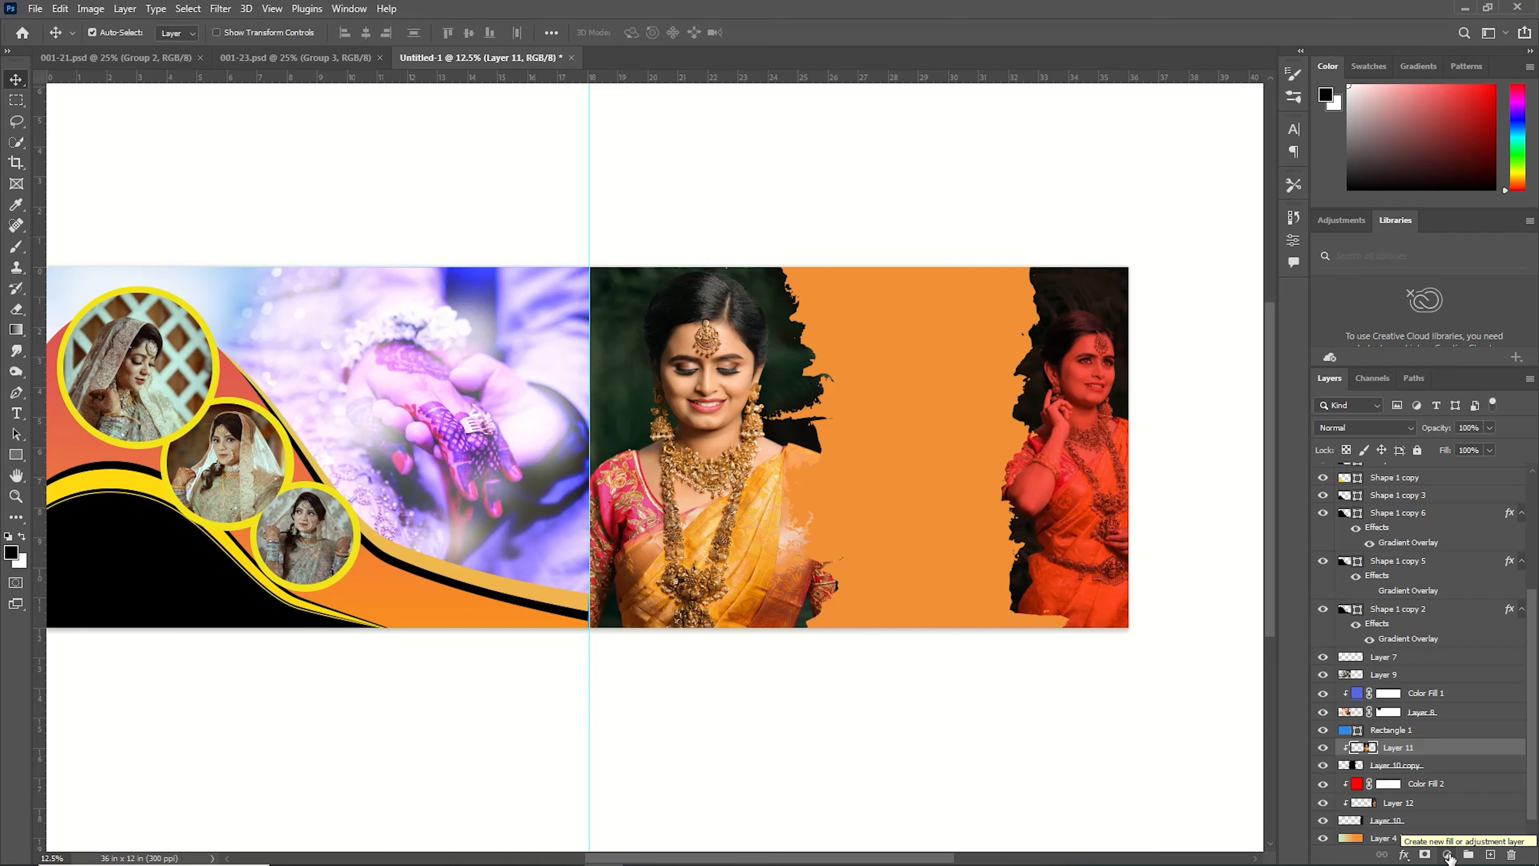
# Add a golden-yellow solid color fill layer above the first bride photo.
pyautogui.click(1449, 855)
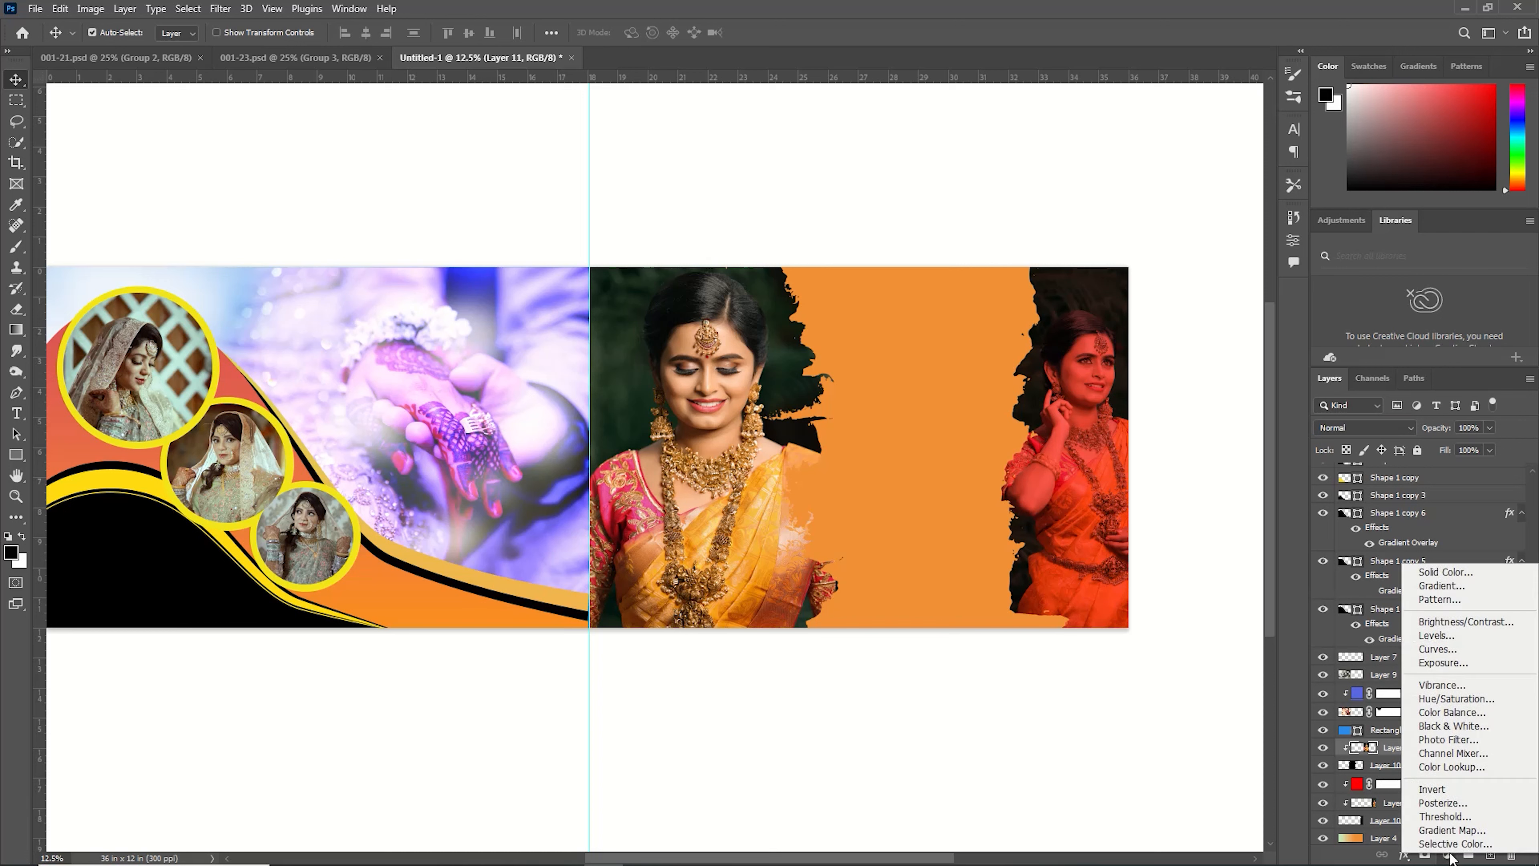
pyautogui.click(1458, 564)
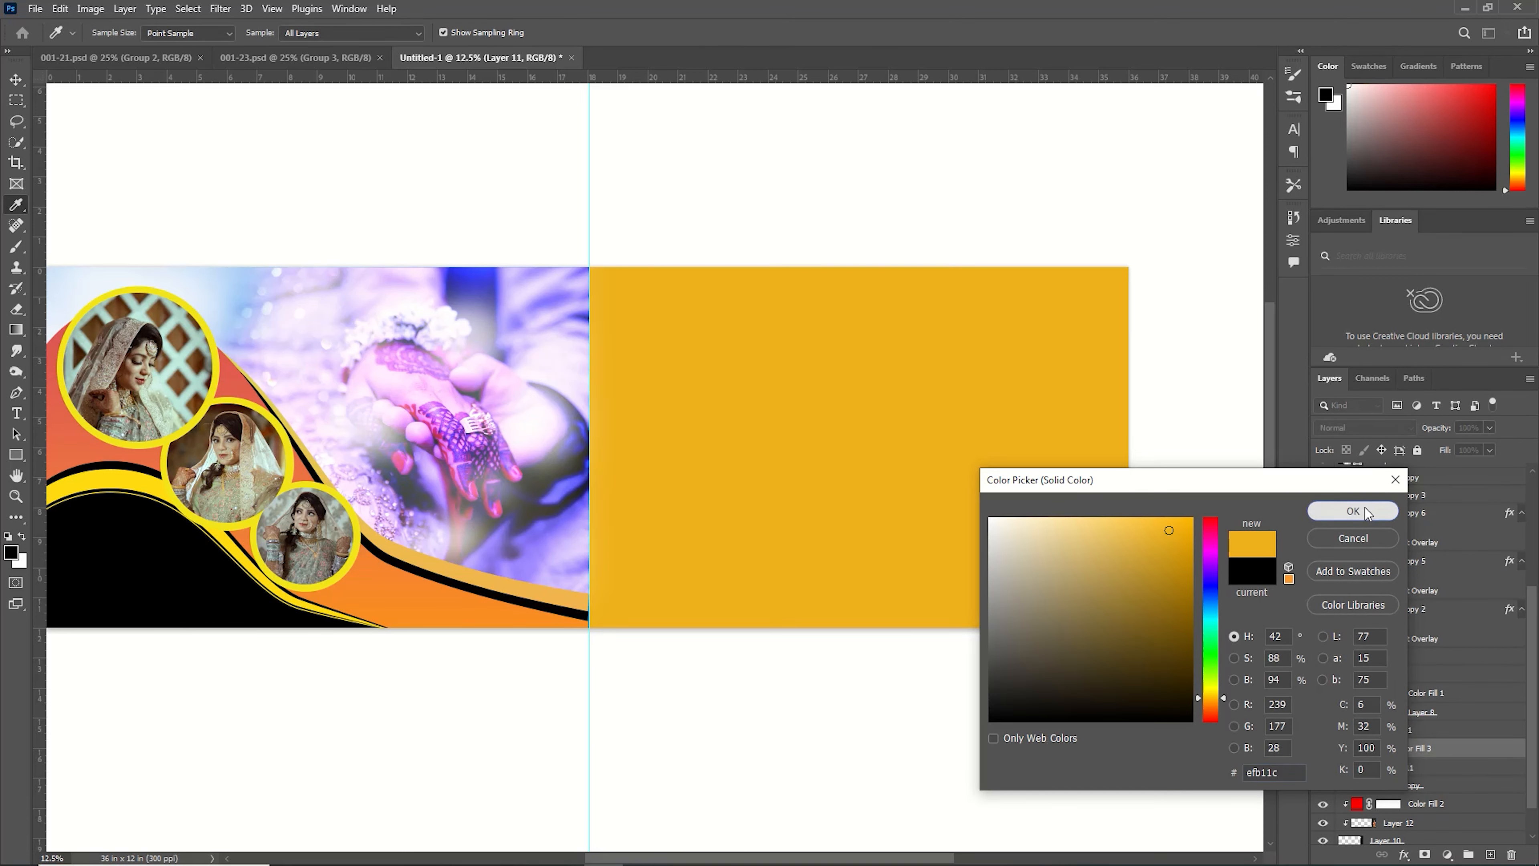
pyautogui.click(1365, 512)
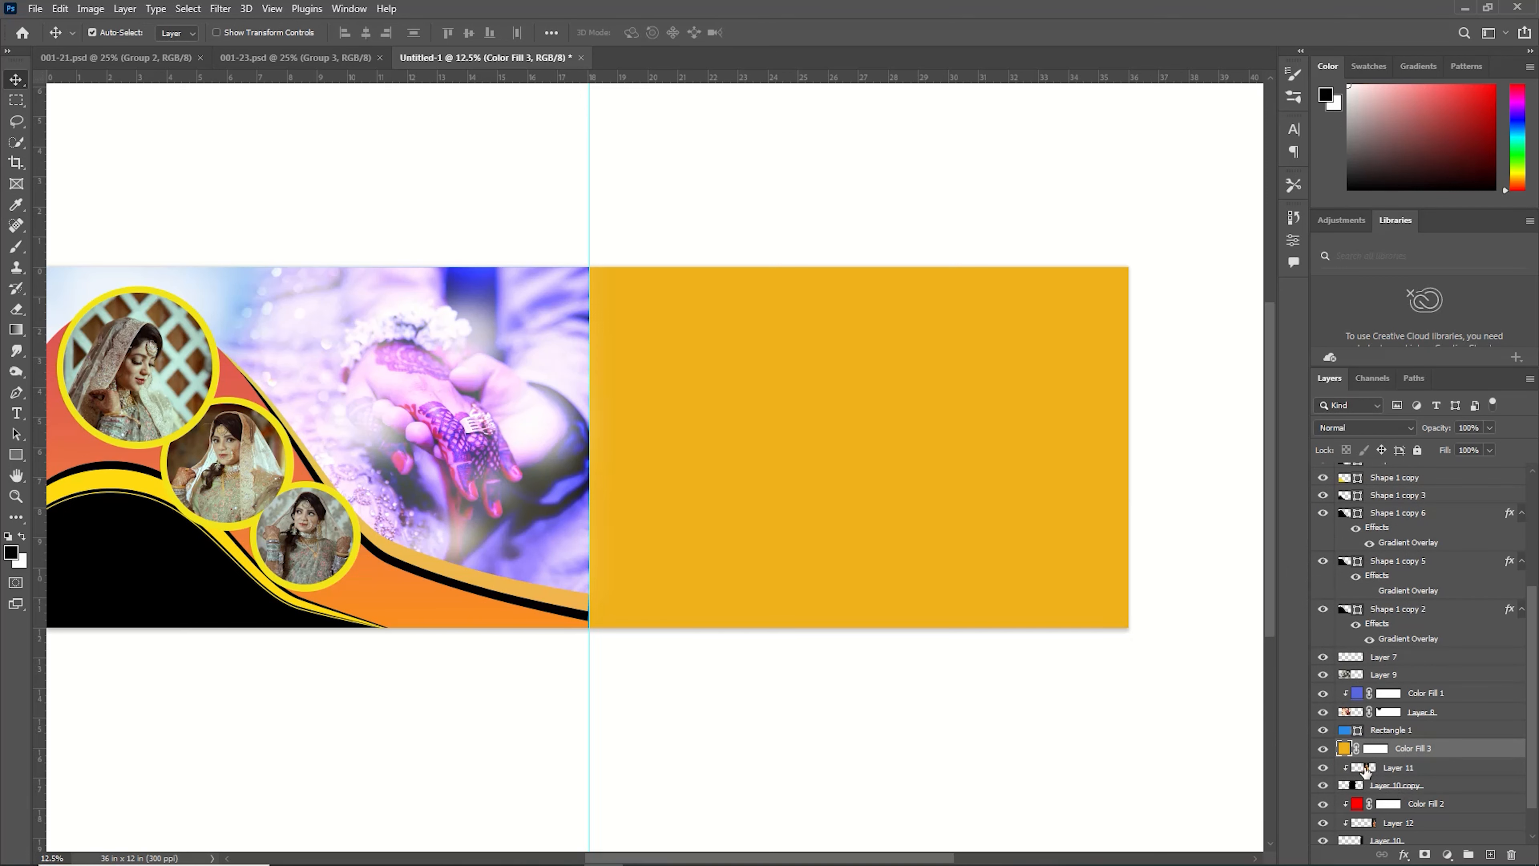
# Clip the yellow fill to the first bride photo and set its blend mode to Linear Burn.
pyautogui.rightClick(1486, 750)
pyautogui.click(1394, 373)
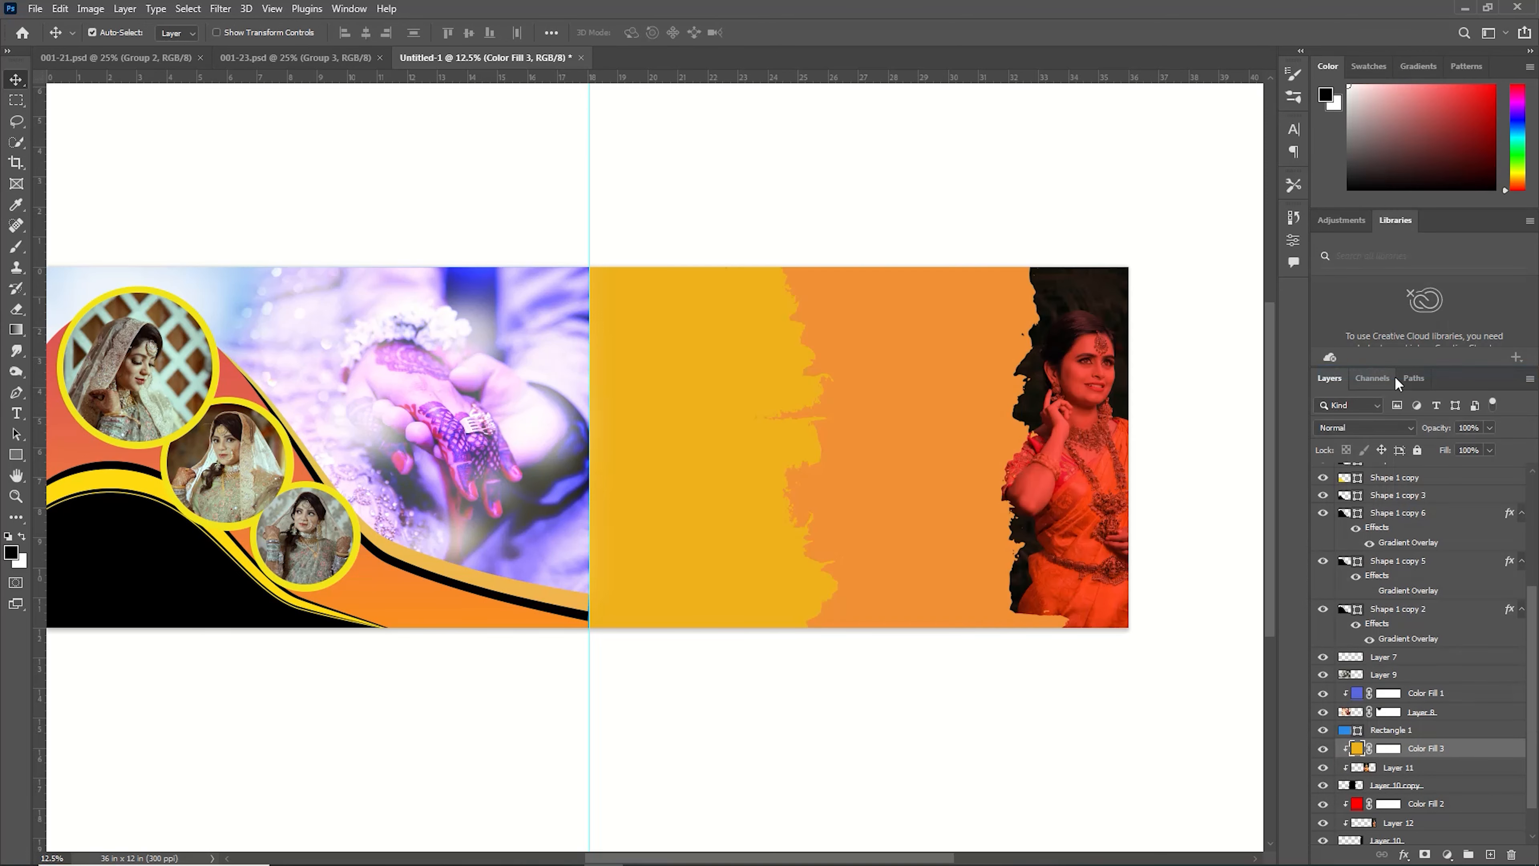
pyautogui.click(1401, 428)
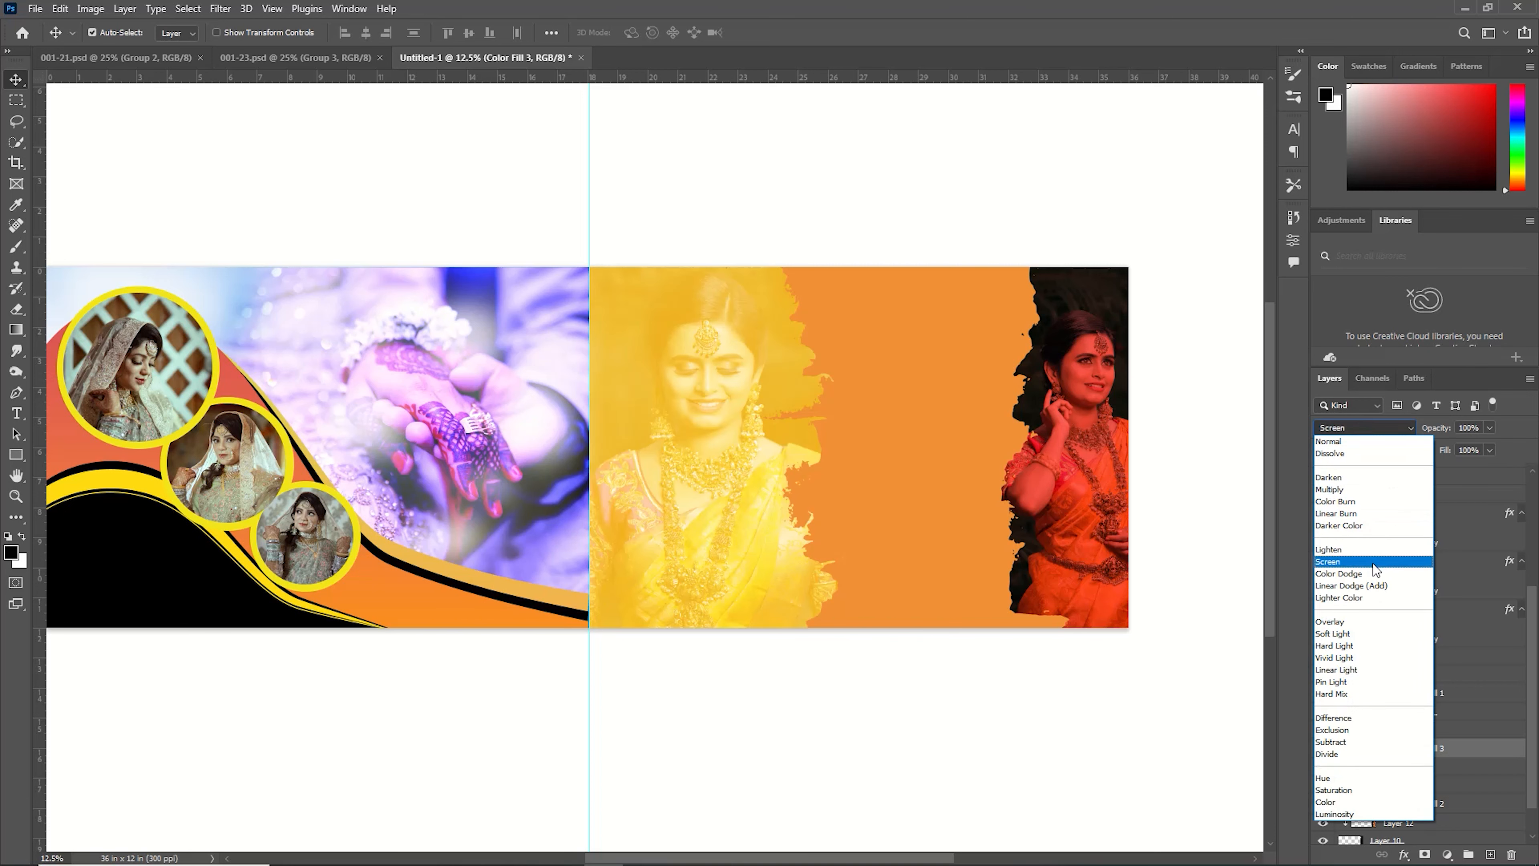
pyautogui.click(1373, 513)
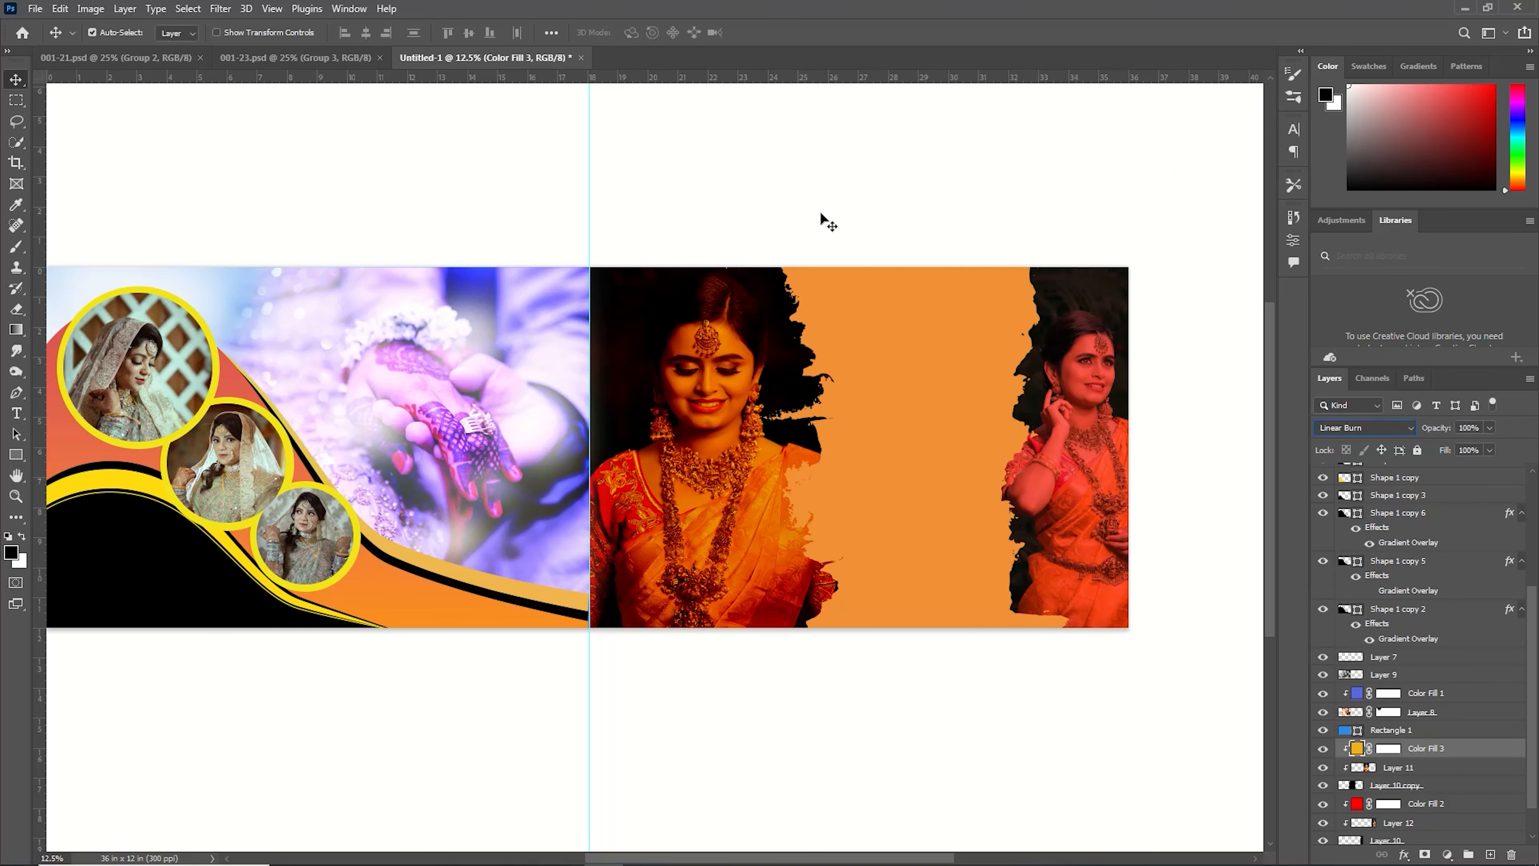
# Draw a white circle between the two bride photos on the right half.
pyautogui.moveTo(16, 454); pyautogui.dragTo(84, 470)
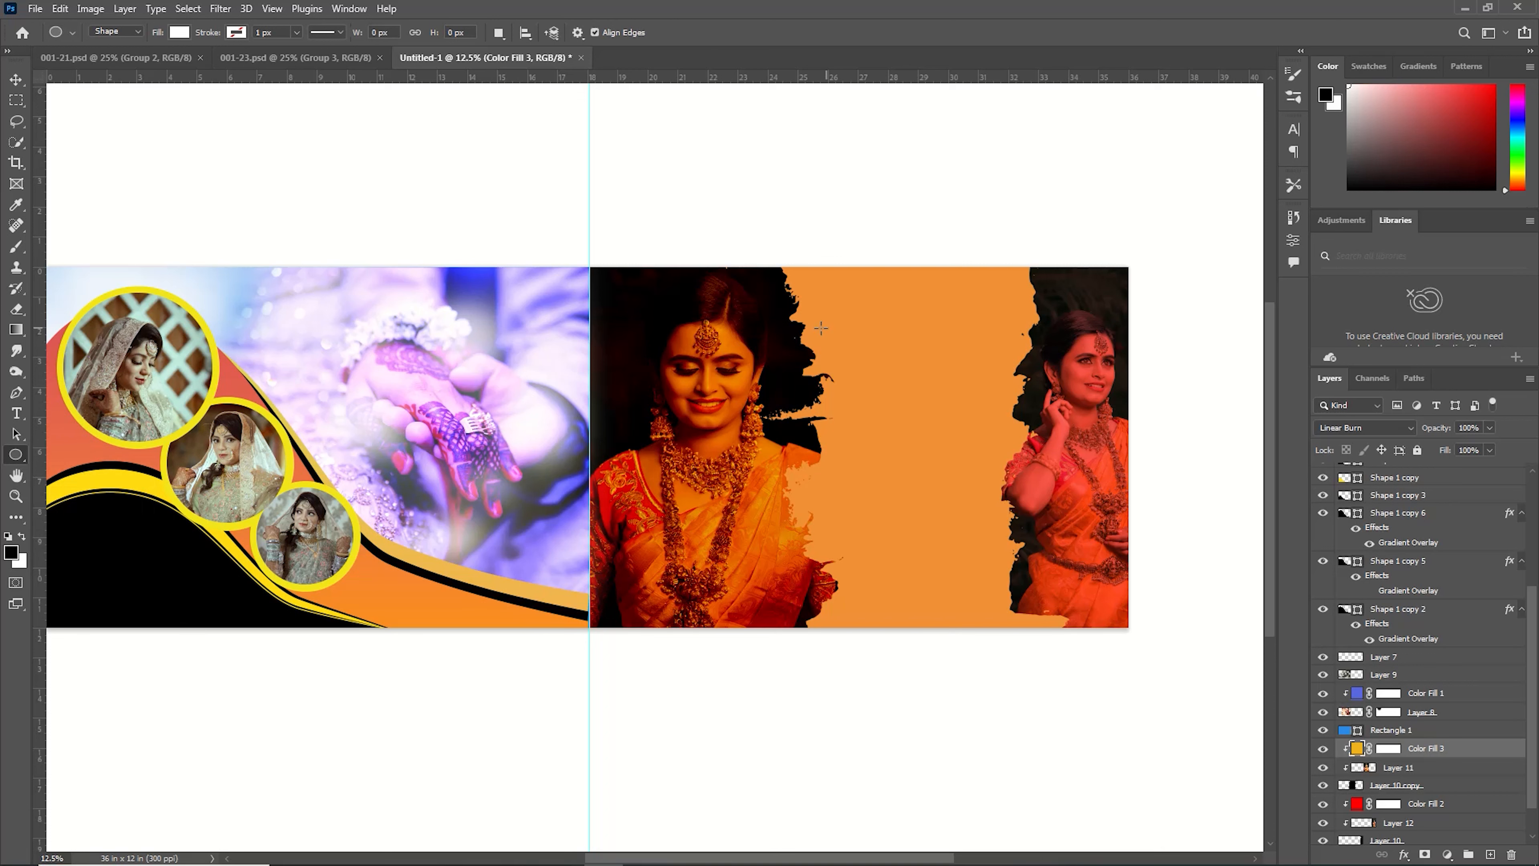
pyautogui.moveTo(798, 325); pyautogui.dragTo(1029, 647)
pyautogui.press('v')
# Open the pexels-guru-praveen-15181112 photo from the Downloads New folder.
pyautogui.click(38, 8)
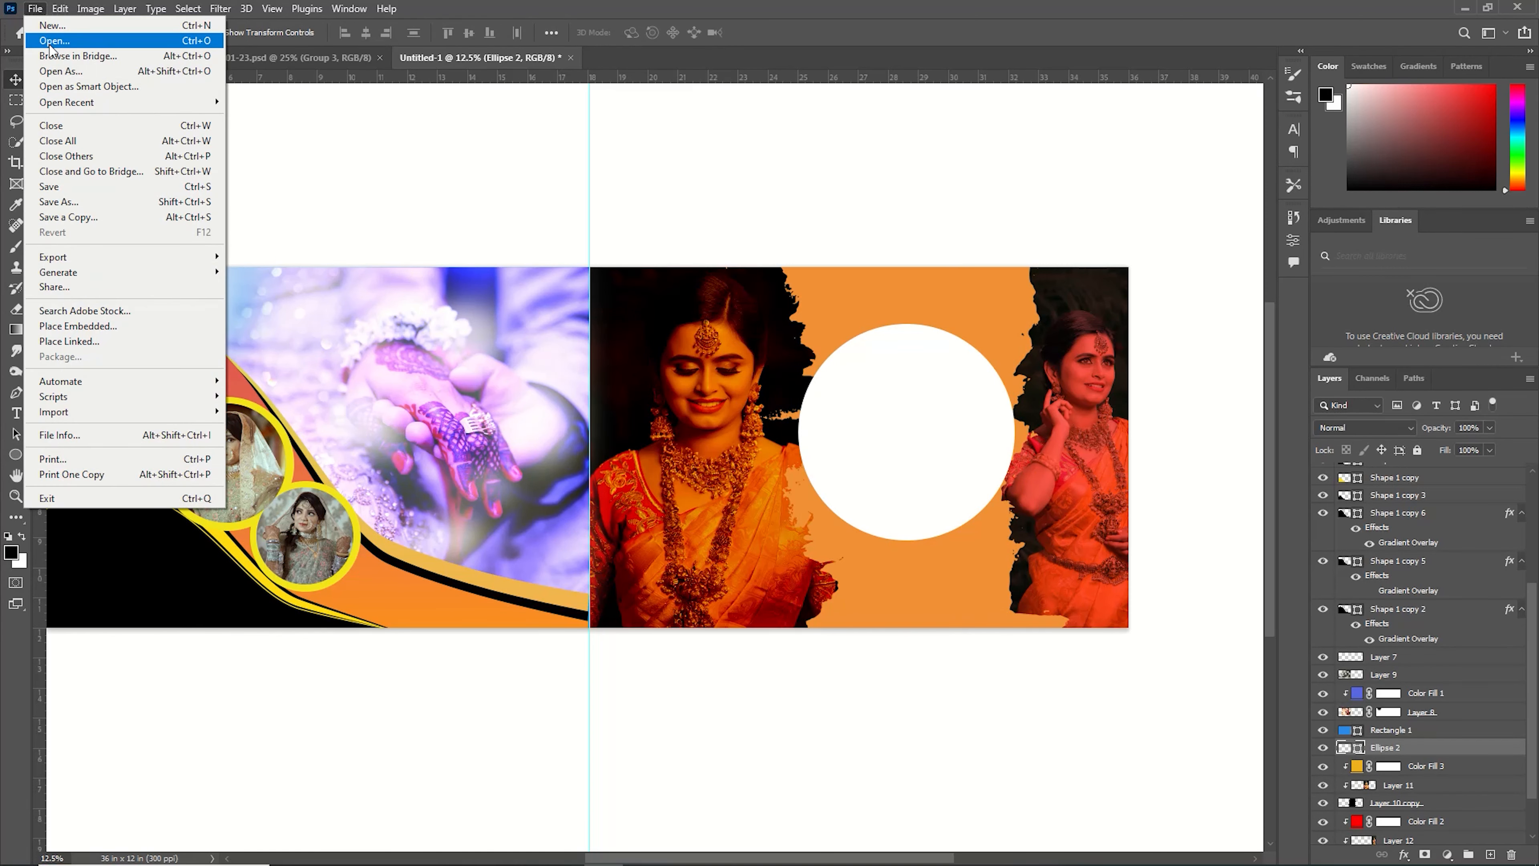
pyautogui.click(60, 37)
pyautogui.click(664, 159)
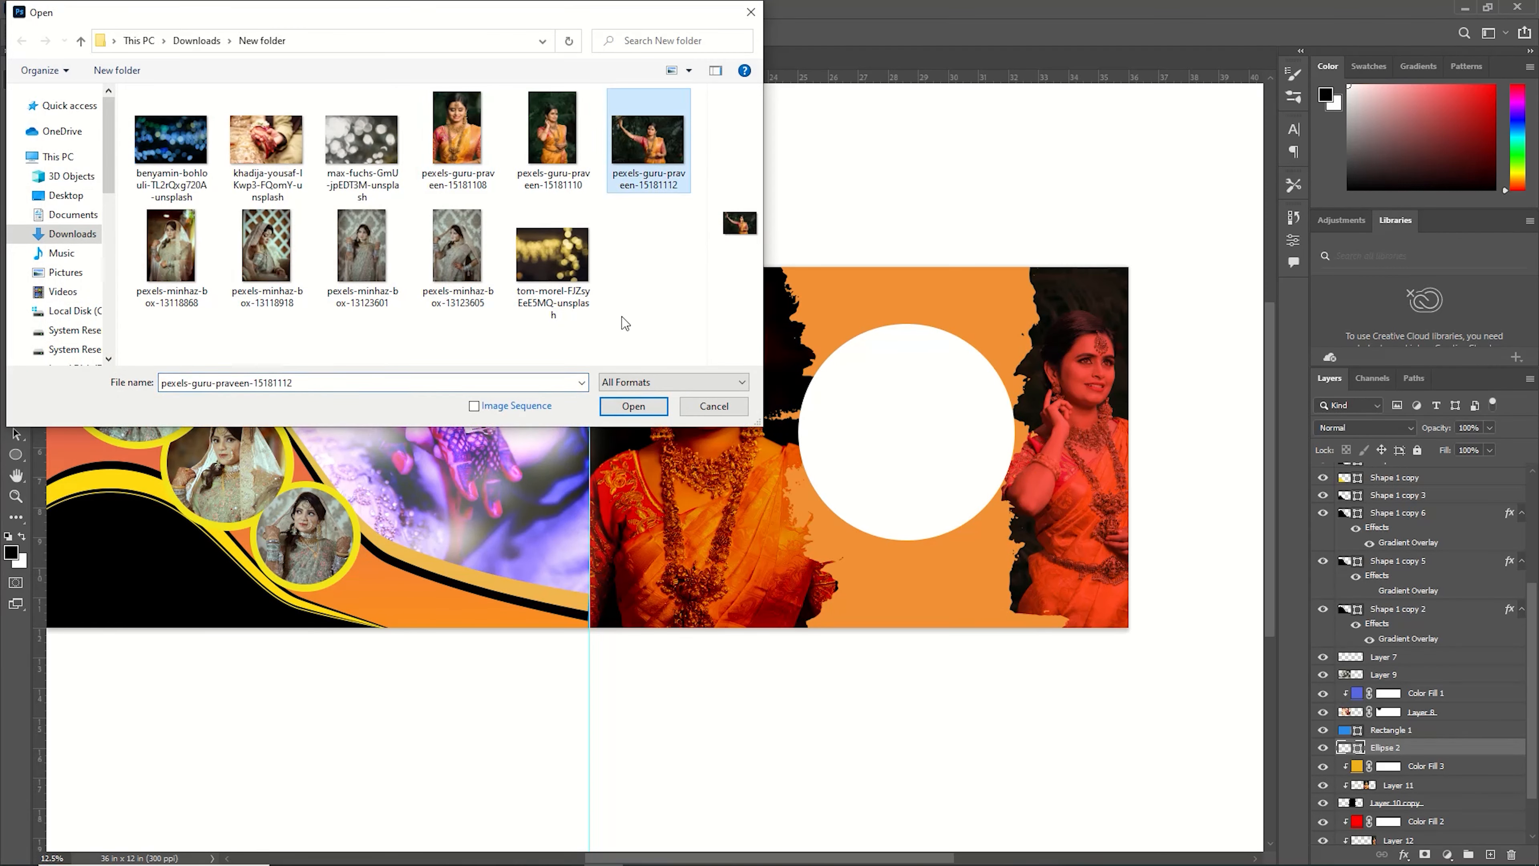
pyautogui.click(645, 409)
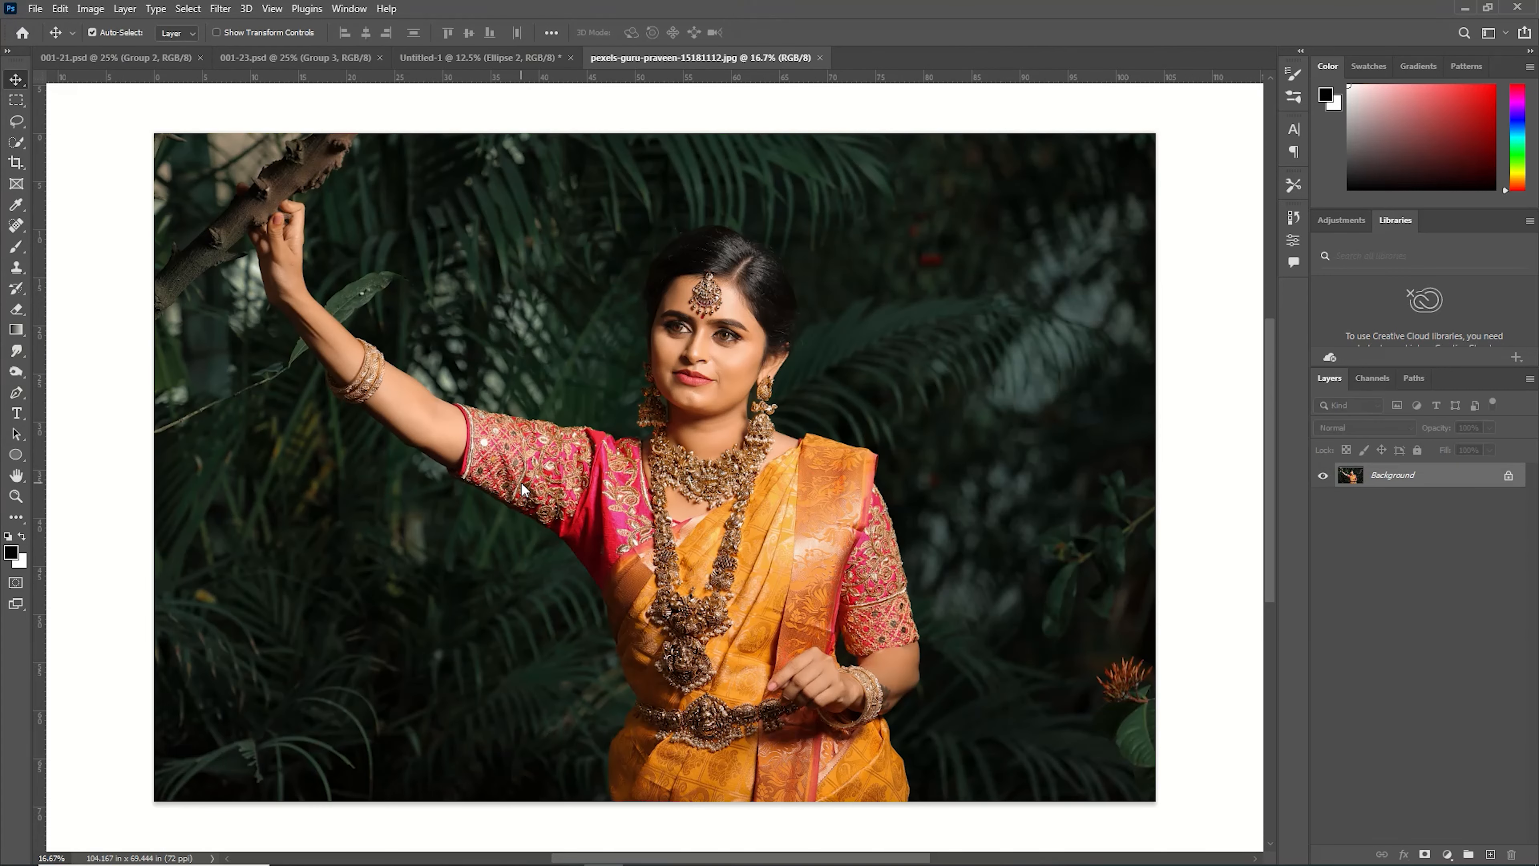
# Cut the photo's content and close it without saving.
pyautogui.hotkey('ctrl', 'BackSpace')
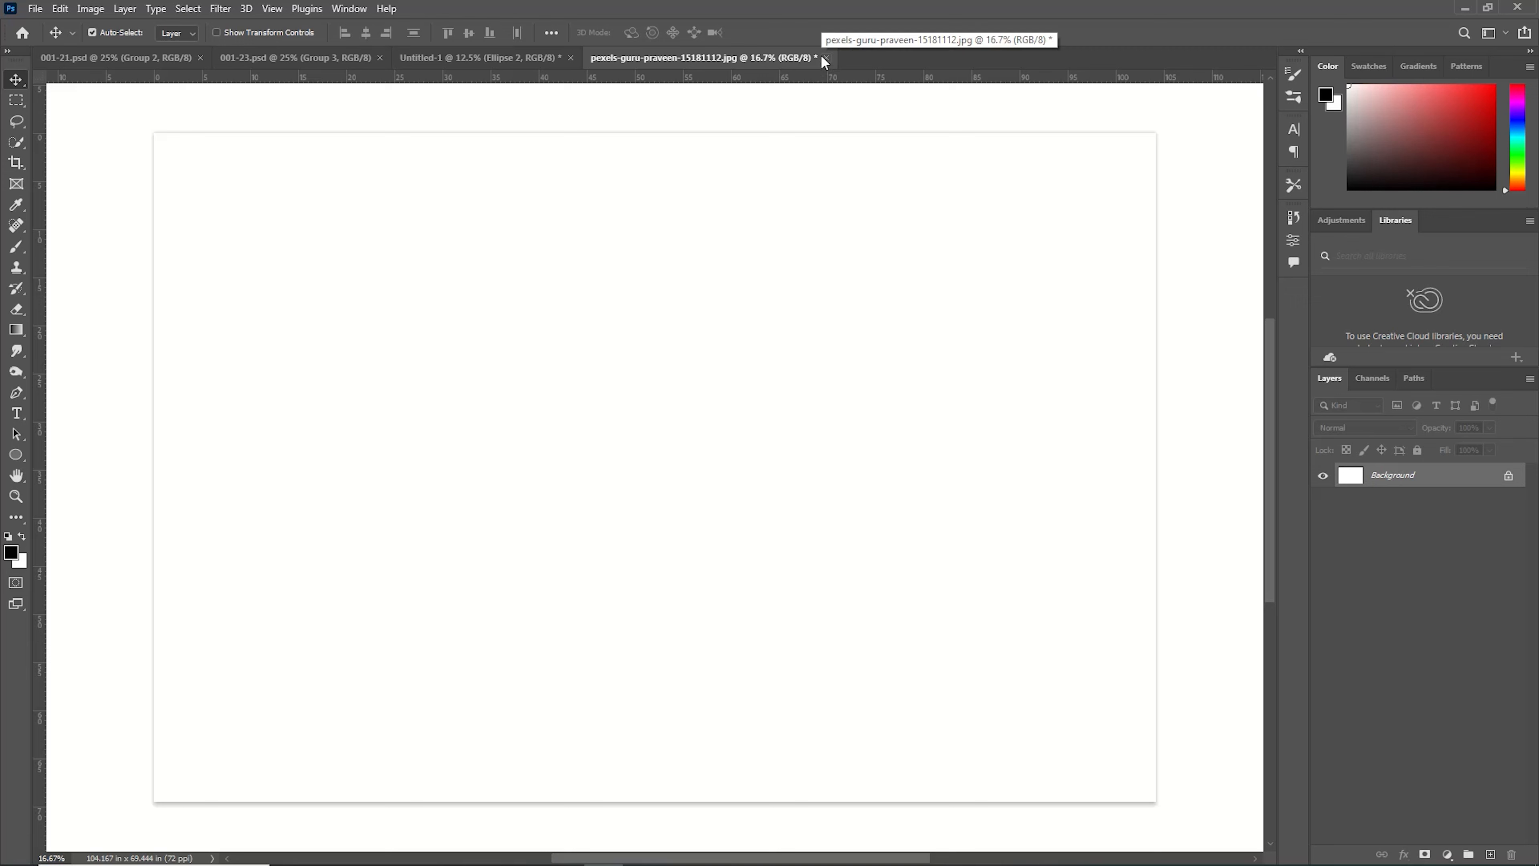
pyautogui.click(824, 59)
pyautogui.click(755, 325)
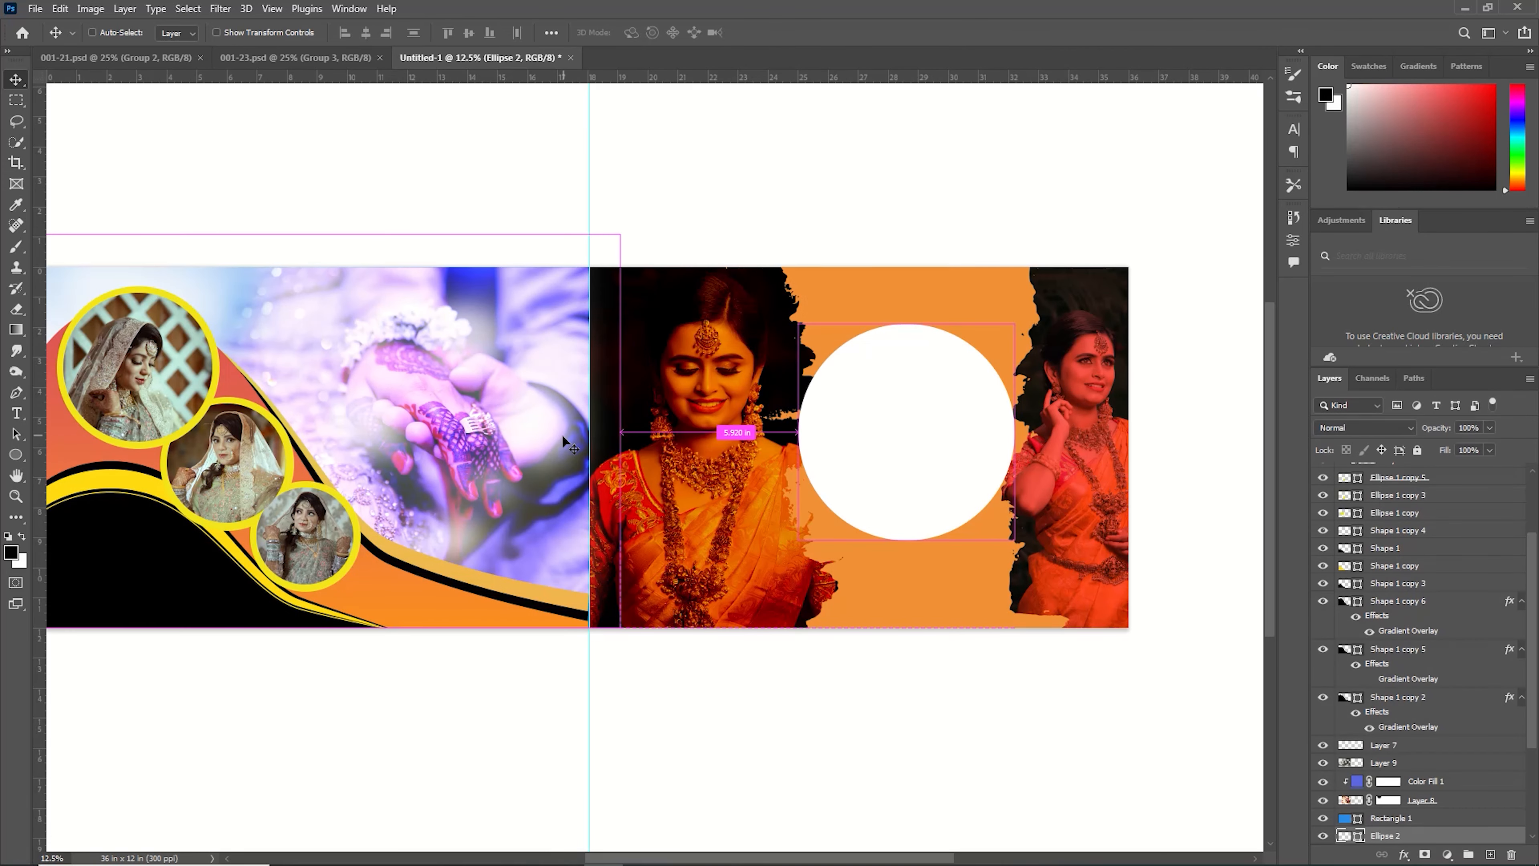
# Paste the photo into the banner, scale it to 57.44% and place it over the circle.
pyautogui.hotkey('ctrl', 'v')
pyautogui.hotkey('ctrl', 't')
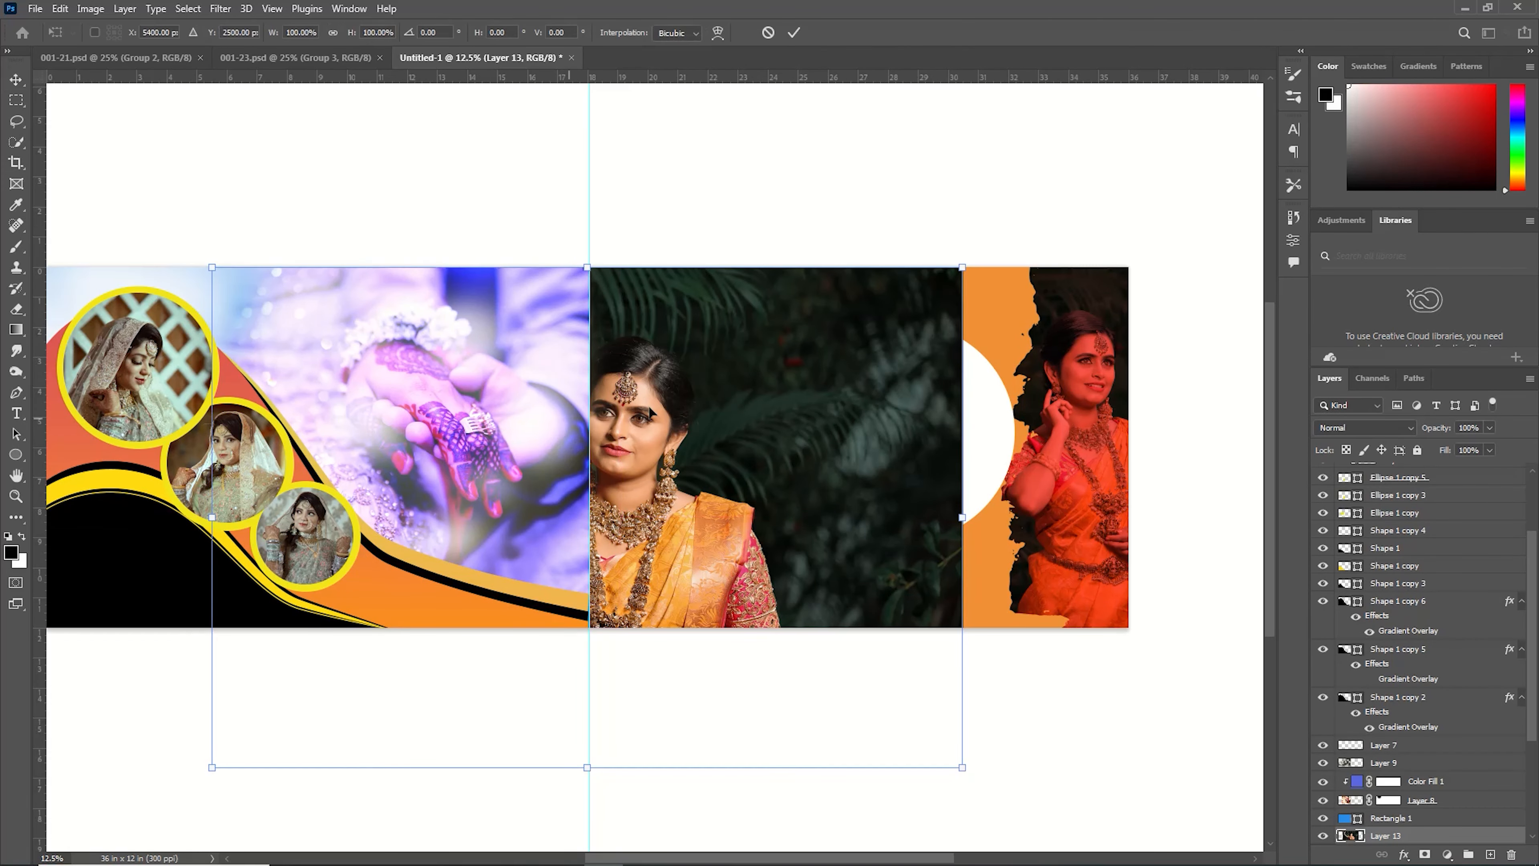
pyautogui.moveTo(219, 259); pyautogui.dragTo(531, 481)
pyautogui.moveTo(773, 685); pyautogui.dragTo(896, 531)
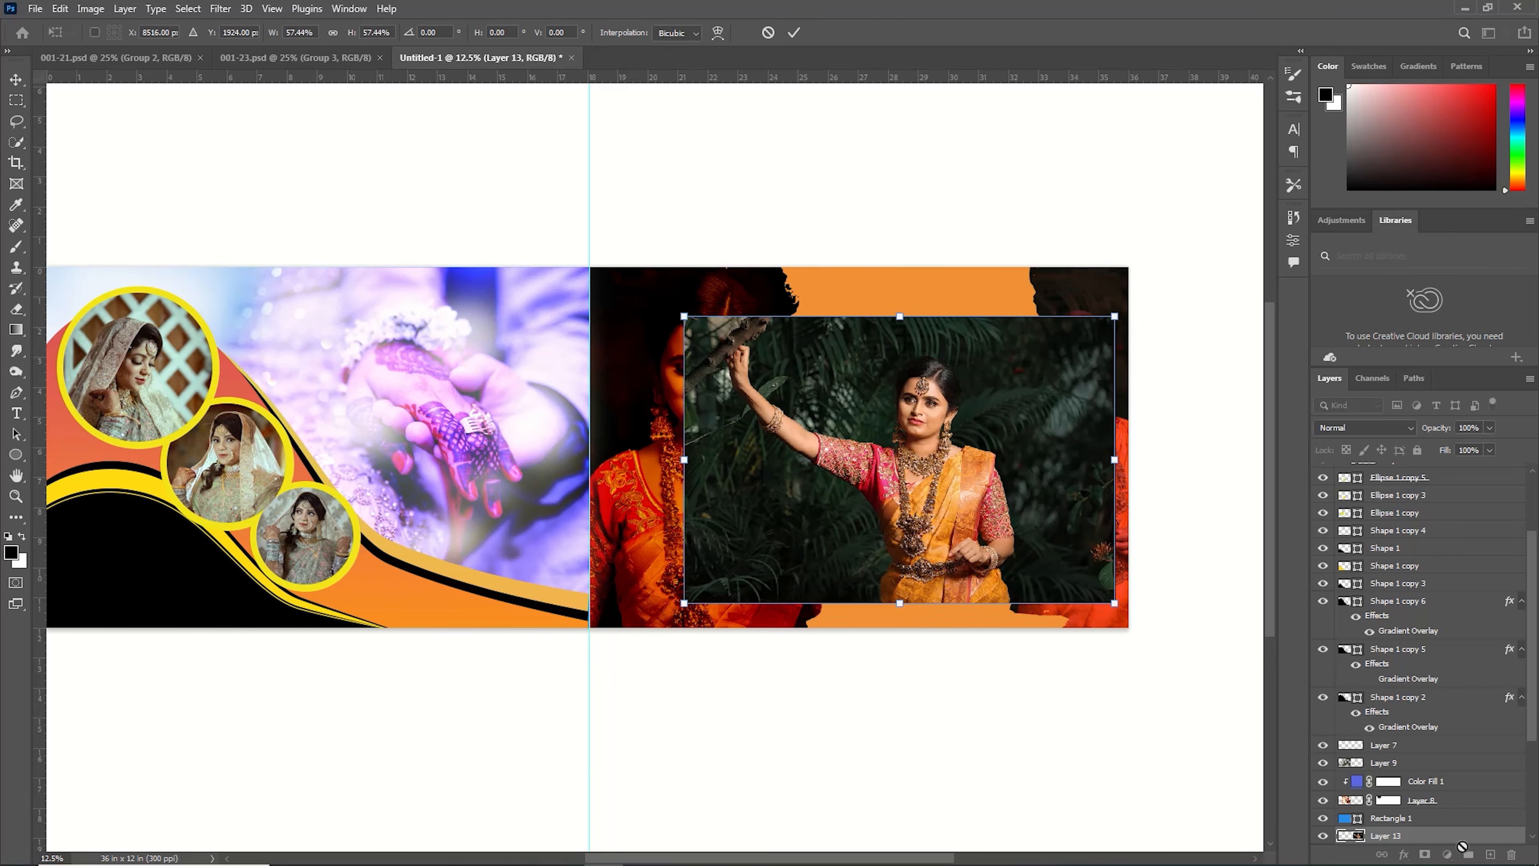
pyautogui.press('Return')
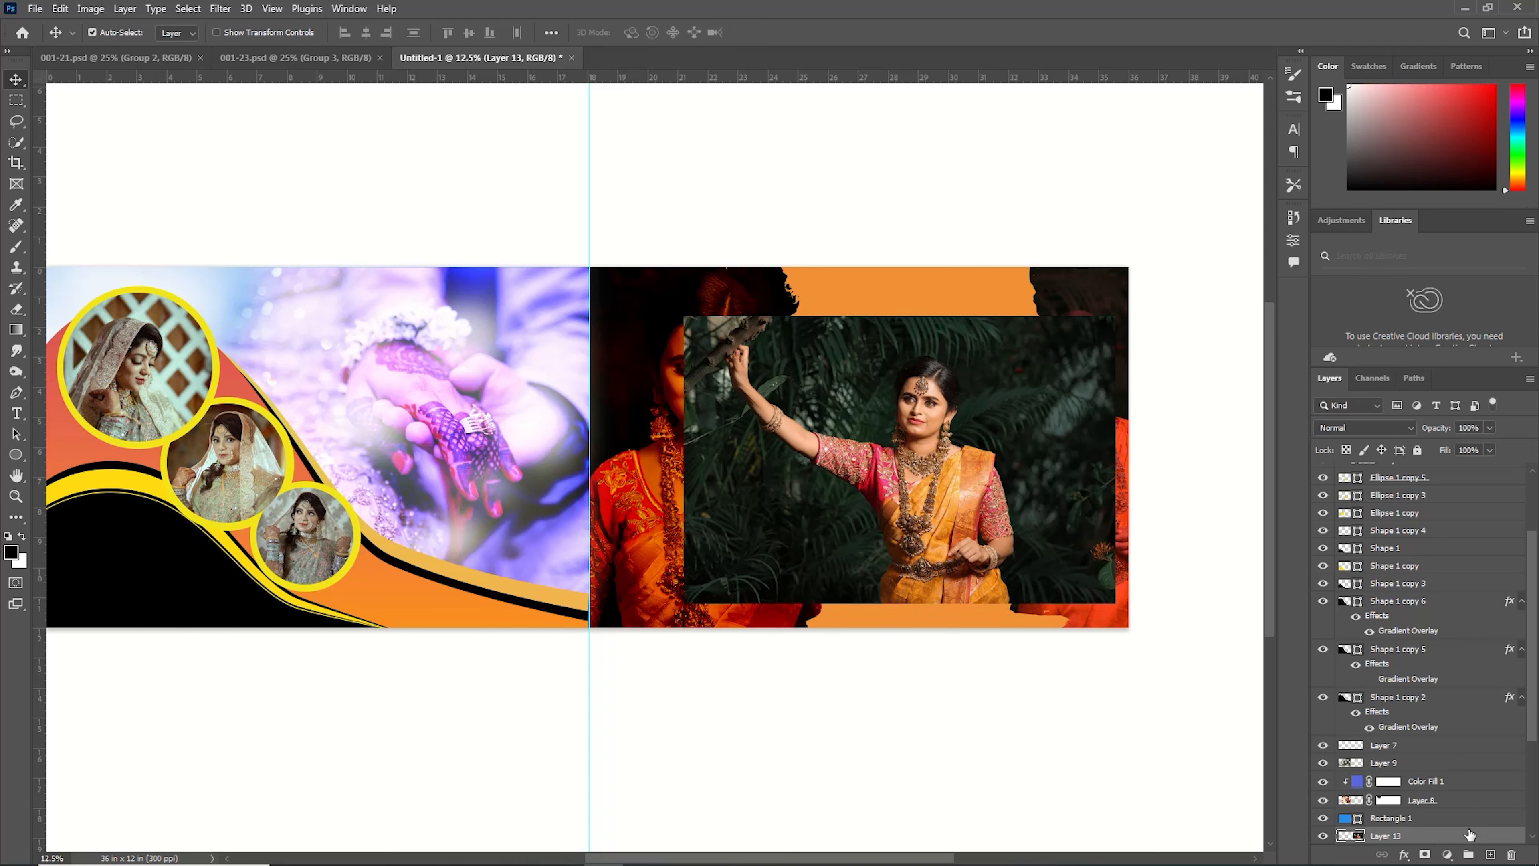
# Clip the photo to the circle and nudge it slightly up and left.
pyautogui.rightClick(1467, 835)
pyautogui.click(1393, 459)
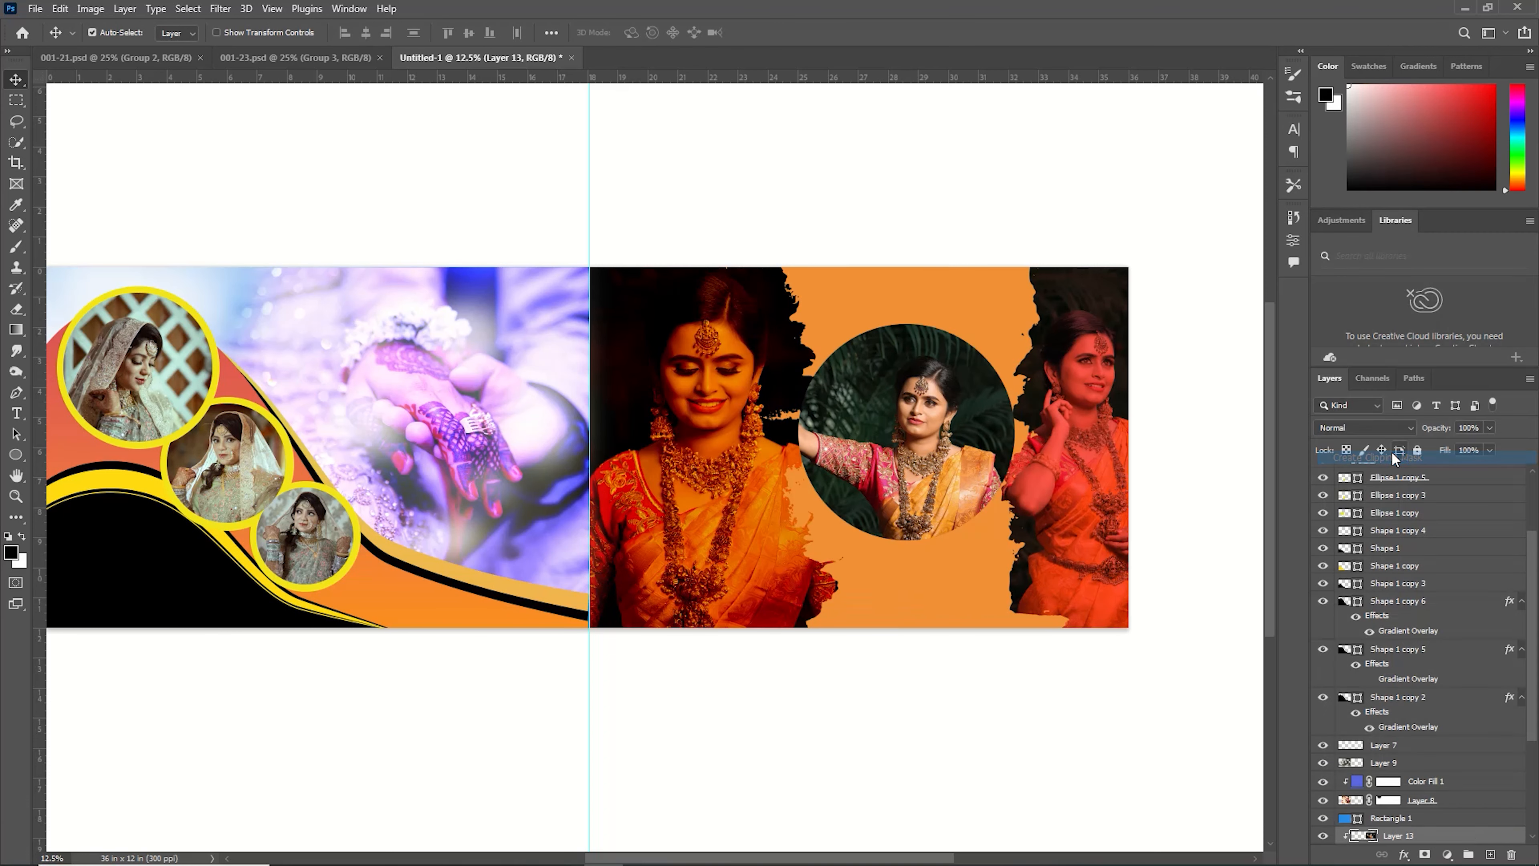
pyautogui.moveTo(1172, 500); pyautogui.dragTo(1164, 482)
# Scale the clipped photo to 90.69% and nudge it down and right to reframe it inside the circle.
pyautogui.scroll(-3, 1382, 800)
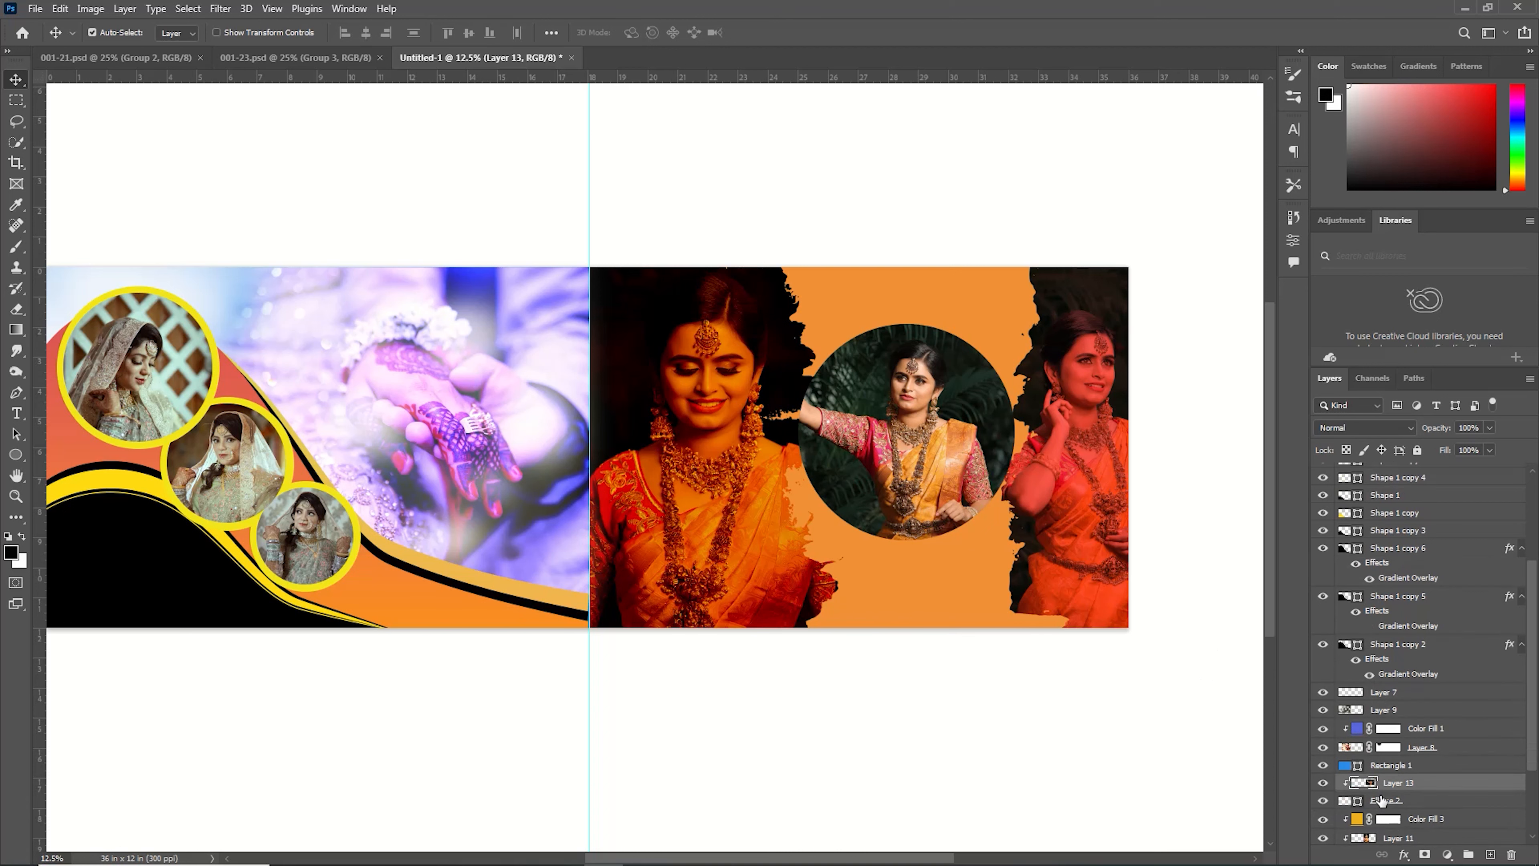
pyautogui.keyDown('shift'); pyautogui.click(1382, 800); pyautogui.keyUp('shift')
pyautogui.hotkey('ctrl', 't')
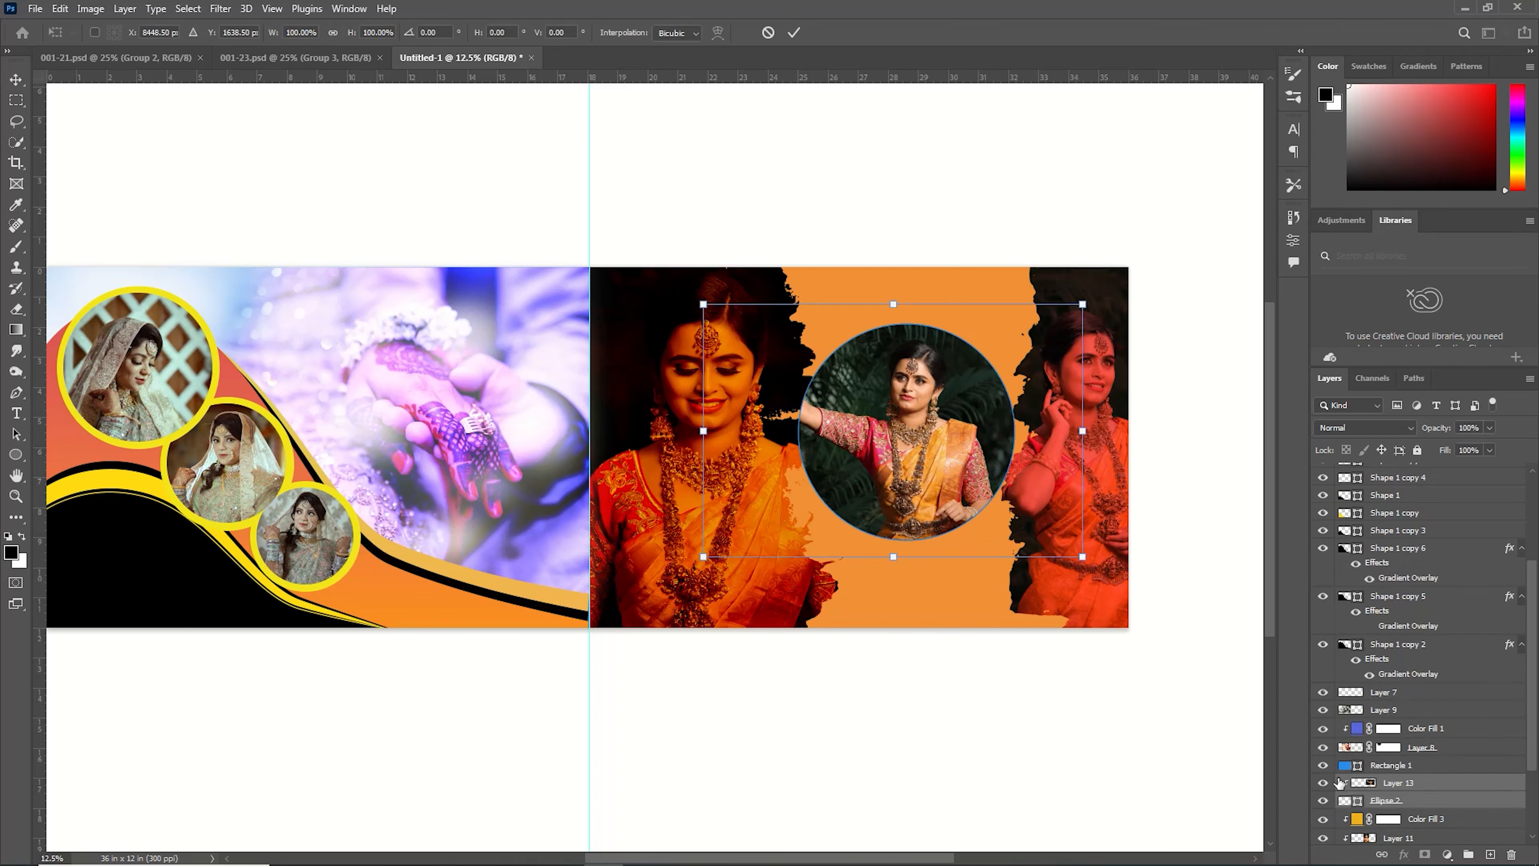
pyautogui.moveTo(1085, 561); pyautogui.dragTo(1052, 535)
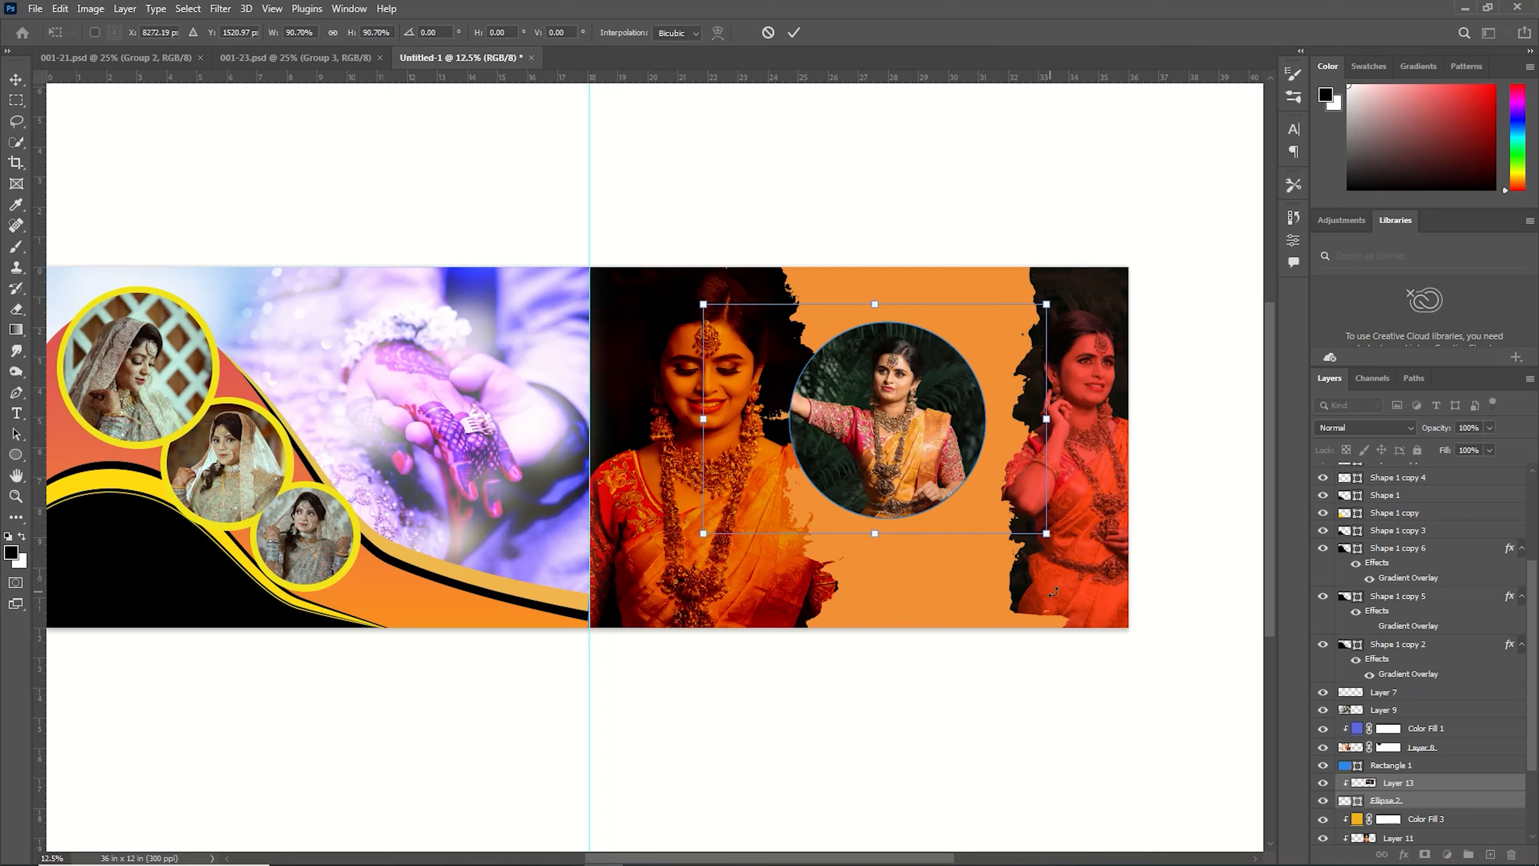
pyautogui.press('Down')
pyautogui.press('Right')
pyautogui.press('Right')
pyautogui.press('Right')
pyautogui.press('Right')
pyautogui.press('Right')
pyautogui.press('Right')
pyautogui.press('Right')
pyautogui.press('Right')
pyautogui.press('Right')
pyautogui.press('Right')
pyautogui.press('Right')
pyautogui.press('Right')
pyautogui.press('Right')
pyautogui.press('Right')
pyautogui.press('Right')
pyautogui.press('Right')
pyautogui.press('Right')
pyautogui.press('Right')
pyautogui.press('Right')
pyautogui.press('Right')
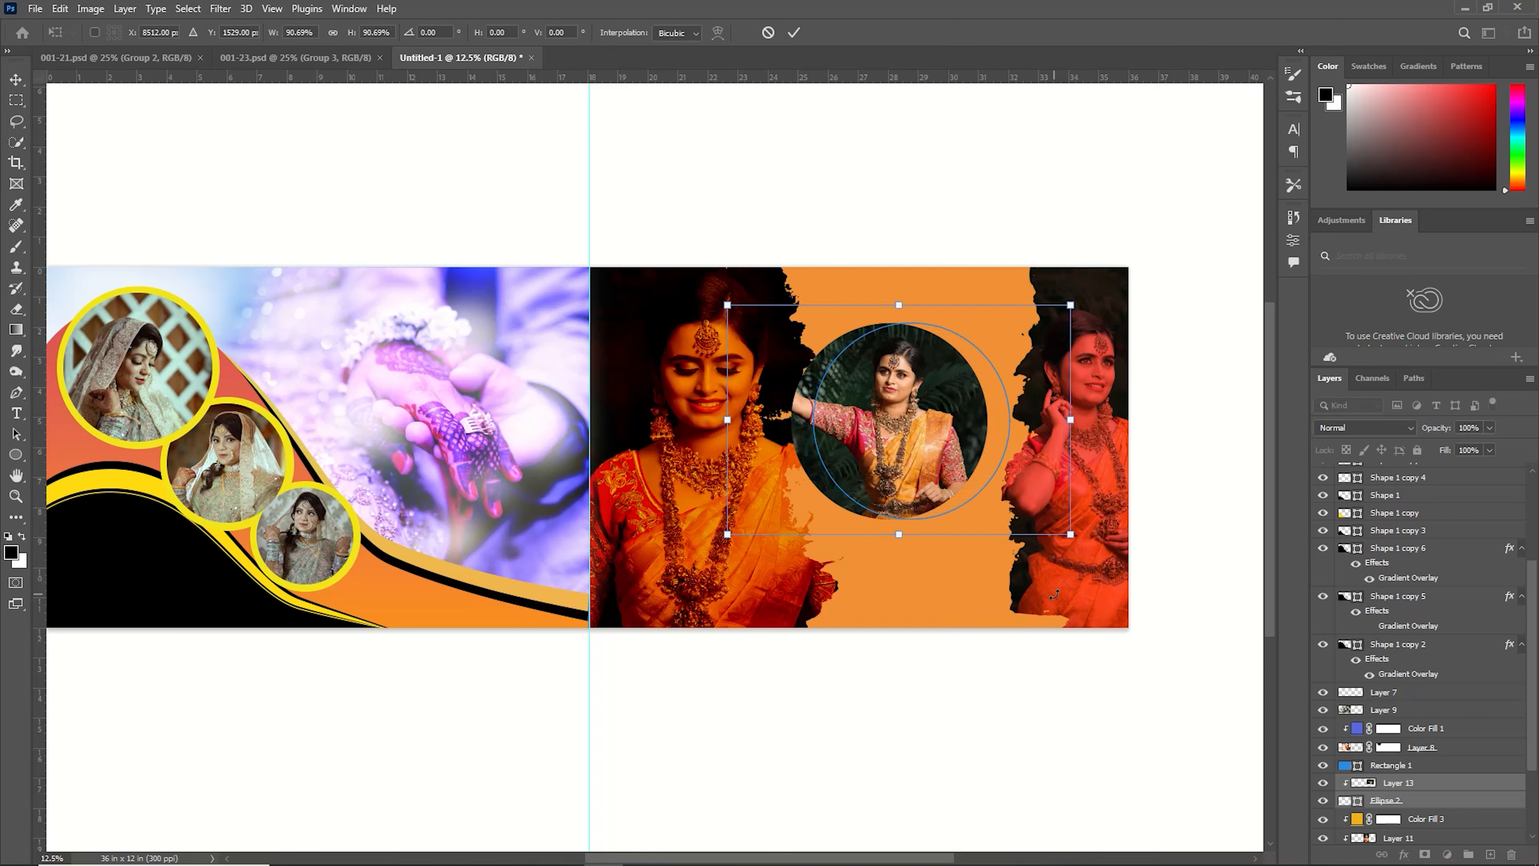
pyautogui.press('Down')
pyautogui.press('Down')
pyautogui.press('Down')
pyautogui.press('Down')
pyautogui.press('Down')
pyautogui.press('Right')
pyautogui.press('Right')
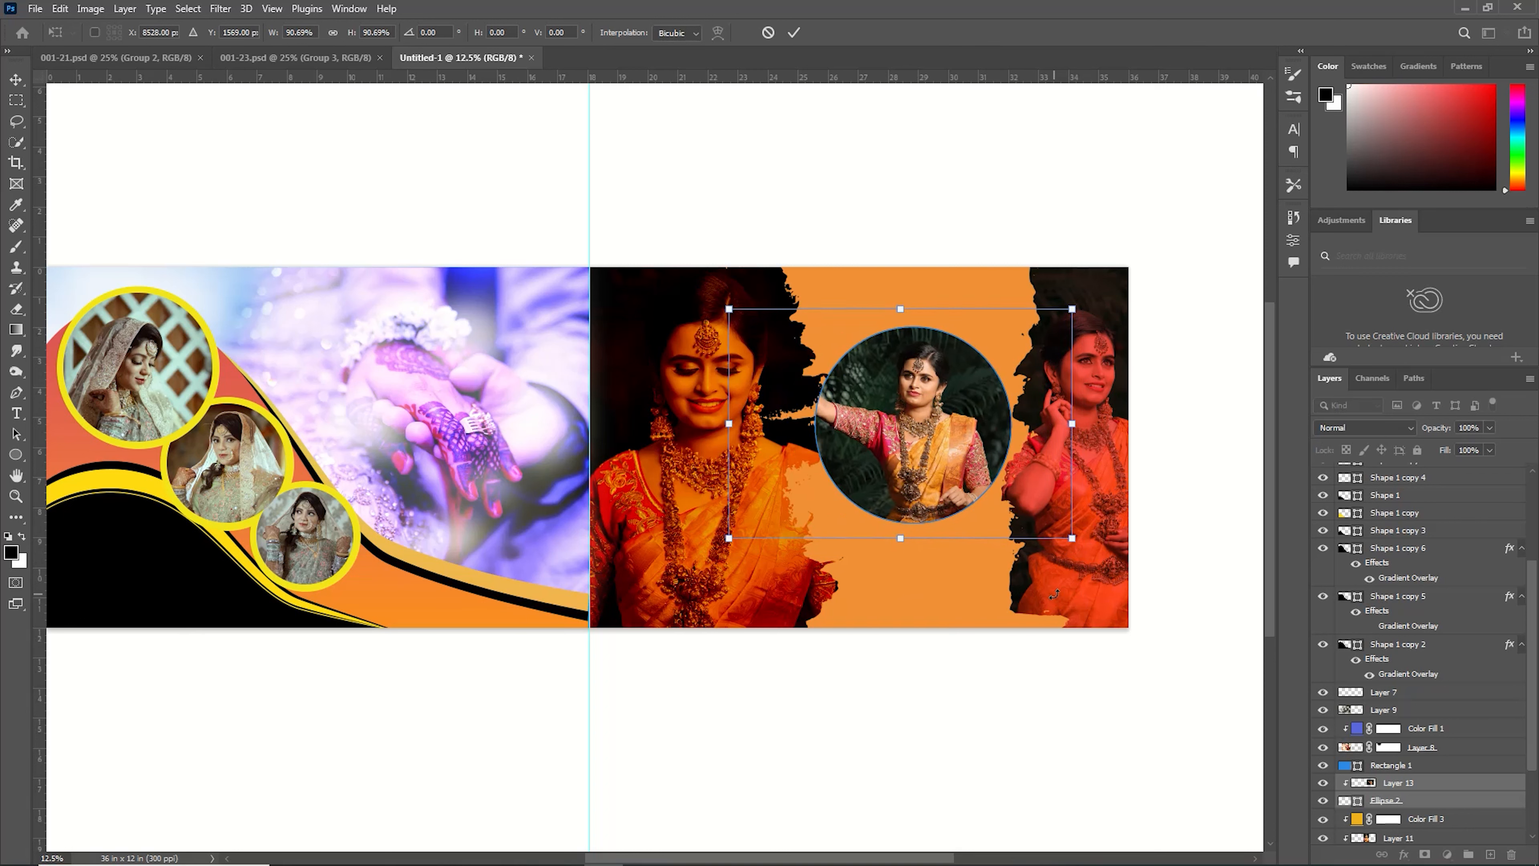
pyautogui.press('Down')
pyautogui.press('Down')
pyautogui.press('Down')
pyautogui.press('Down')
pyautogui.press('Down')
pyautogui.press('Down')
pyautogui.press('Down')
pyautogui.press('Down')
pyautogui.press('Down')
pyautogui.press('Down')
pyautogui.press('Down')
pyautogui.press('Down')
pyautogui.press('Down')
pyautogui.press('Down')
pyautogui.press('Down')
pyautogui.press('Down')
pyautogui.press('Down')
pyautogui.press('Down')
pyautogui.press('Down')
pyautogui.press('Down')
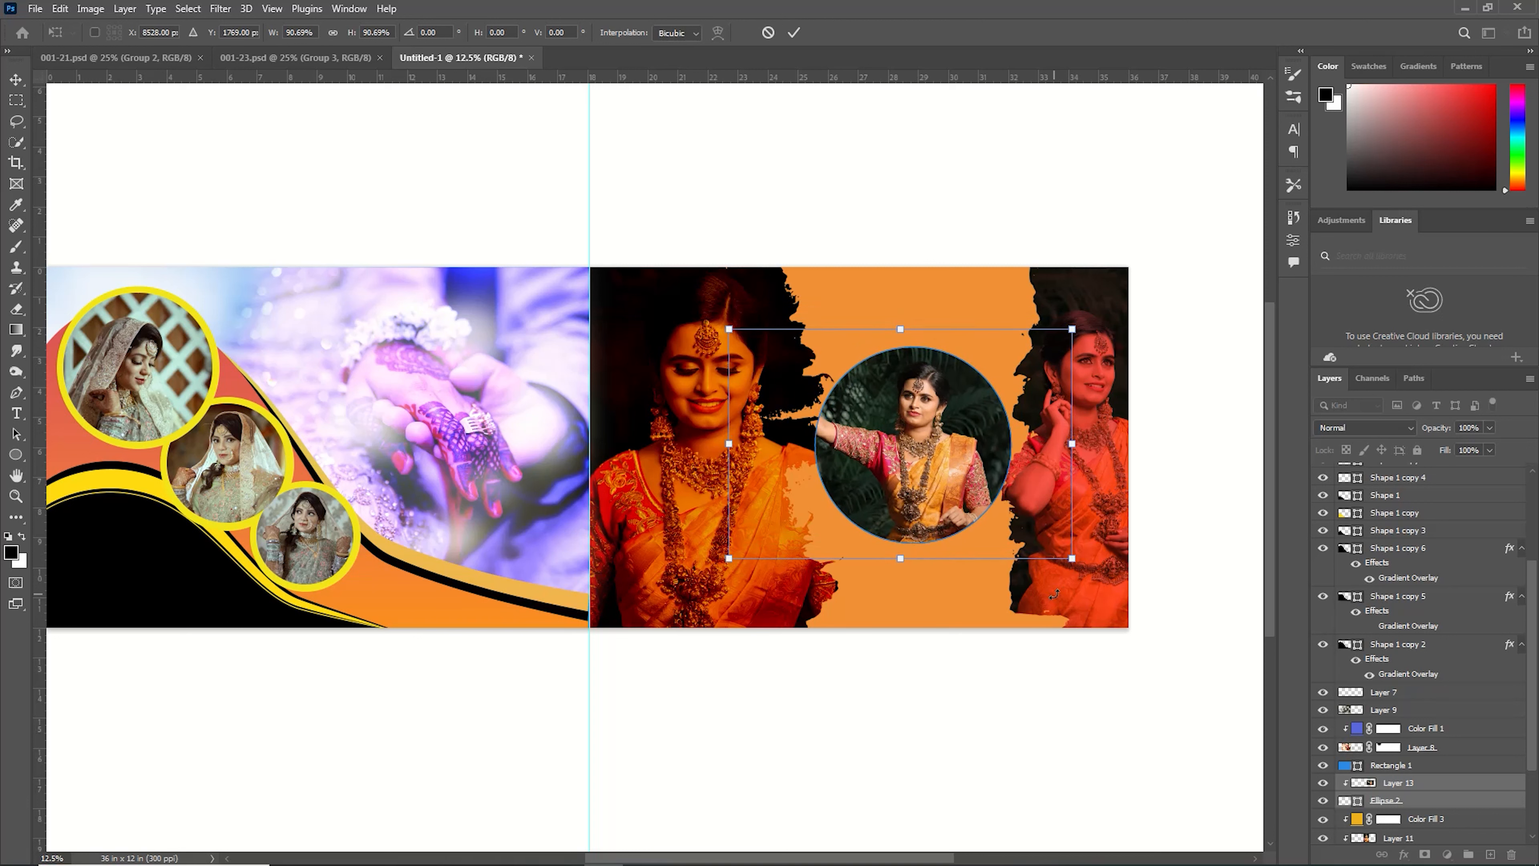
pyautogui.press('Up')
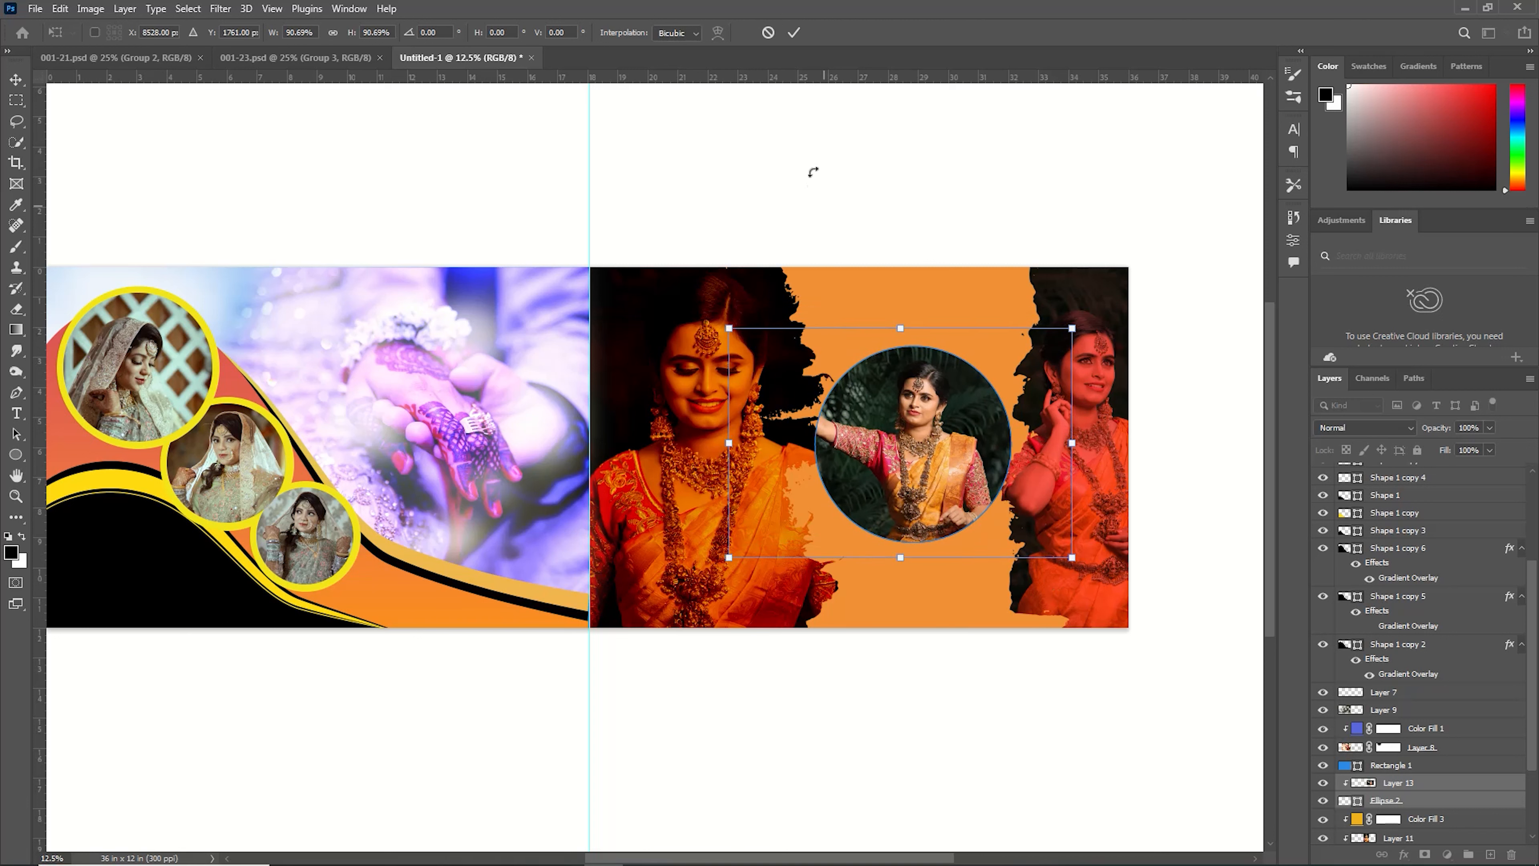
pyautogui.click(795, 32)
# Duplicate the circle shape layer and set the original circle's fill color to white.
pyautogui.click(1385, 806)
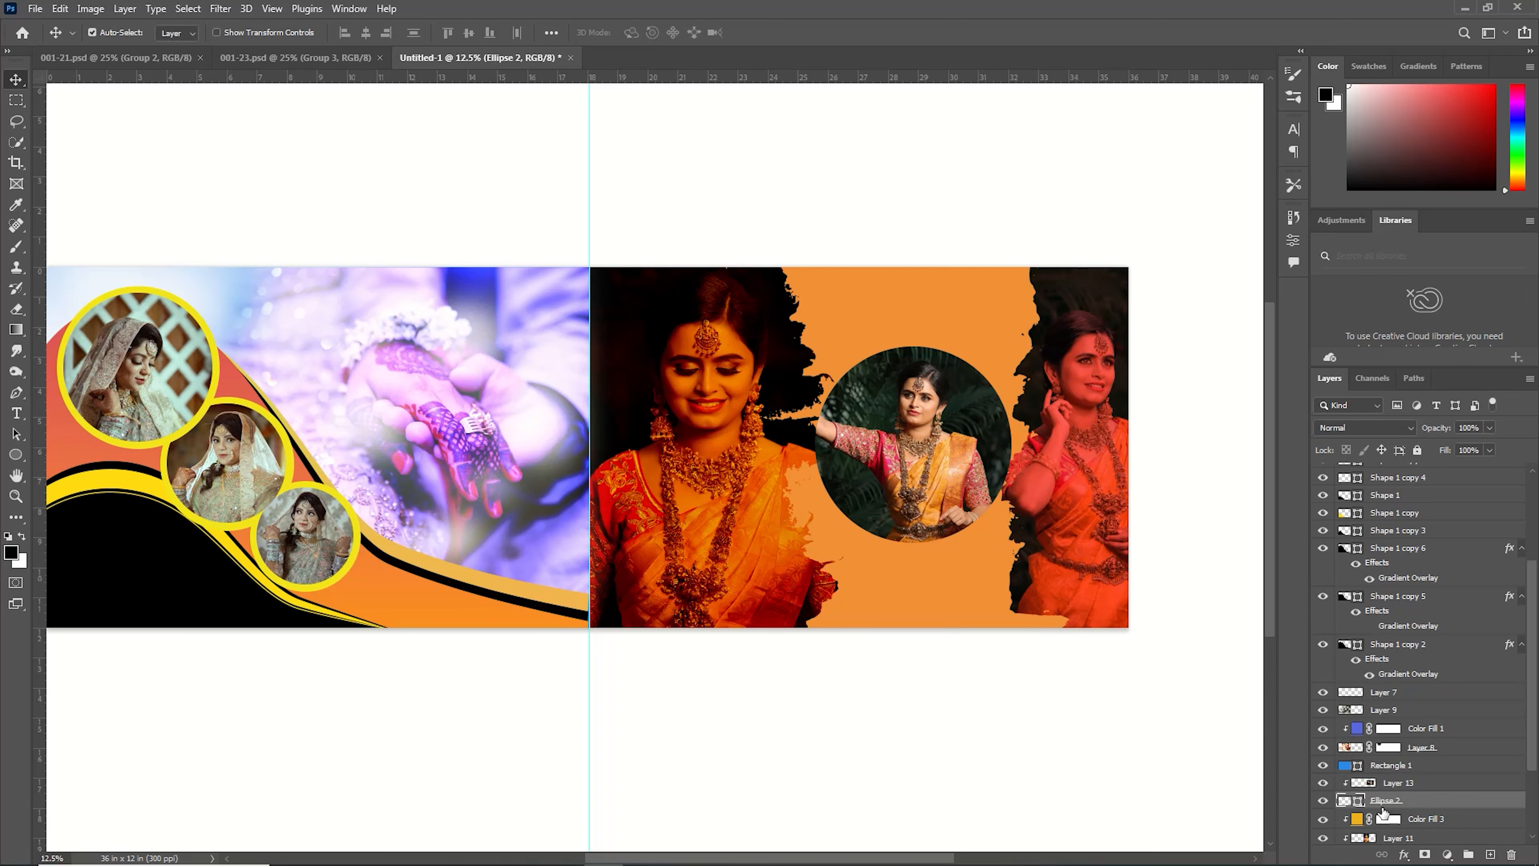
pyautogui.hotkey('ctrl', 'j')
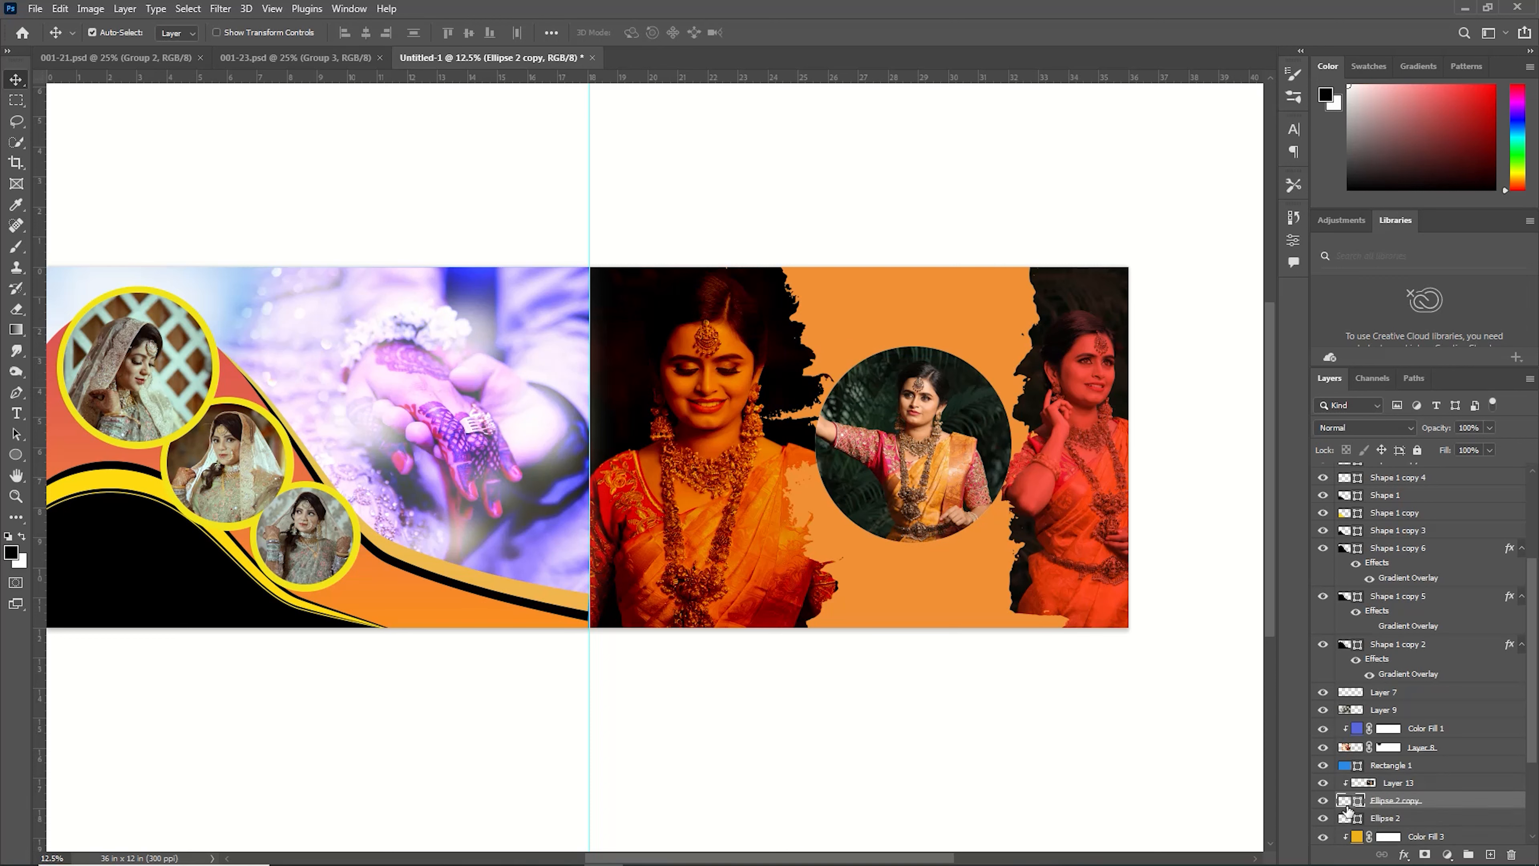
pyautogui.doubleClick(1345, 819)
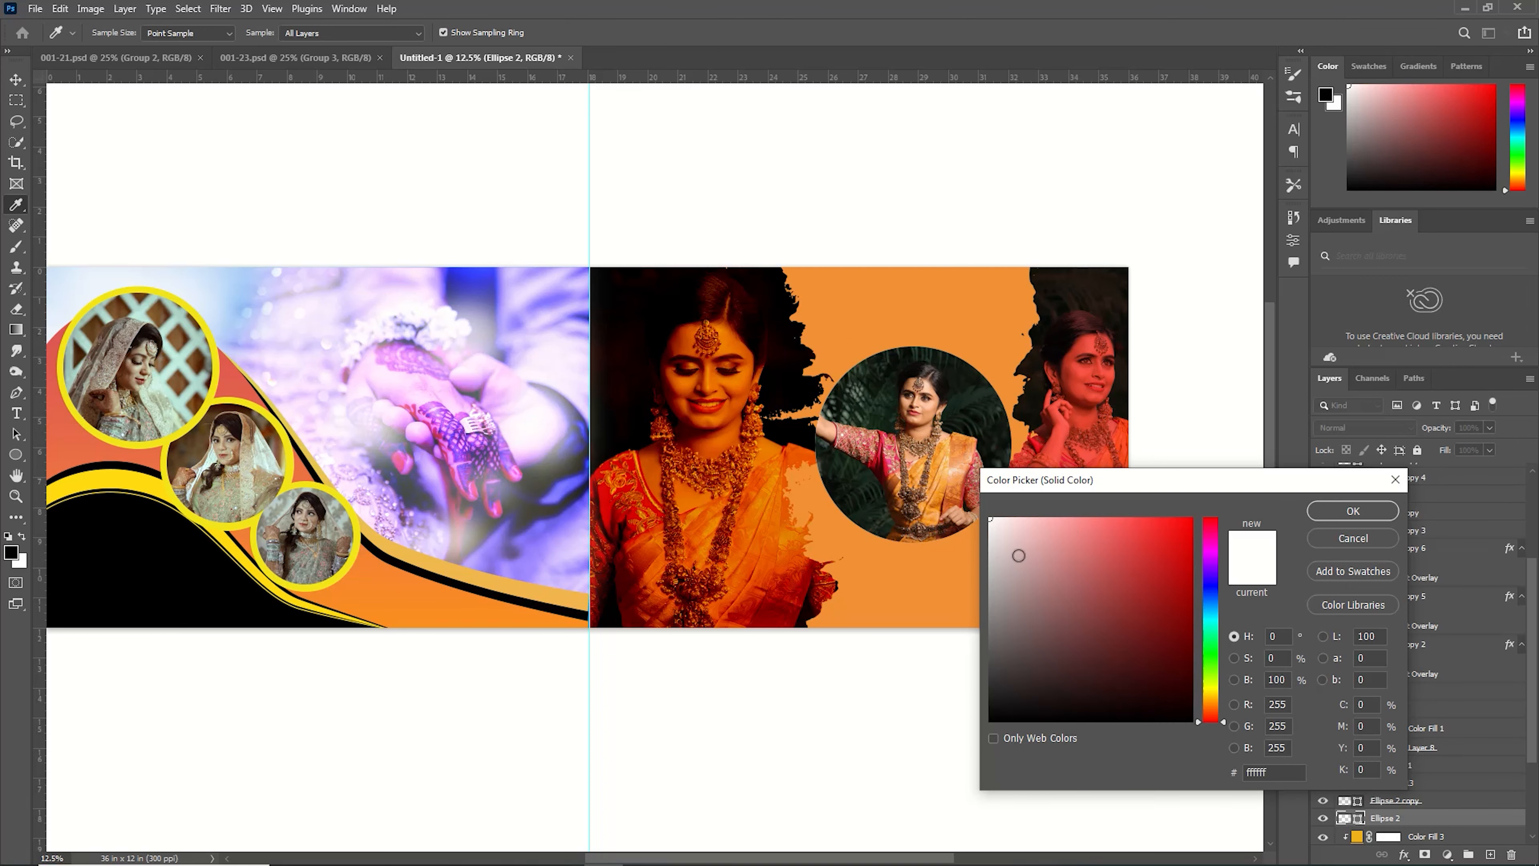
pyautogui.click(1354, 511)
# Scale the white circle to 108.58% and nudge it left so it forms a ring around the photo.
pyautogui.hotkey('ctrl', 't')
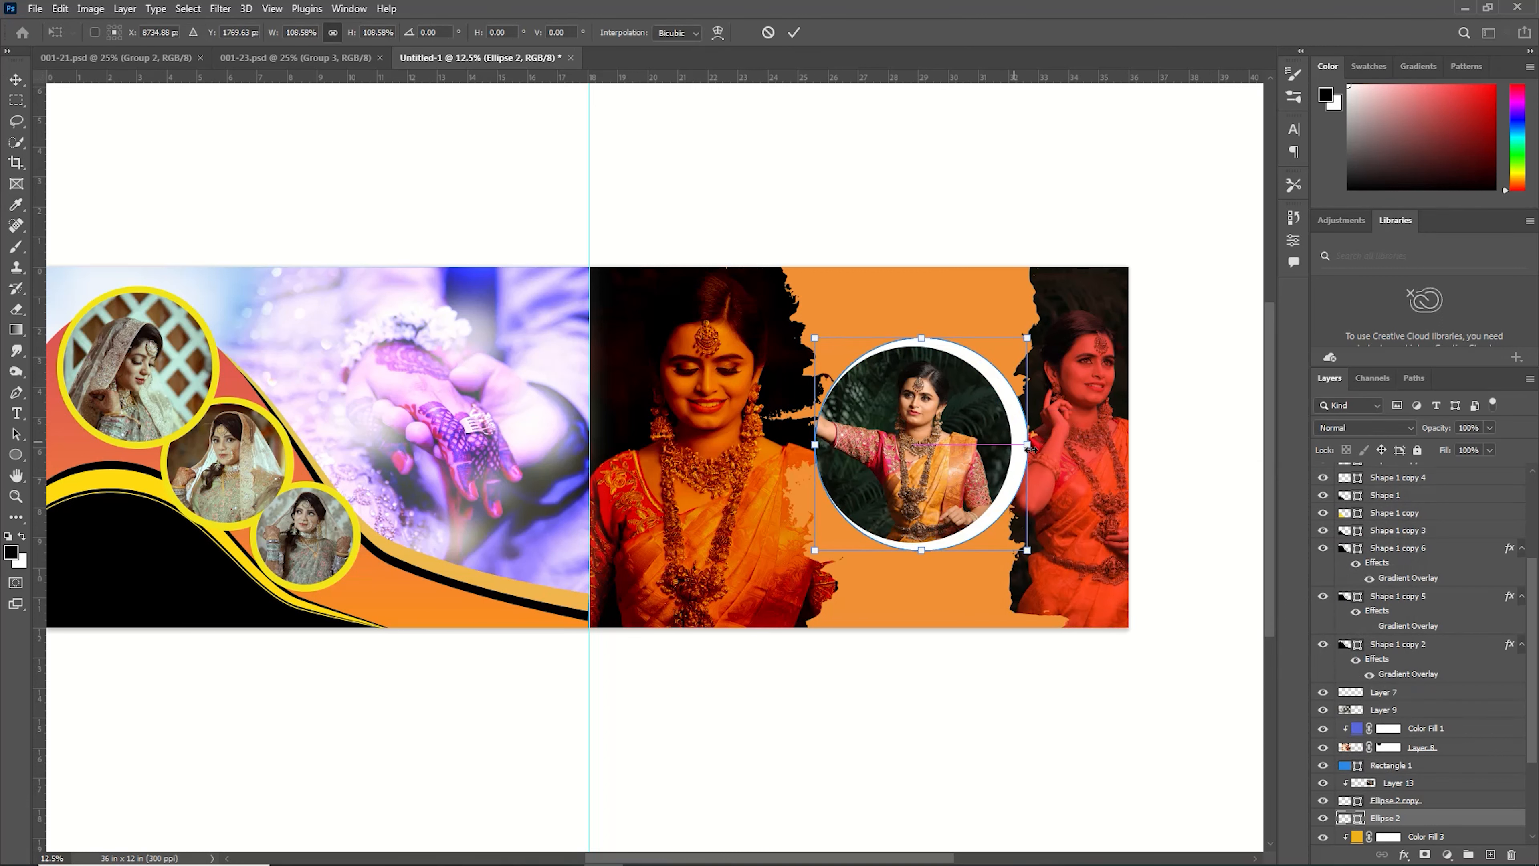
pyautogui.press('Left')
pyautogui.press('Left')
pyautogui.press('Left')
pyautogui.press('Left')
pyautogui.press('Left')
pyautogui.press('Left')
pyautogui.press('Left')
pyautogui.press('Left')
pyautogui.press('Left')
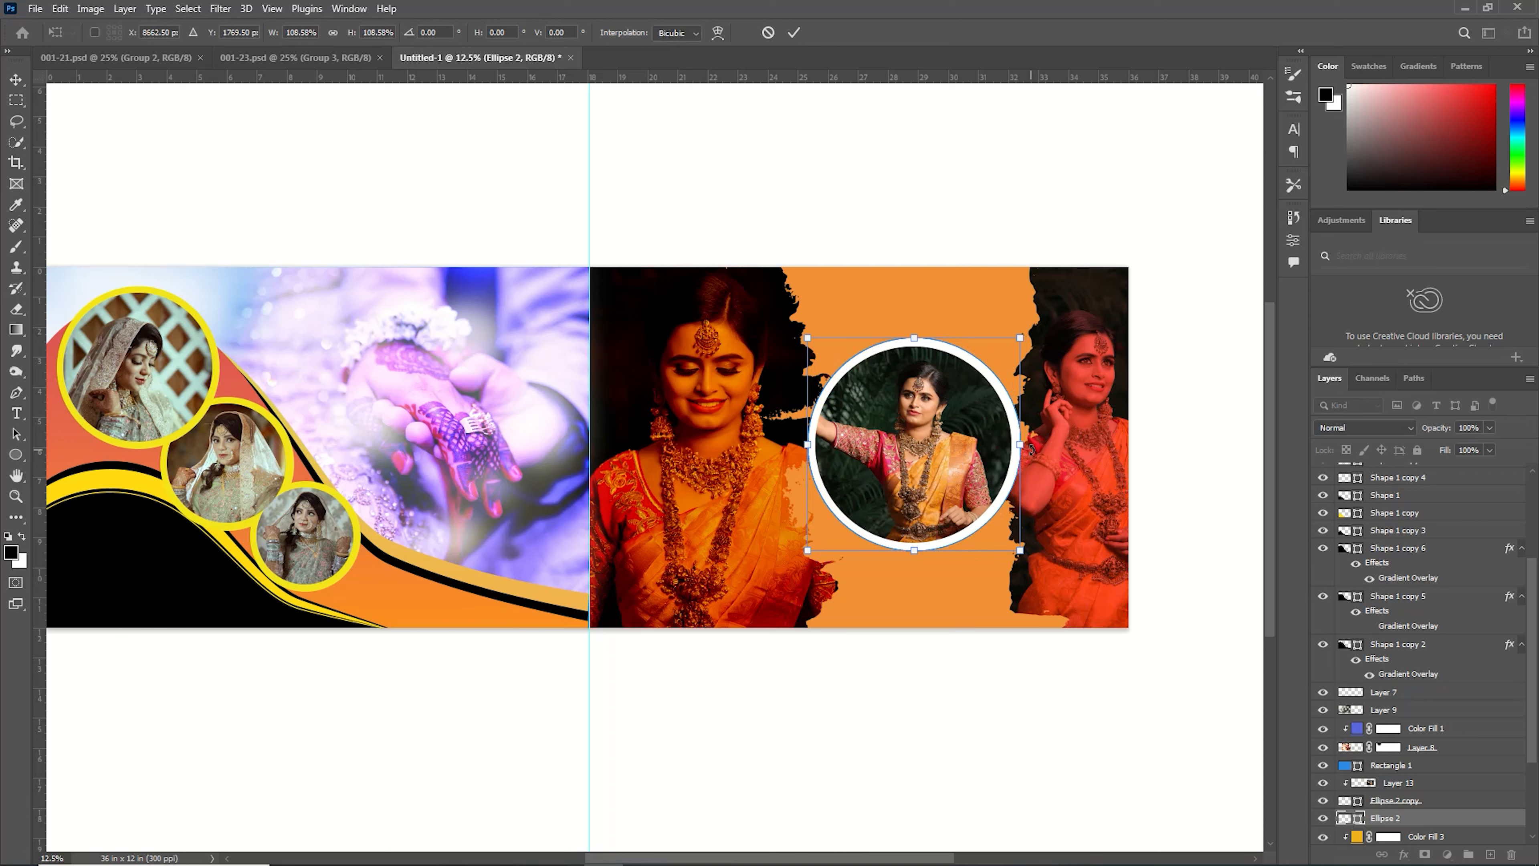
pyautogui.click(795, 33)
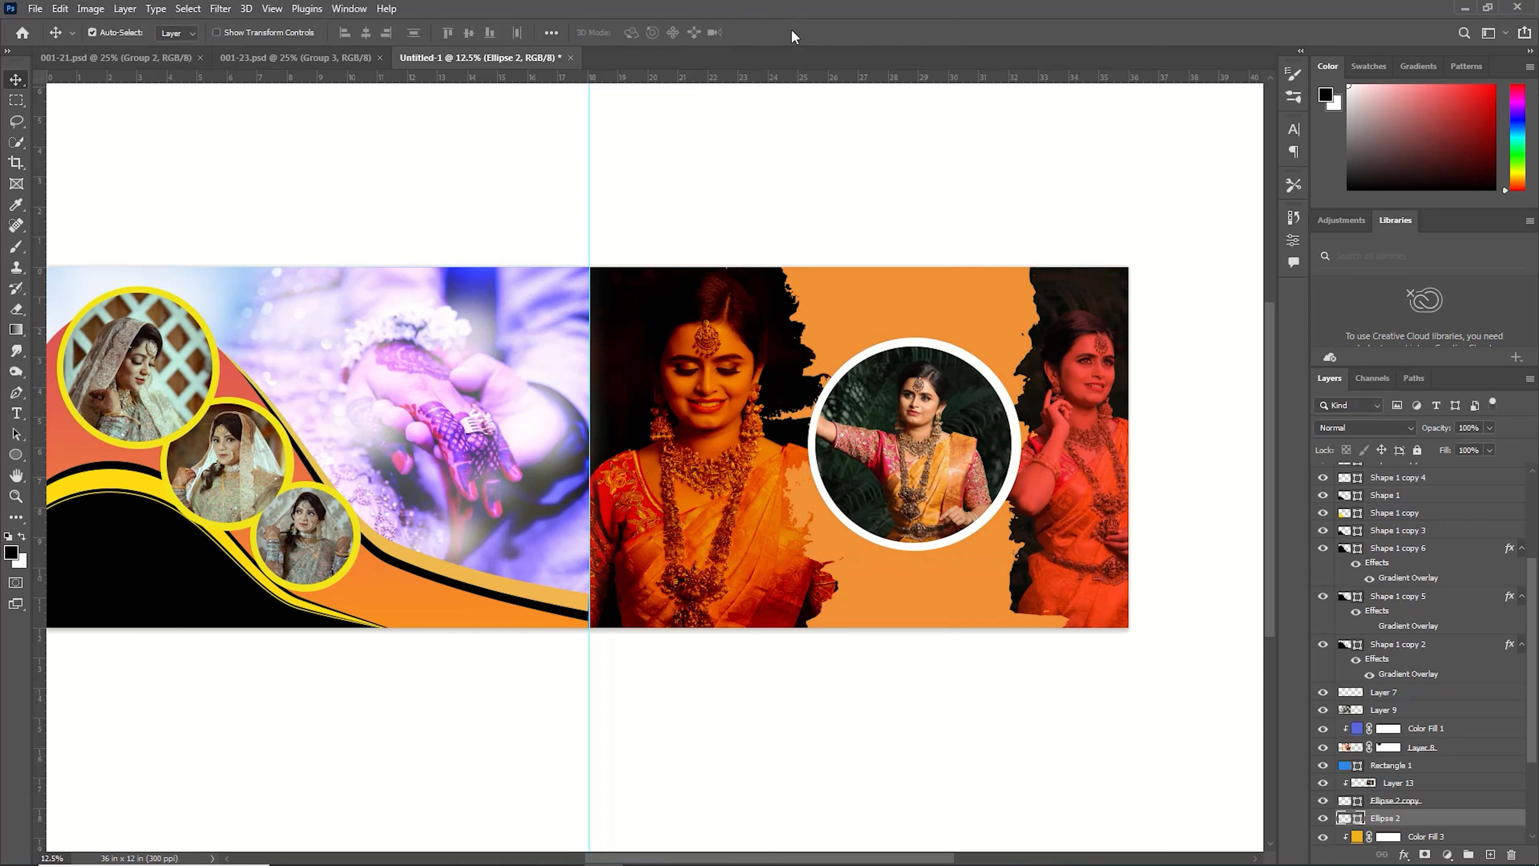
# Apply a Bevel & Emboss style to the white ring with Inner Bevel and size 103 px.
pyautogui.doubleClick(1486, 827)
pyautogui.moveTo(932, 314); pyautogui.dragTo(1222, 213)
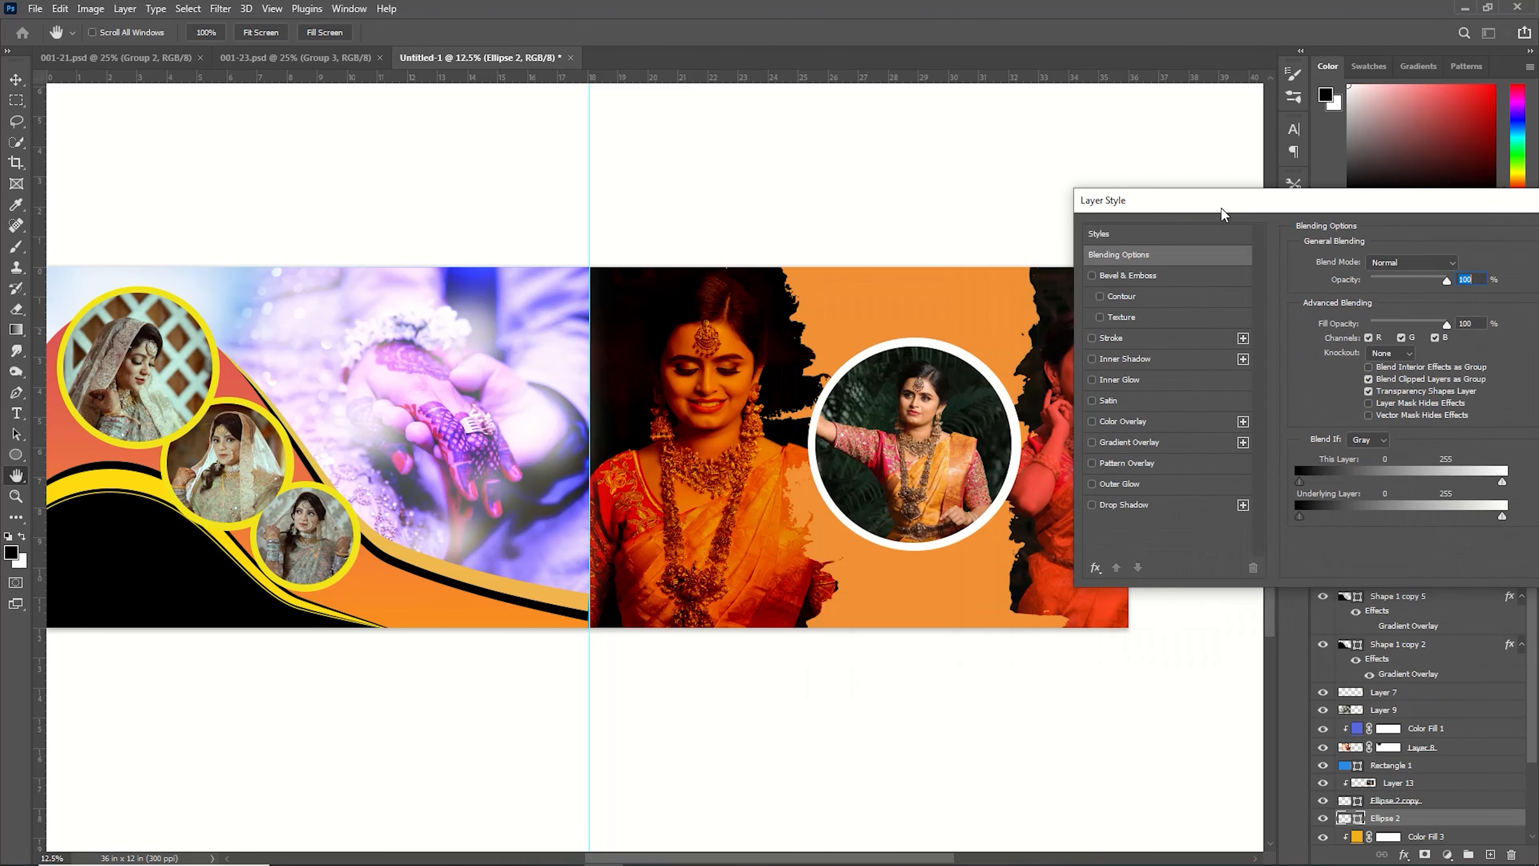
pyautogui.click(1133, 276)
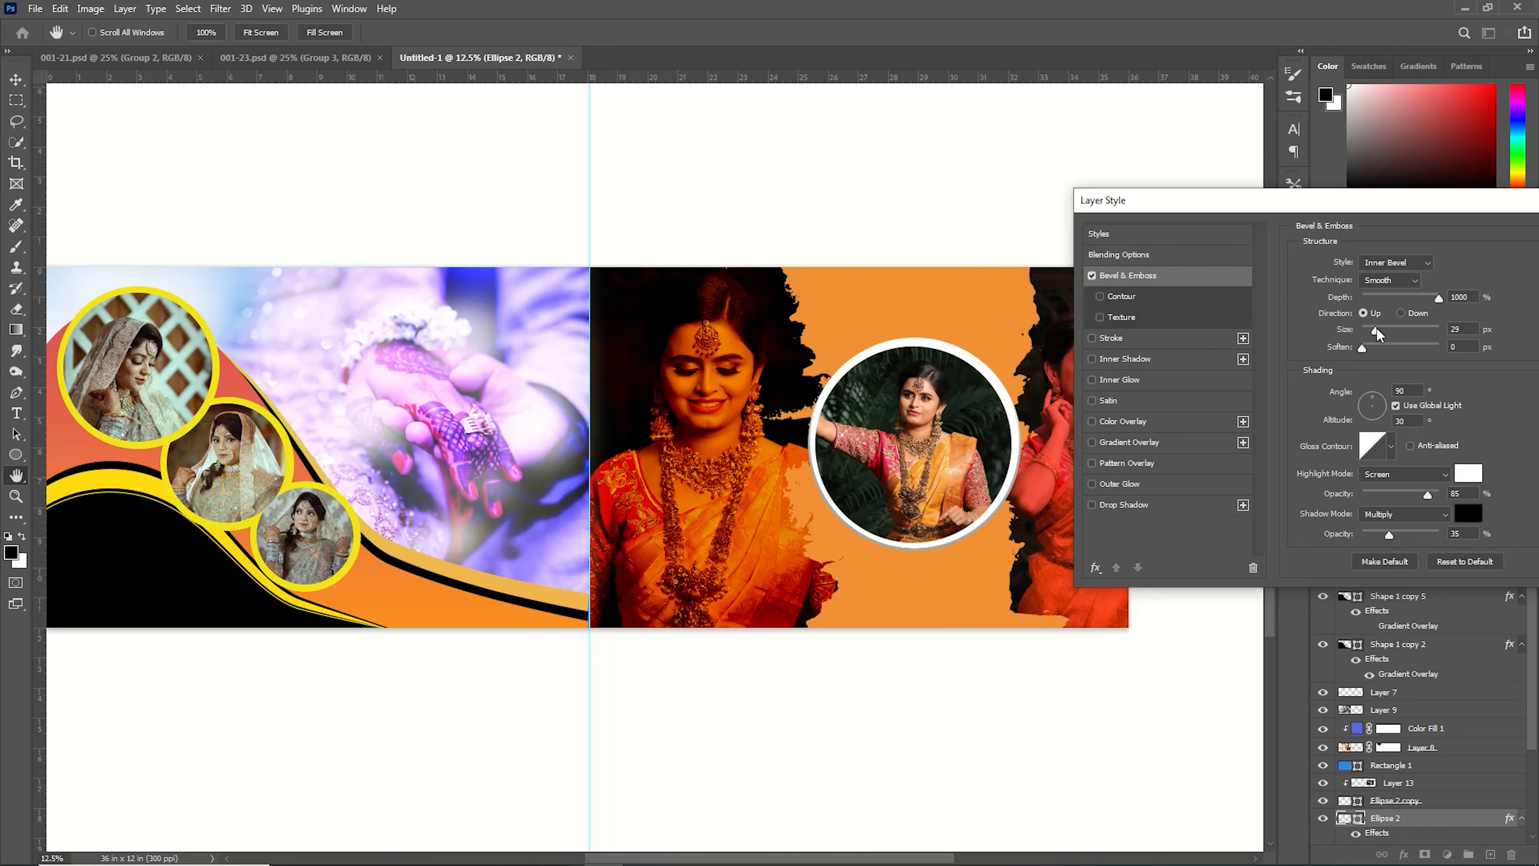
pyautogui.moveTo(1376, 328); pyautogui.dragTo(1398, 343)
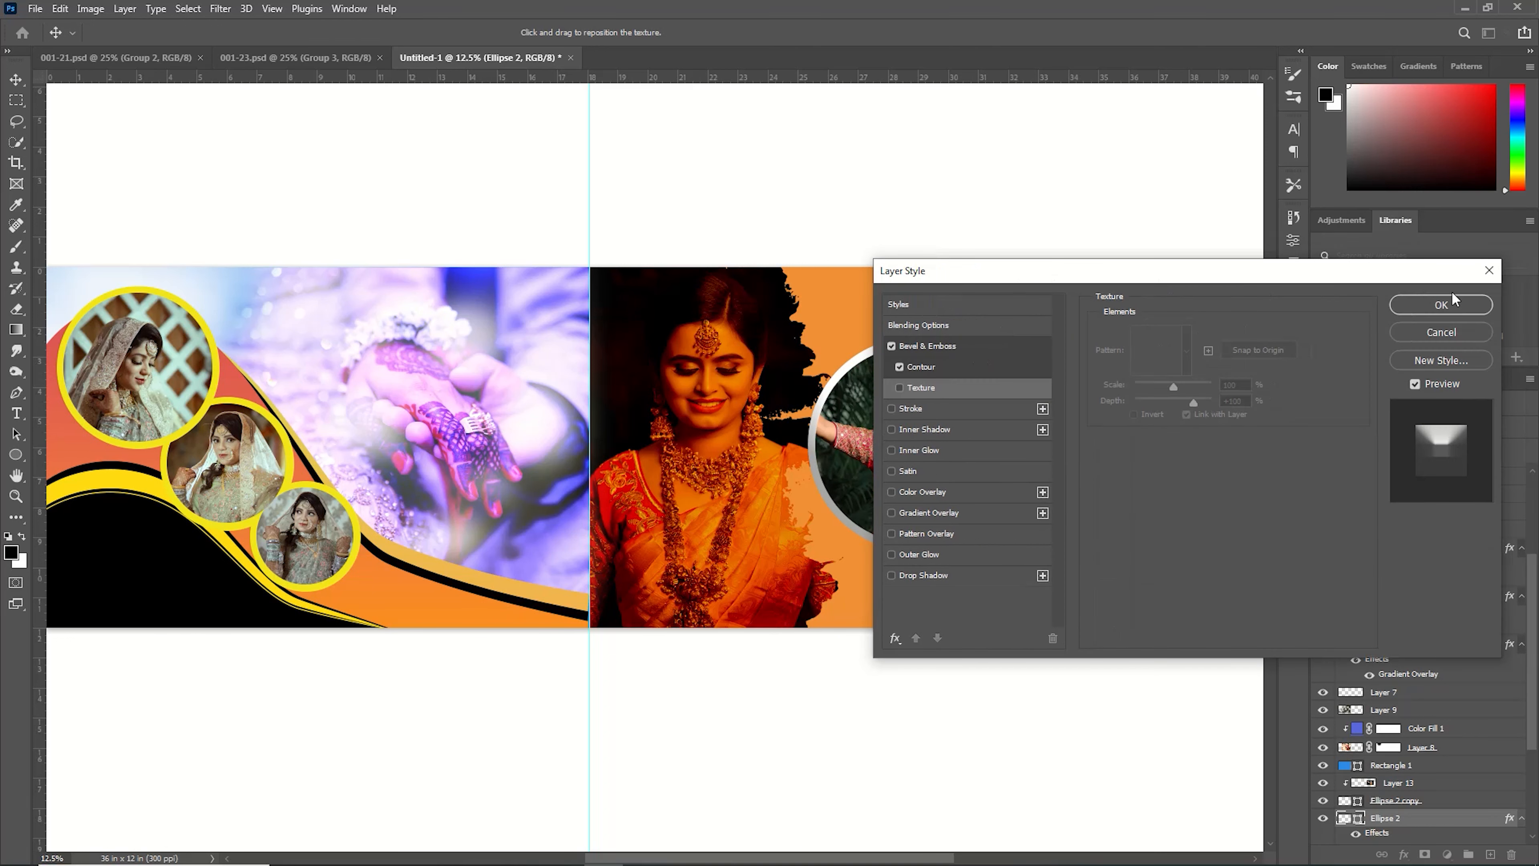
pyautogui.click(1455, 307)
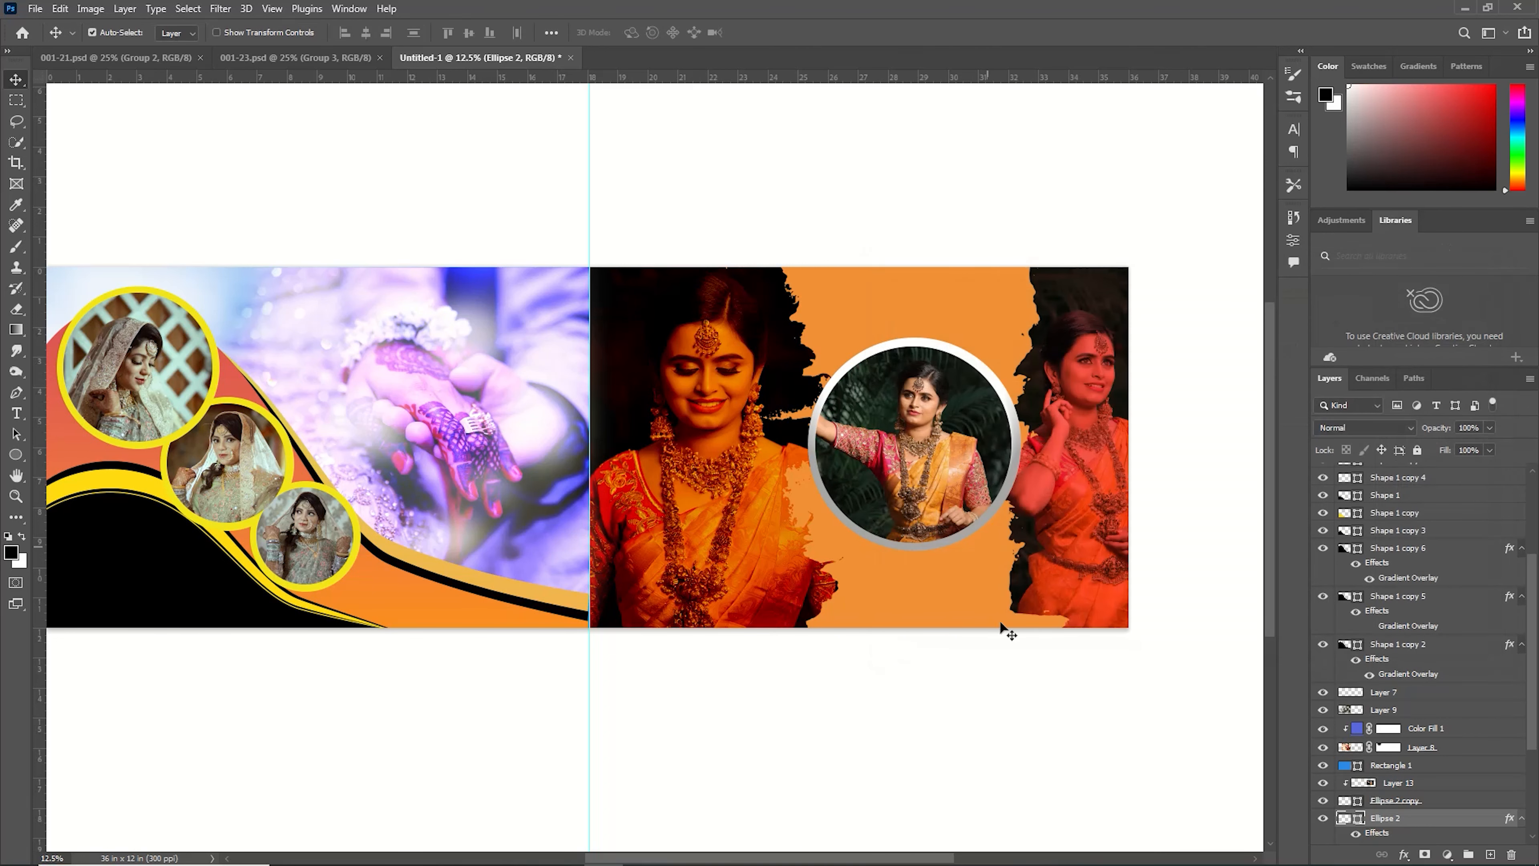
# Create a new layer and move it below the white ring layer.
pyautogui.click(1491, 854)
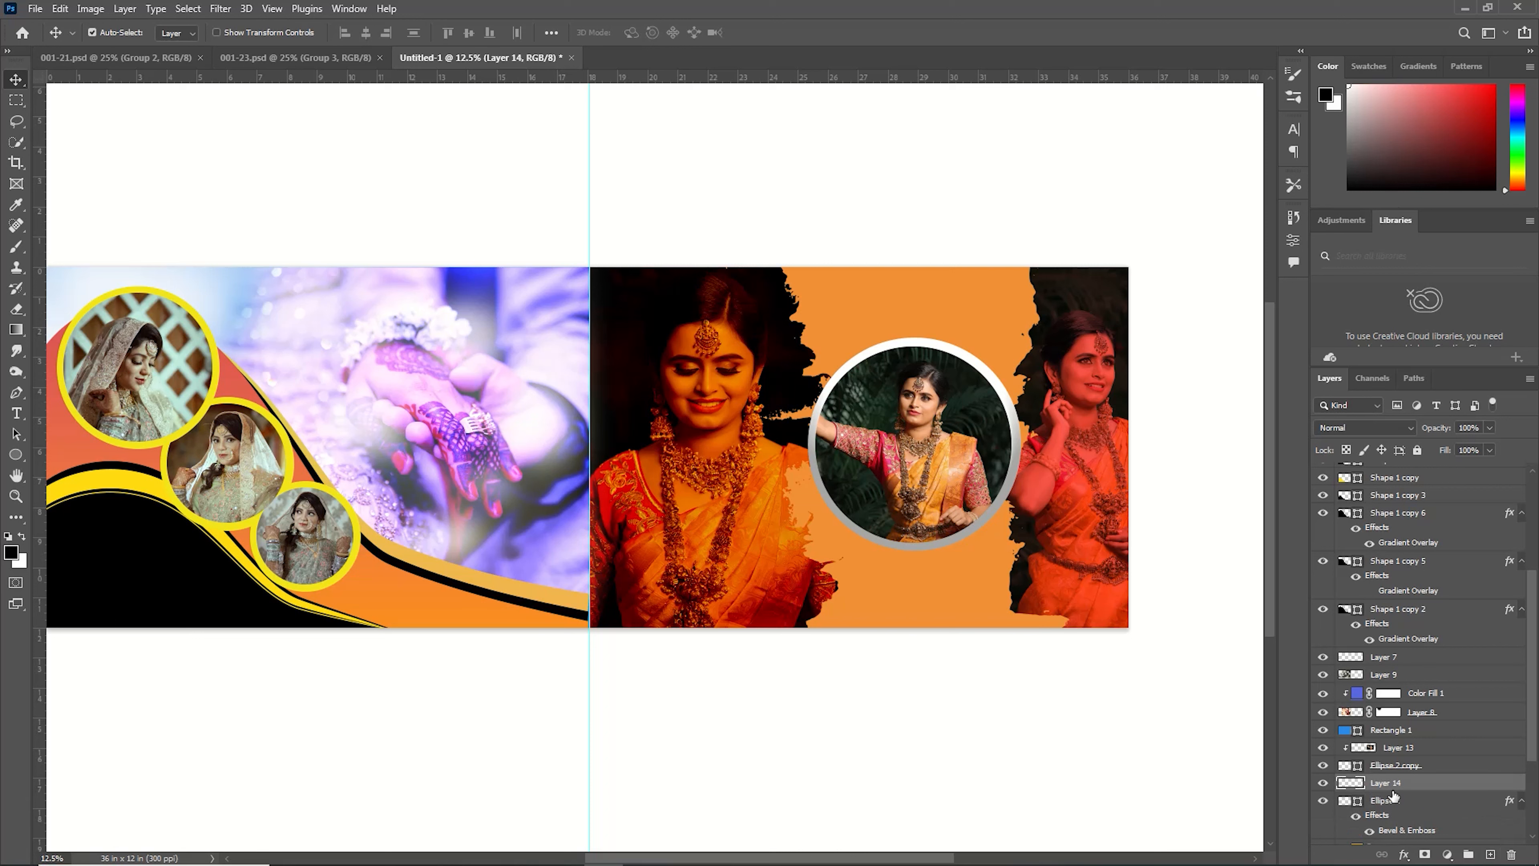
pyautogui.moveTo(1394, 784); pyautogui.dragTo(1400, 822)
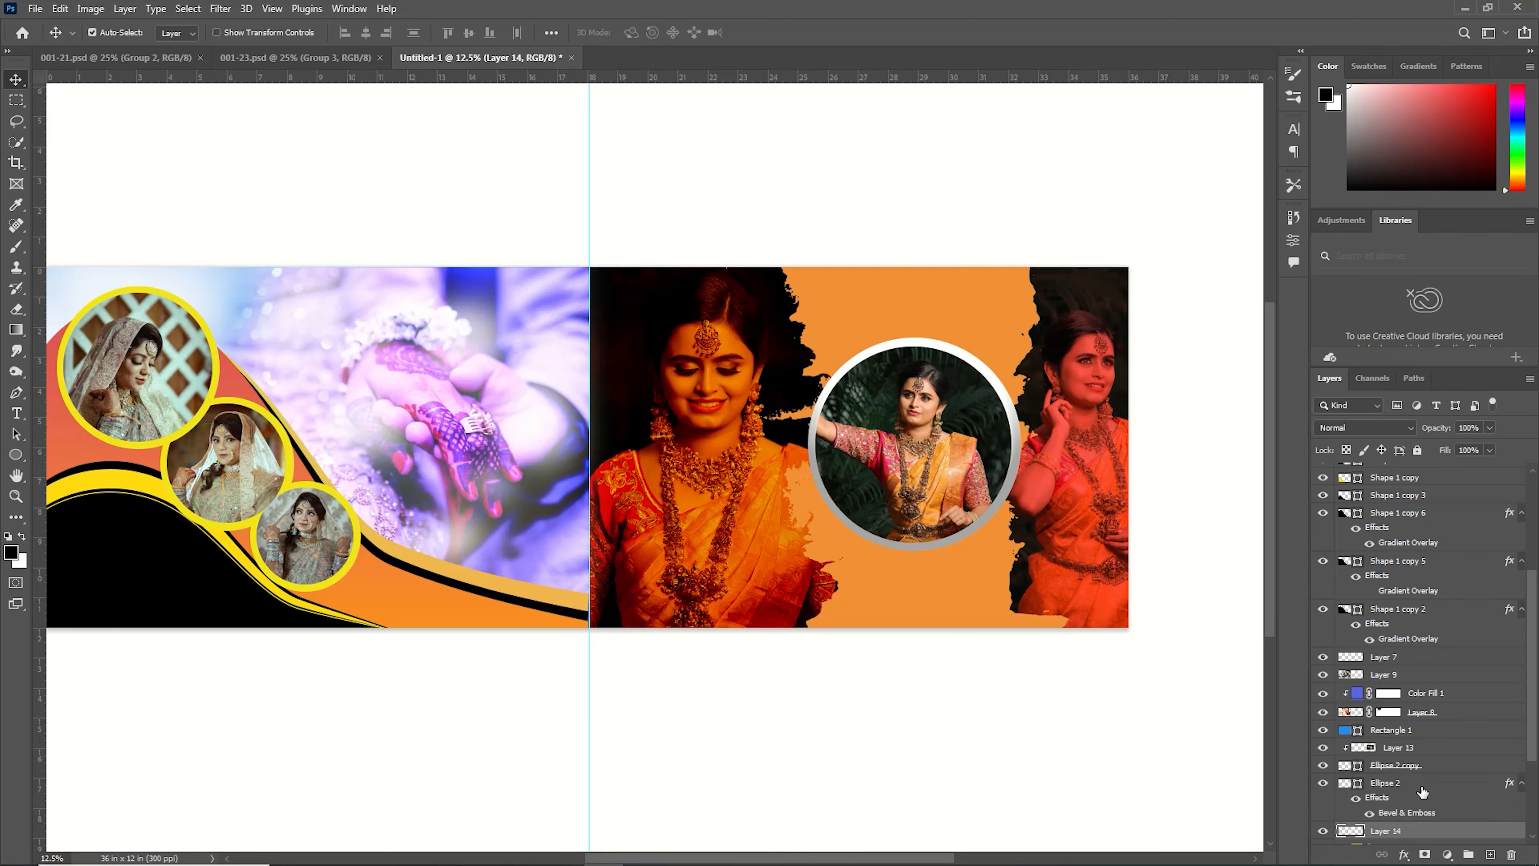
pyautogui.scroll(-1, 1387, 591)
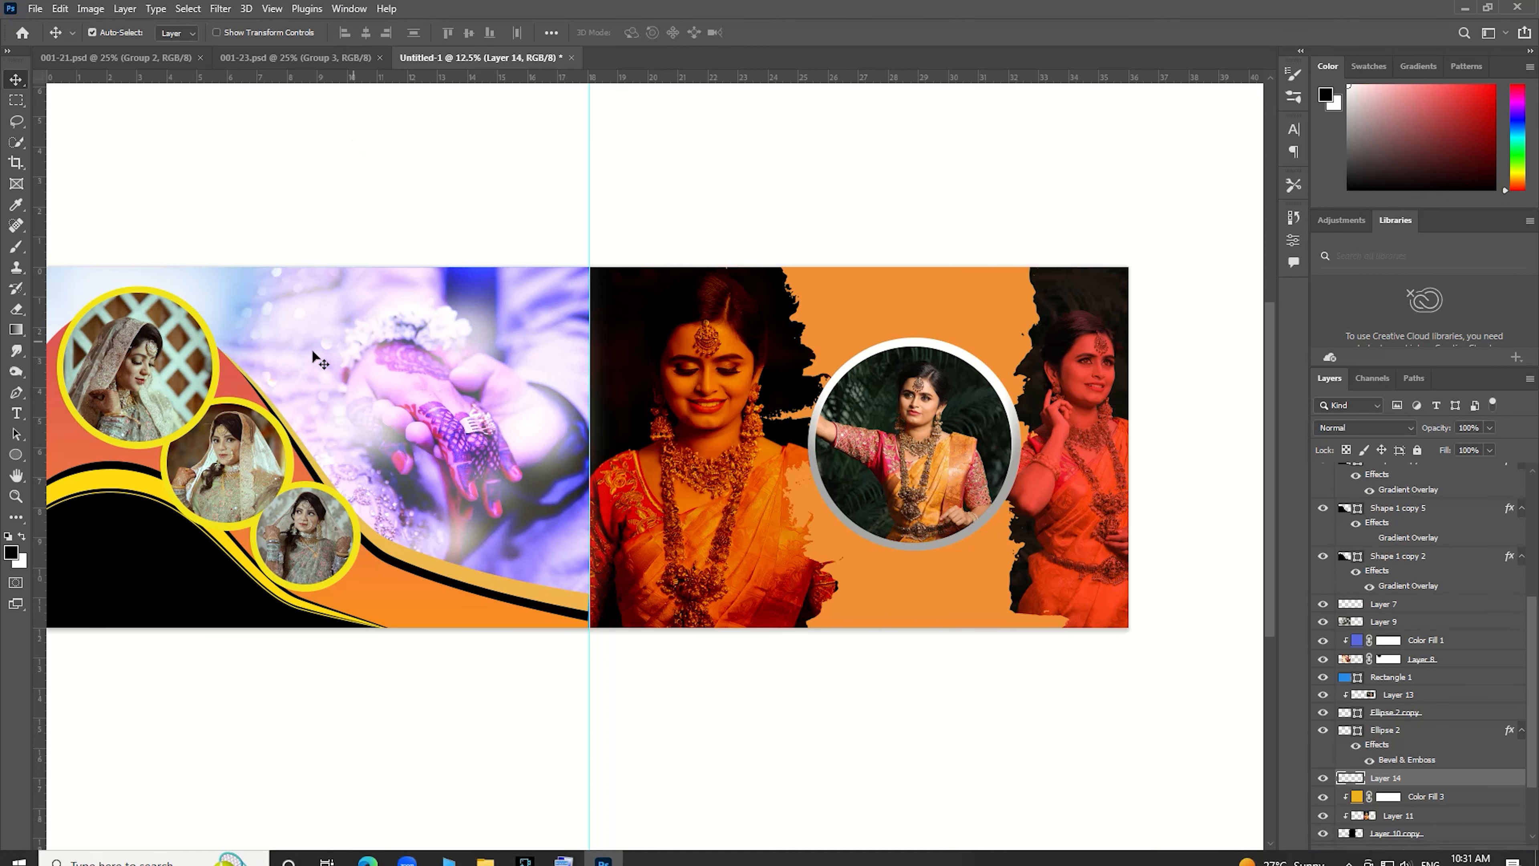
# Choose an orange foreground color and paint a soft orange glow around the ring with a 1300 px soft round brush.
pyautogui.click(17, 248)
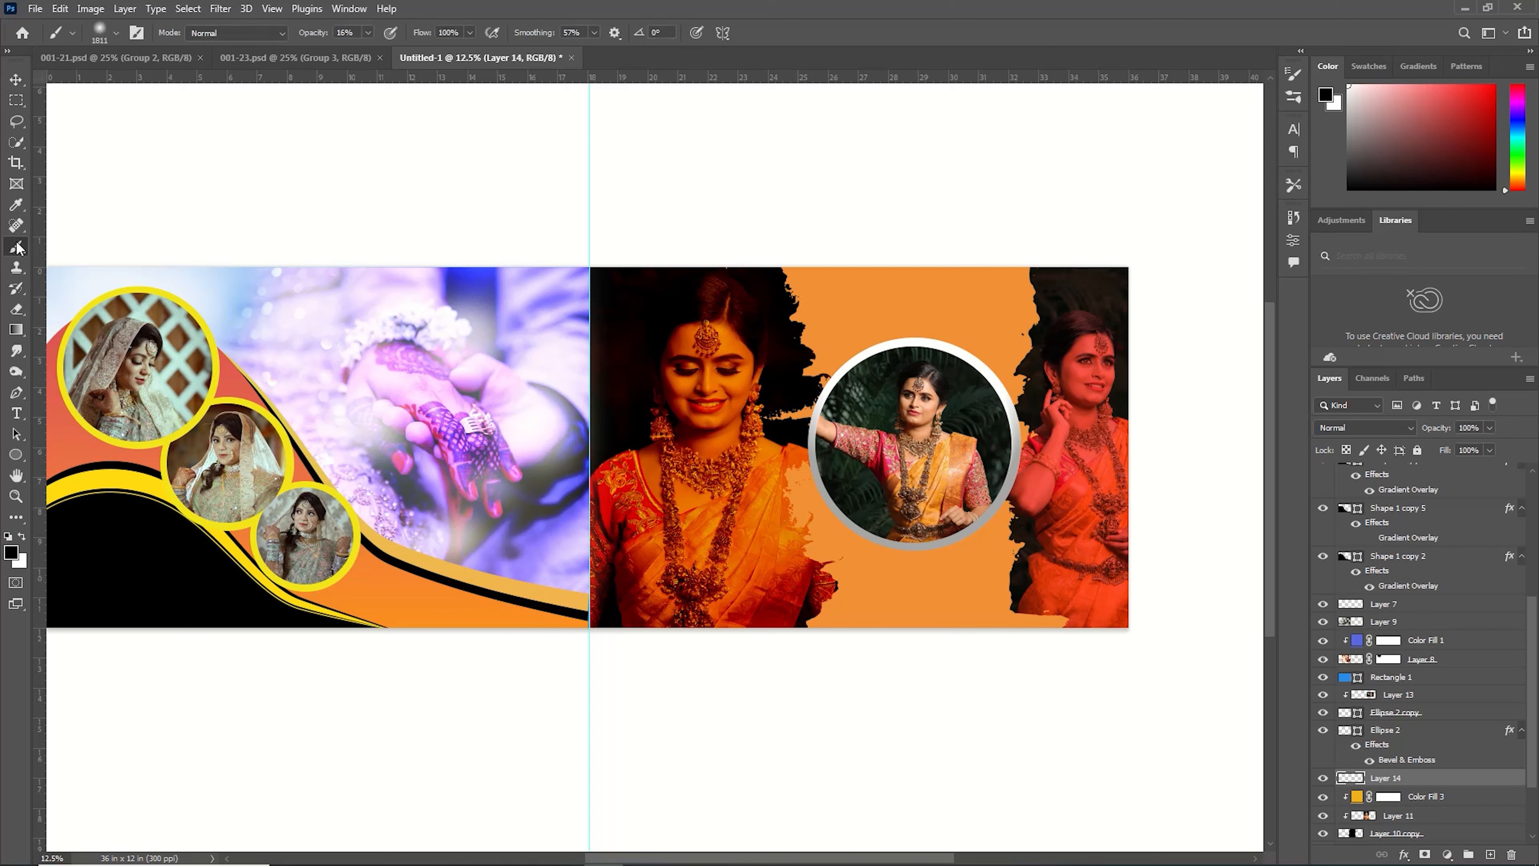
pyautogui.click(115, 35)
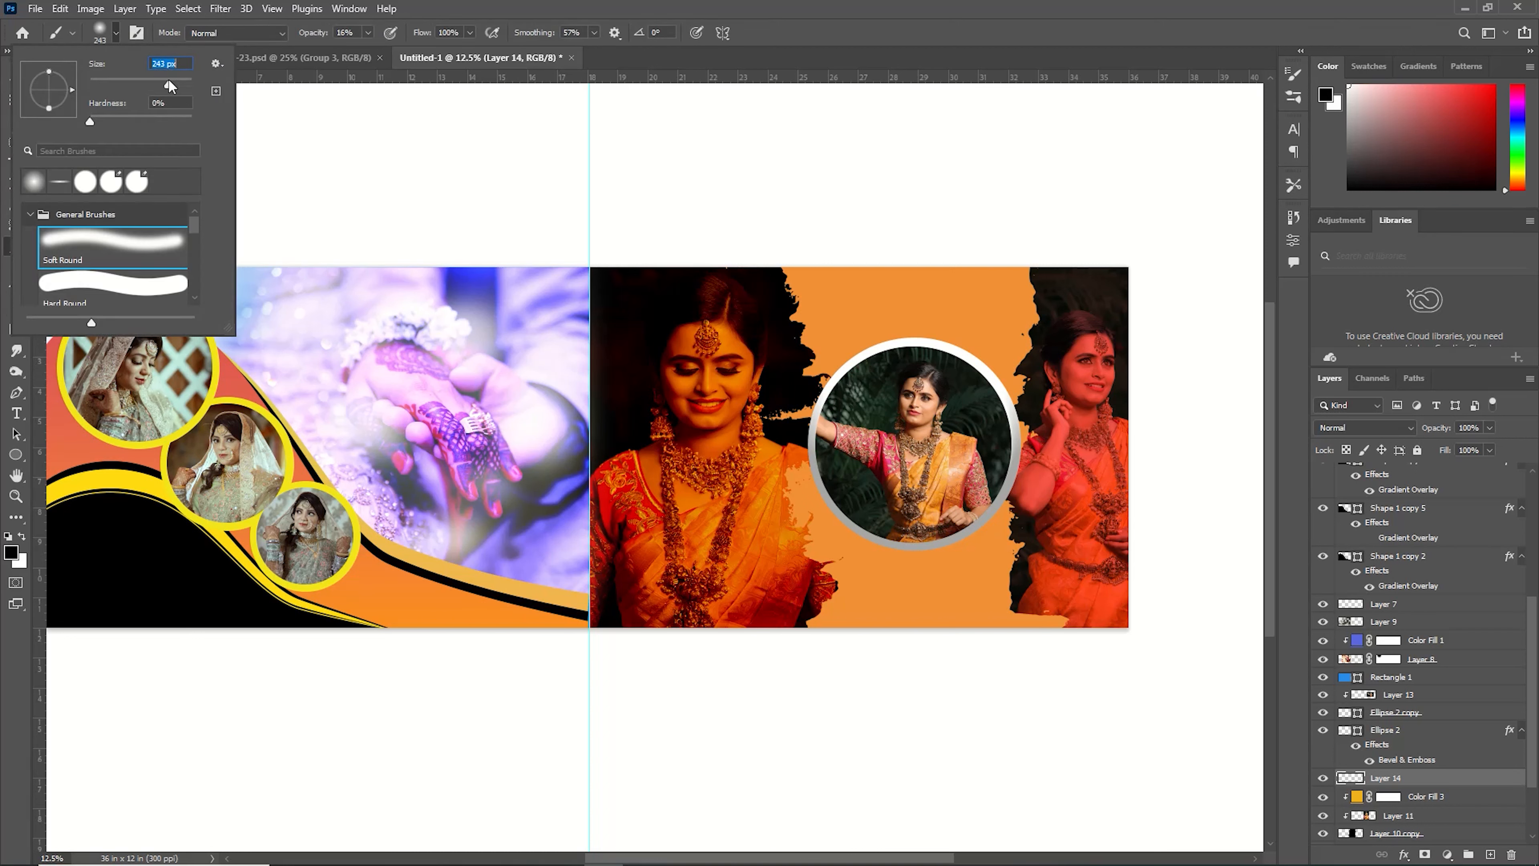
pyautogui.click(390, 129)
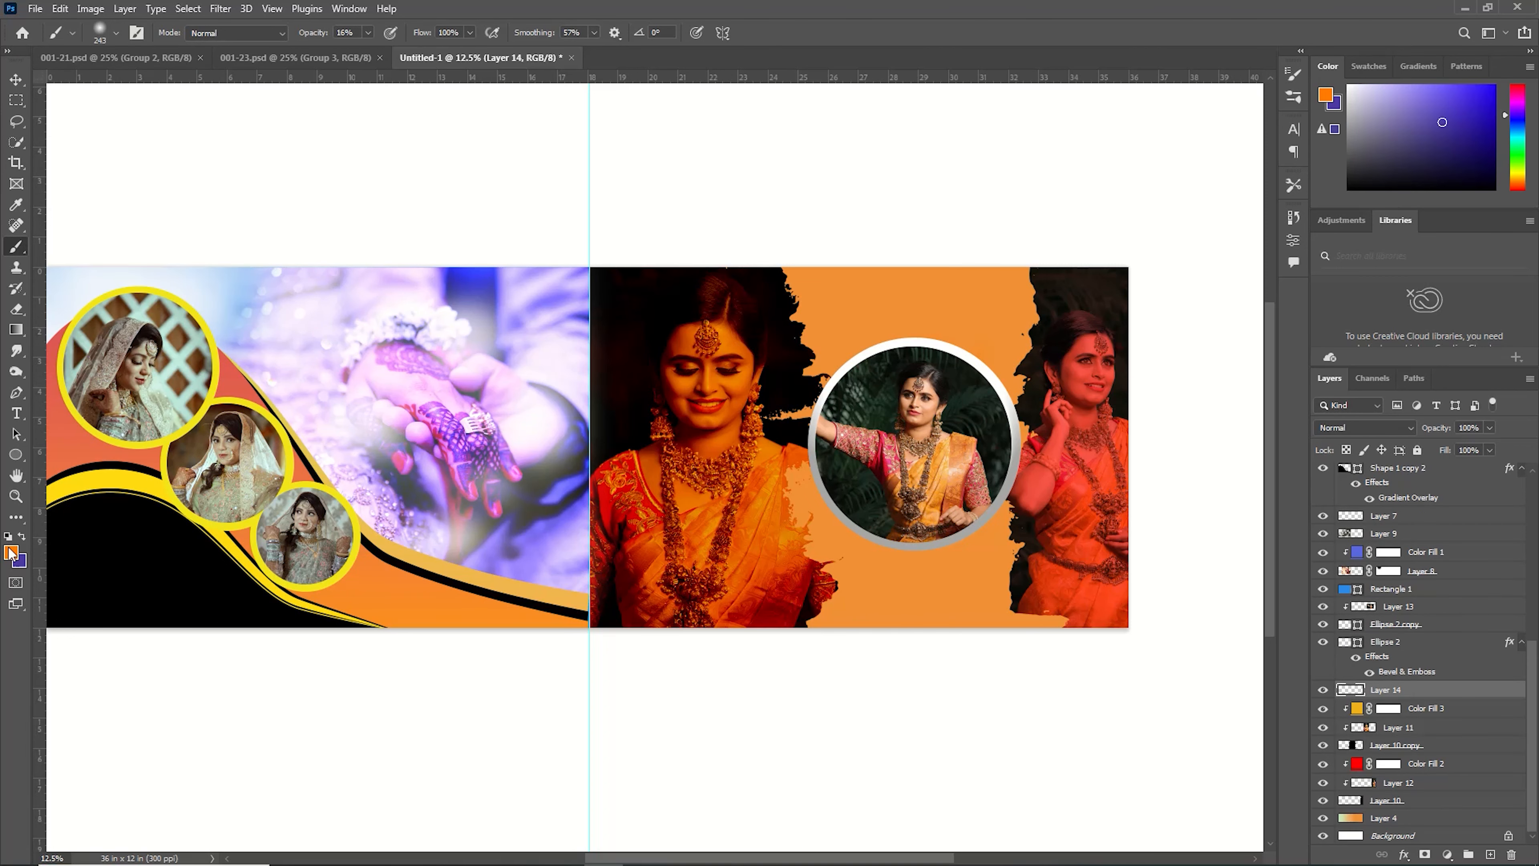
pyautogui.click(11, 552)
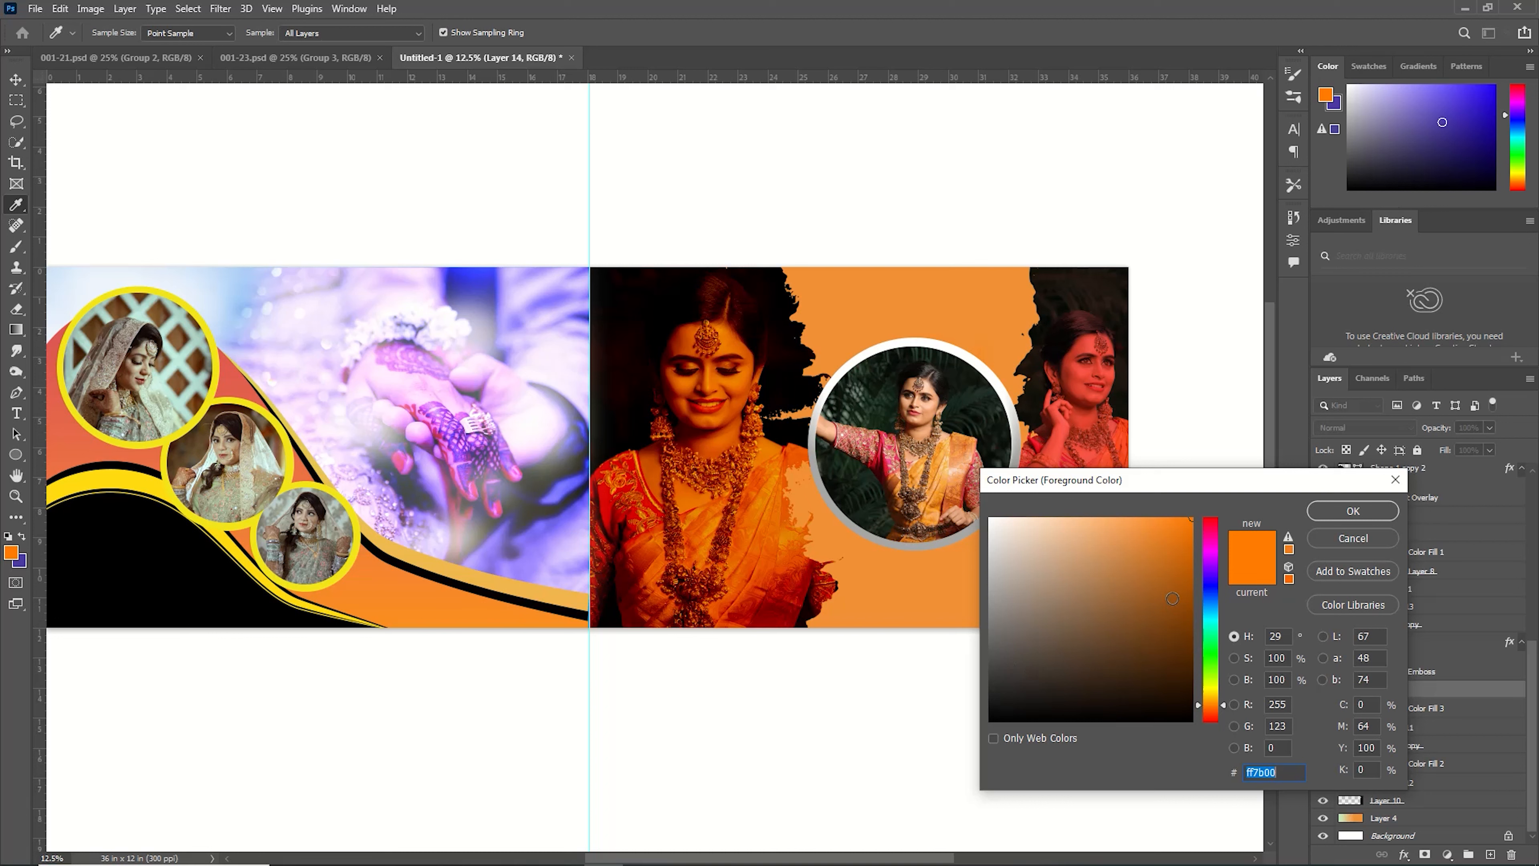
pyautogui.moveTo(1172, 598)
pyautogui.mouseDown()
pyautogui.moveTo(1180, 628)
pyautogui.moveTo(1190, 584)
pyautogui.mouseUp()
pyautogui.click(1354, 511)
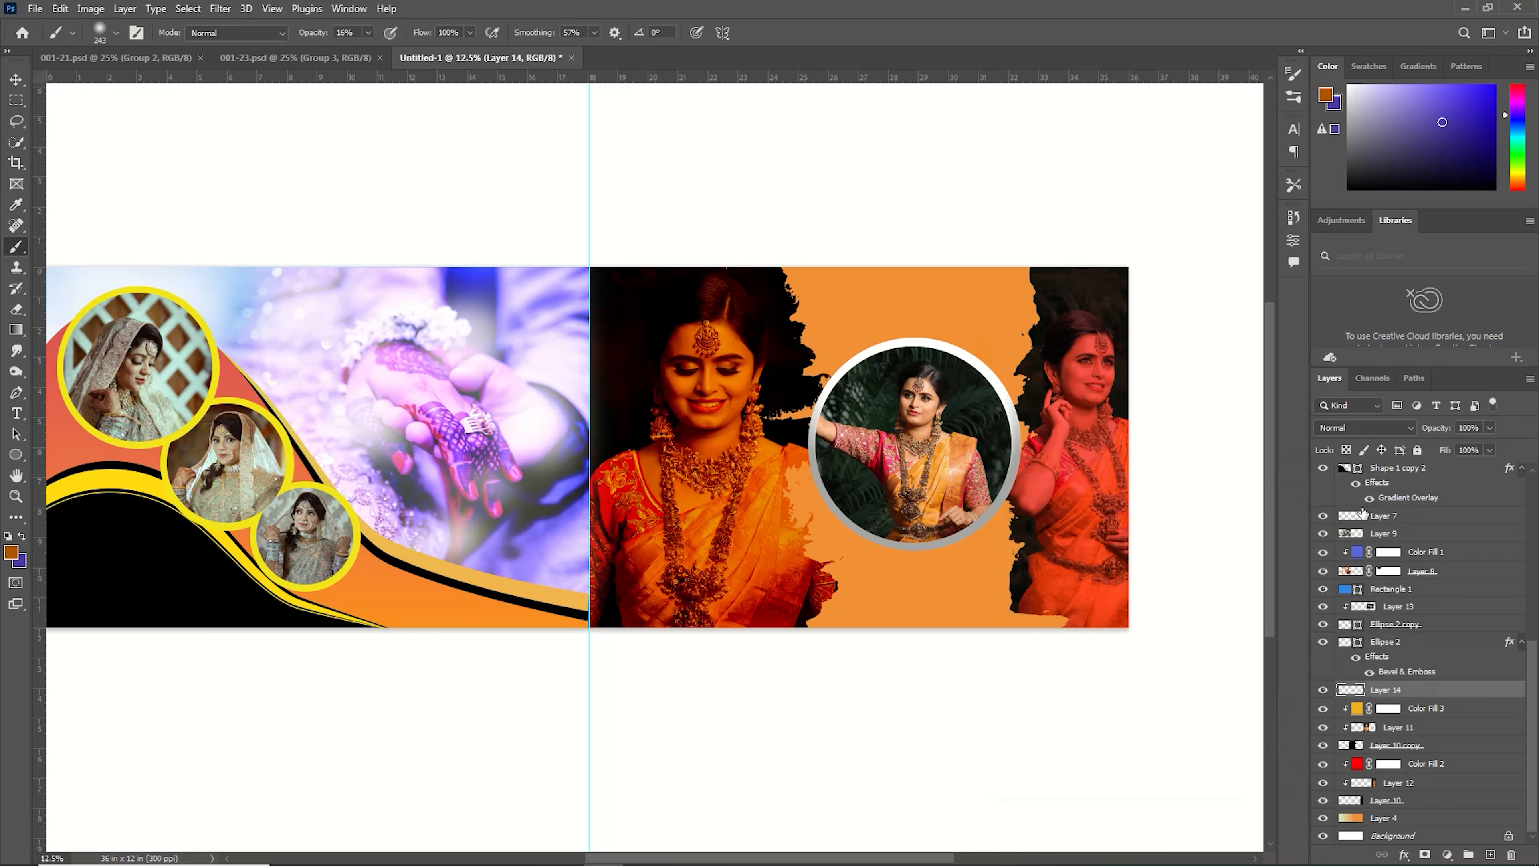
pyautogui.click(118, 32)
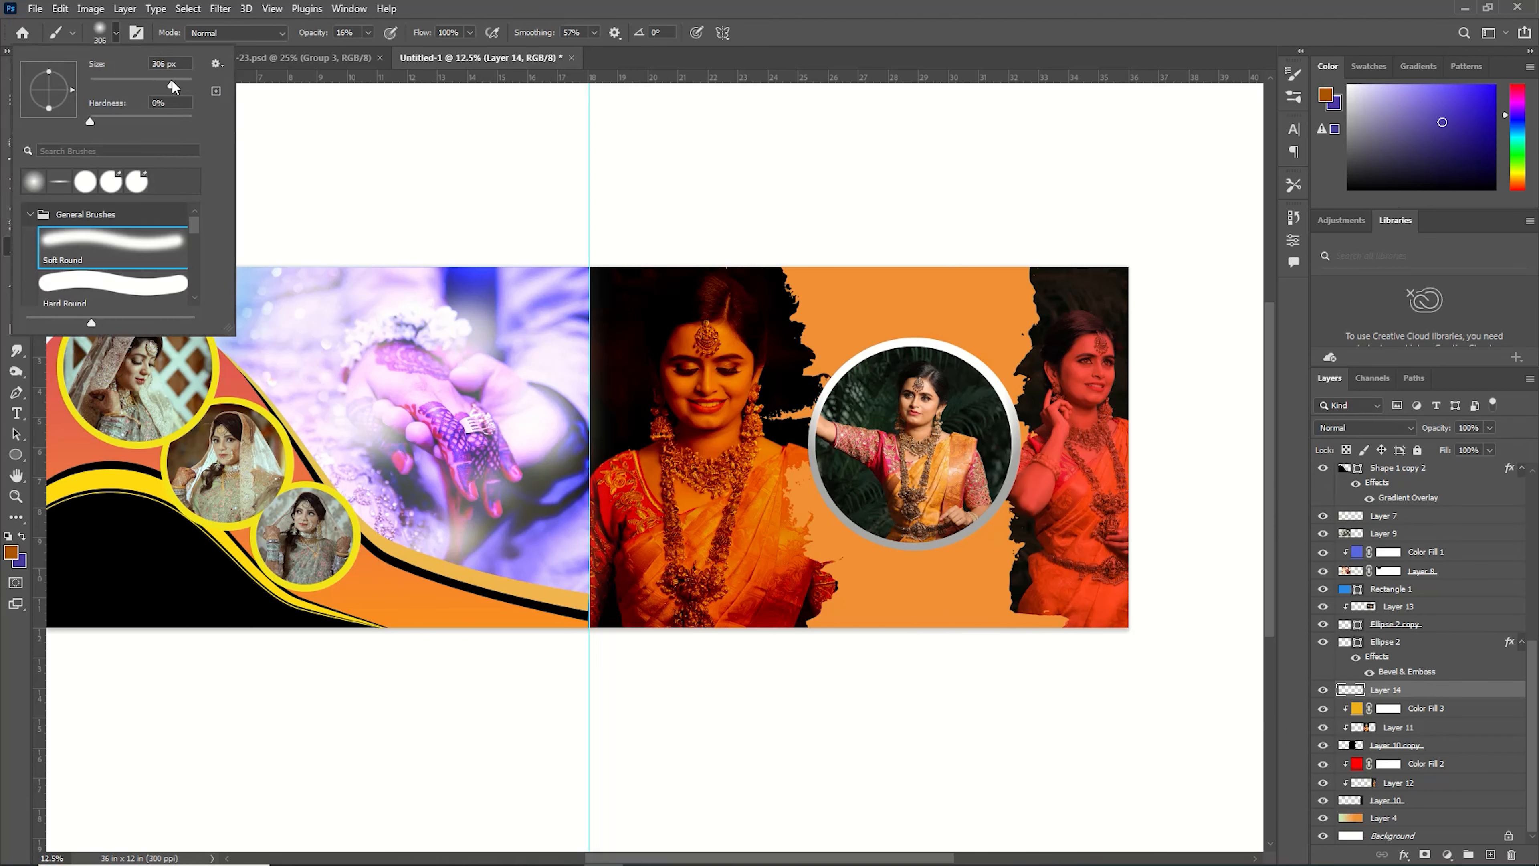
pyautogui.write('1300')
pyautogui.press('Return')
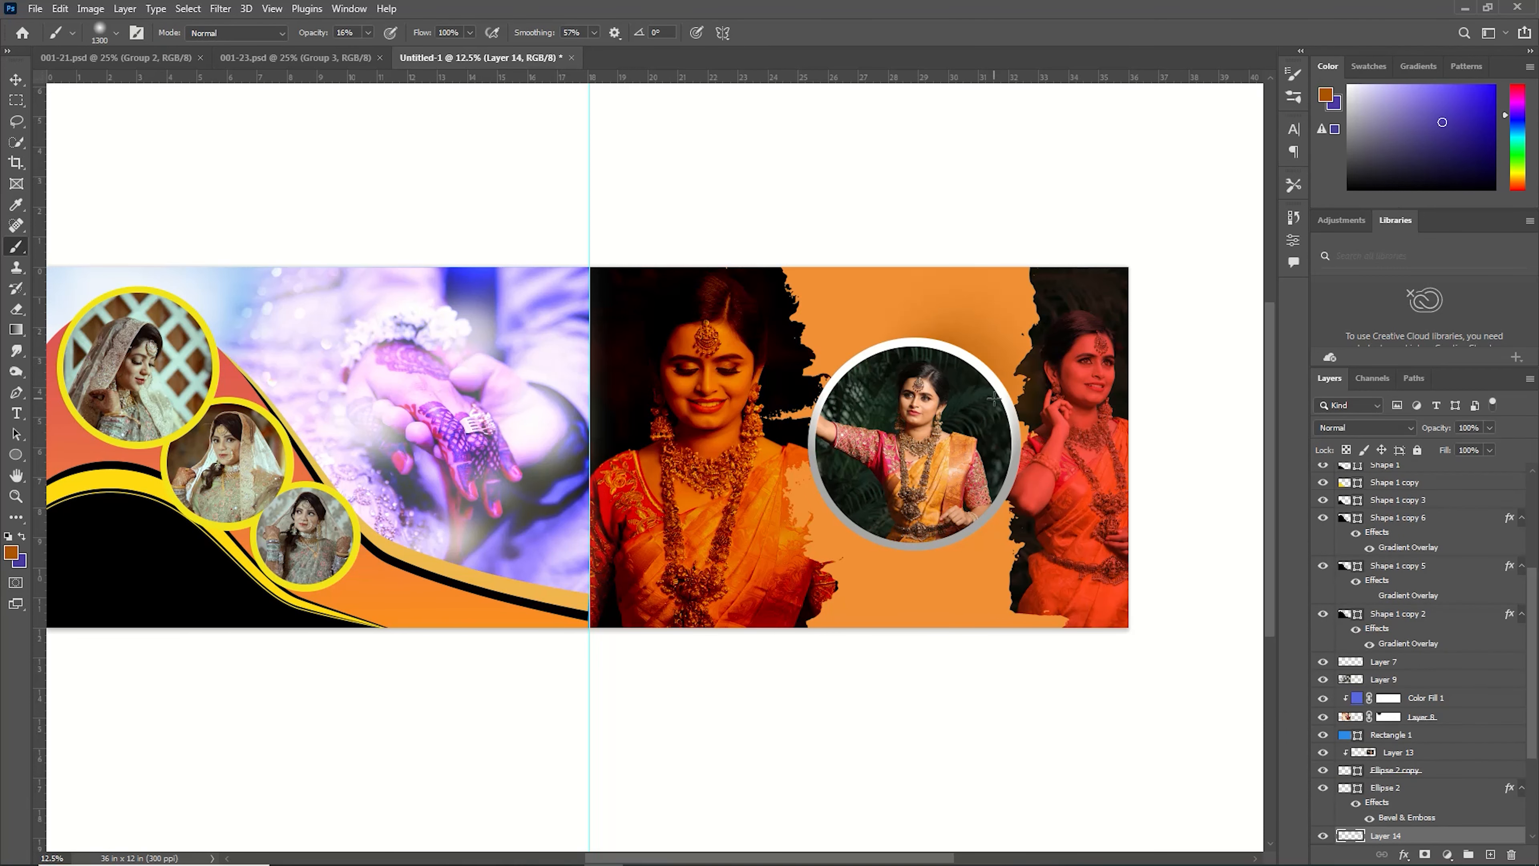
pyautogui.moveTo(855, 378)
pyautogui.mouseDown()
pyautogui.moveTo(798, 439)
pyautogui.moveTo(877, 535)
pyautogui.moveTo(965, 369)
pyautogui.moveTo(821, 480)
pyautogui.moveTo(875, 523)
pyautogui.mouseUp()
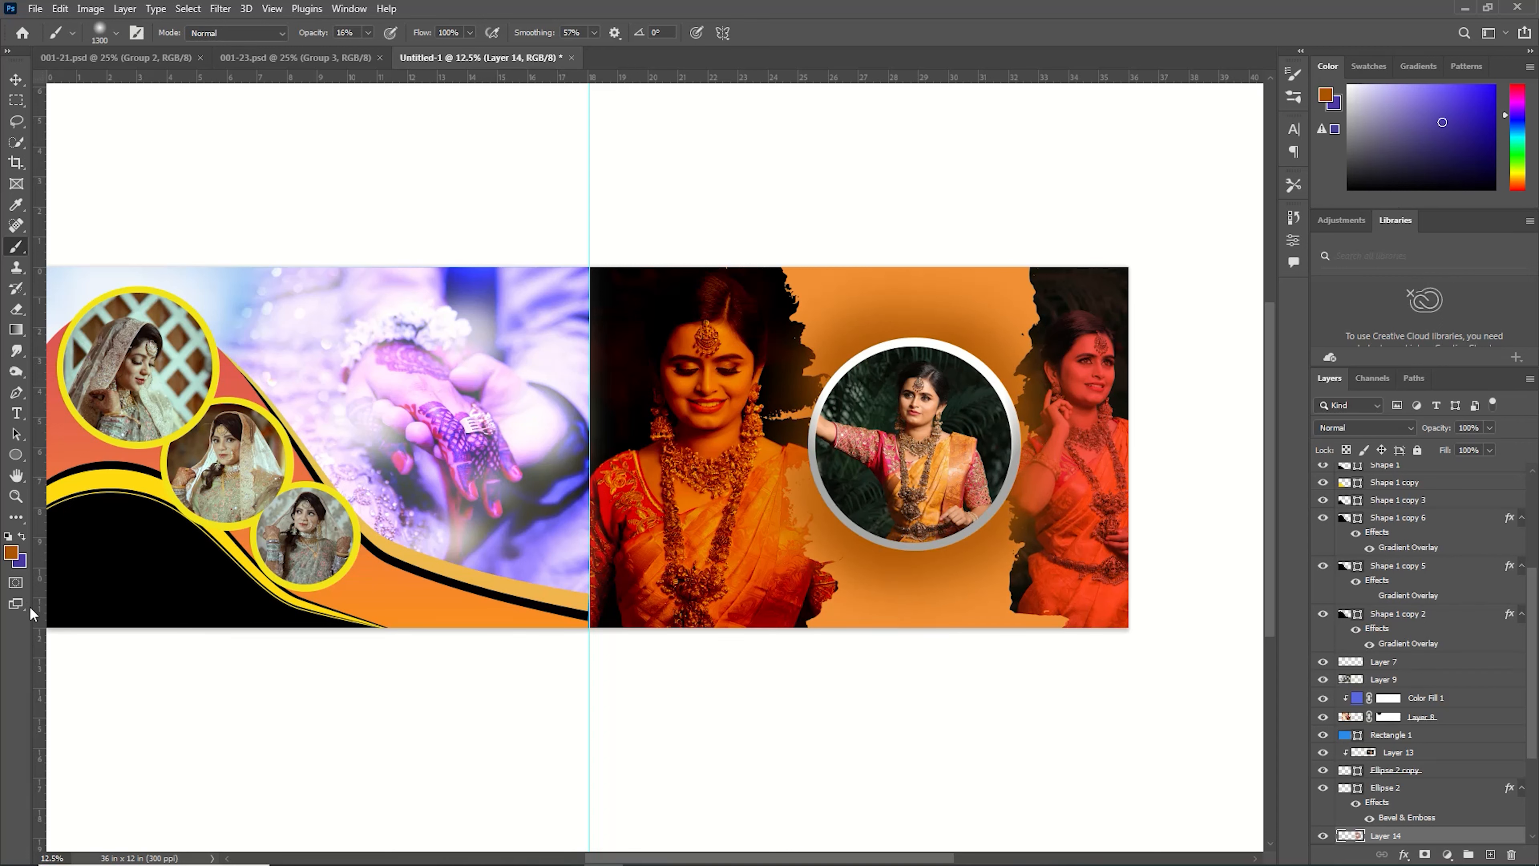
# Switch the foreground to white, shrink the brush to 900 px and paint a soft white glow around the ring.
pyautogui.click(13, 553)
pyautogui.click(992, 518)
pyautogui.press('Return')
pyautogui.press('[')
pyautogui.press('[')
pyautogui.press('[')
pyautogui.press('[')
pyautogui.moveTo(901, 346)
pyautogui.mouseDown()
pyautogui.moveTo(936, 354)
pyautogui.moveTo(888, 352)
pyautogui.moveTo(823, 458)
pyautogui.moveTo(873, 520)
pyautogui.moveTo(966, 515)
pyautogui.moveTo(999, 421)
pyautogui.moveTo(937, 373)
pyautogui.moveTo(969, 387)
pyautogui.moveTo(848, 508)
pyautogui.moveTo(945, 517)
pyautogui.moveTo(985, 451)
pyautogui.mouseUp()
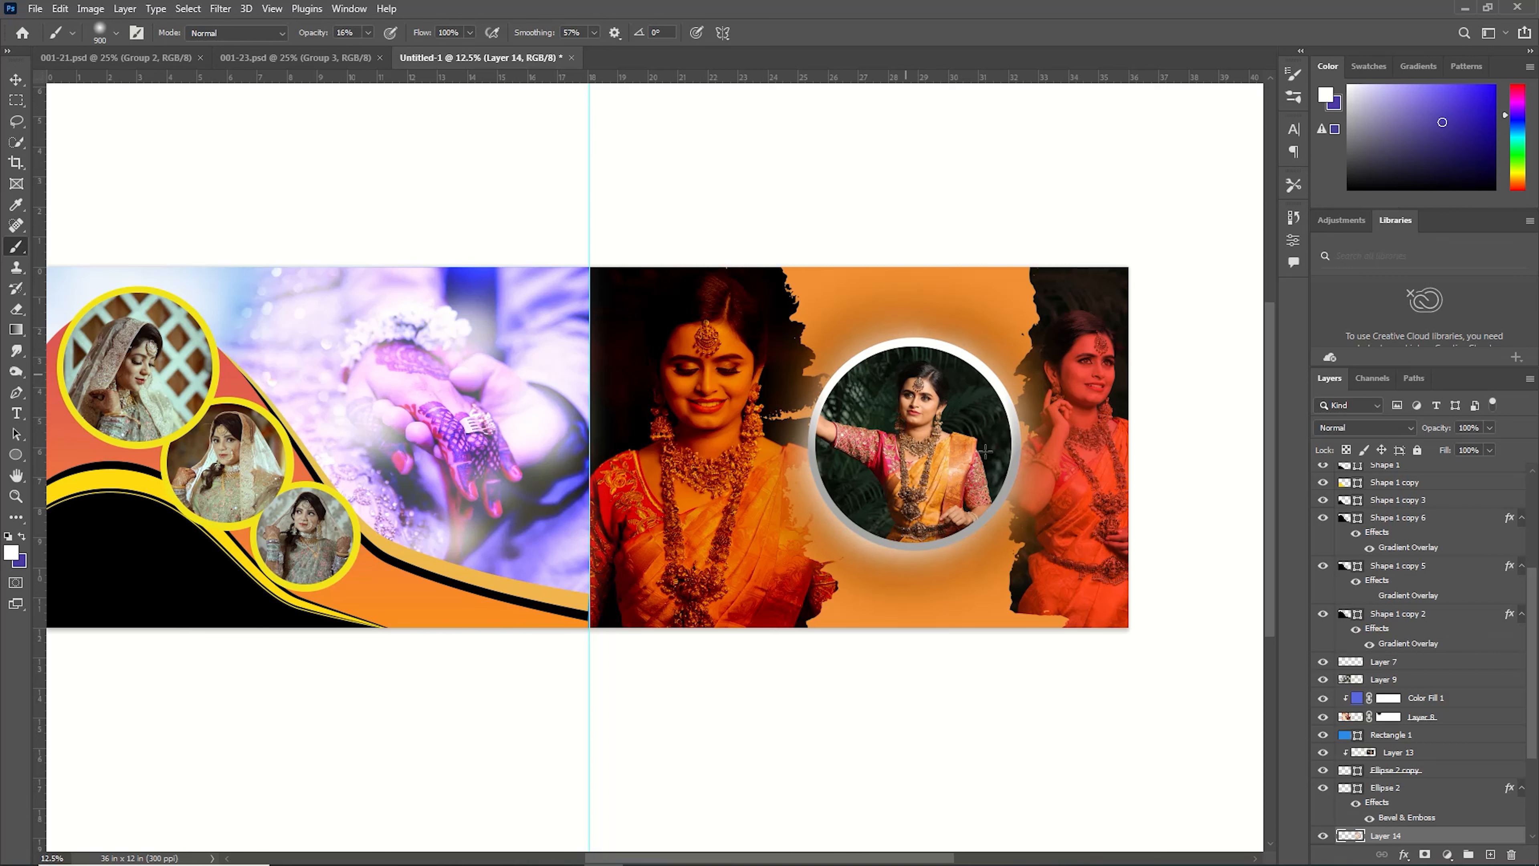
# Drag the 'wedding' text with rings artwork from 001-23.psd into the banner below the circle frame.
pyautogui.press('v')
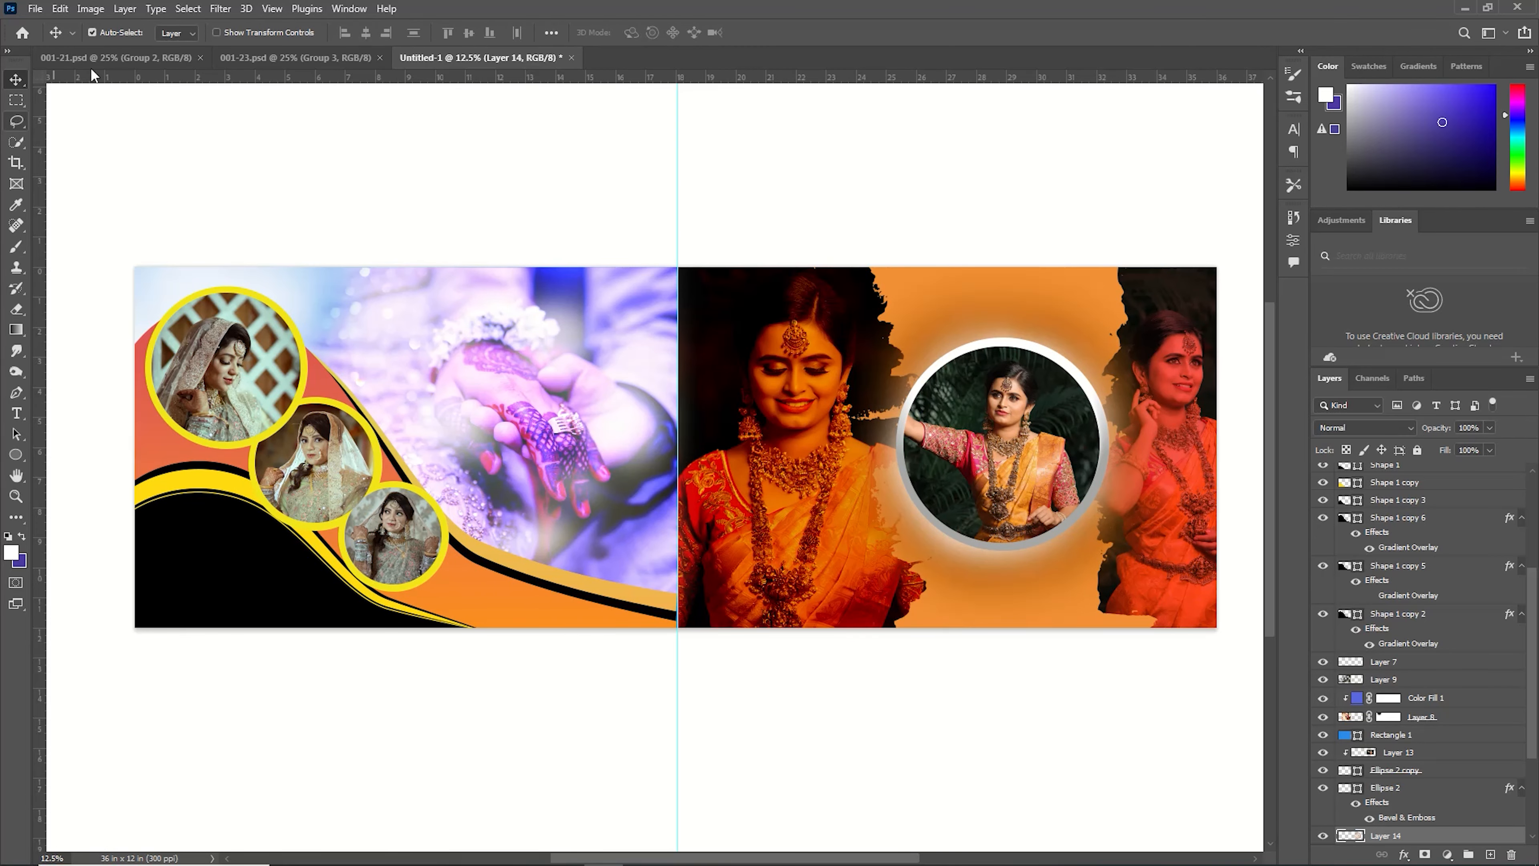
pyautogui.click(337, 58)
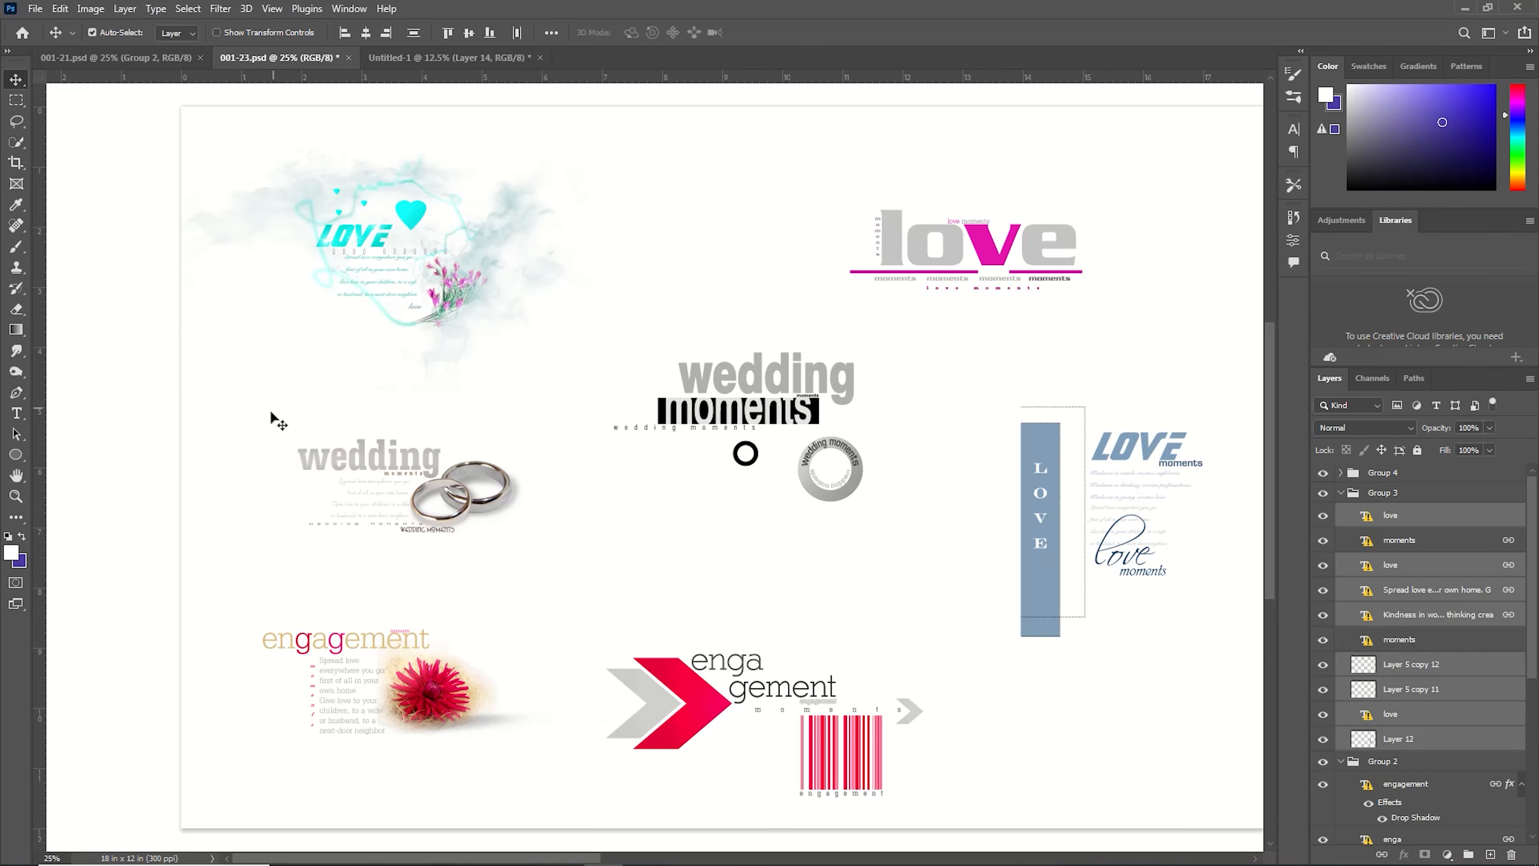
pyautogui.moveTo(271, 418); pyautogui.dragTo(977, 608)
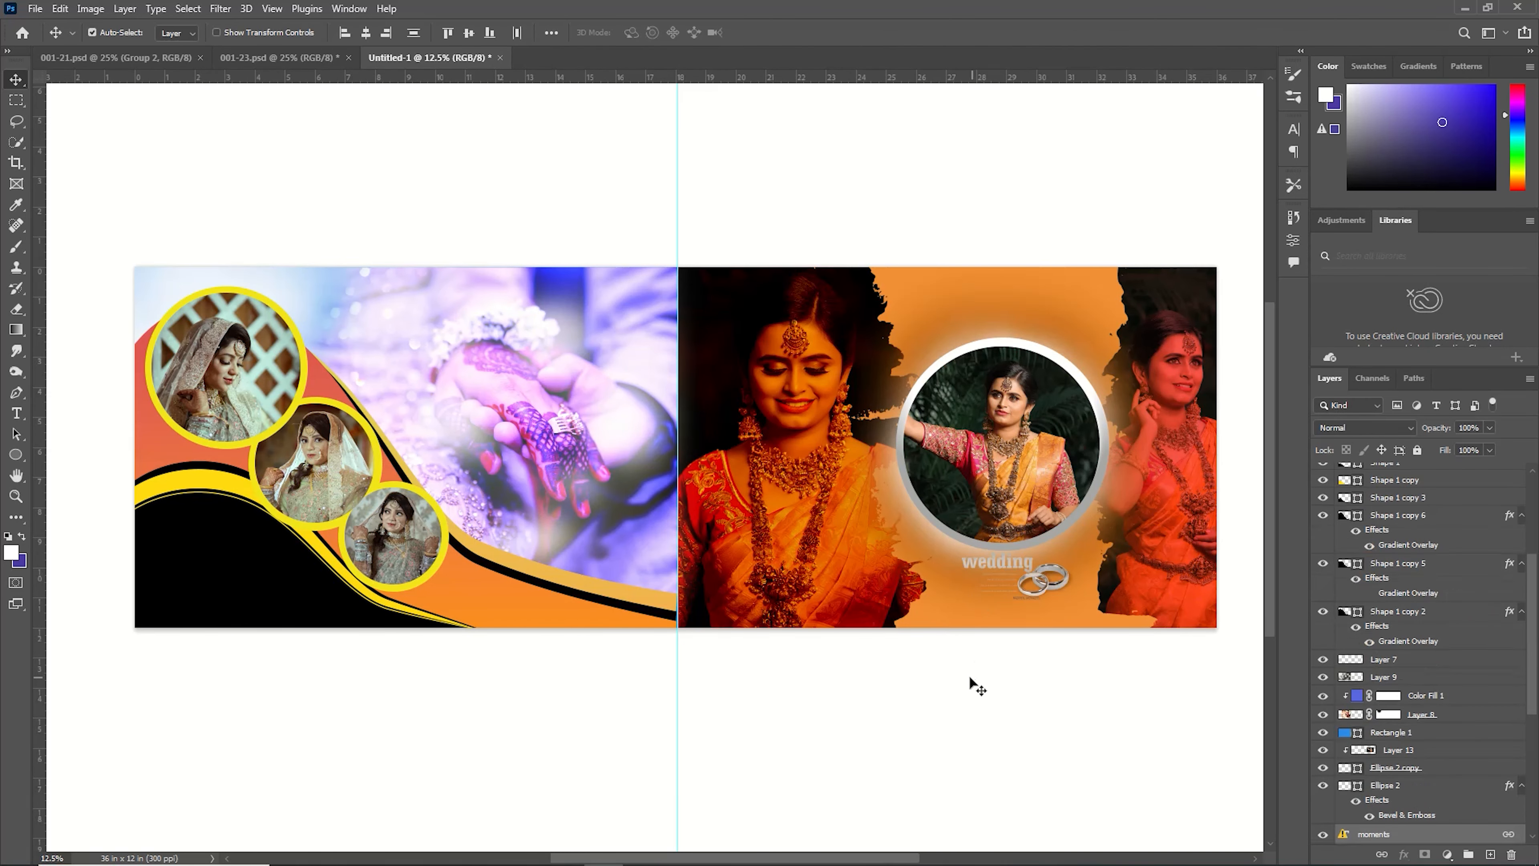
# Transform the 'wedding' rings artwork and nudge it slightly down and left beneath the circle frame.
pyautogui.hotkey('ctrl', 't')
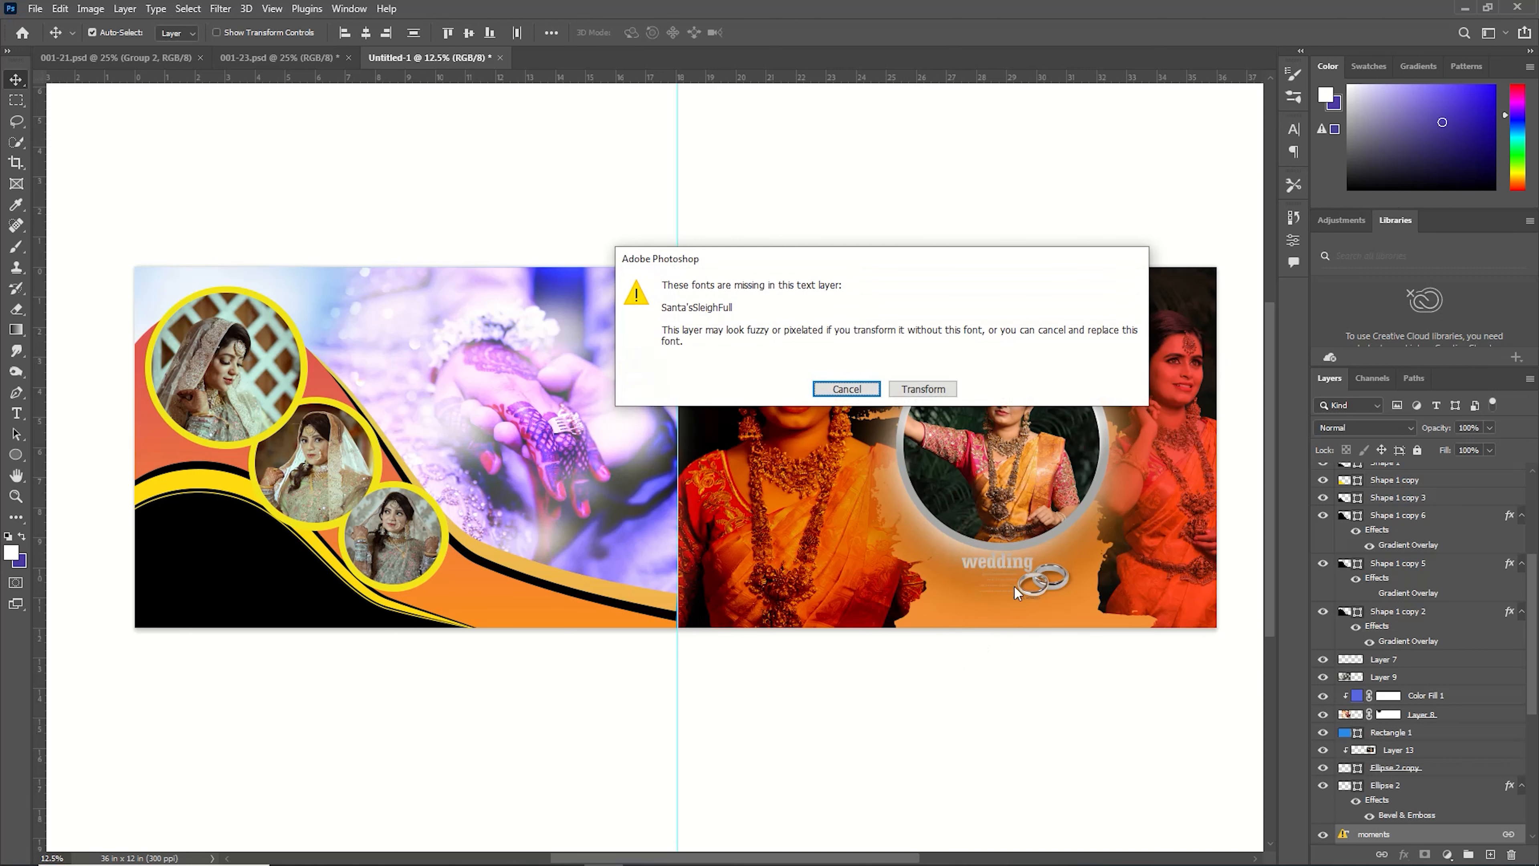
pyautogui.click(923, 389)
pyautogui.press('Down')
pyautogui.press('Down')
pyautogui.press('Down')
pyautogui.press('Down')
pyautogui.press('Down')
pyautogui.press('Down')
pyautogui.press('Down')
pyautogui.press('Down')
pyautogui.press('Down')
pyautogui.press('Down')
pyautogui.press('Down')
pyautogui.press('Down')
pyautogui.press('Down')
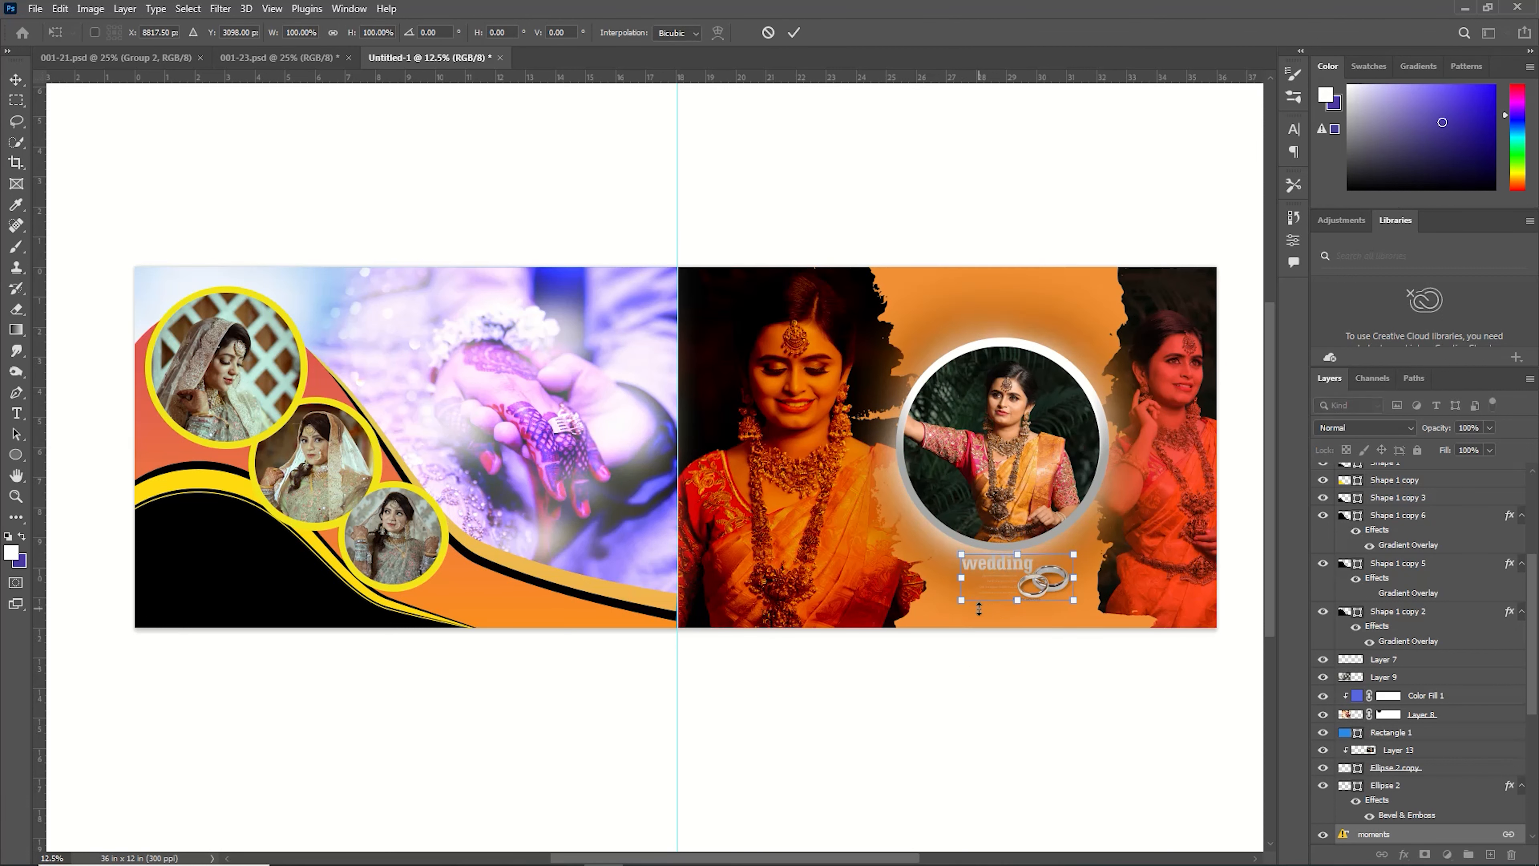
pyautogui.press('Left')
pyautogui.press('Left')
pyautogui.press('Left')
pyautogui.press('Left')
pyautogui.press('Left')
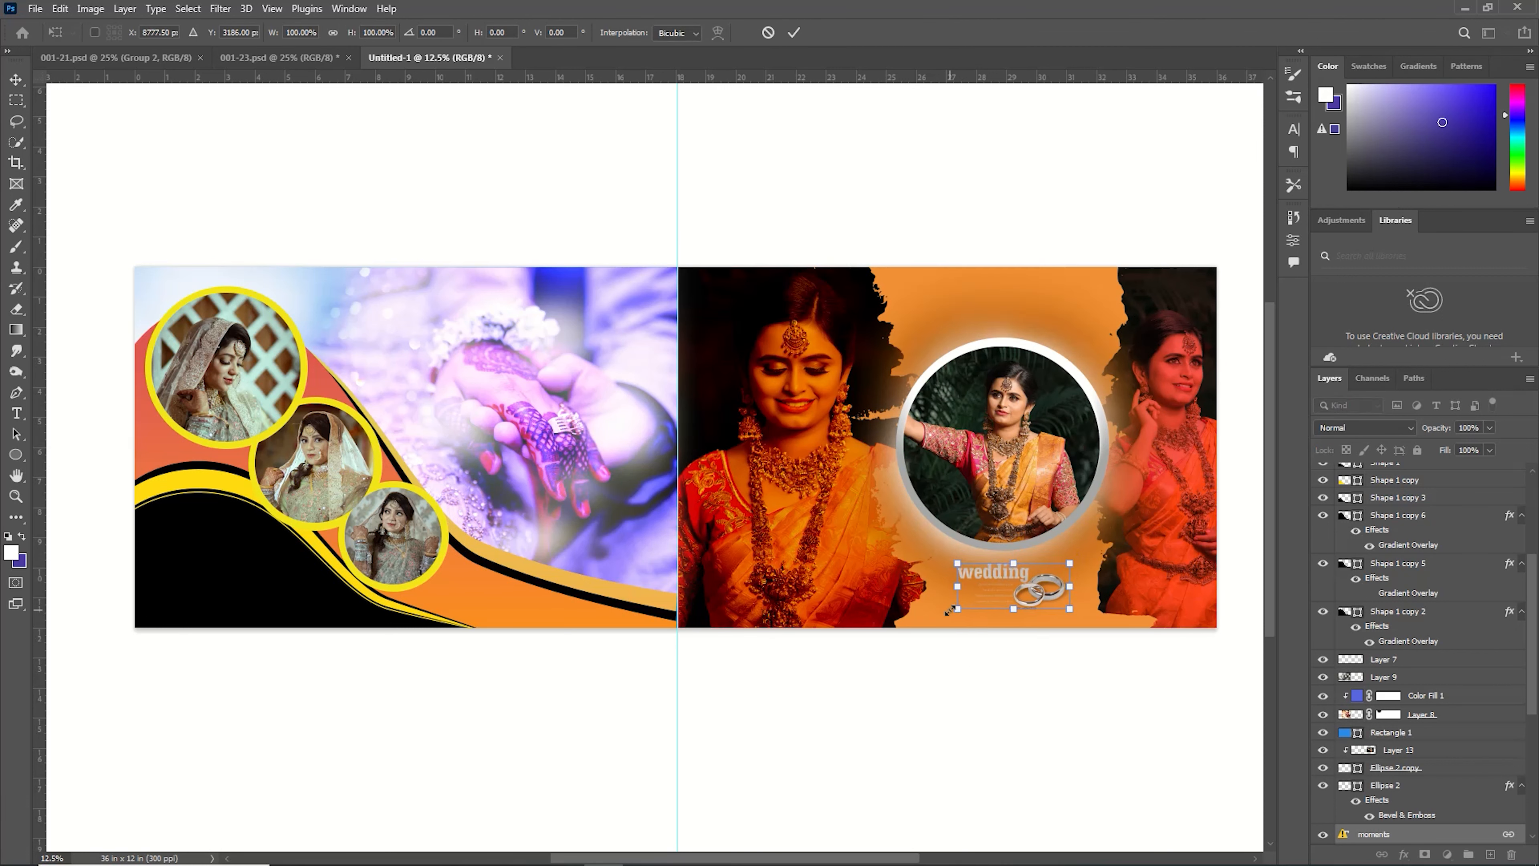
pyautogui.press('Down')
pyautogui.press('Down')
pyautogui.press('Return')
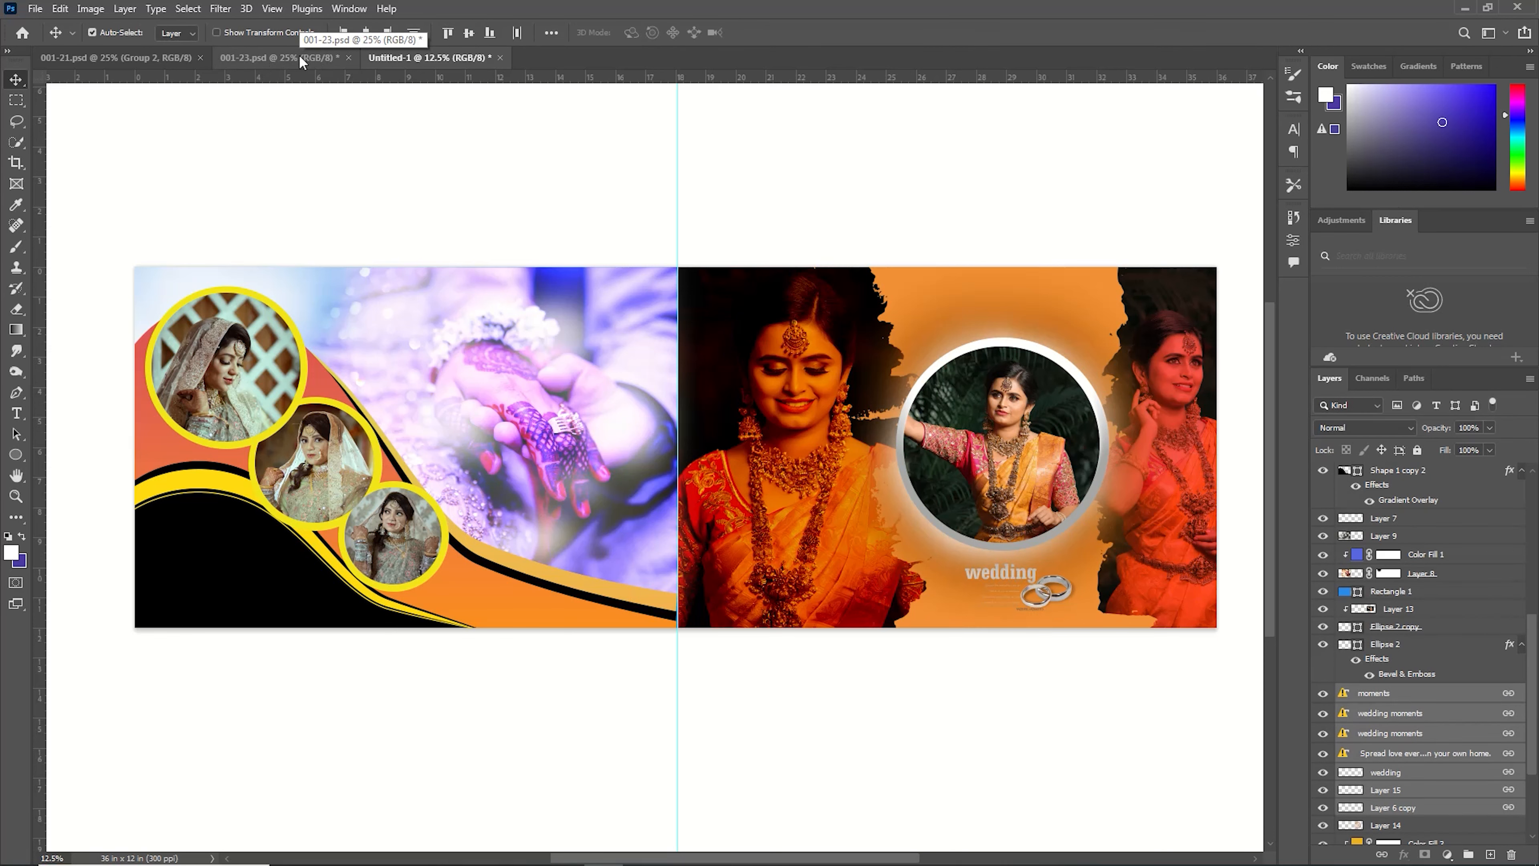
# Drag the green 'wedding' text artwork from 001-21.psd into the banner.
pyautogui.click(300, 56)
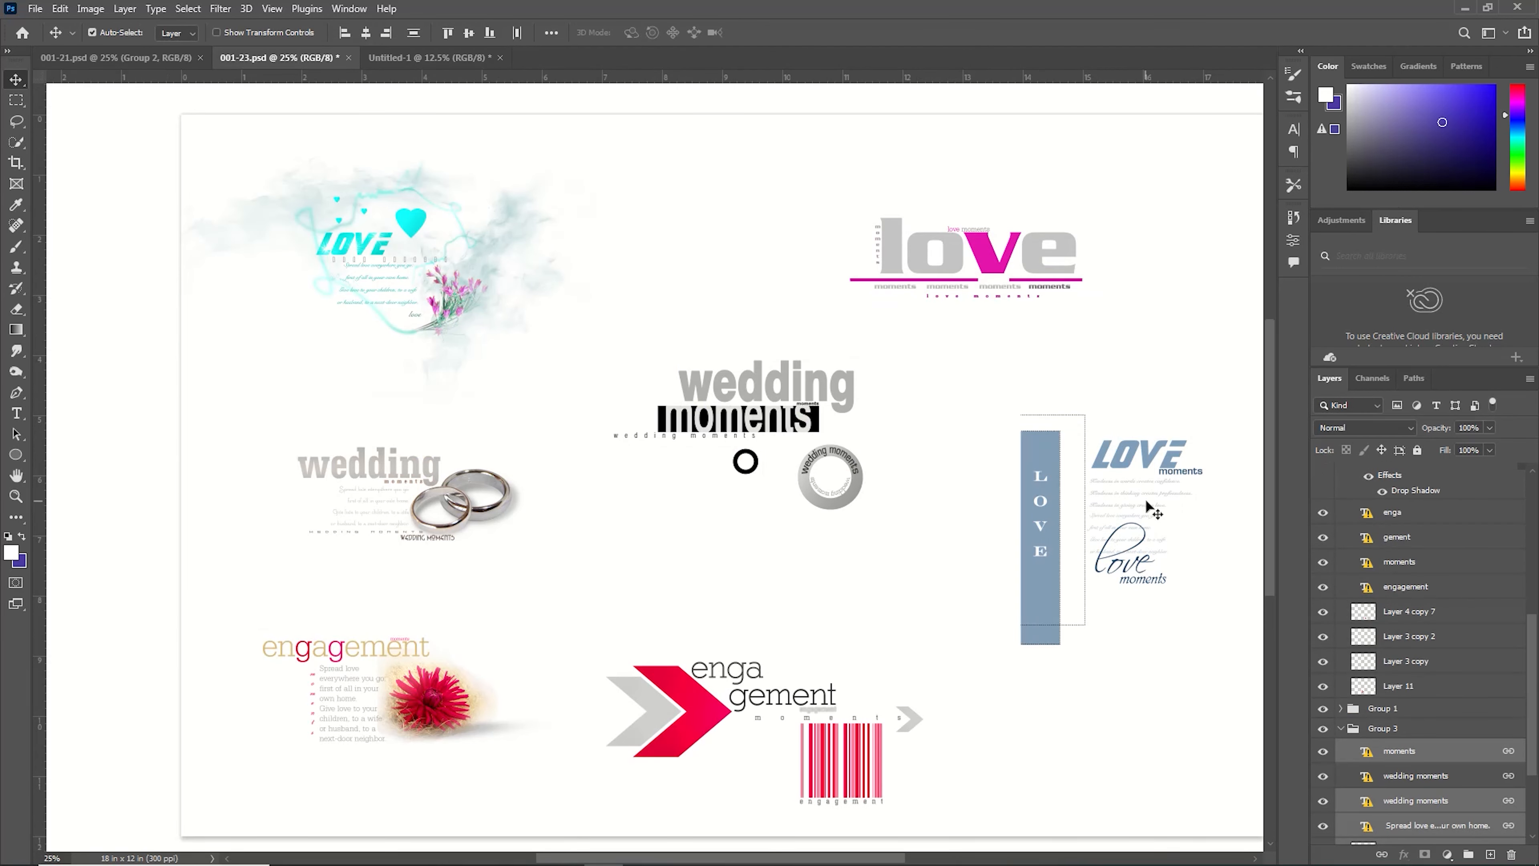
pyautogui.click(115, 57)
pyautogui.moveTo(1075, 537); pyautogui.dragTo(867, 249)
pyautogui.moveTo(1029, 278); pyautogui.dragTo(1018, 285)
pyautogui.press('ctrl')
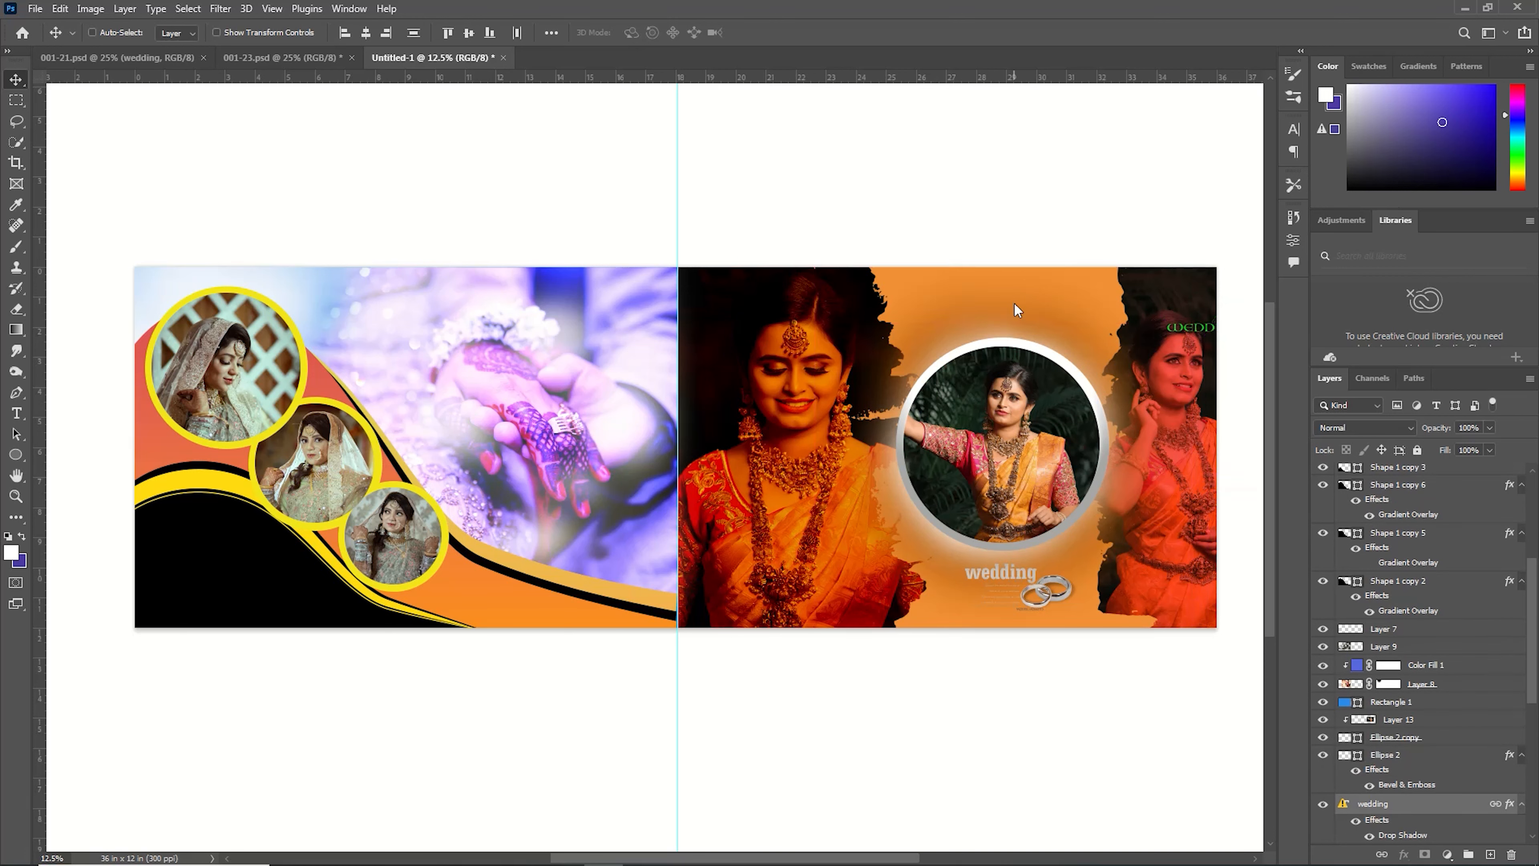
# Move the green 'wedding' text to the top of the right page, just above the circle frame.
pyautogui.hotkey('ctrl', 't')
pyautogui.press('Return')
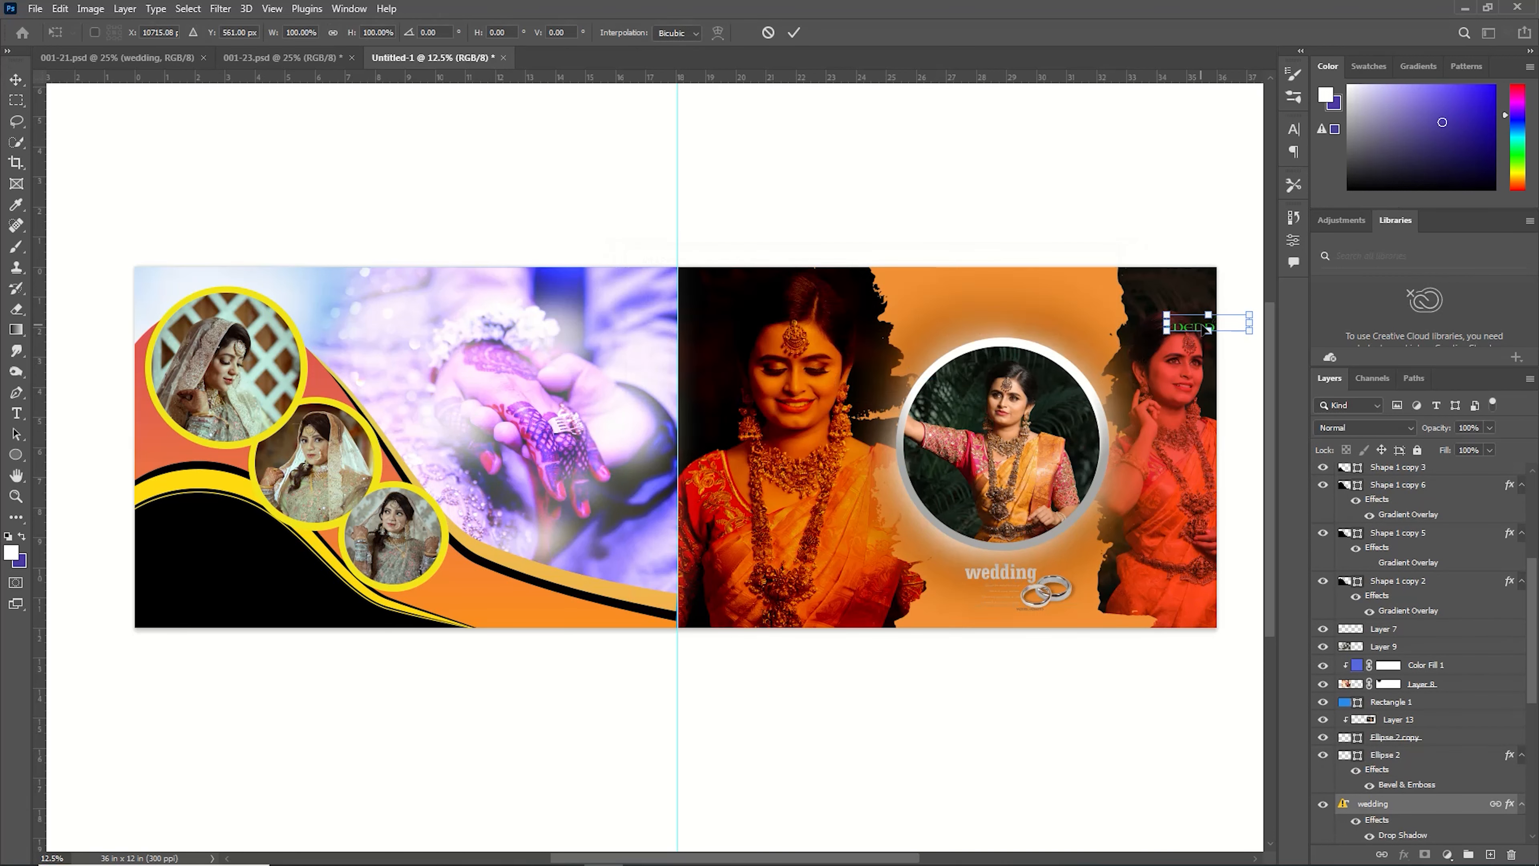
pyautogui.moveTo(1202, 324); pyautogui.dragTo(919, 285)
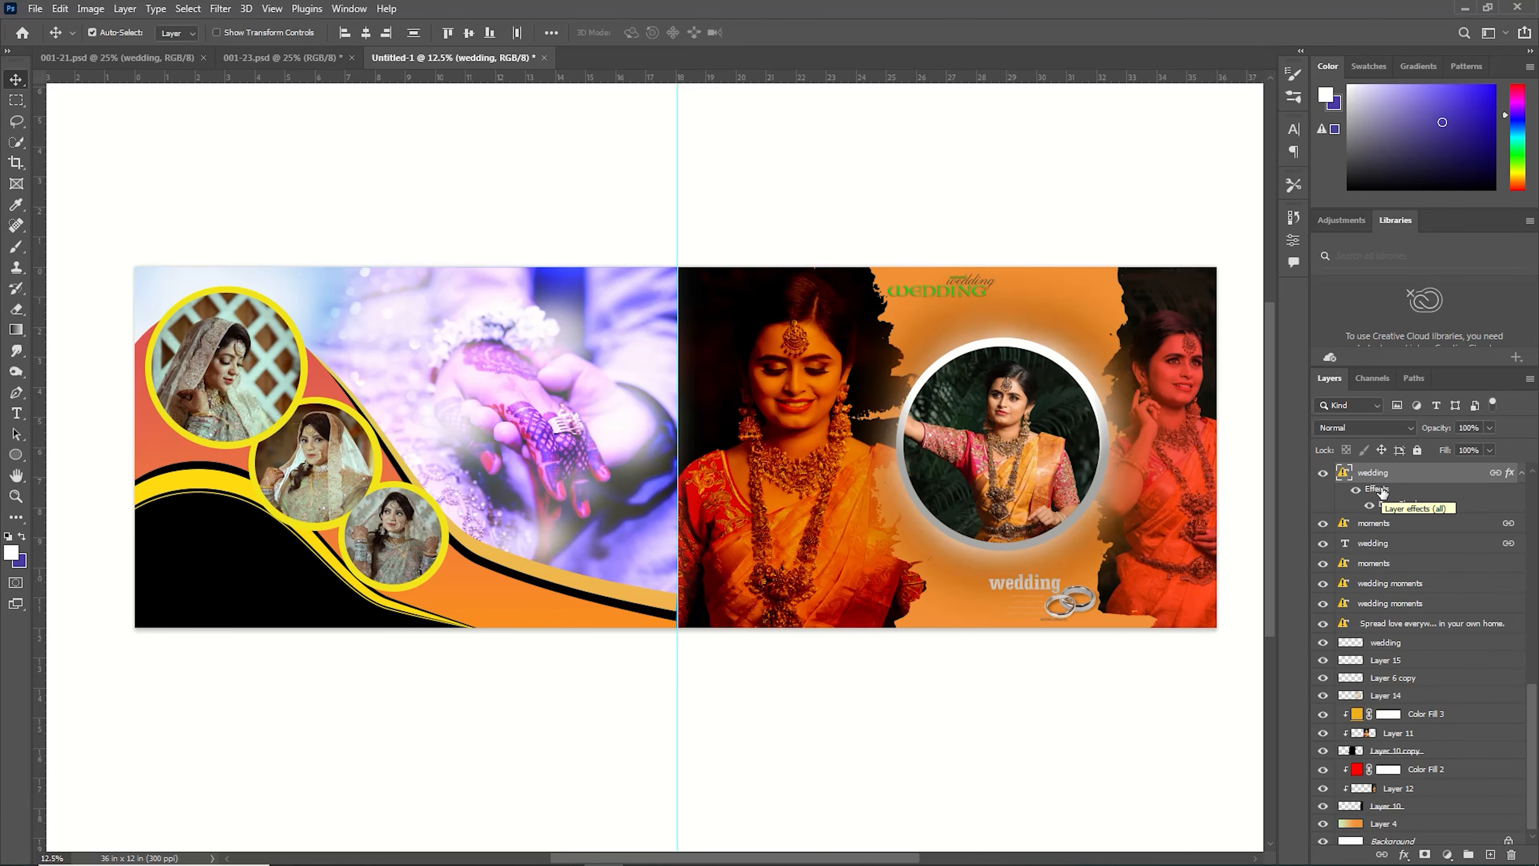
# Add a white (ffffff) Color Overlay to the 'wedding' text layer's style.
pyautogui.doubleClick(1382, 492)
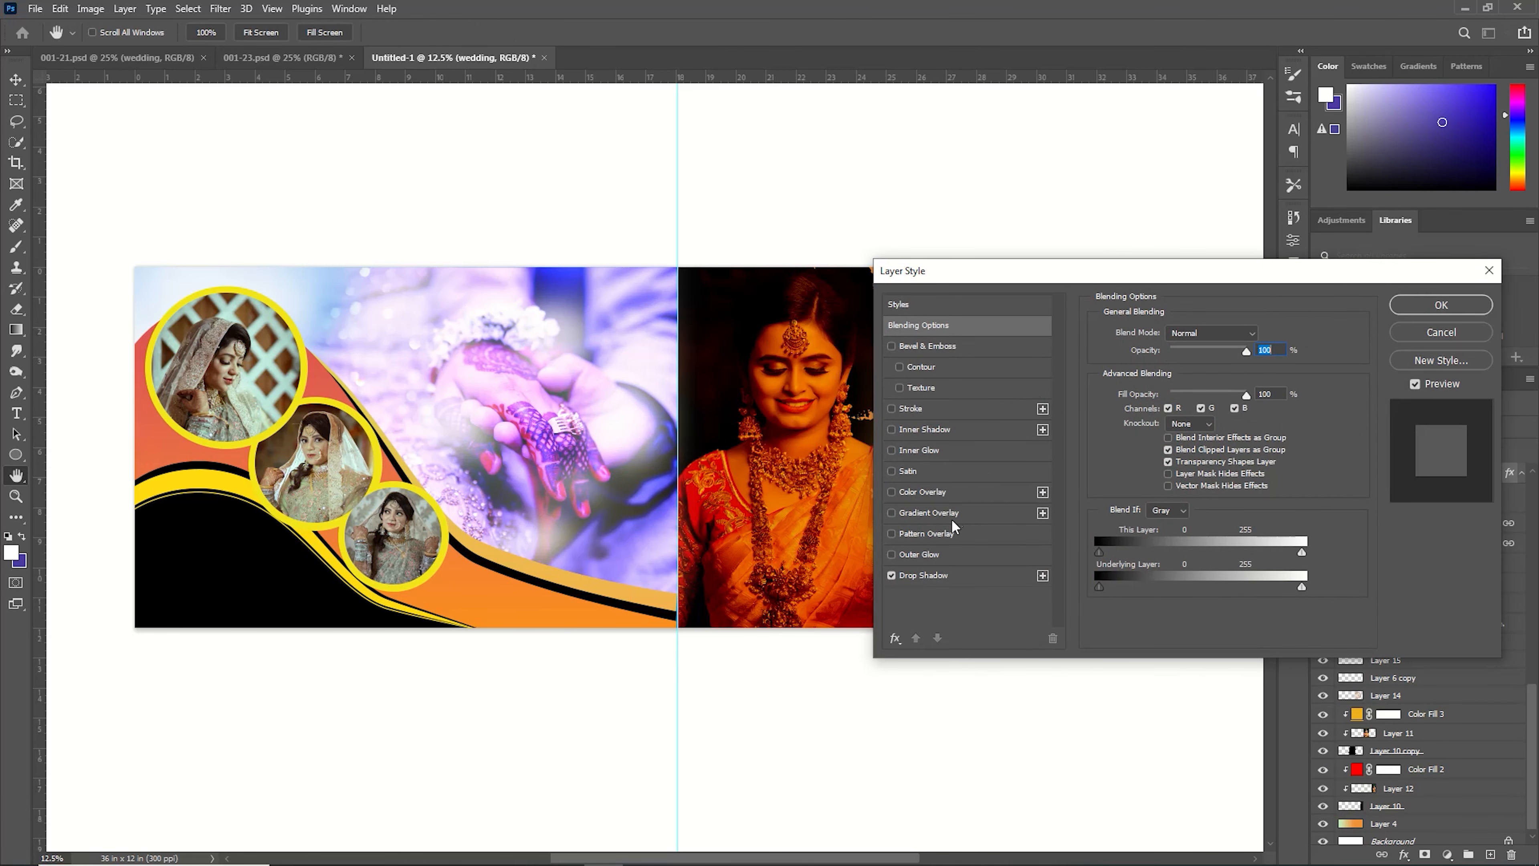
pyautogui.click(946, 494)
pyautogui.moveTo(1058, 280); pyautogui.dragTo(1302, 468)
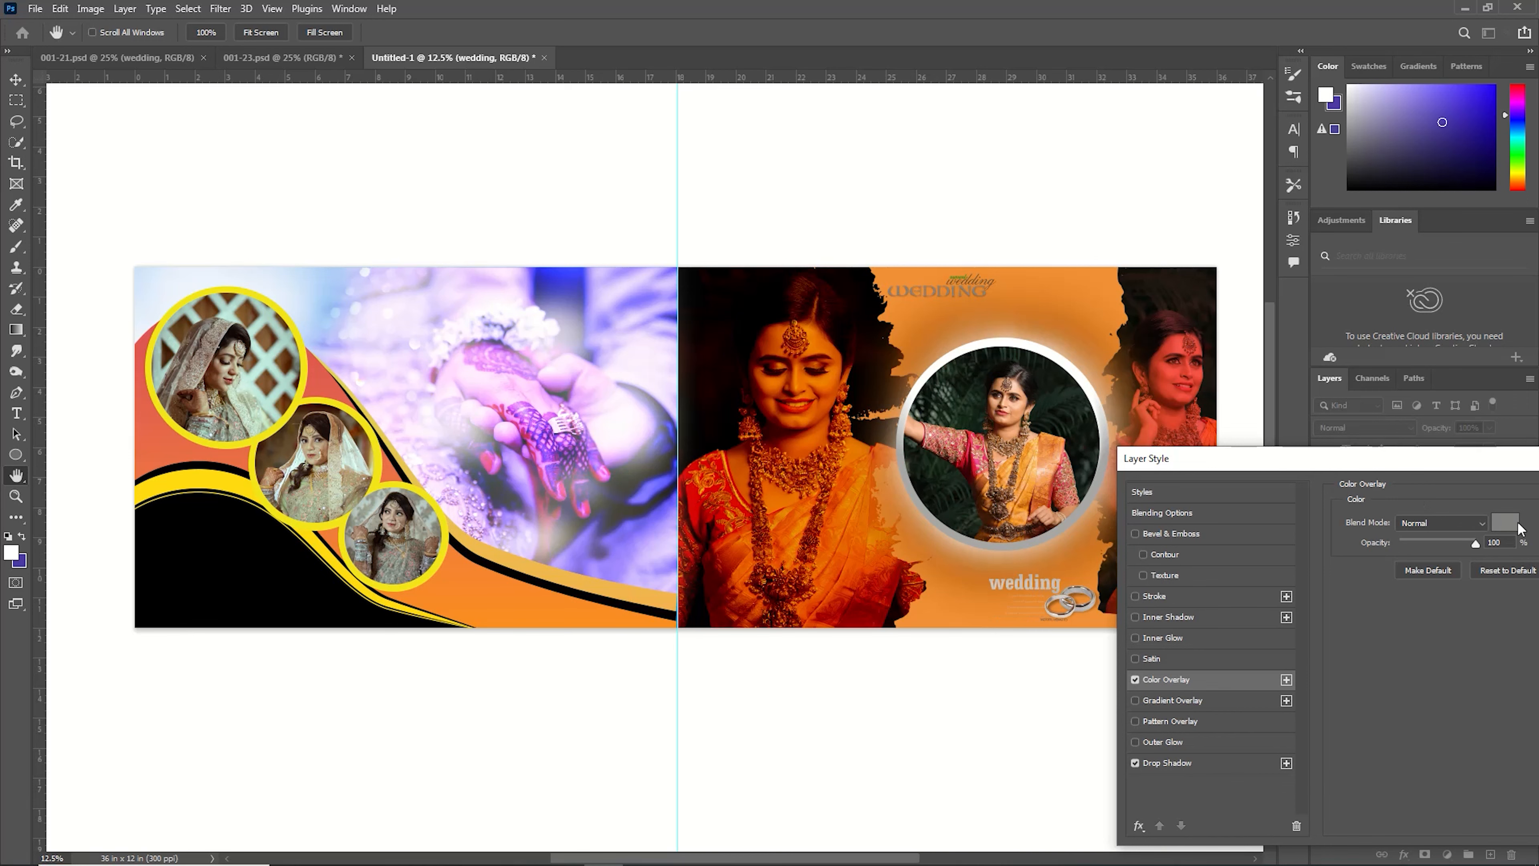
pyautogui.click(1506, 522)
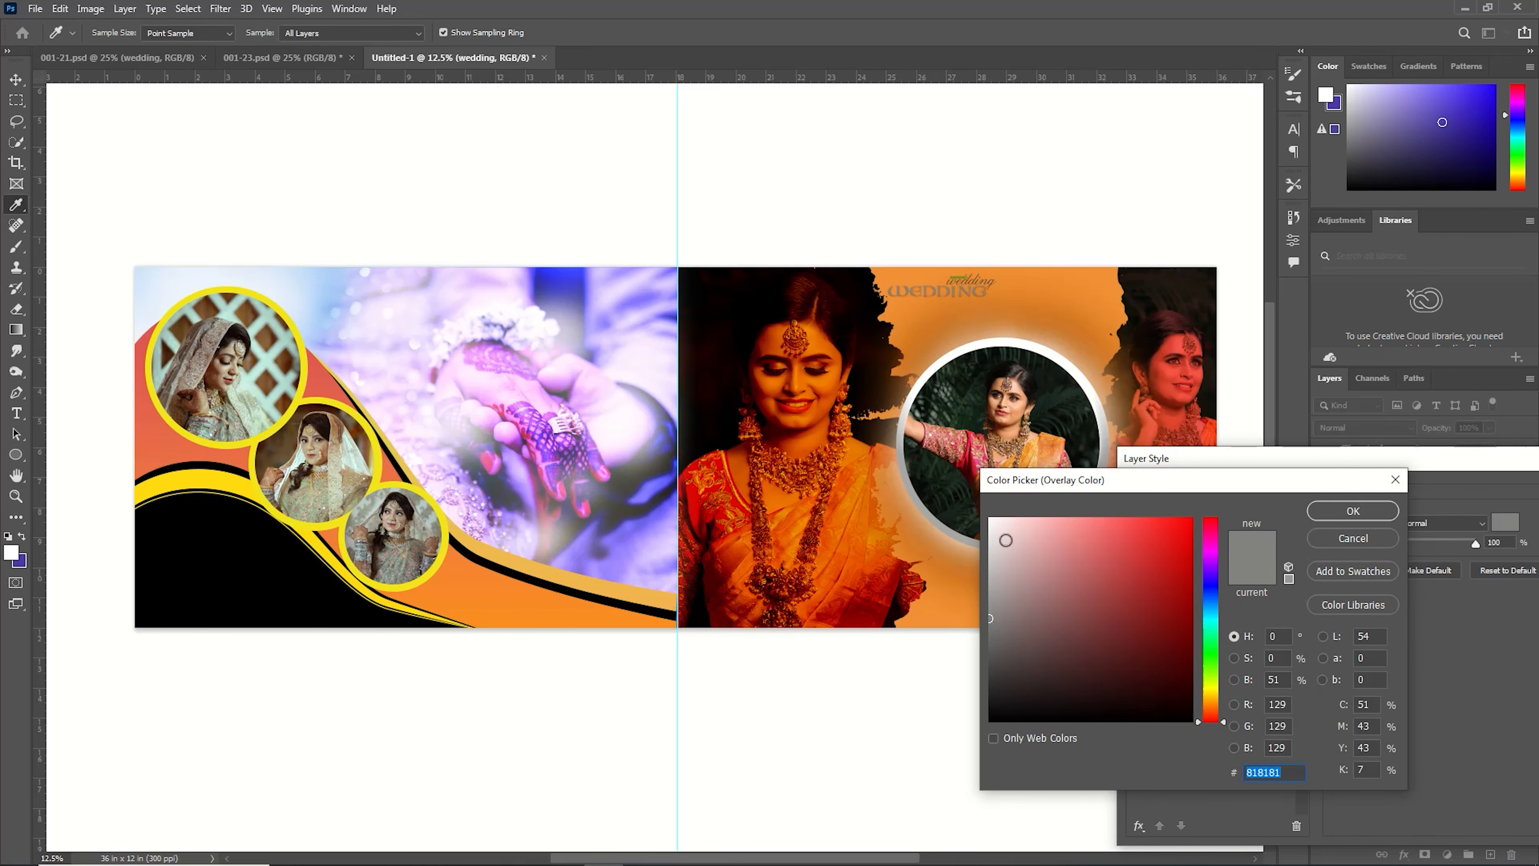
pyautogui.moveTo(1006, 540); pyautogui.dragTo(990, 512)
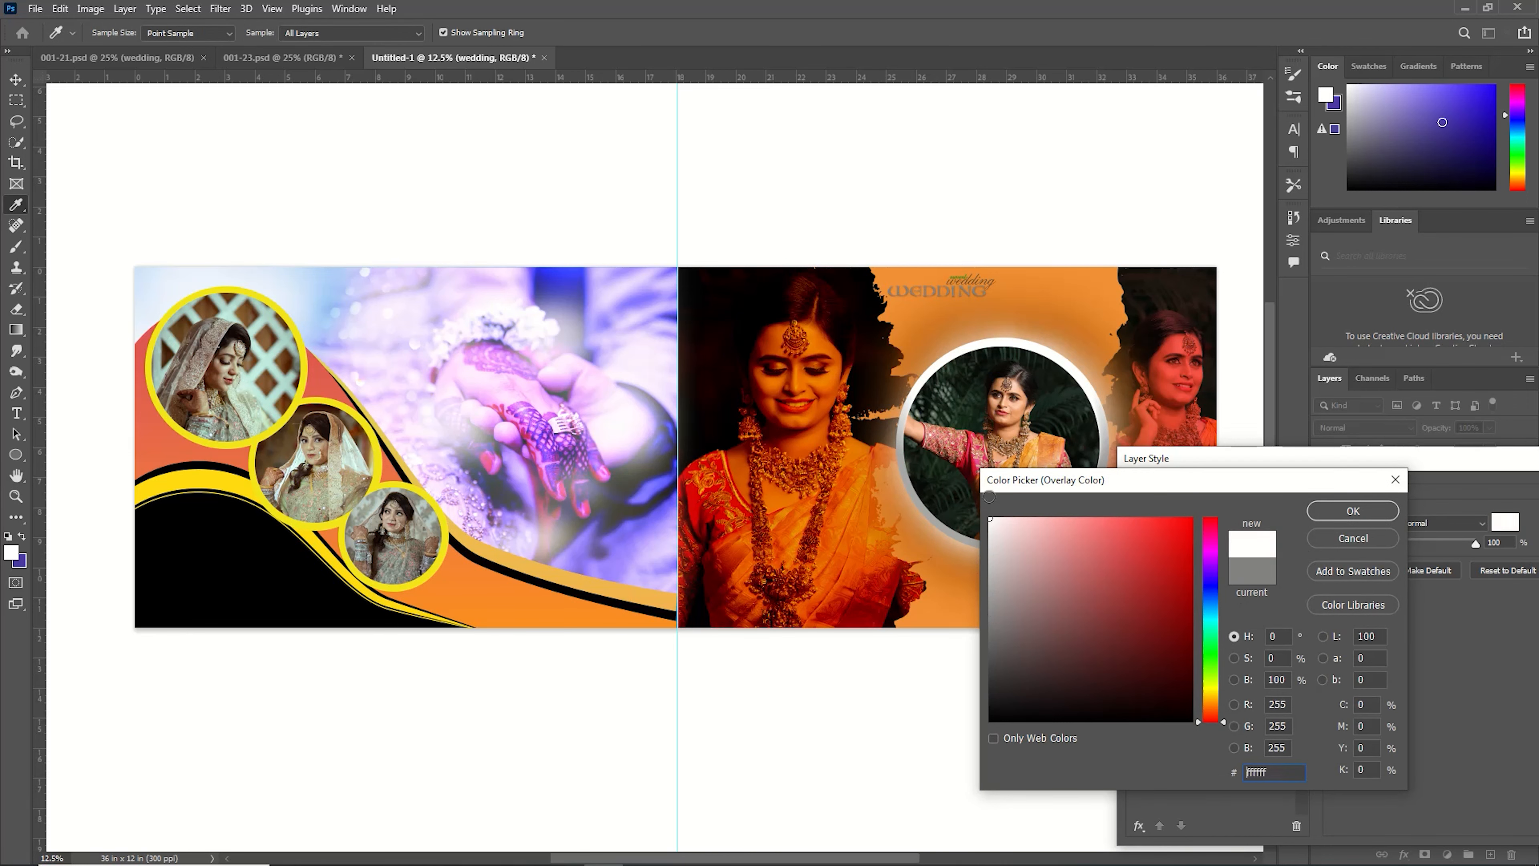
pyautogui.click(1353, 511)
pyautogui.moveTo(1443, 464); pyautogui.dragTo(1151, 480)
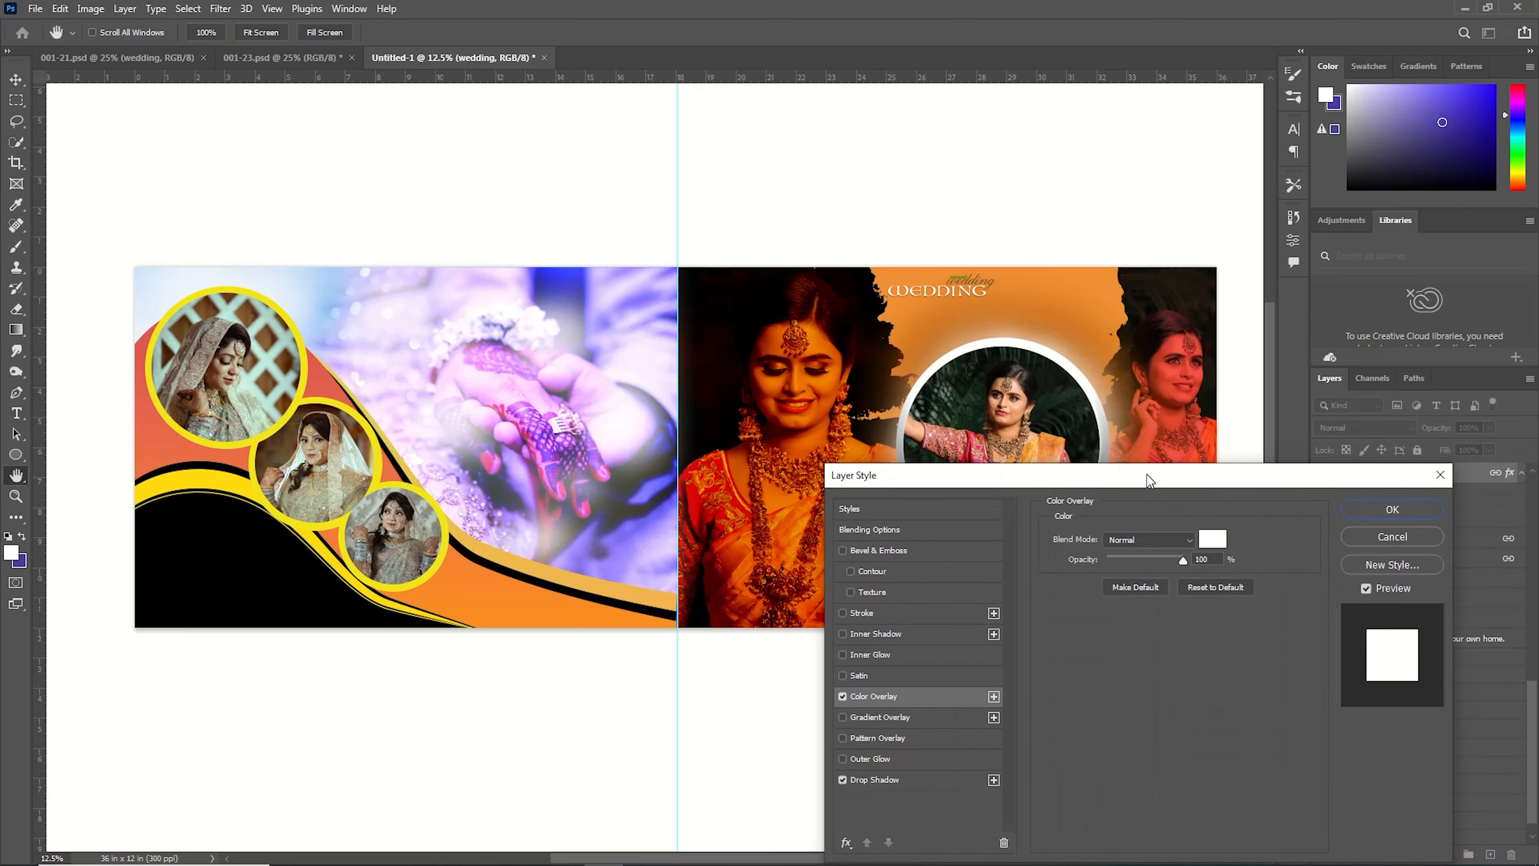
pyautogui.click(1393, 509)
# Drag the blue 'engagement' text artwork from 001-21.psd into the banner.
pyautogui.click(307, 57)
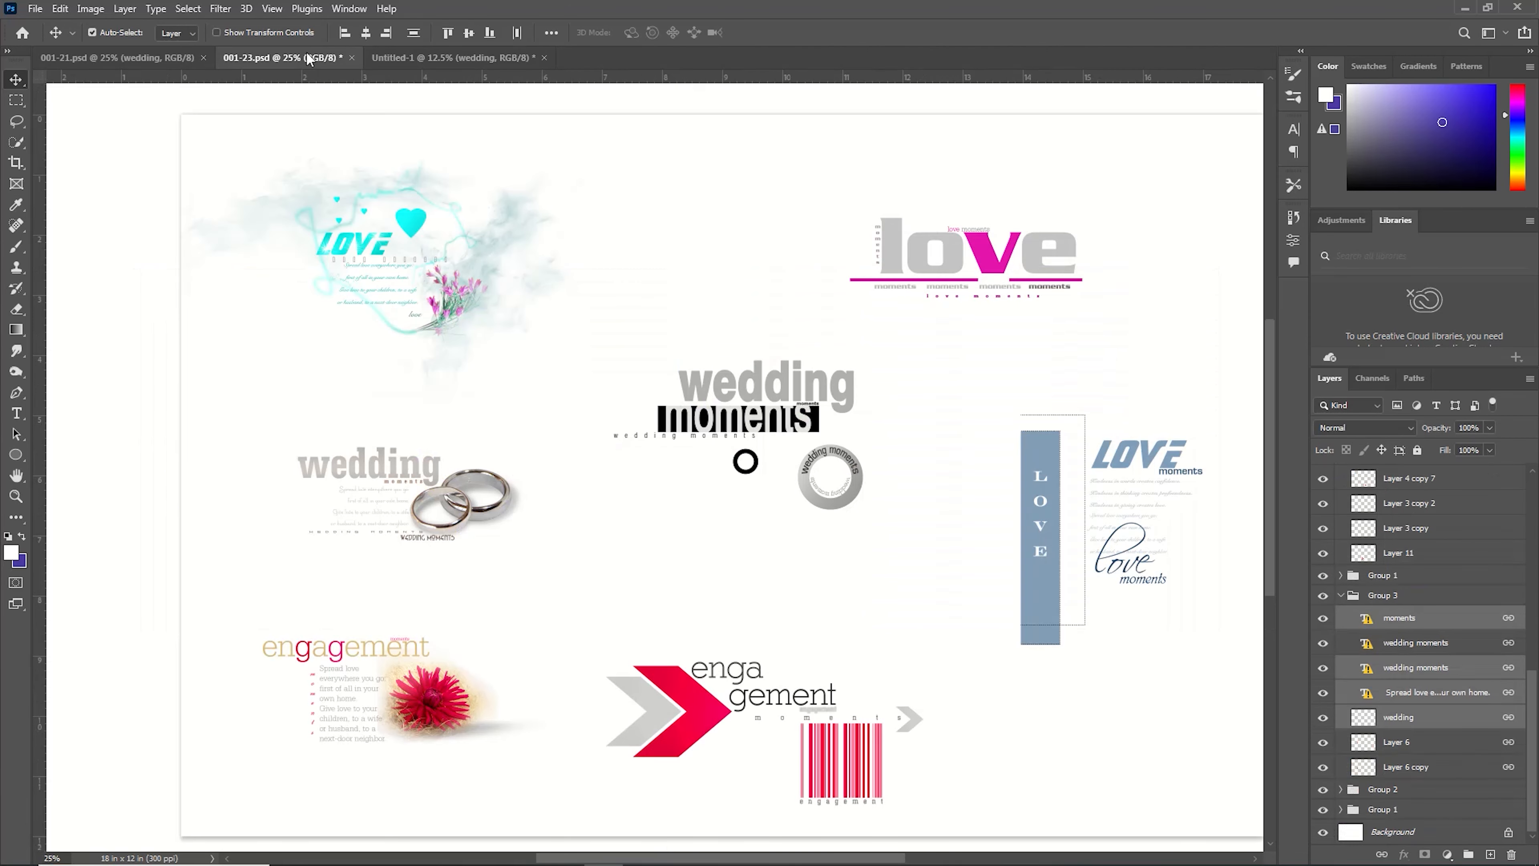
pyautogui.click(172, 58)
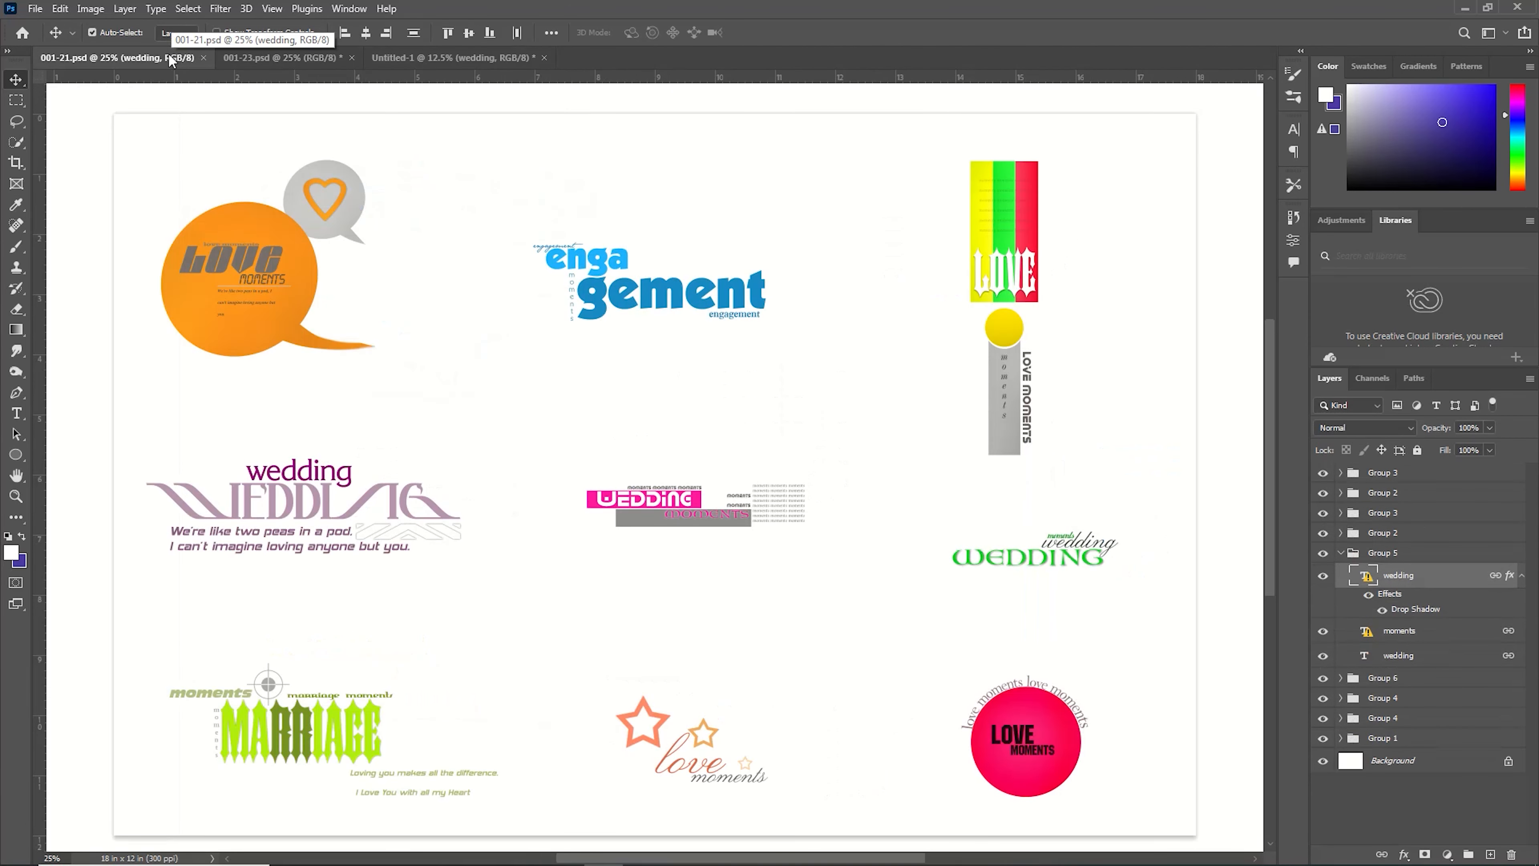
pyautogui.moveTo(671, 290); pyautogui.dragTo(228, 573)
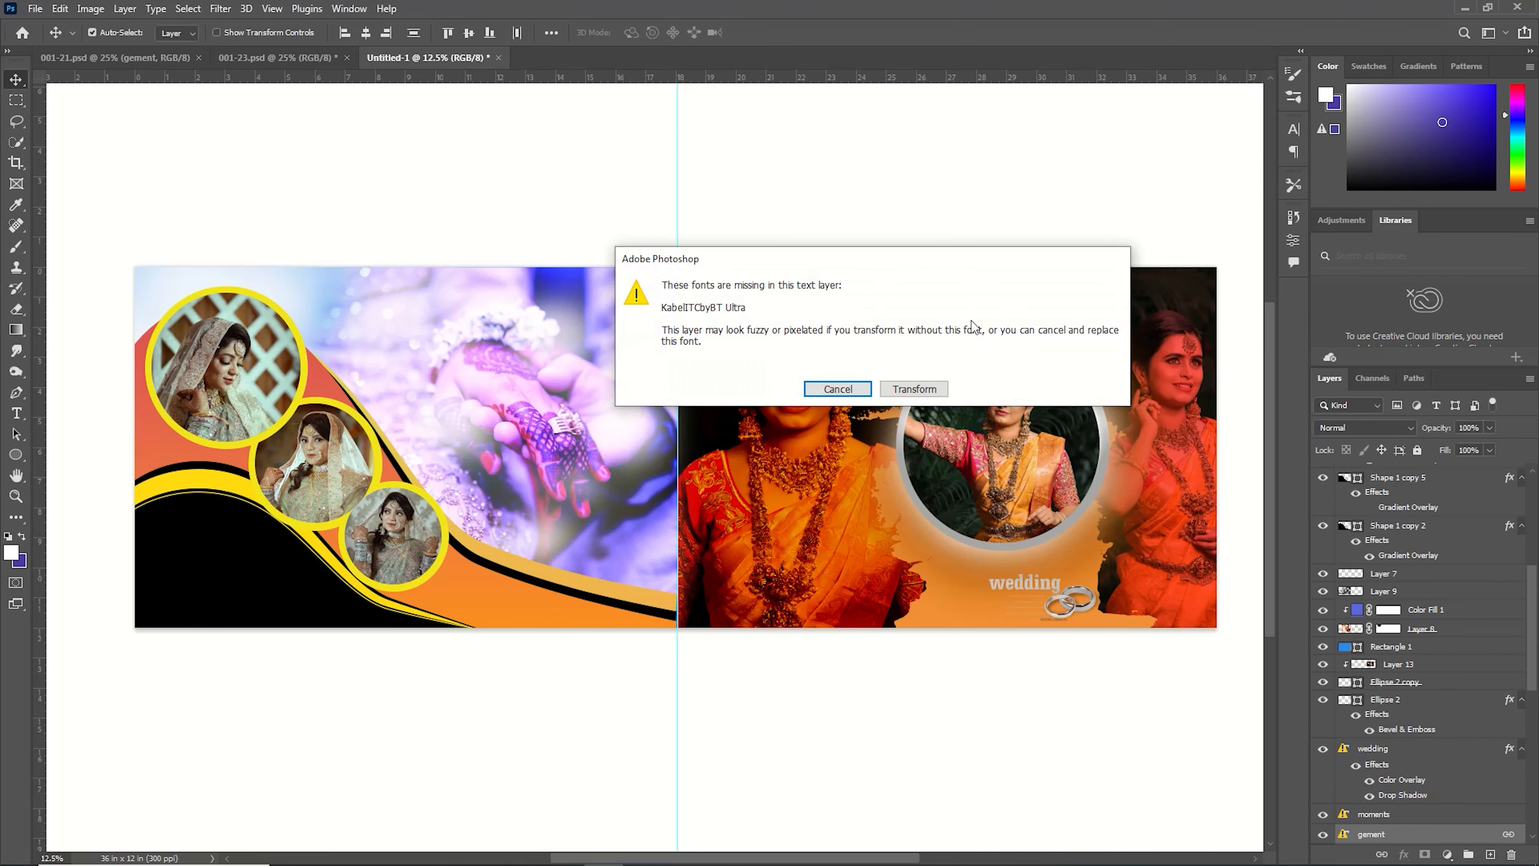
pyautogui.click(914, 389)
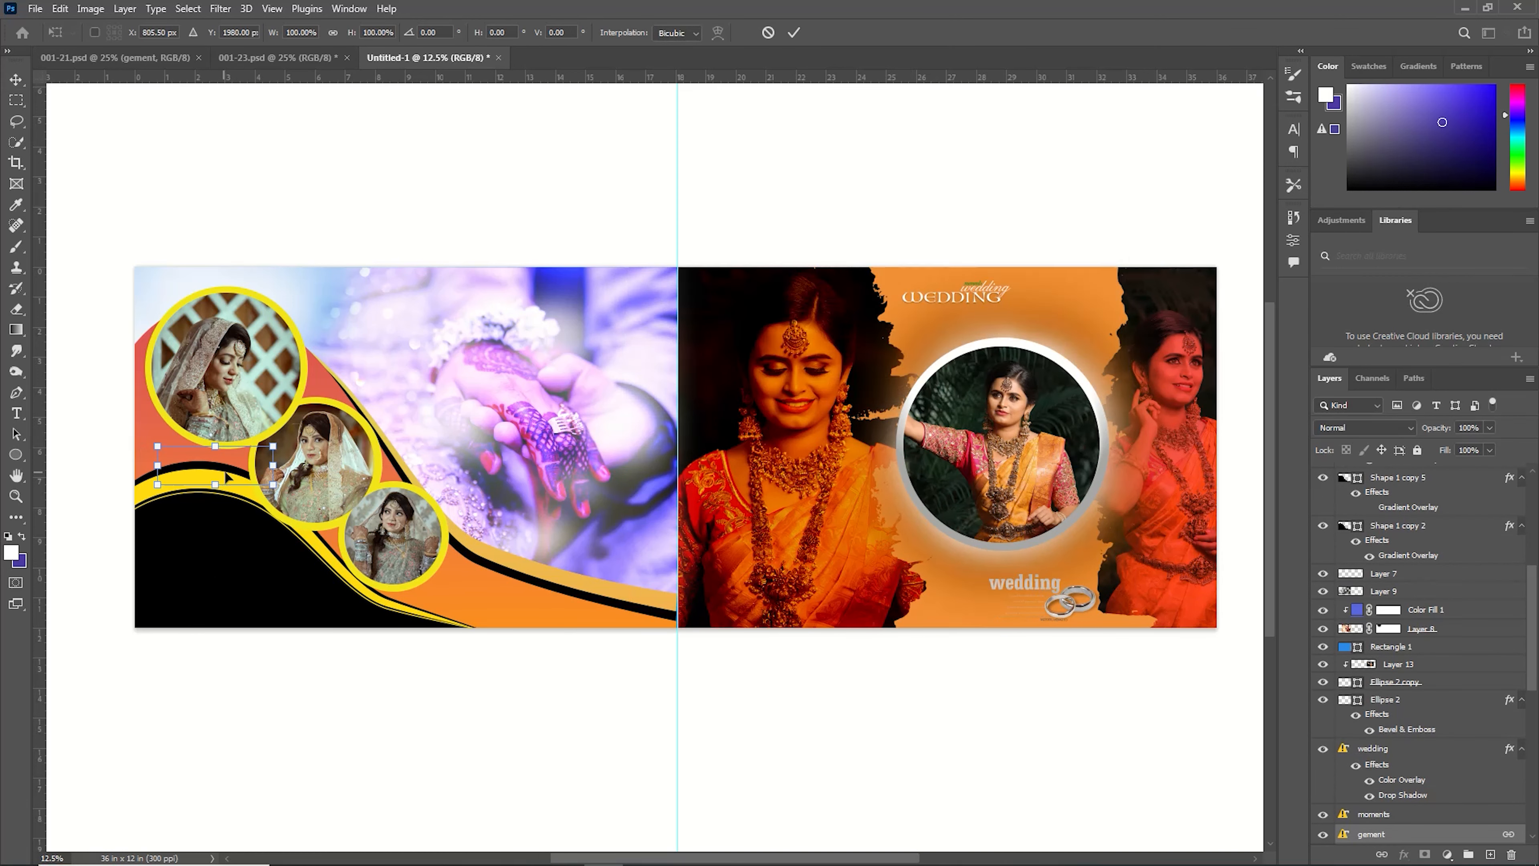
# Place the engagement artwork in the black area at lower left and move its layers to the top of the stack.
pyautogui.moveTo(226, 477); pyautogui.dragTo(220, 573)
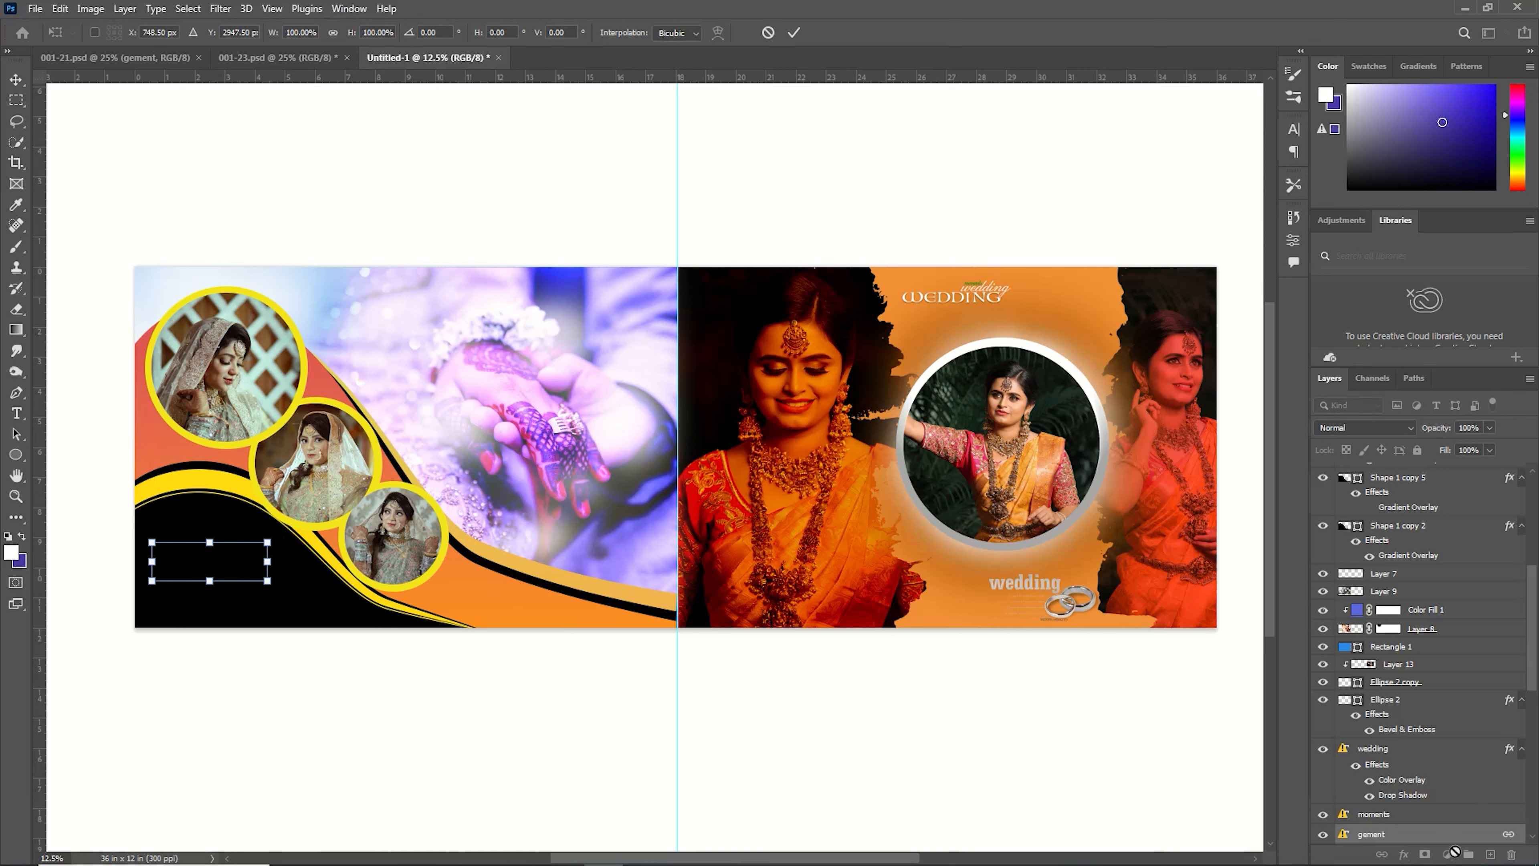
pyautogui.scroll(-2, 1412, 730)
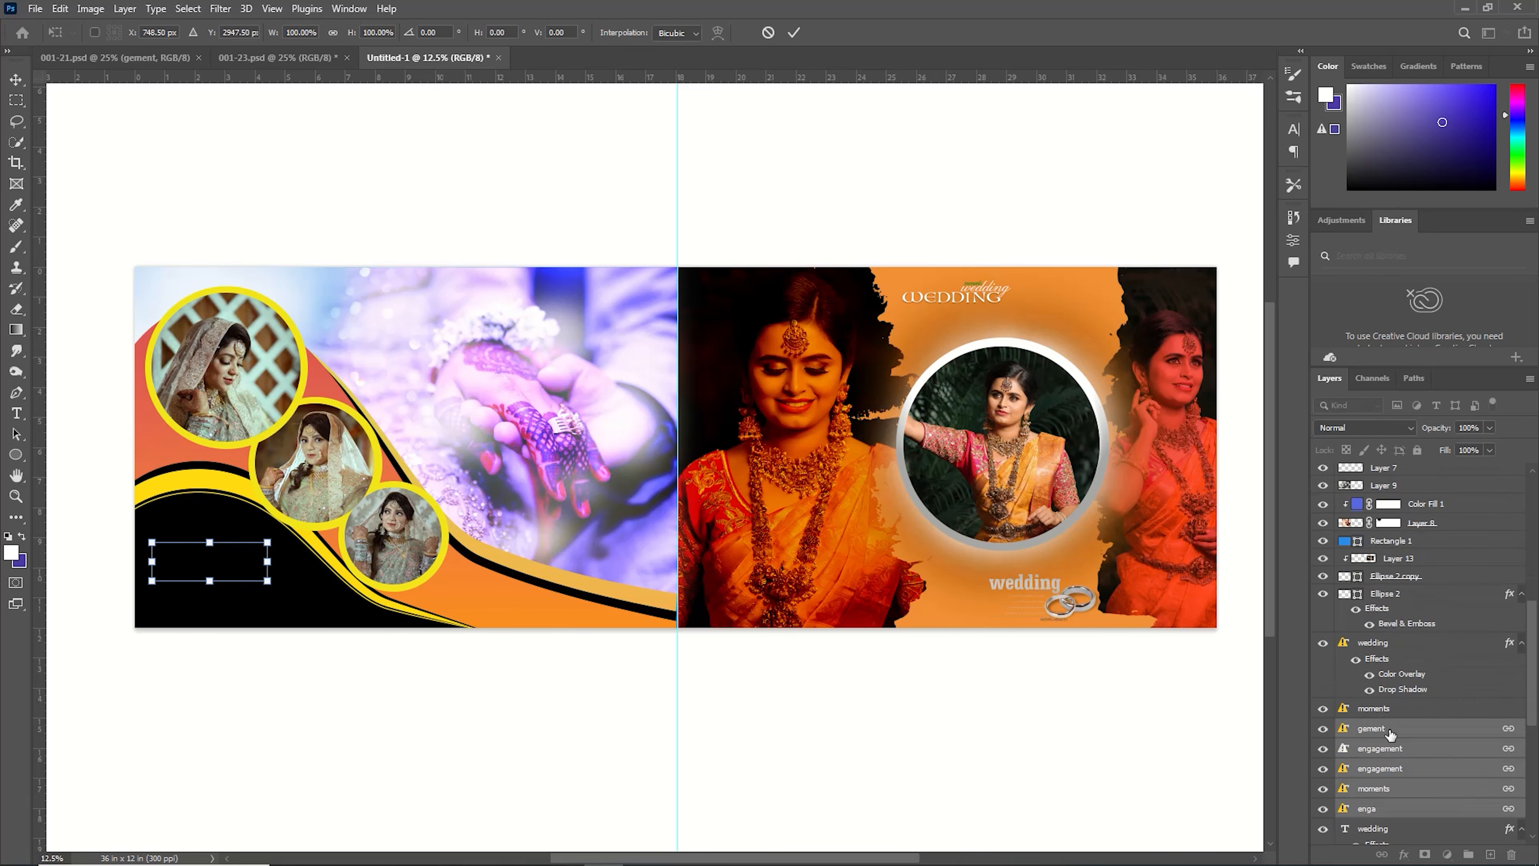
pyautogui.moveTo(1389, 733); pyautogui.dragTo(1430, 467)
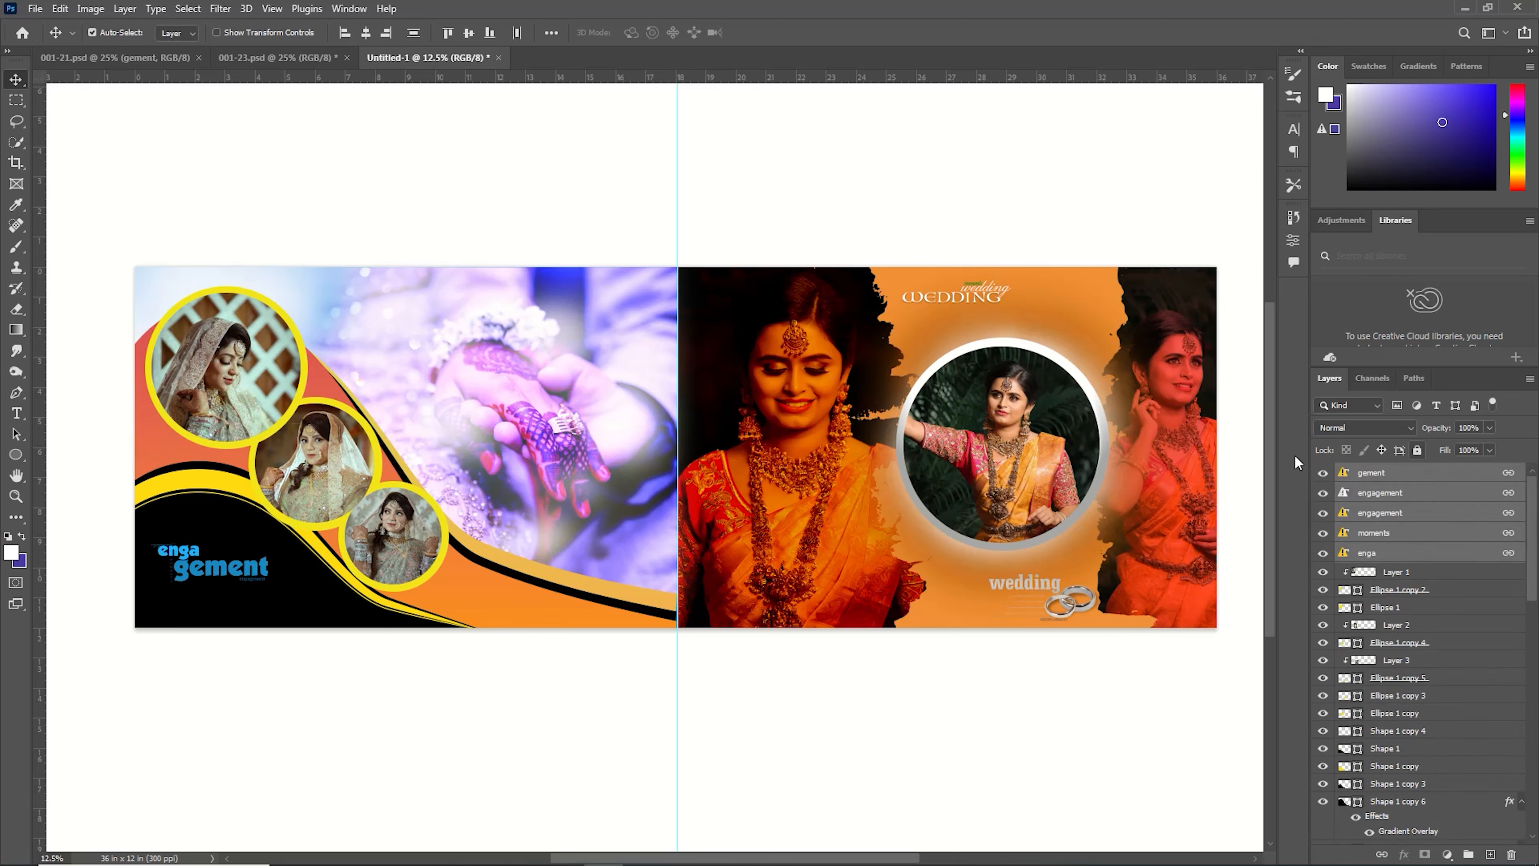
# Scale the engagement artwork up to about 131% within the black area.
pyautogui.hotkey('ctrl', 't')
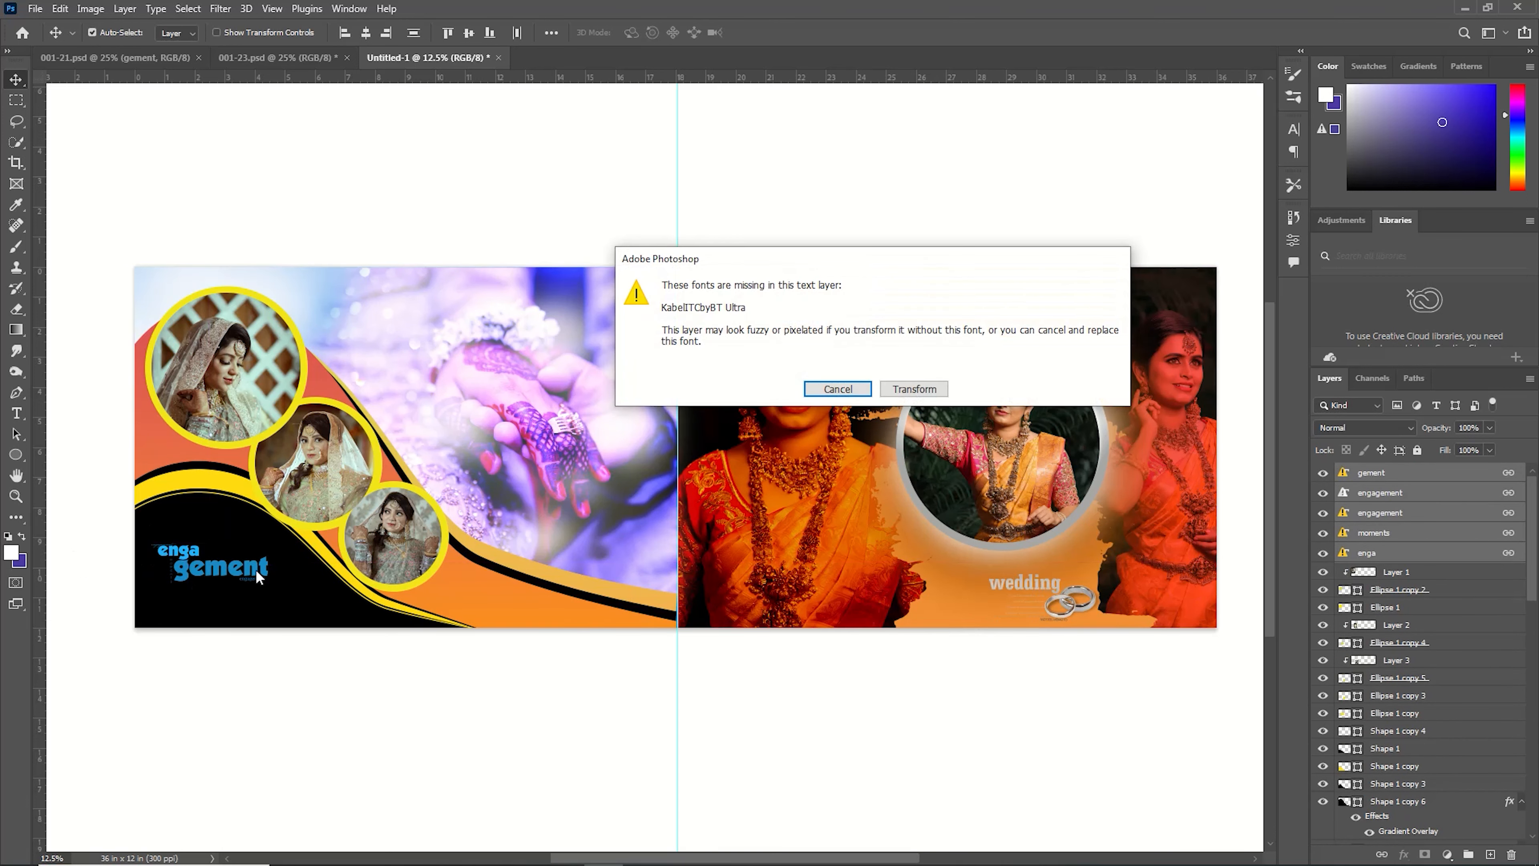
pyautogui.click(914, 389)
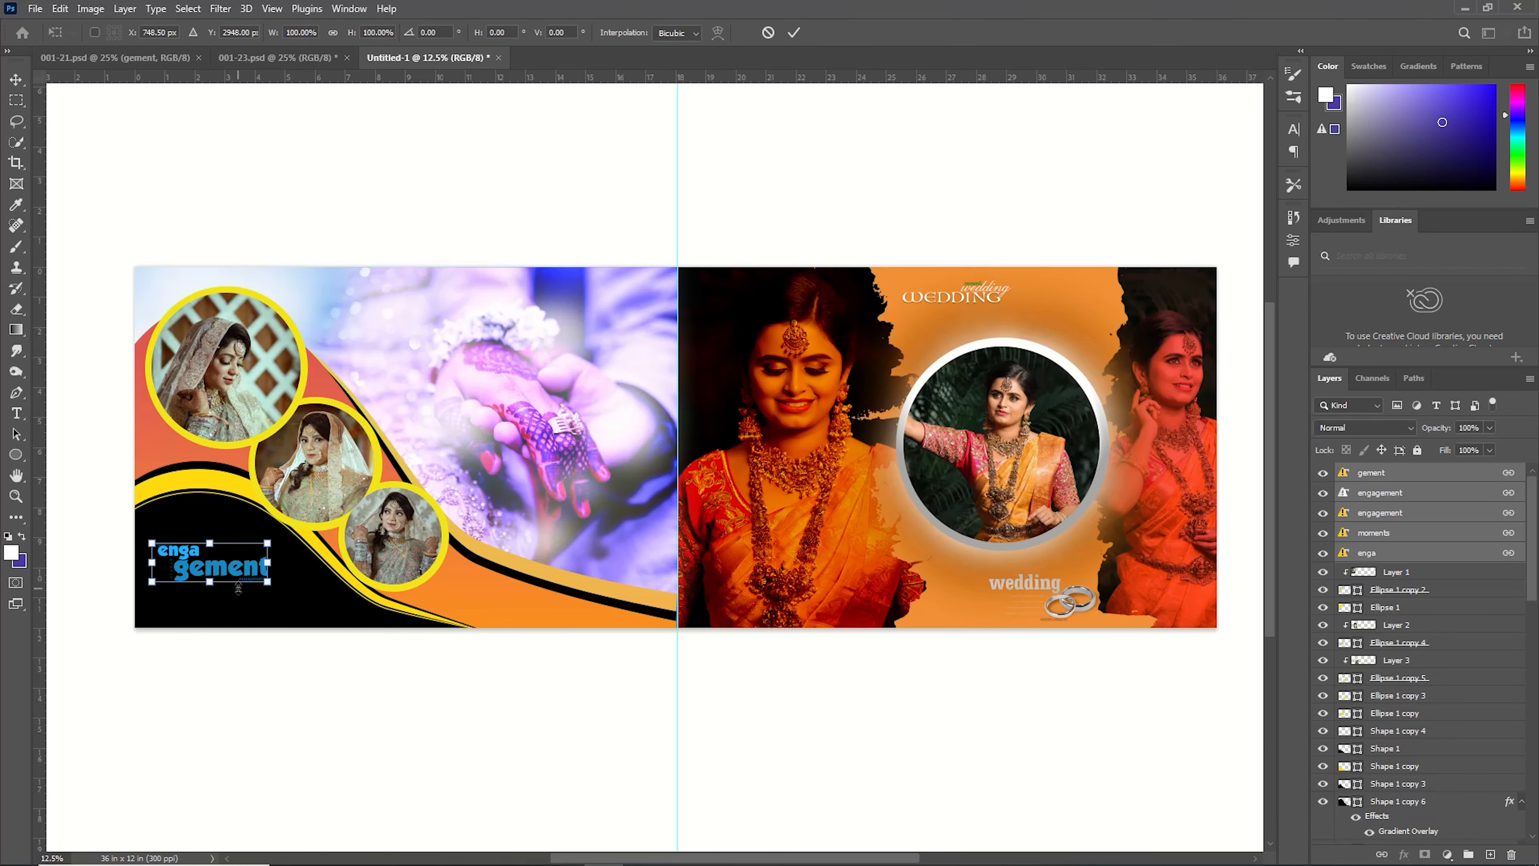
pyautogui.moveTo(274, 585); pyautogui.dragTo(304, 607)
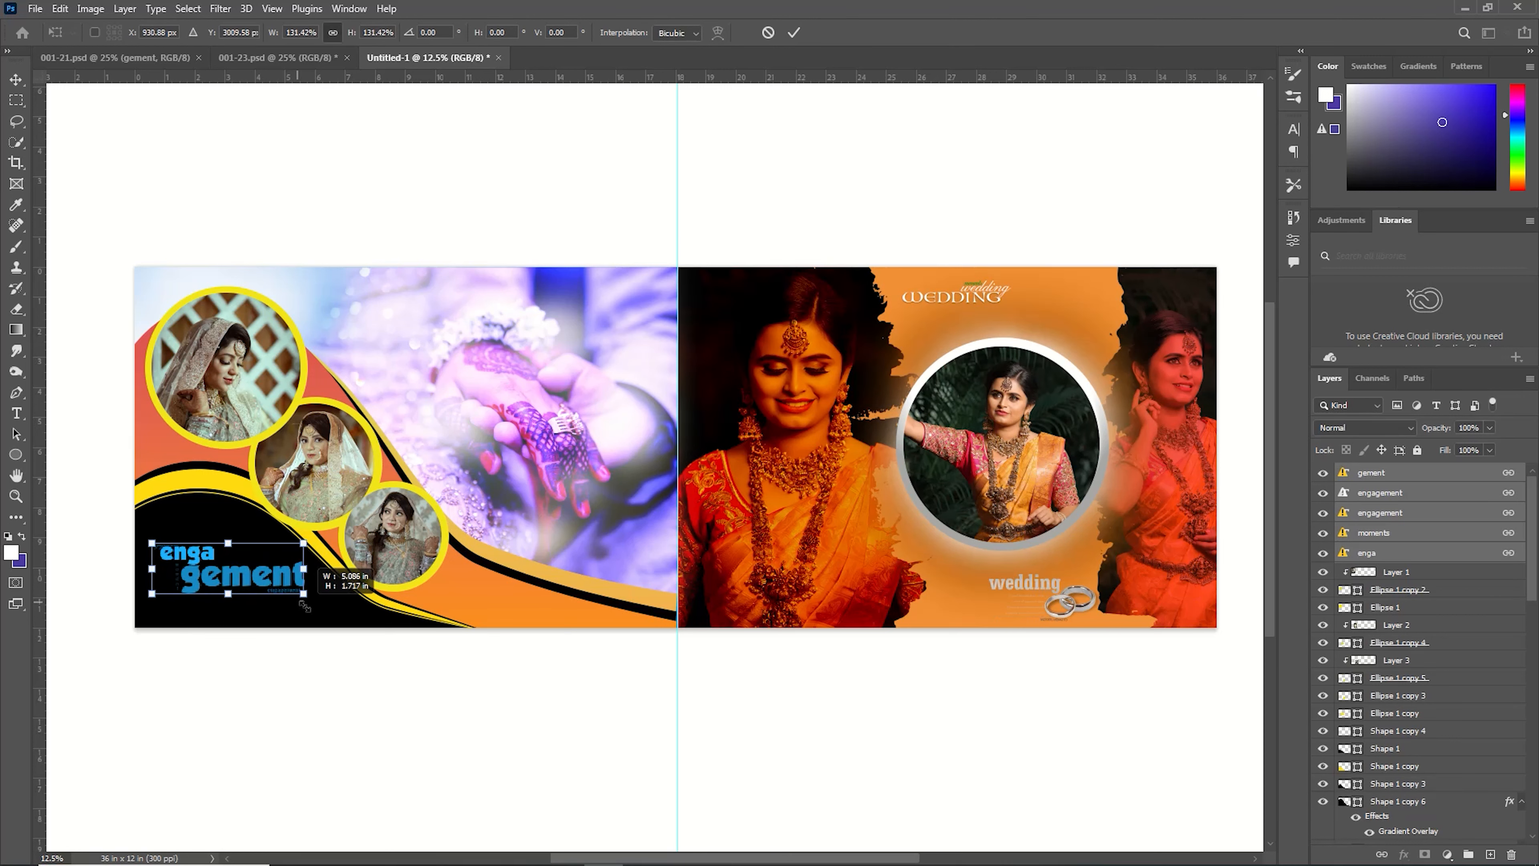
pyautogui.moveTo(678, 664); pyautogui.dragTo(18, 675)
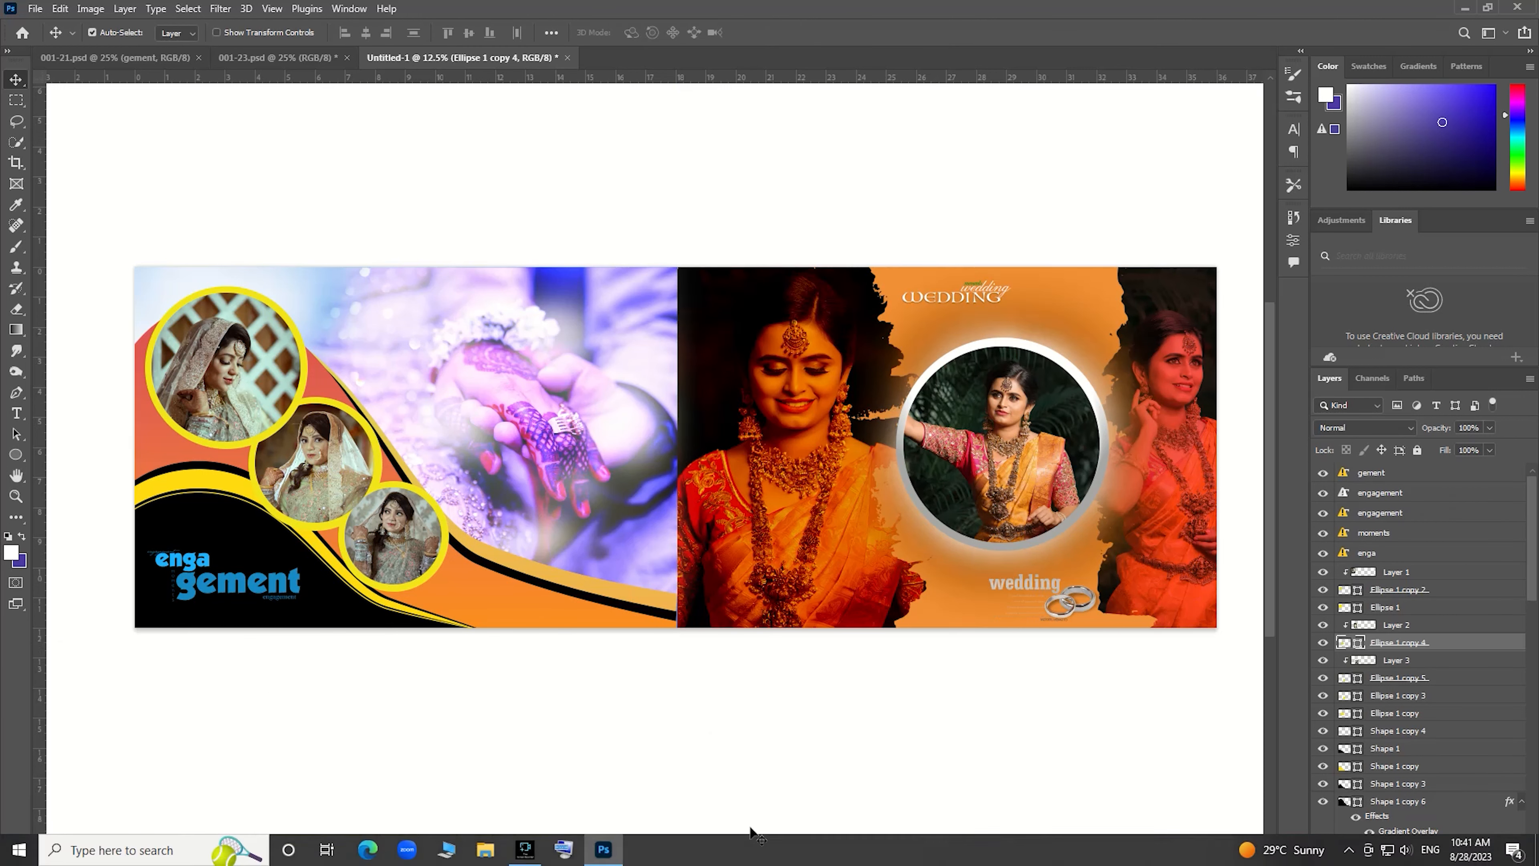
# Move the middle circle's ellipse layer up above Layer 3 in the layer stack.
pyautogui.moveTo(777, 857); pyautogui.dragTo(430, 823)
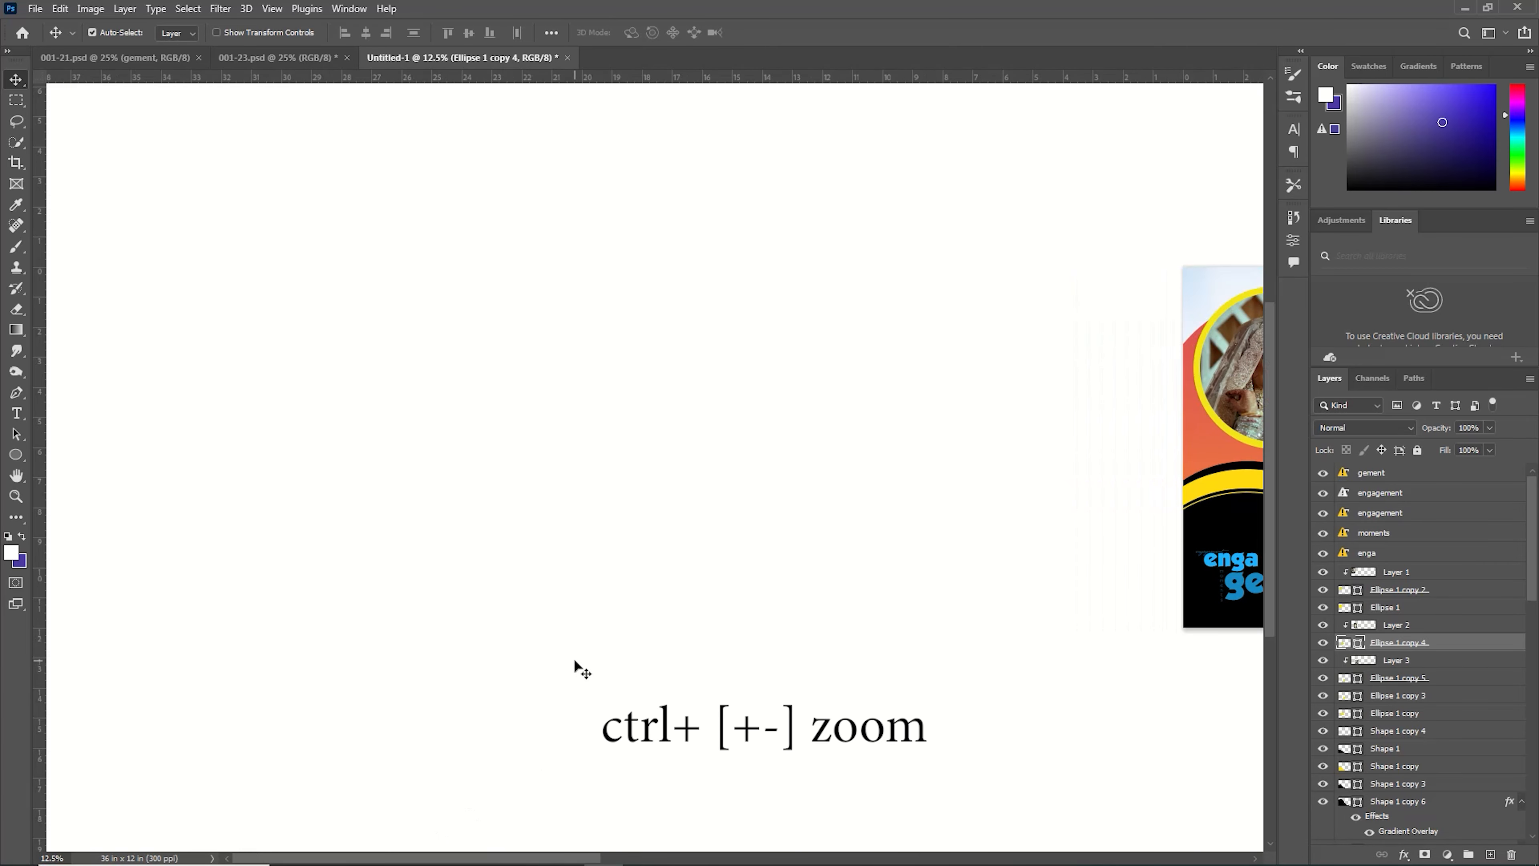
pyautogui.hotkey('ctrl', '+')
pyautogui.hotkey('ctrl', '+')
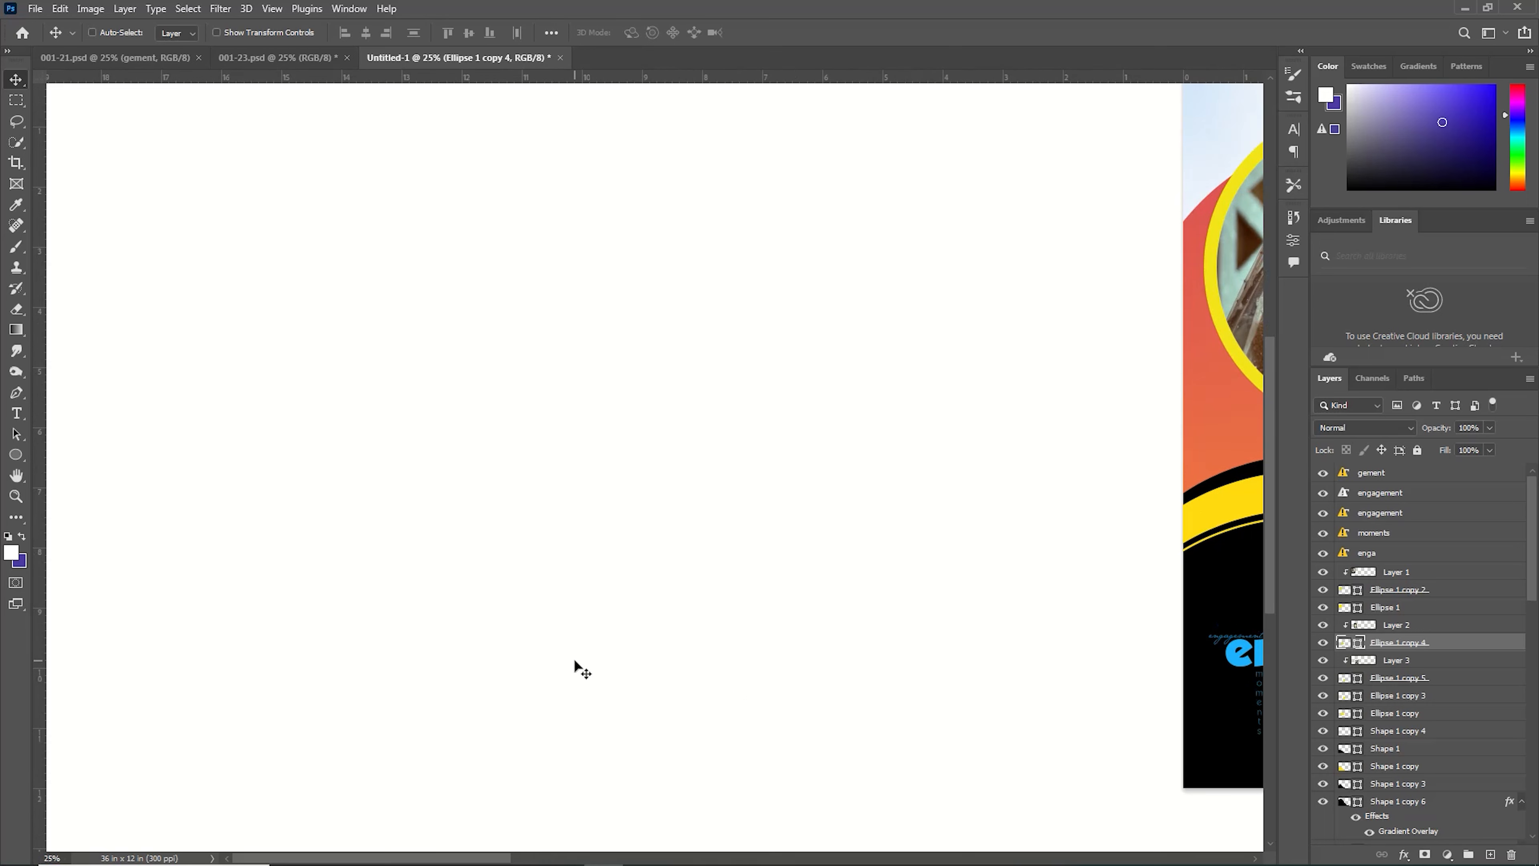
pyautogui.scroll(1, 821, 646)
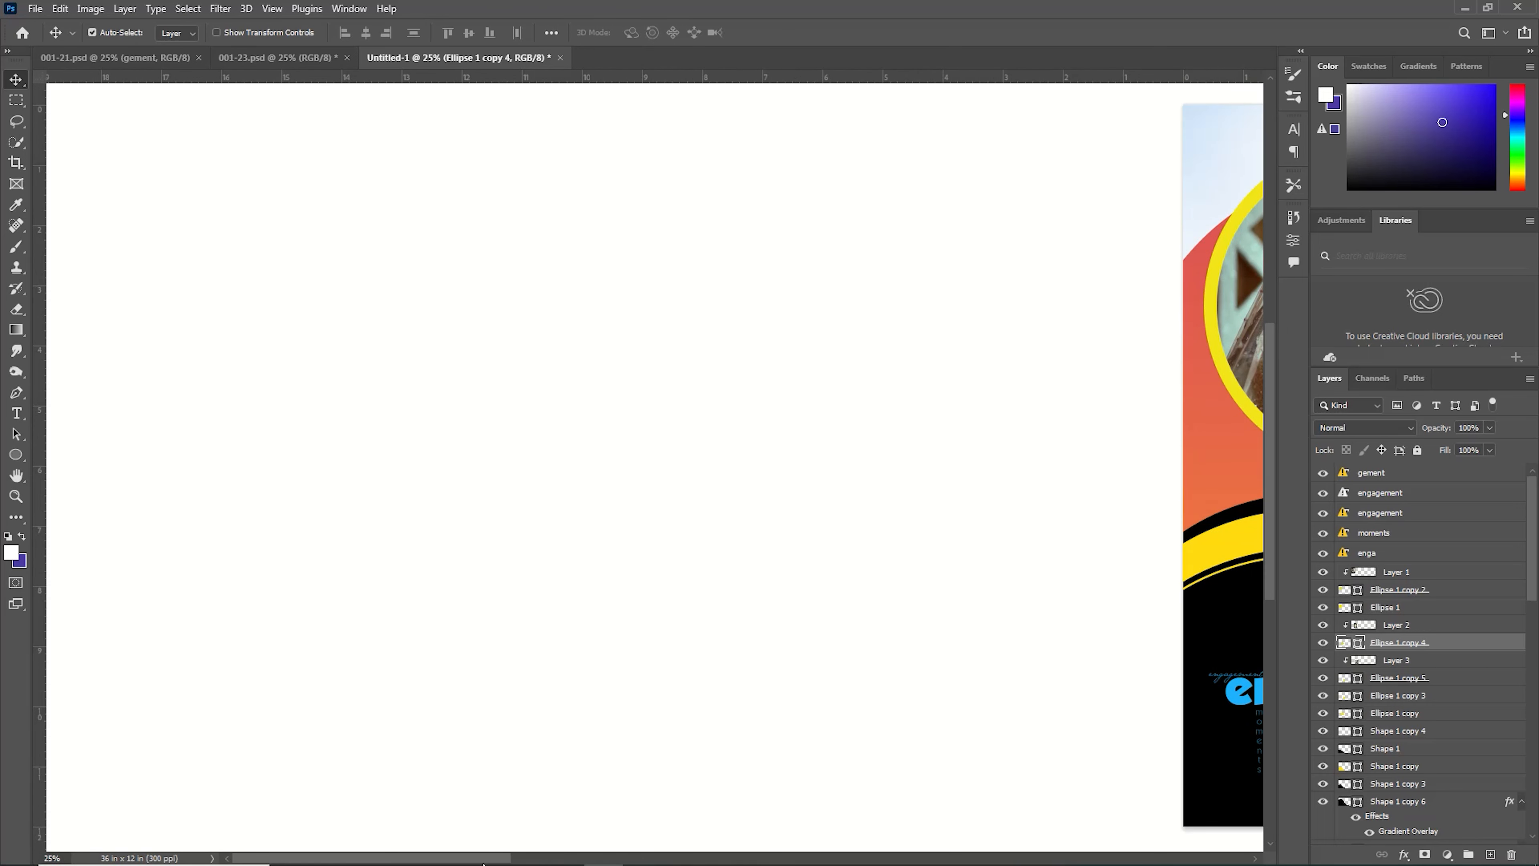
pyautogui.moveTo(471, 861); pyautogui.dragTo(712, 861)
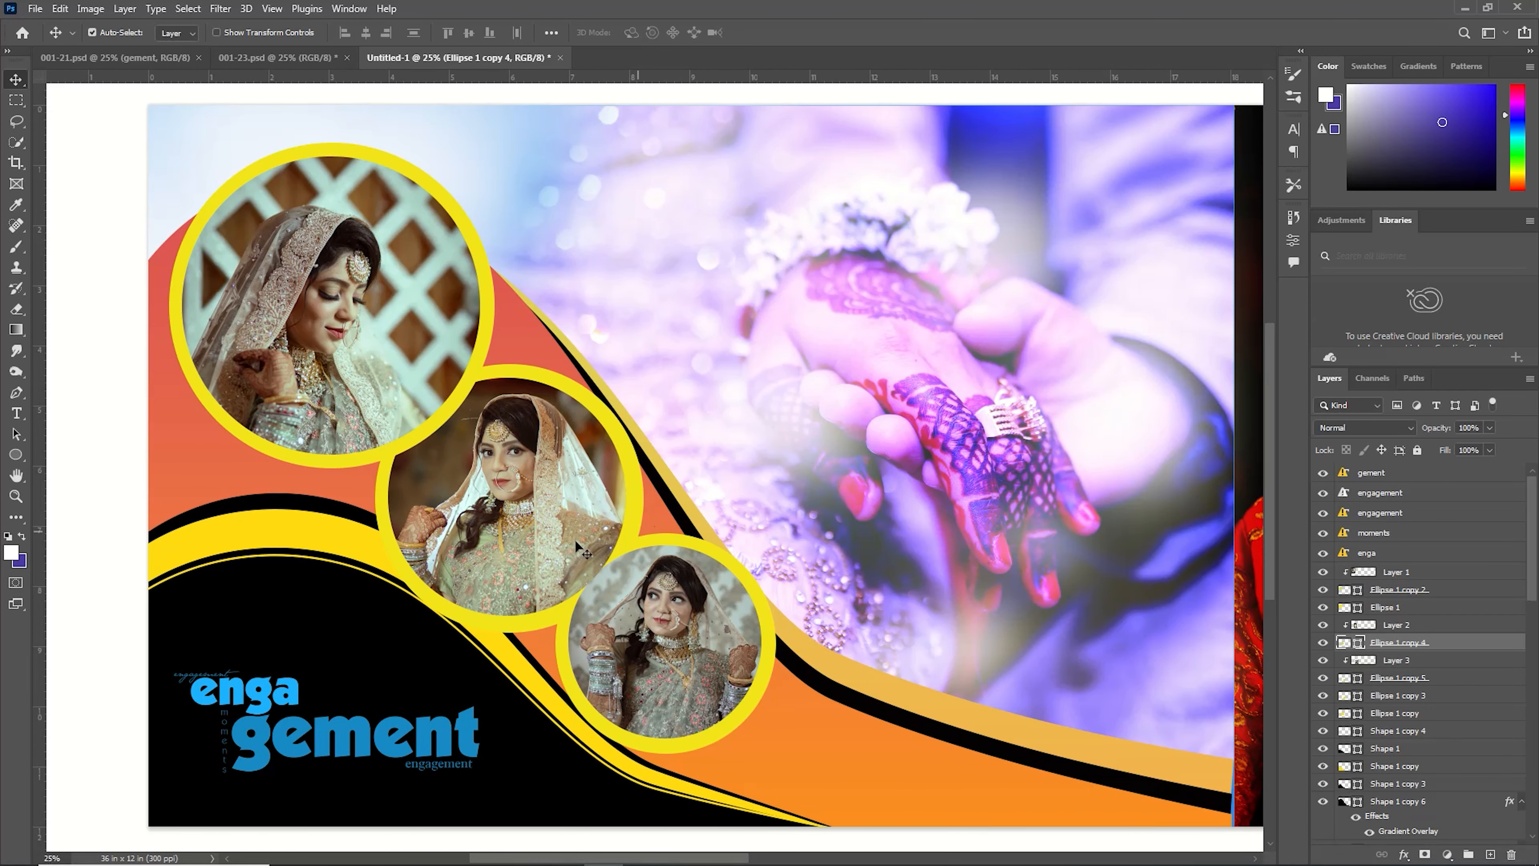
pyautogui.click(632, 498)
pyautogui.moveTo(1395, 715); pyautogui.dragTo(1393, 661)
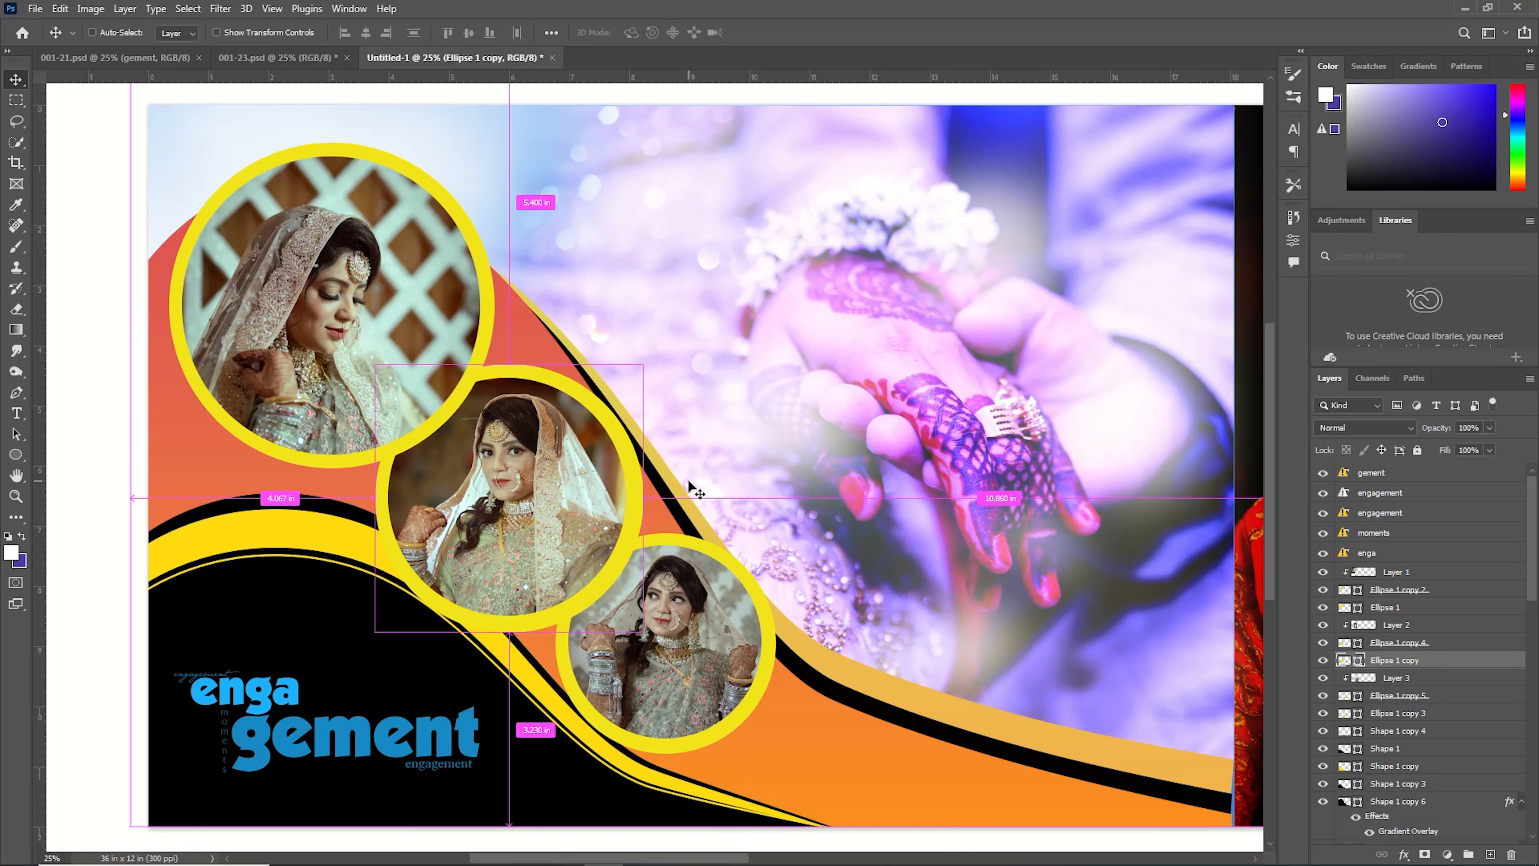
# Scale the middle circle's ellipse down slightly to about 99%.
pyautogui.hotkey('ctrl', 't')
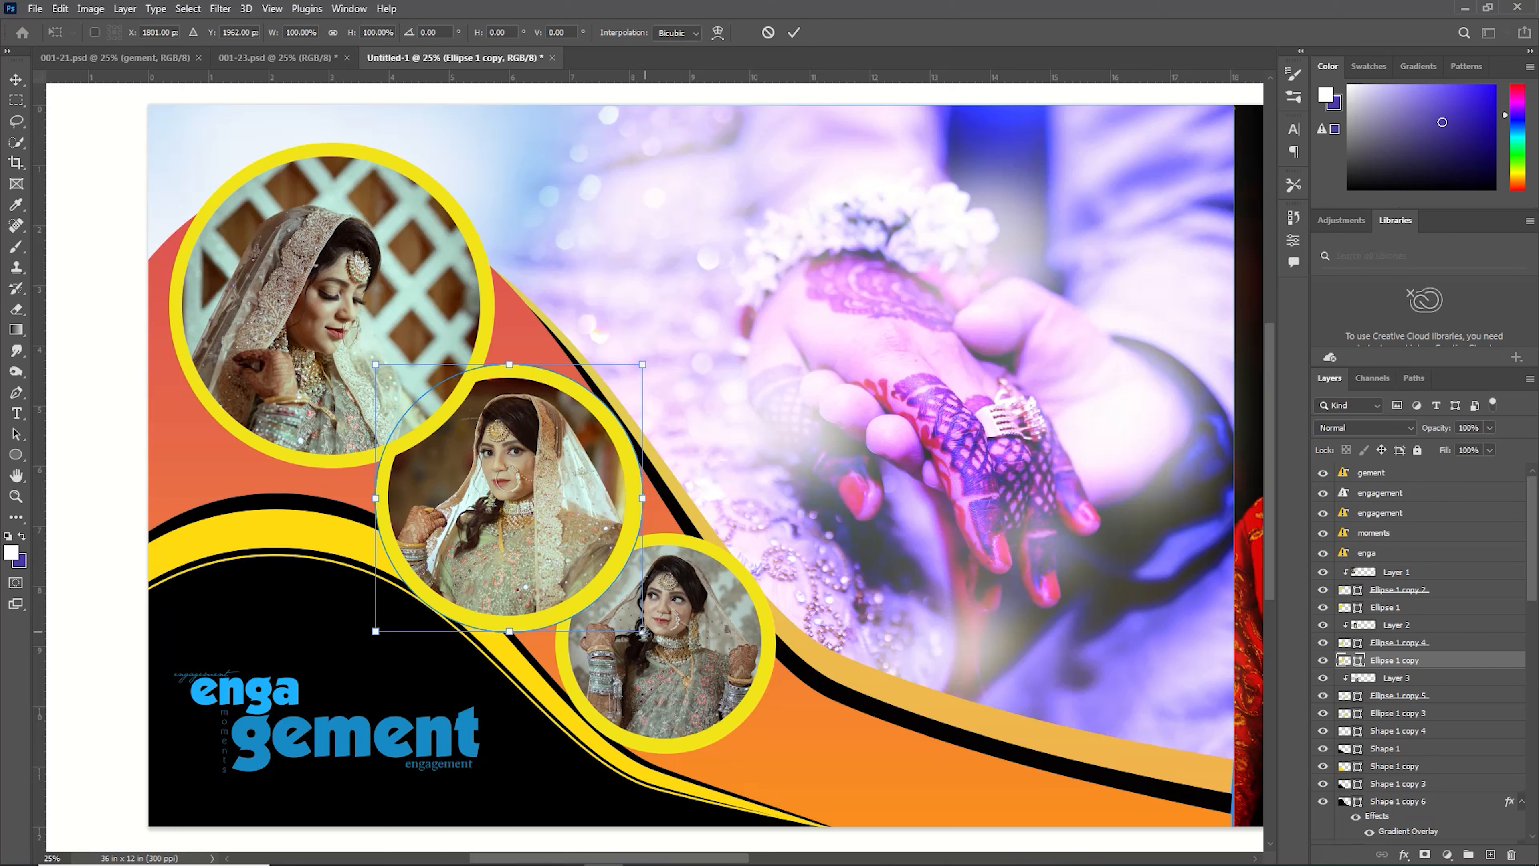
pyautogui.moveTo(643, 631); pyautogui.dragTo(641, 630)
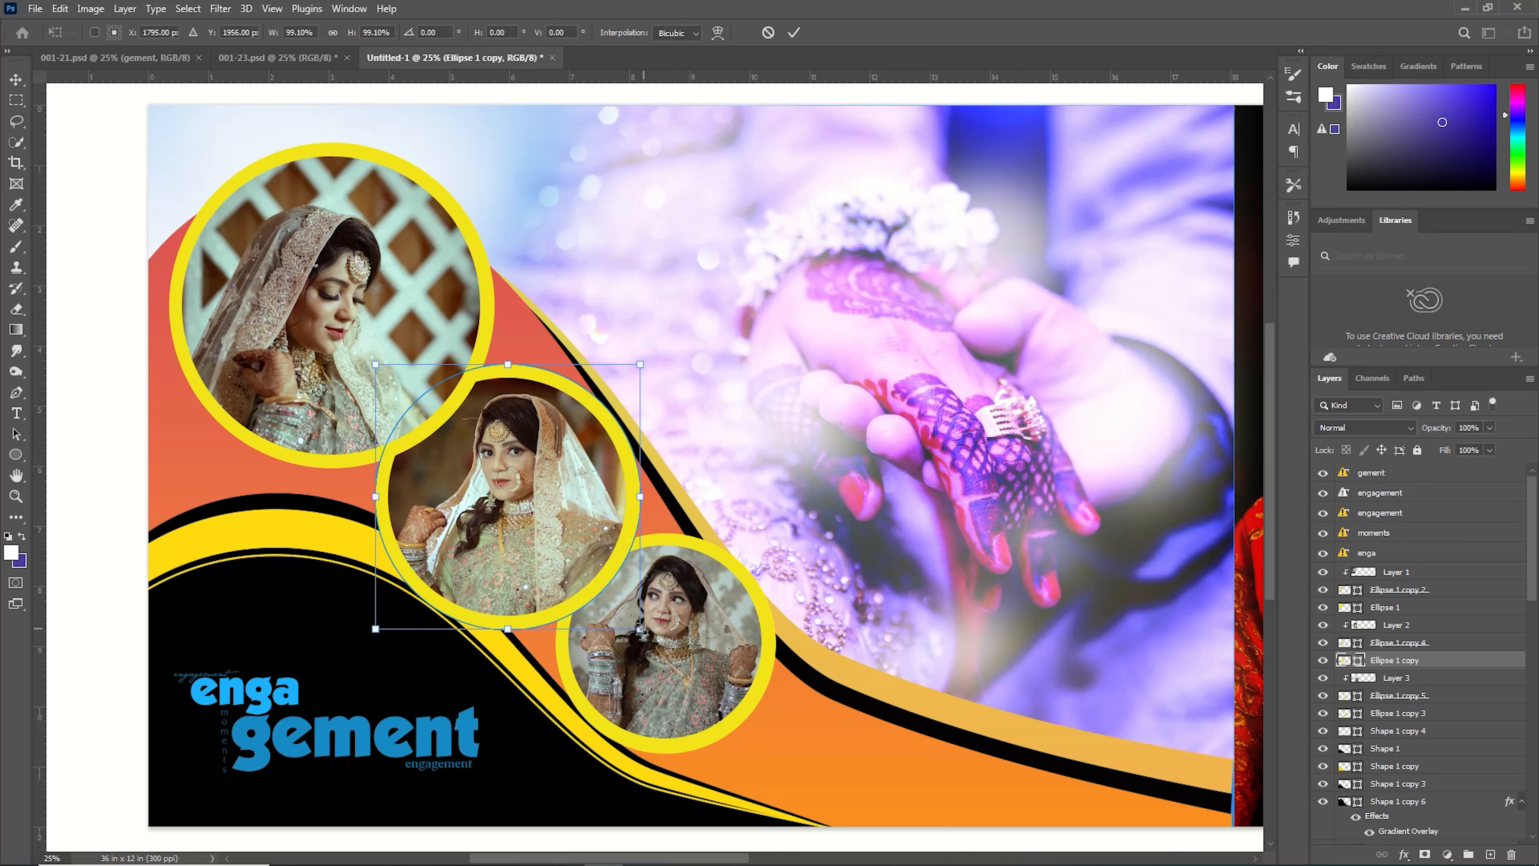
pyautogui.click(795, 33)
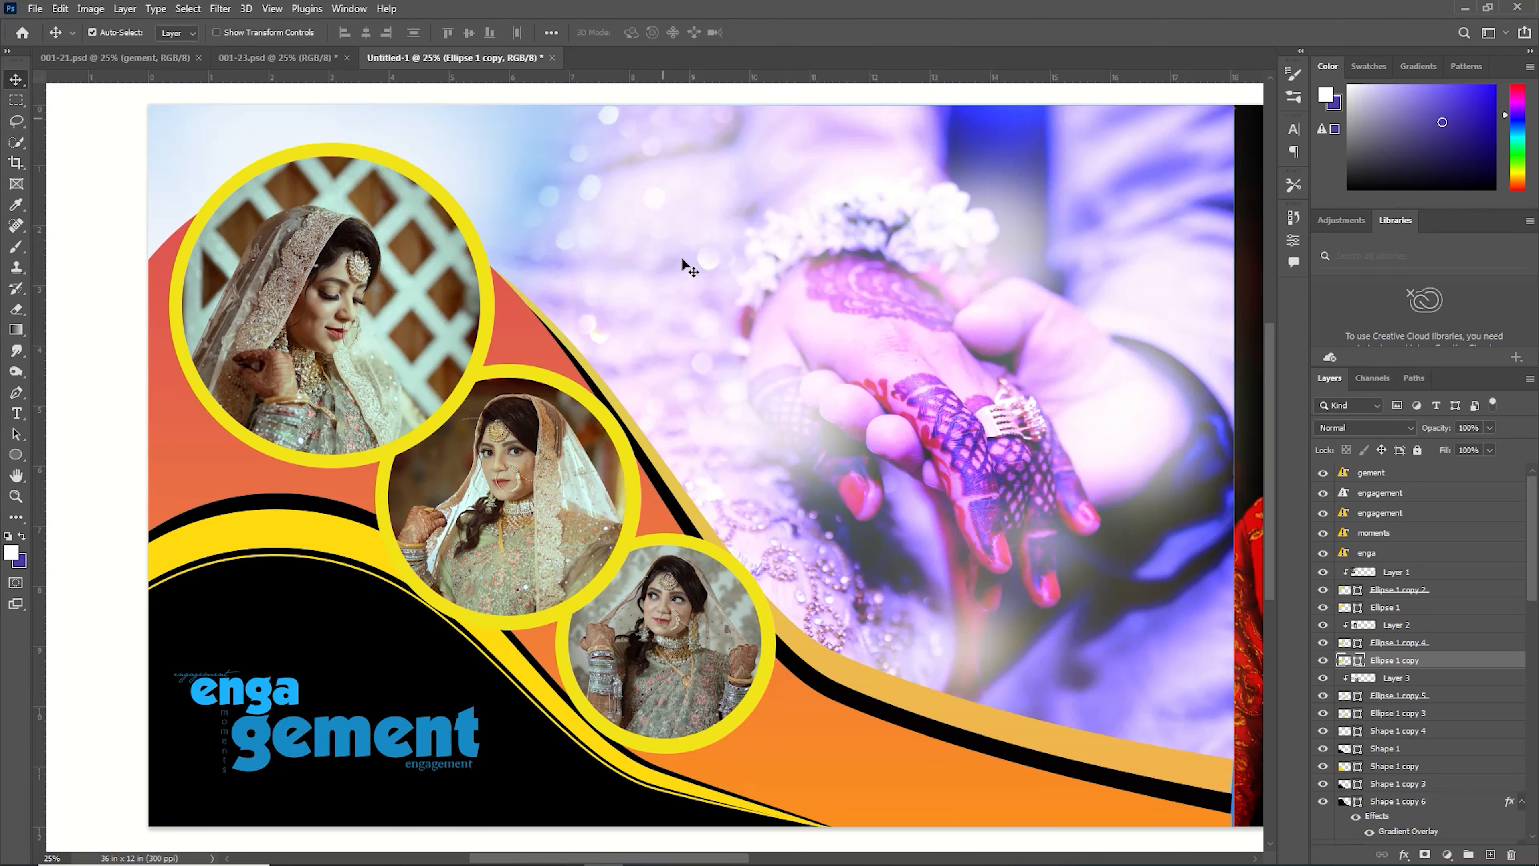
pyautogui.hotkey('ctrl', '0')
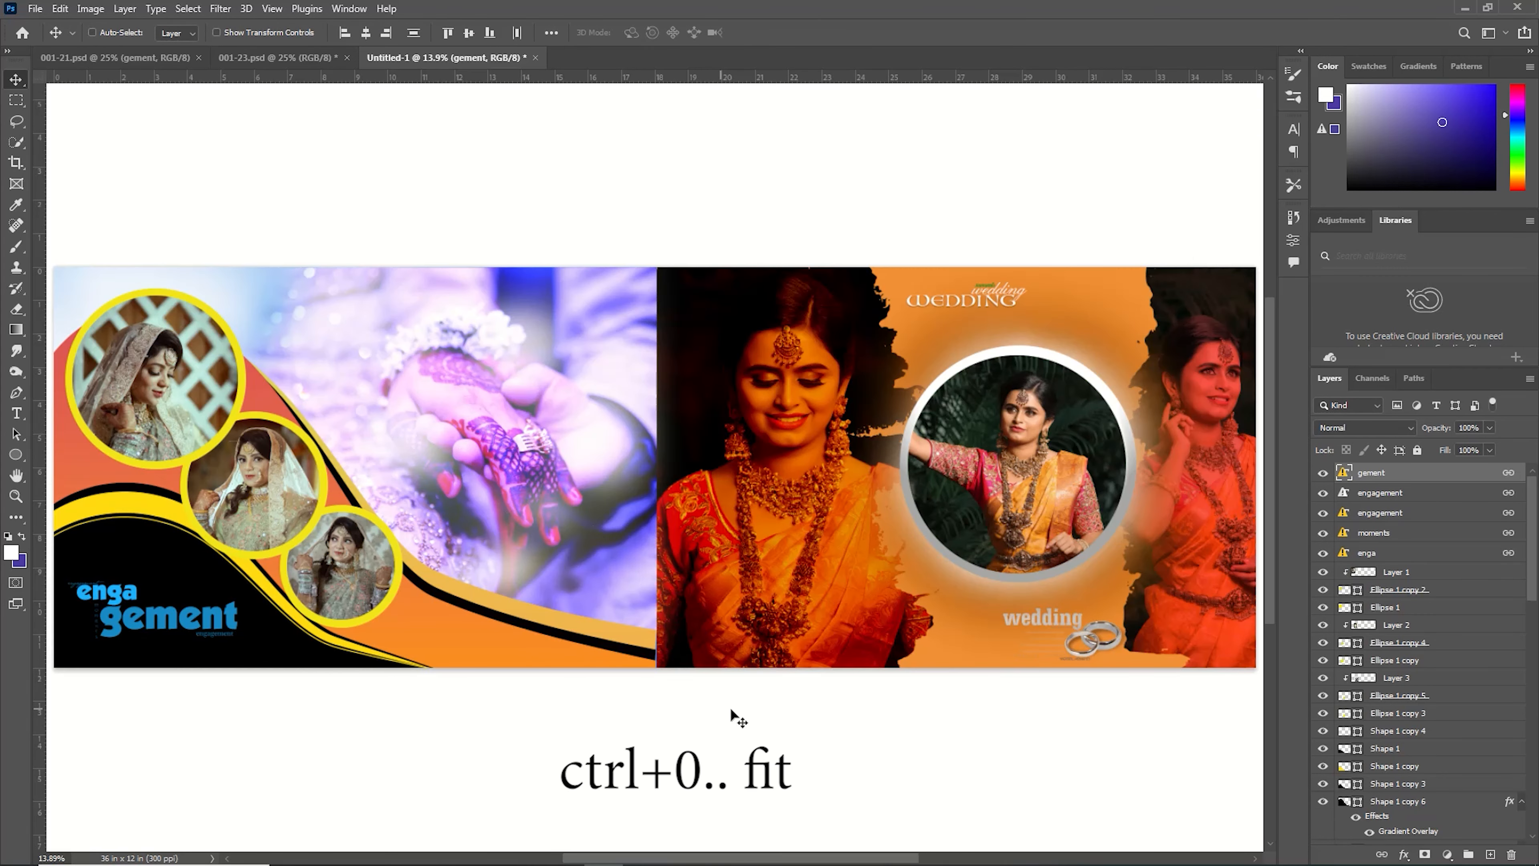